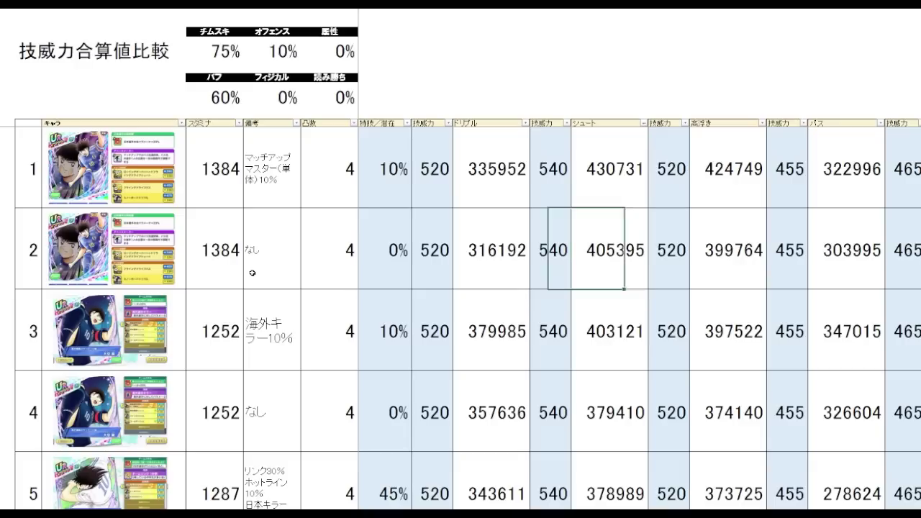
- Compare the シュート values and 備考 notes of the second- and third-ranked cards
{"action": "left_click", "coordinate": [636, 270]}
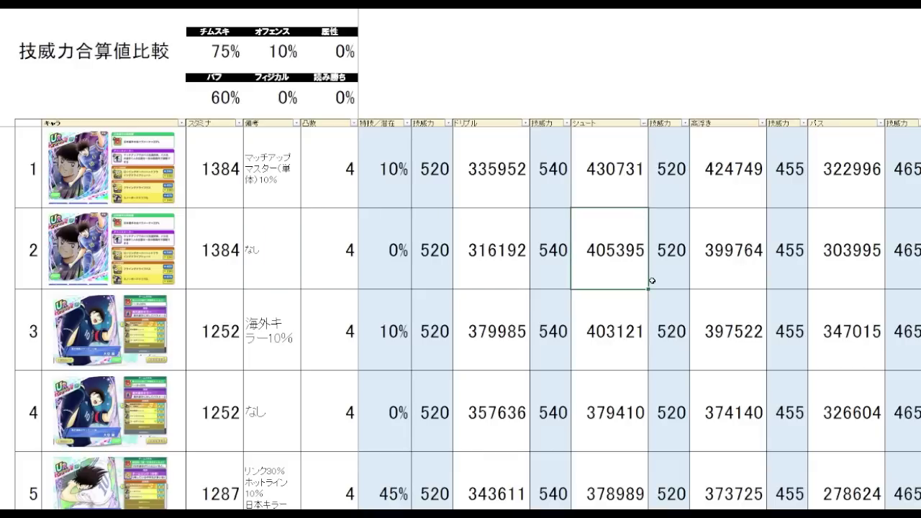
{"action": "left_click", "coordinate": [621, 353]}
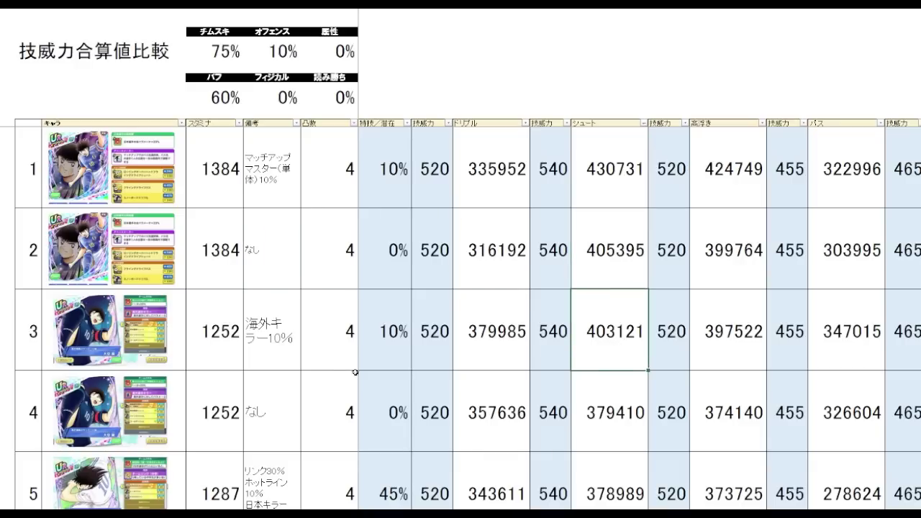
{"action": "left_click", "coordinate": [285, 367]}
{"action": "left_click", "coordinate": [592, 353]}
{"action": "left_click", "coordinate": [284, 286]}
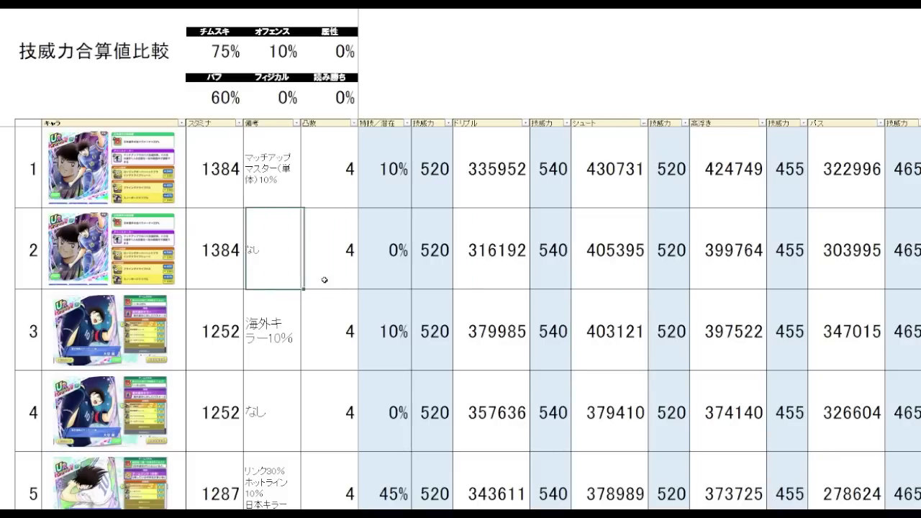
{"action": "left_click", "coordinate": [611, 248]}
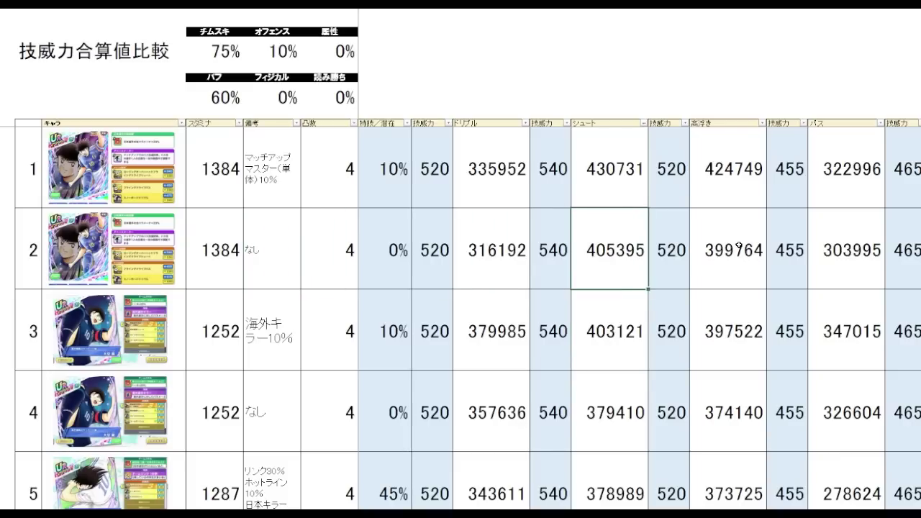
- Sort the comparison table by 高浮き in descending order and check the second-ranked card's note and value
{"action": "left_click", "coordinate": [739, 245]}
{"action": "left_click", "coordinate": [728, 265]}
{"action": "left_click", "coordinate": [262, 276]}
{"action": "left_click", "coordinate": [751, 269]}
{"action": "left_click", "coordinate": [739, 353]}
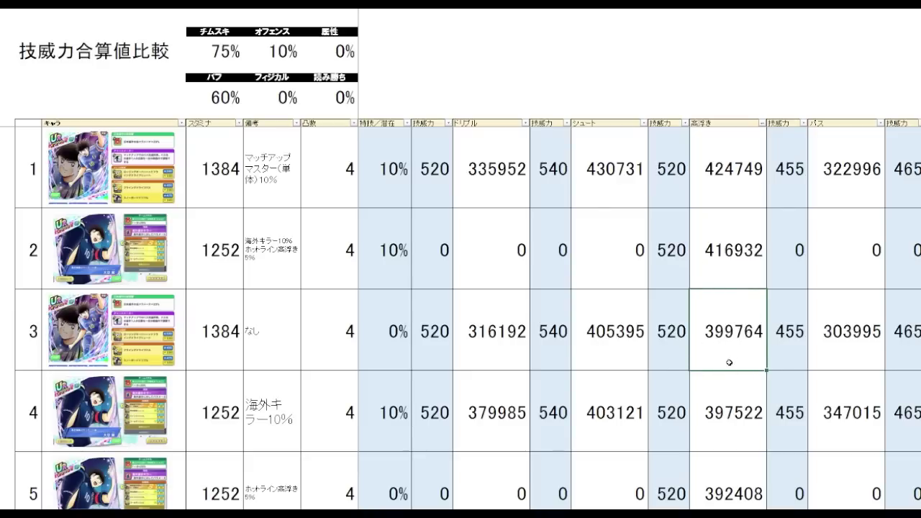
- Compare the third-ranked card's シュート and 高浮き values, and examine the fifth-ranked card's 備考 note and 高浮き value
{"action": "left_click", "coordinate": [611, 352]}
{"action": "left_click", "coordinate": [726, 353]}
{"action": "left_click", "coordinate": [633, 355]}
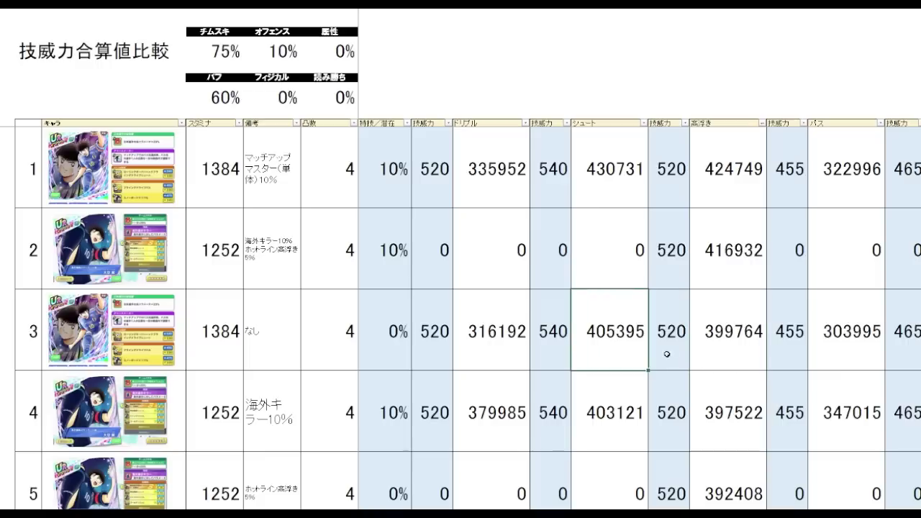
{"action": "left_click", "coordinate": [725, 345]}
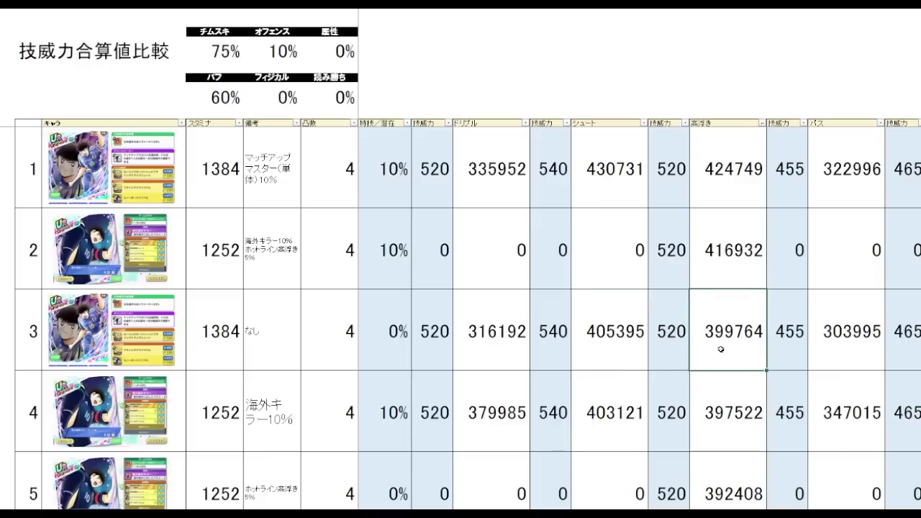
{"action": "scroll", "coordinate": [724, 328], "scroll_direction": "down", "scroll_amount": 2}
{"action": "left_click", "coordinate": [724, 327]}
{"action": "left_click", "coordinate": [269, 363]}
{"action": "left_click", "coordinate": [722, 362]}
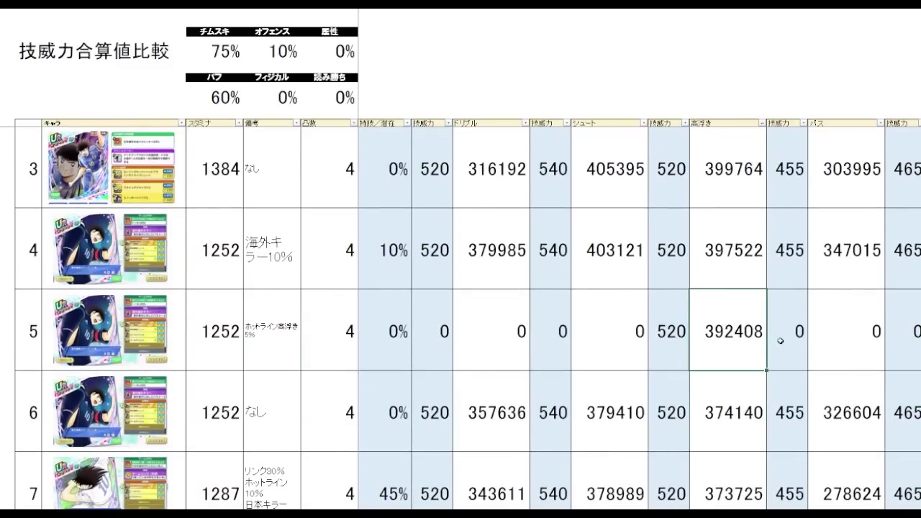
- Review the 高浮き values of the second- through fifth-ranked cards against each other
{"action": "key", "text": "Up"}
{"action": "key", "text": "Up"}
{"action": "key", "text": "Up"}
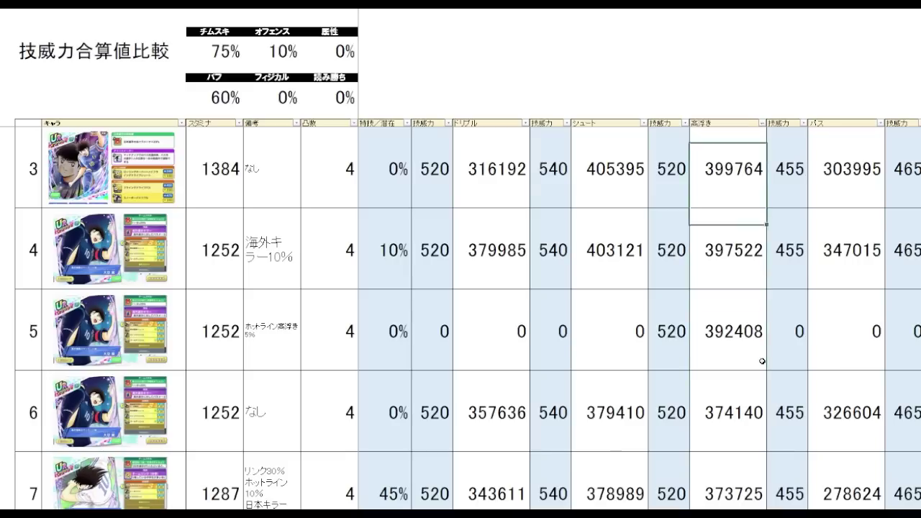
{"action": "key", "text": "Down"}
{"action": "key", "text": "Down"}
{"action": "key", "text": "Down"}
{"action": "key", "text": "Up"}
{"action": "key", "text": "Up"}
{"action": "key", "text": "Down"}
{"action": "key", "text": "Down"}
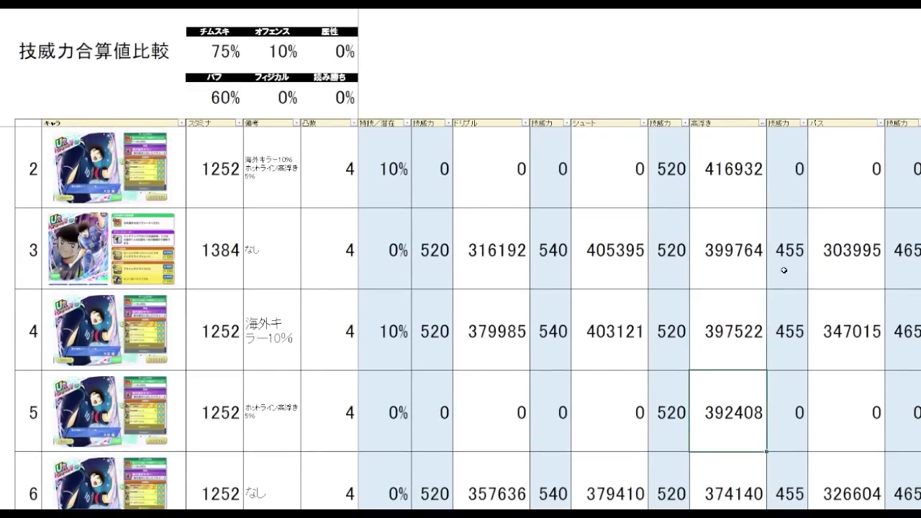
- Sort the comparison table by パス in descending order and select the top-ranked card's パス value
{"action": "scroll", "coordinate": [799, 277], "scroll_direction": "up", "scroll_amount": 1}
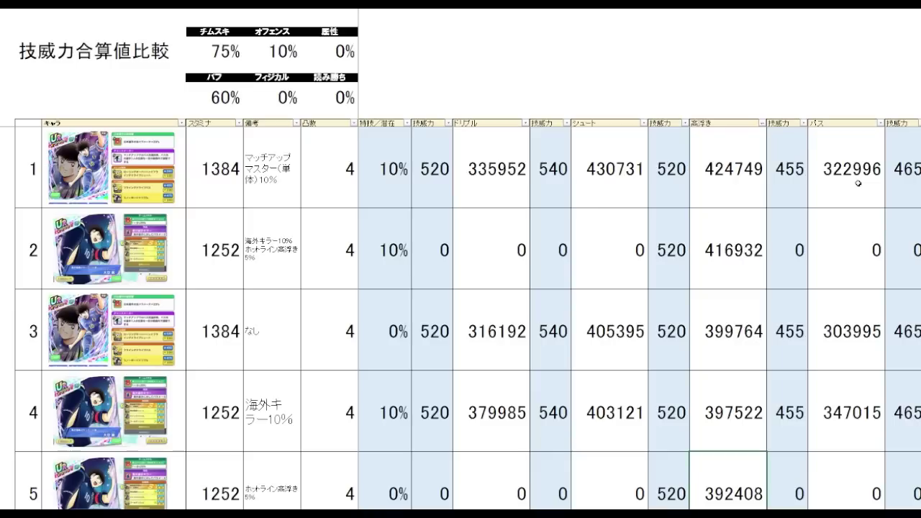
{"action": "left_click", "coordinate": [840, 78]}
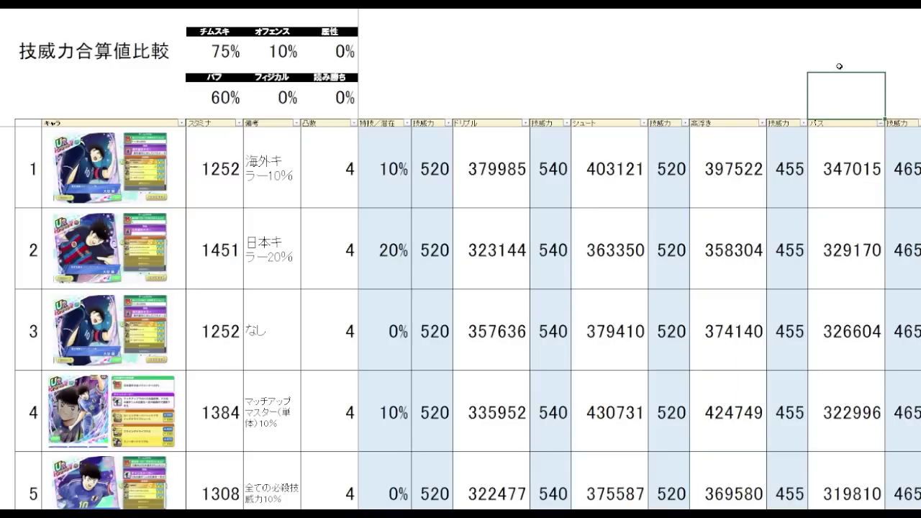
{"action": "left_click", "coordinate": [801, 187]}
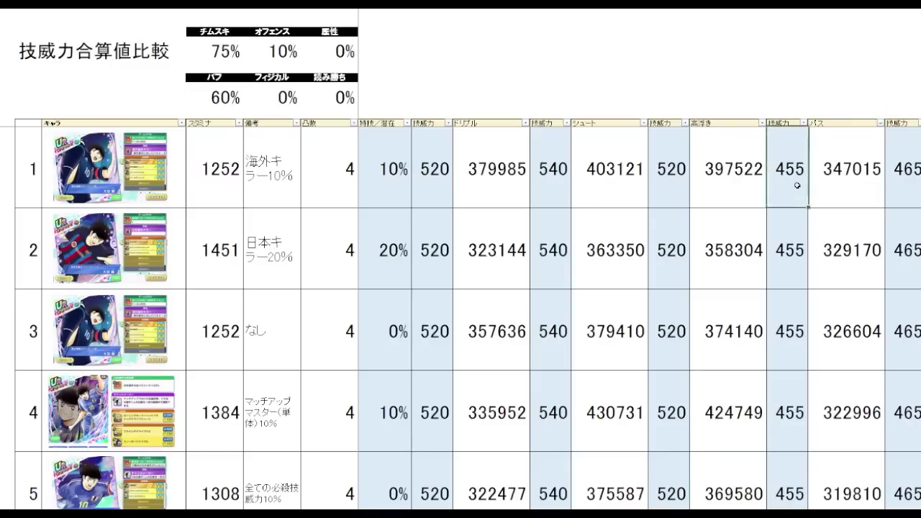
{"action": "left_click", "coordinate": [854, 198]}
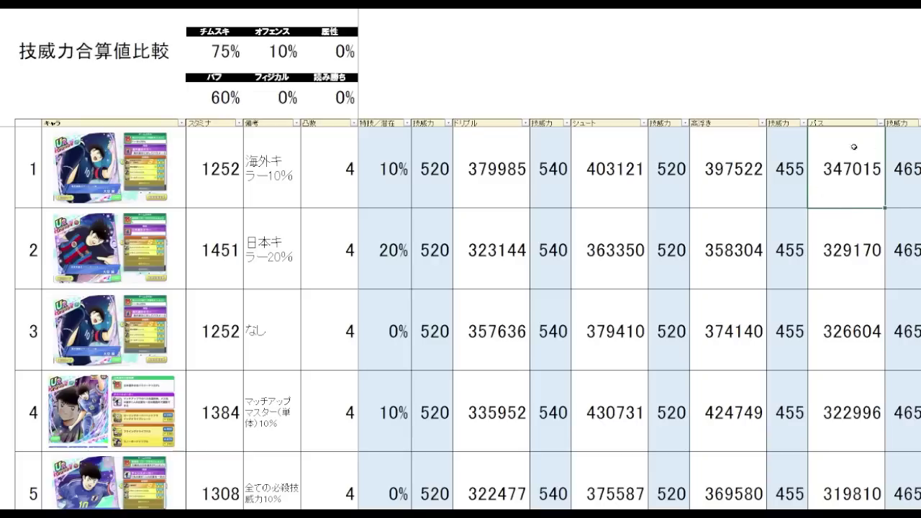
- Go through the パス values down to the fourth rank and compare the fourth-ranked card with the first
{"action": "key", "text": "Down"}
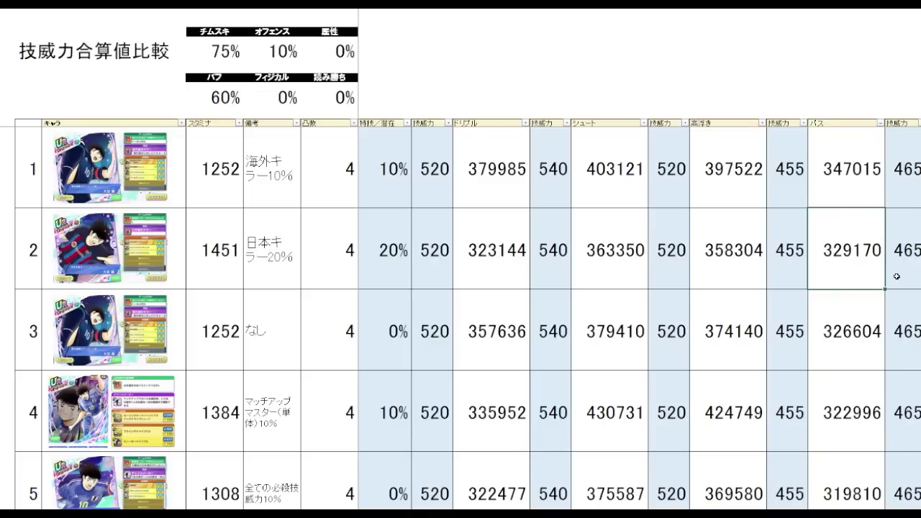
{"action": "left_click", "coordinate": [867, 349]}
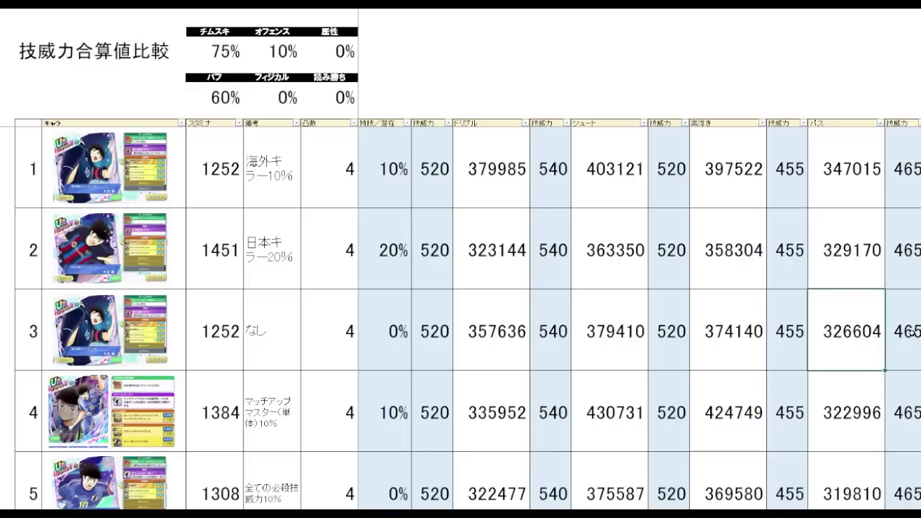
{"action": "key", "text": "Down"}
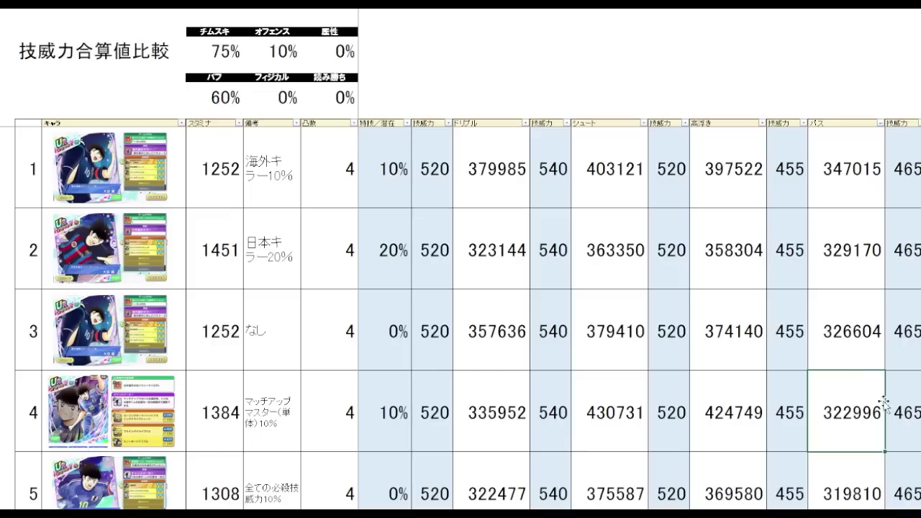
{"action": "left_click", "coordinate": [844, 195]}
{"action": "left_click", "coordinate": [848, 408]}
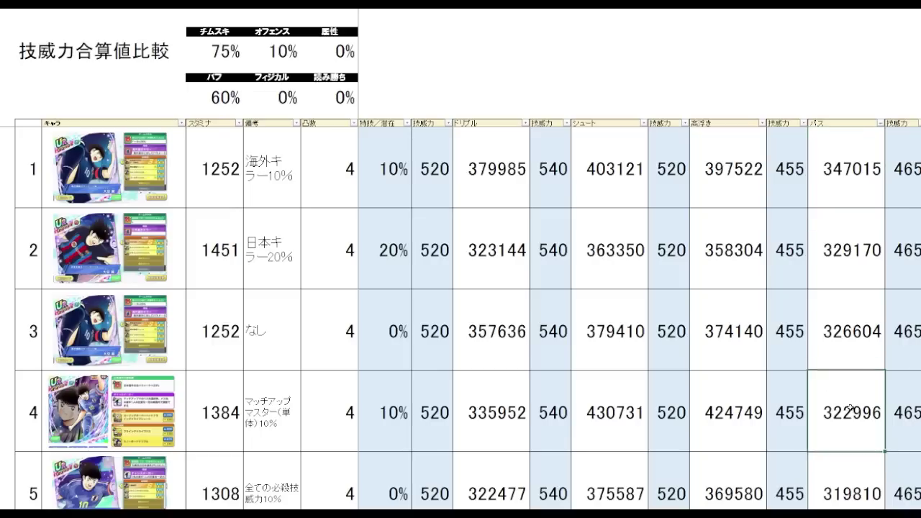
{"action": "left_click", "coordinate": [853, 198]}
{"action": "left_click", "coordinate": [858, 408]}
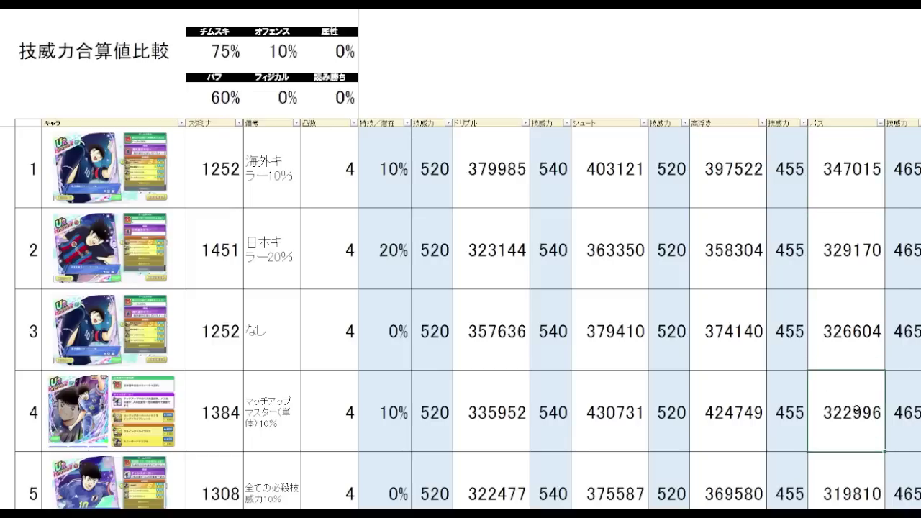
- Compare the third- and fourth-ranked パス values, and check the top-ranked card's パス value and 備考 note
{"action": "left_click_drag", "start_coordinate": [856, 346], "coordinate": [856, 407]}
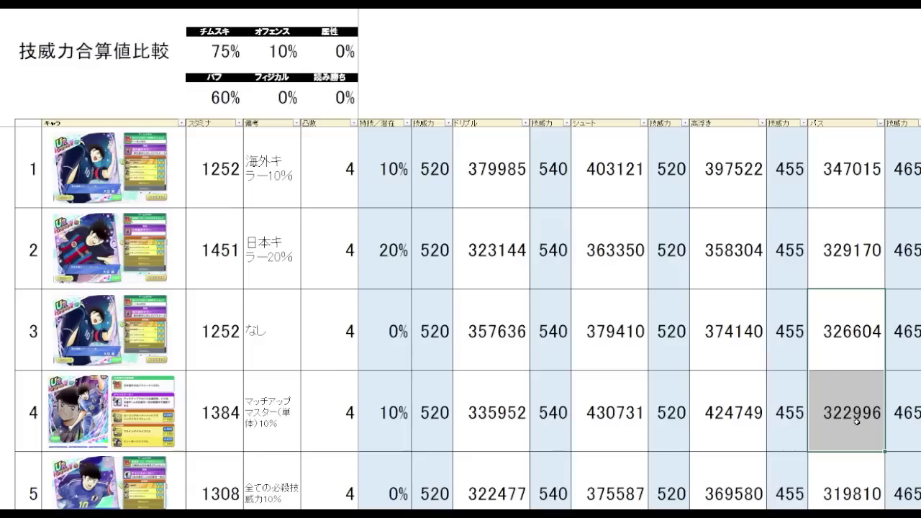
{"action": "left_click", "coordinate": [864, 423]}
{"action": "mouse_move", "coordinate": [866, 354]}
{"action": "left_mouse_down"}
{"action": "mouse_move", "coordinate": [875, 405]}
{"action": "mouse_move", "coordinate": [876, 349]}
{"action": "left_mouse_up"}
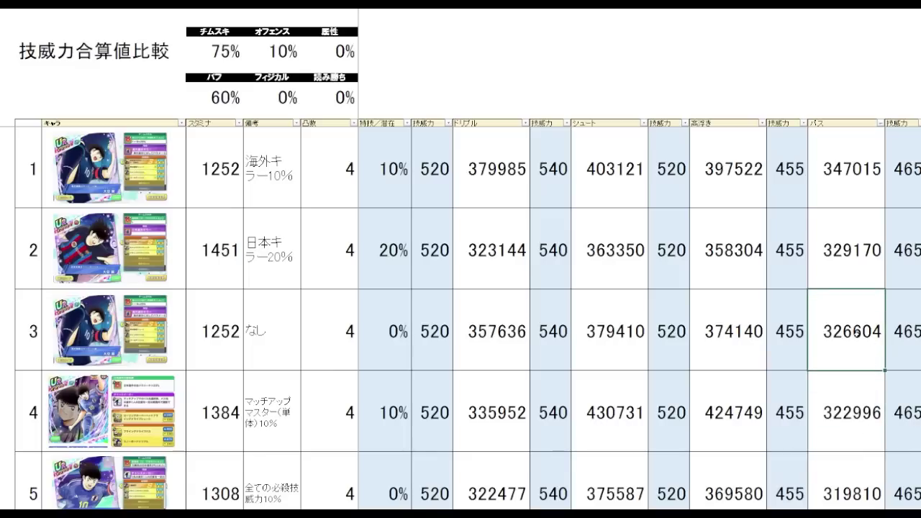
{"action": "left_click", "coordinate": [829, 162]}
{"action": "left_click", "coordinate": [262, 193]}
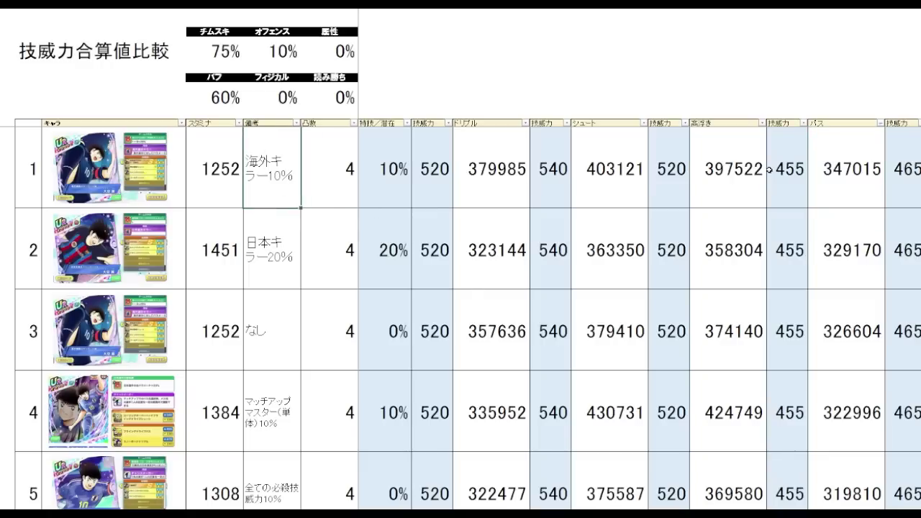
- Sort the comparison table by タックル in descending order and check the top-ranked card's note and タックル value
{"action": "scroll", "coordinate": [666, 169], "scroll_direction": "right", "scroll_amount": 3}
{"action": "left_click", "coordinate": [673, 40]}
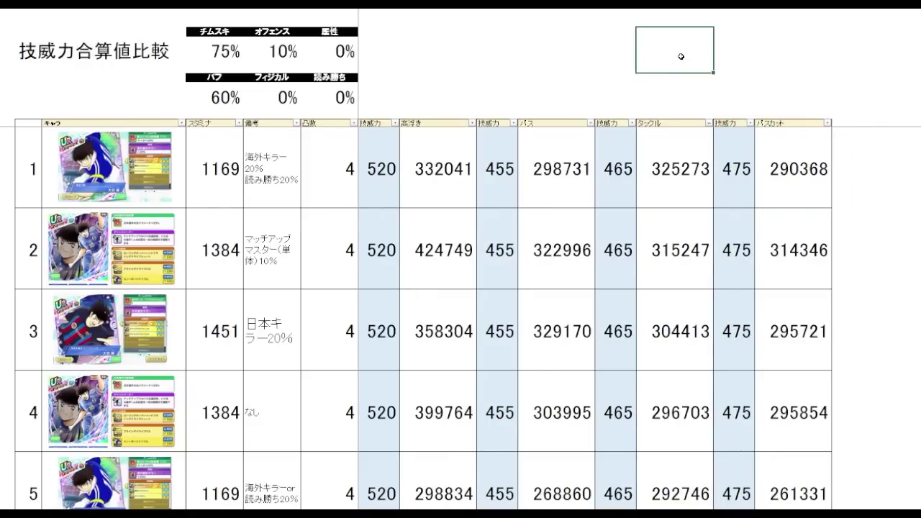
{"action": "left_click", "coordinate": [273, 191]}
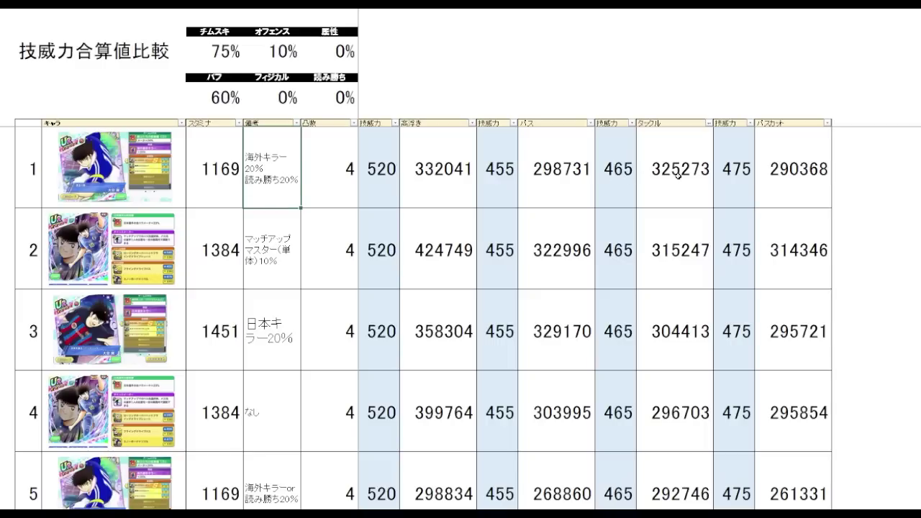
{"action": "left_click", "coordinate": [703, 192]}
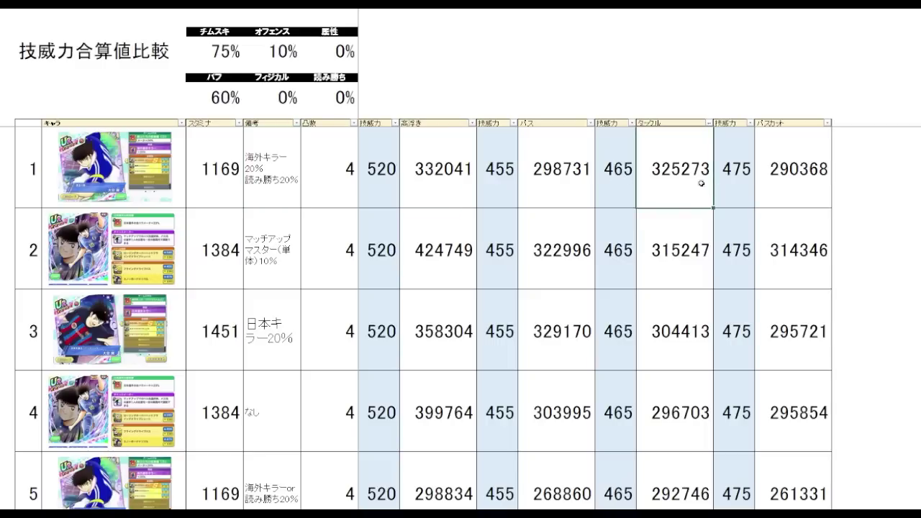
- Review the タックル values from the second-ranked card down to the tenth-ranked card
{"action": "left_click", "coordinate": [695, 275]}
{"action": "key", "text": "Down"}
{"action": "key", "text": "Down"}
{"action": "key", "text": "Up"}
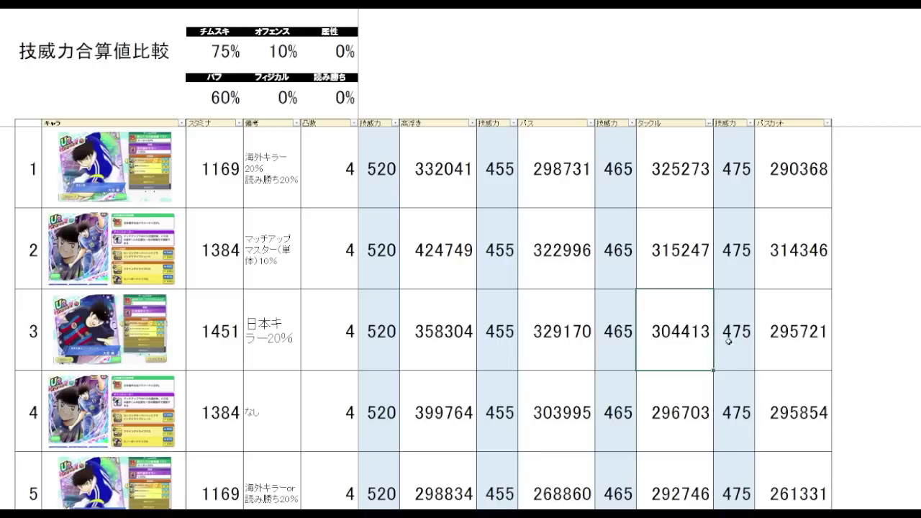
{"action": "scroll", "coordinate": [688, 315], "scroll_direction": "down", "scroll_amount": 1}
{"action": "left_click", "coordinate": [688, 315]}
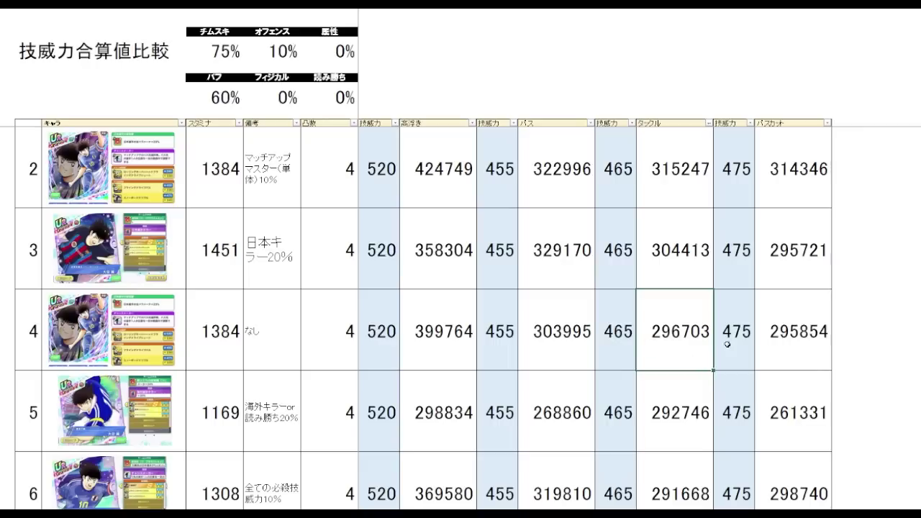
{"action": "scroll", "coordinate": [680, 333], "scroll_direction": "down", "scroll_amount": 6}
{"action": "left_click", "coordinate": [681, 332]}
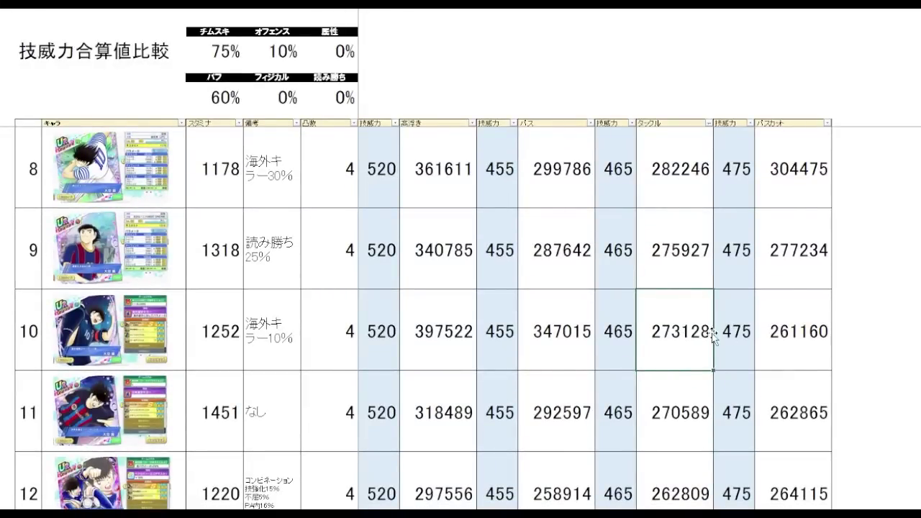
- Compare the タックル values of the eighth- to tenth-ranked cards and check the ninth-ranked card's 備考 note
{"action": "key", "text": "Up"}
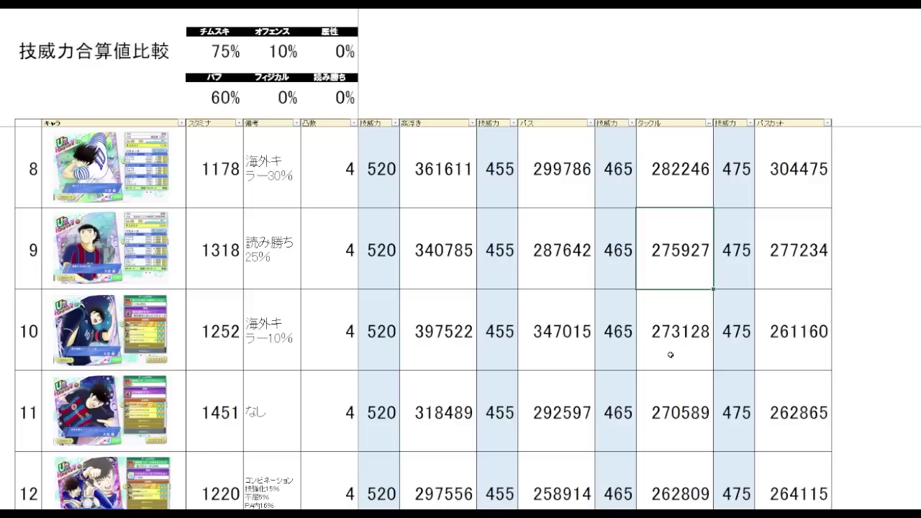
{"action": "left_click", "coordinate": [286, 272]}
{"action": "left_click", "coordinate": [690, 253]}
{"action": "key", "text": "Up"}
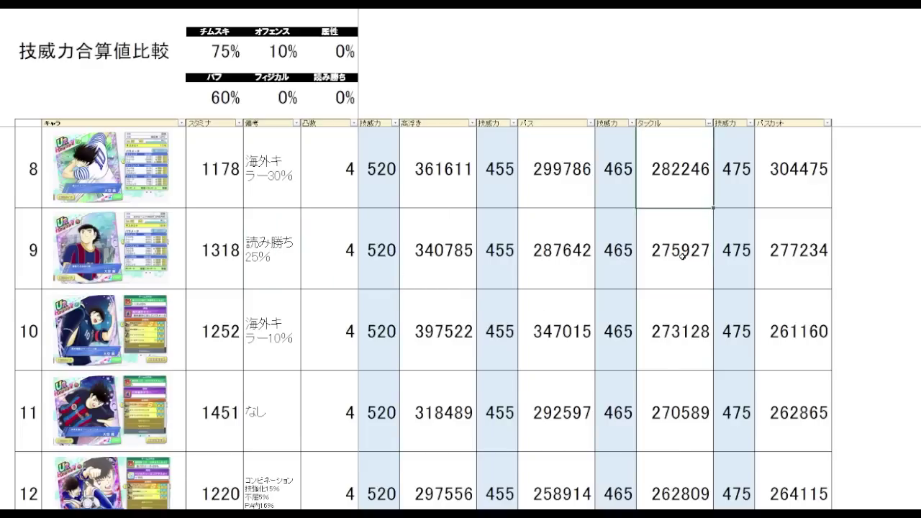
{"action": "key", "text": "Up"}
{"action": "left_click", "coordinate": [682, 255]}
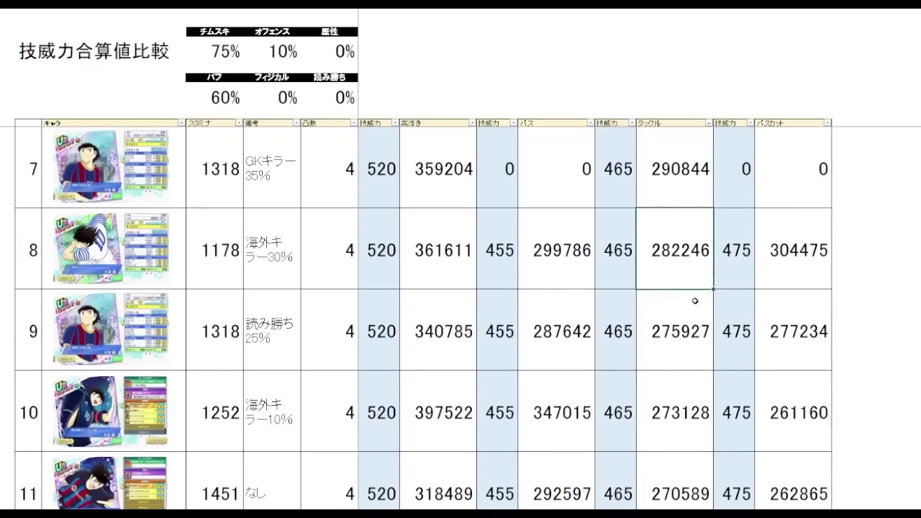
{"action": "key", "text": "Down"}
{"action": "key", "text": "Down"}
{"action": "scroll", "coordinate": [703, 301], "scroll_direction": "down", "scroll_amount": 1}
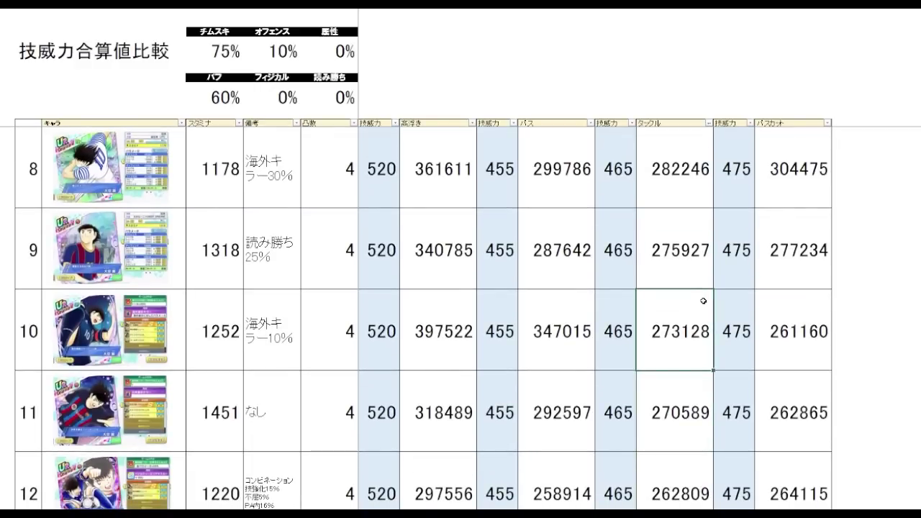
- Sort the comparison table by パスカット in descending order and select the top-ranked card's パスカット value
{"action": "scroll", "coordinate": [791, 252], "scroll_direction": "up", "scroll_amount": 3}
{"action": "left_click", "coordinate": [886, 201]}
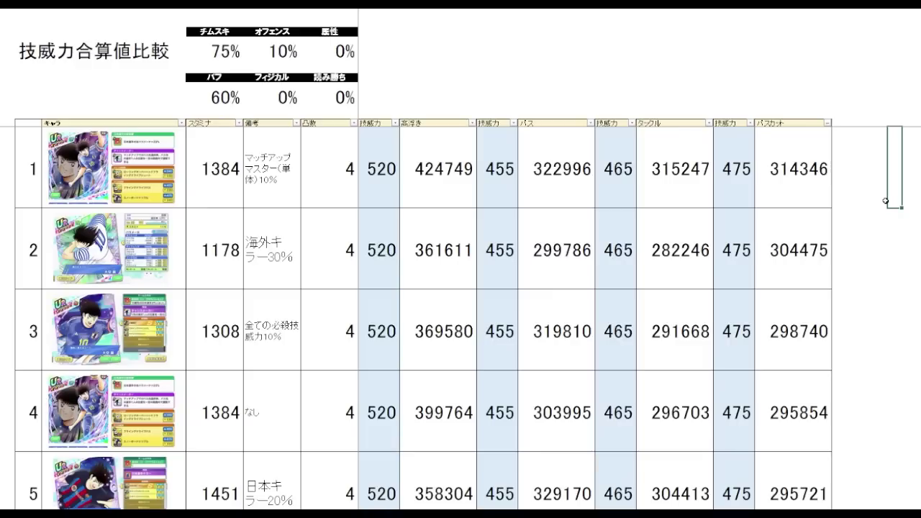
{"action": "left_click", "coordinate": [780, 203]}
- Examine the パスカット values from the second-ranked card down to the fifth-ranked card
{"action": "left_click", "coordinate": [801, 252]}
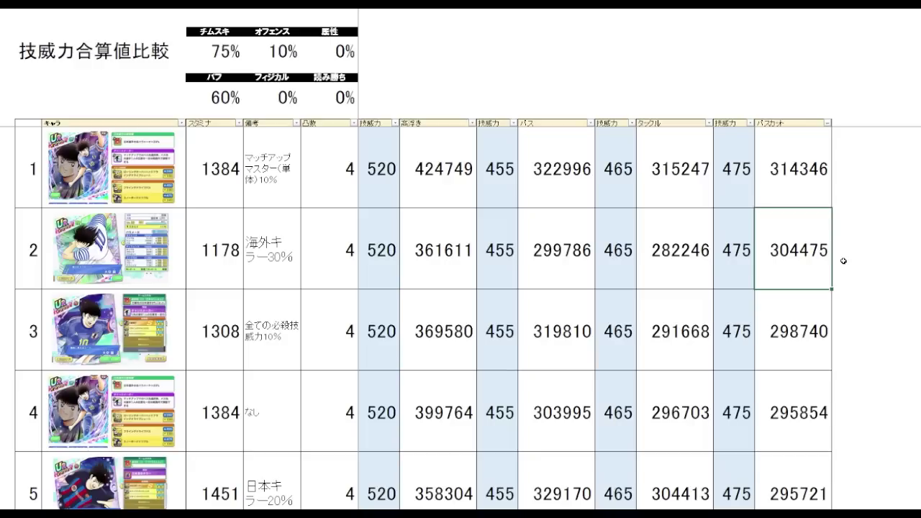
{"action": "key", "text": "Down"}
{"action": "key", "text": "Down"}
{"action": "key", "text": "Down"}
{"action": "key", "text": "Up"}
{"action": "key", "text": "Up"}
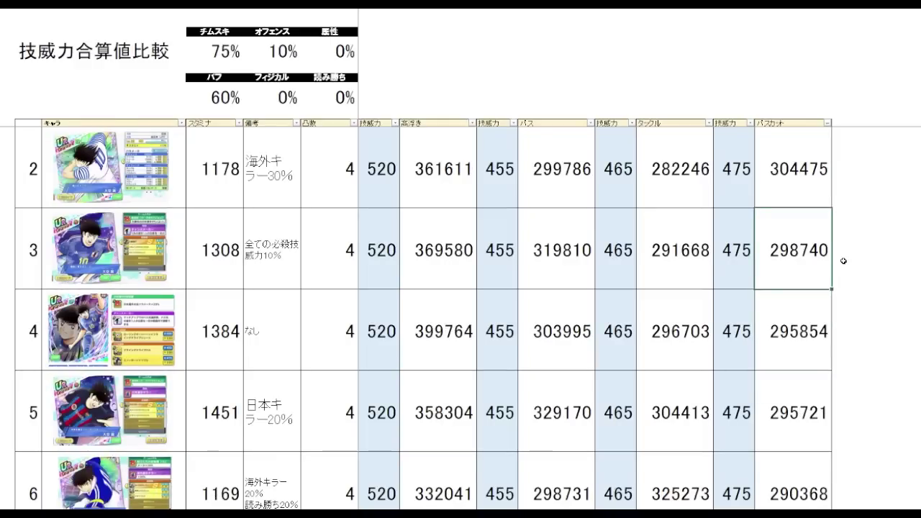
- Compare the パスカット values of the third- to seventh-ranked cards, ending on the fifth-ranked card
{"action": "key", "text": "Down"}
{"action": "key", "text": "Down"}
{"action": "key", "text": "Down"}
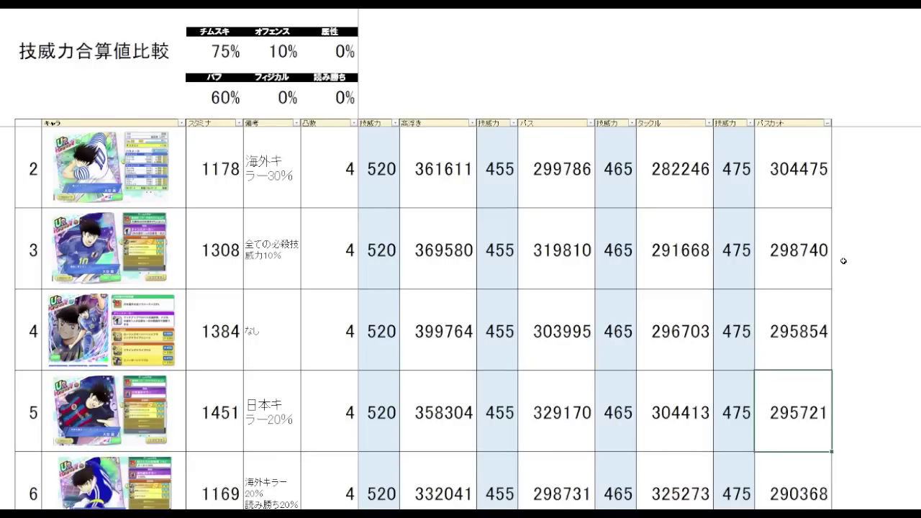
{"action": "key", "text": "Up"}
{"action": "key", "text": "Up"}
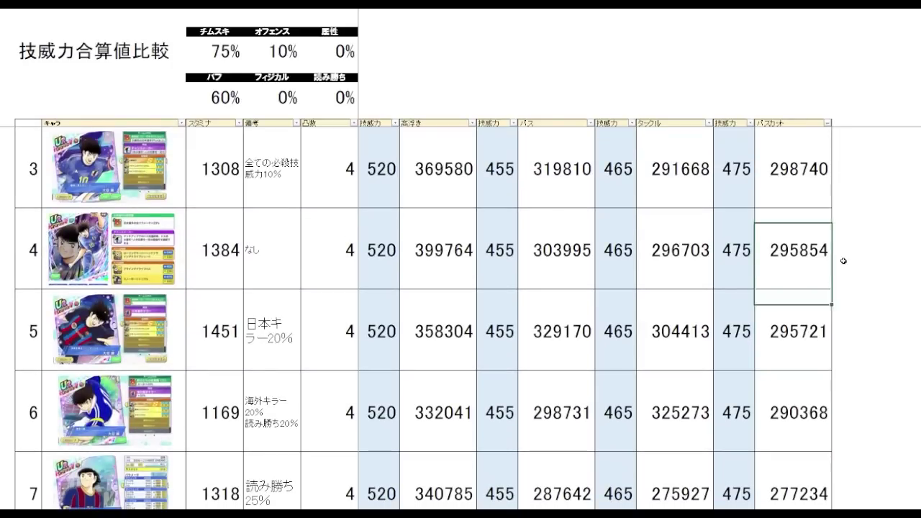
{"action": "key", "text": "Down"}
{"action": "key", "text": "Down"}
{"action": "key", "text": "Down"}
{"action": "key", "text": "Up"}
{"action": "key", "text": "Up"}
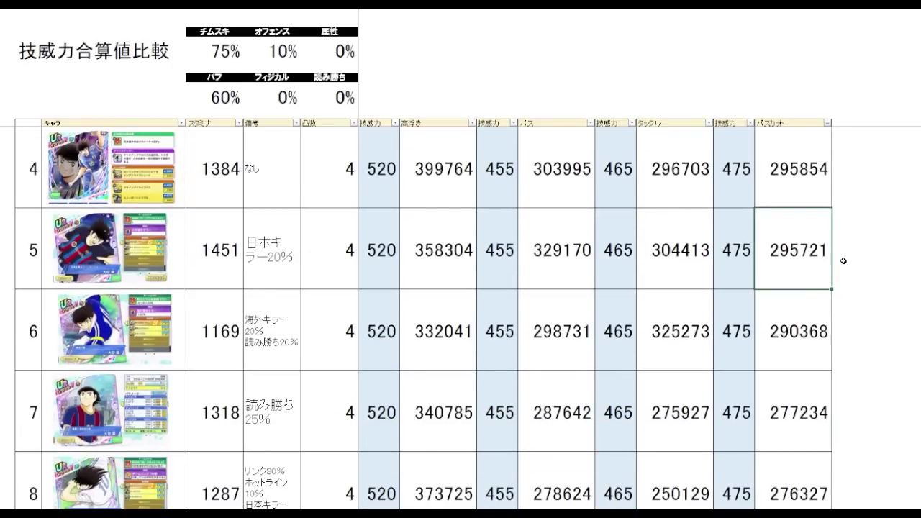
- Check the パスカット values down to the eighth-ranked card and return to the sixth-ranked card's value
{"action": "key", "text": "Down"}
{"action": "key", "text": "Down"}
{"action": "key", "text": "Down"}
{"action": "key", "text": "Up"}
{"action": "key", "text": "Up"}
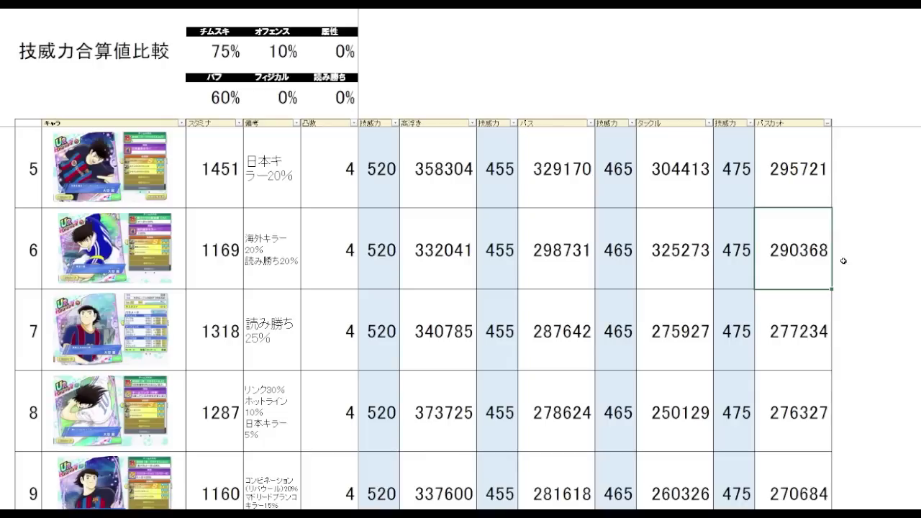
- Review the パスカット values from the seventh-ranked card down to the fifteenth-ranked card
{"action": "key", "text": "Down"}
{"action": "key", "text": "Down"}
{"action": "key", "text": "Down"}
{"action": "key", "text": "Down"}
{"action": "key", "text": "Down"}
{"action": "key", "text": "Down"}
{"action": "key", "text": "Down"}
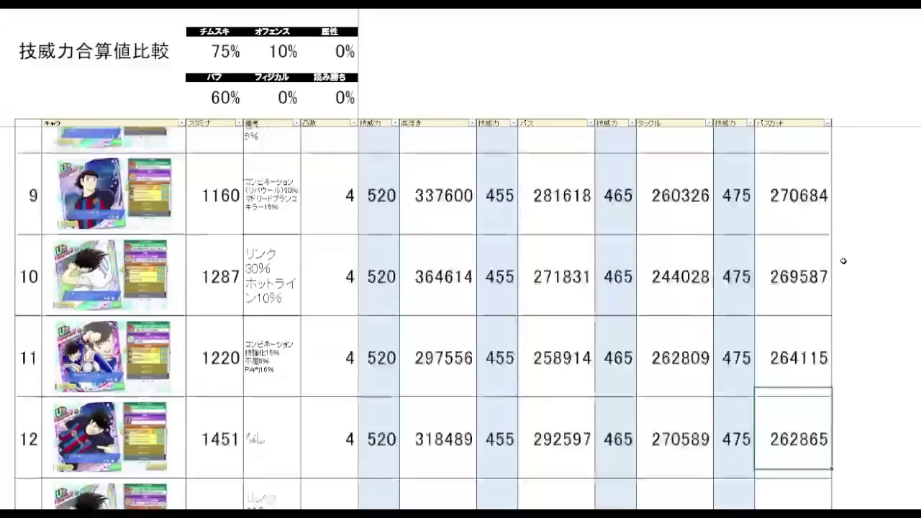
{"action": "key", "text": "Down"}
{"action": "key", "text": "Down"}
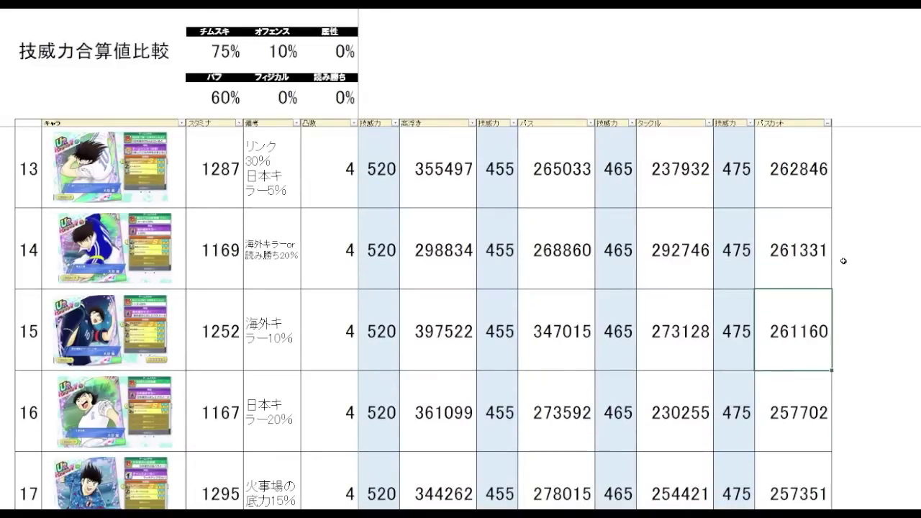
- Go back up through the パスカット ranking to the seventh-ranked card's value
{"action": "key", "text": "Up"}
{"action": "key", "text": "Up"}
{"action": "key", "text": "Up"}
{"action": "key", "text": "Up"}
{"action": "key", "text": "Up"}
{"action": "key", "text": "Up"}
{"action": "key", "text": "Up"}
{"action": "key", "text": "Up"}
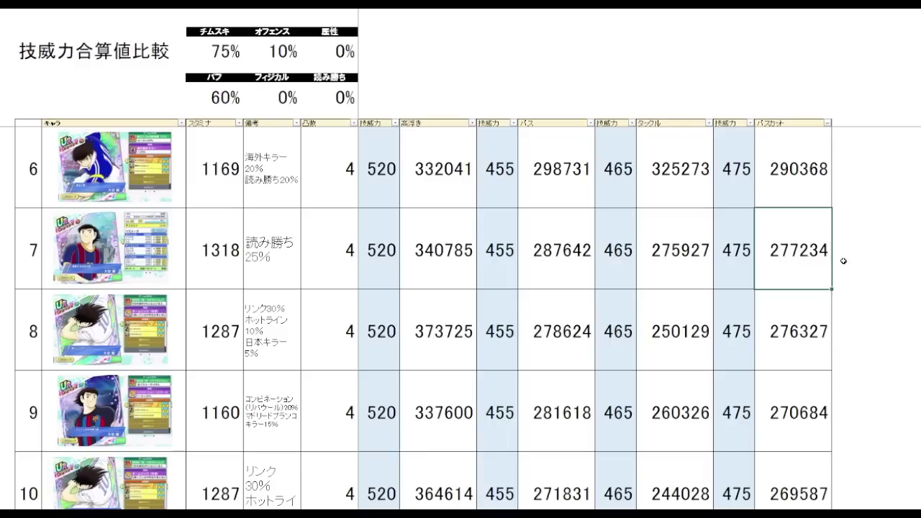
- Examine the パスカット values again from the eighth-ranked card down to the fifteenth-ranked card
{"action": "key", "text": "Down"}
{"action": "key", "text": "Down"}
{"action": "key", "text": "Down"}
{"action": "key", "text": "Down"}
{"action": "key", "text": "Down"}
{"action": "key", "text": "Down"}
{"action": "key", "text": "Down"}
{"action": "key", "text": "Down"}
{"action": "key", "text": "Down"}
{"action": "key", "text": "Up"}
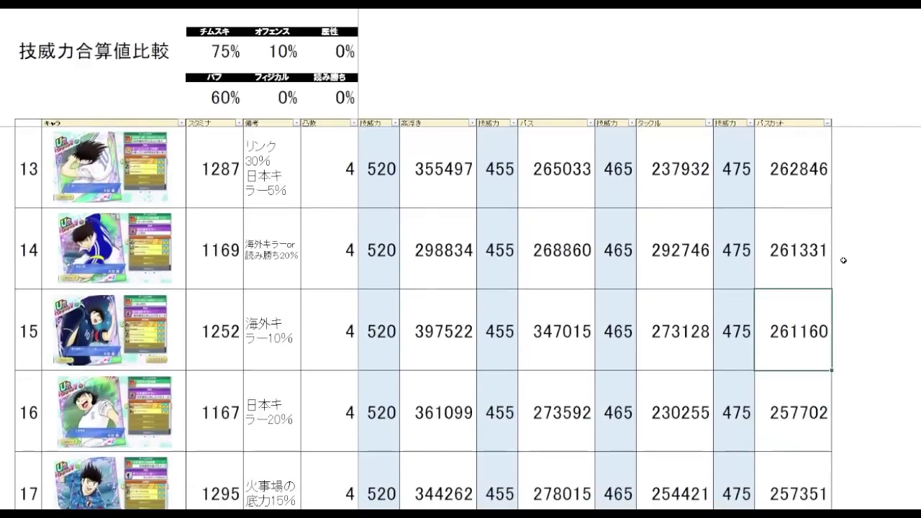
- Compare the パスカット values of the fifteenth- to eighteenth-ranked cards
{"action": "key", "text": "Down"}
{"action": "key", "text": "Down"}
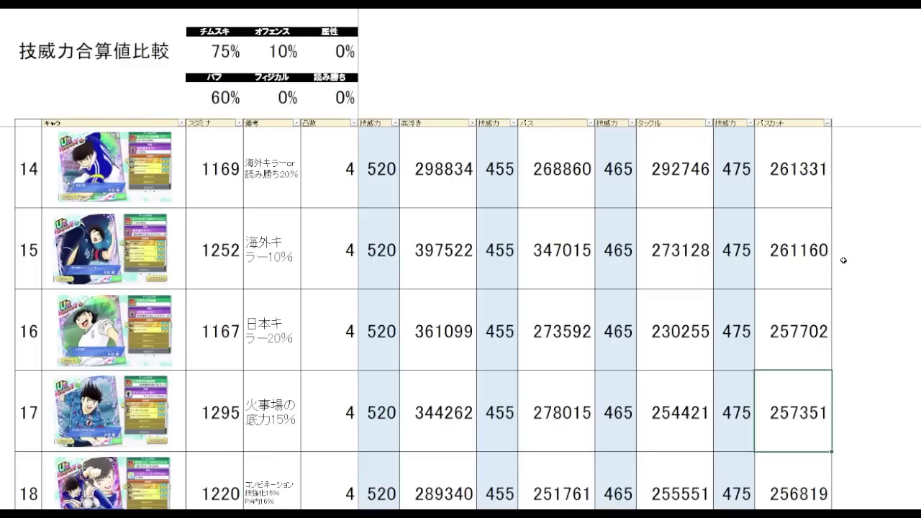
{"action": "key", "text": "Down"}
{"action": "key", "text": "Up"}
{"action": "key", "text": "Up"}
{"action": "key", "text": "Up"}
{"action": "key", "text": "Down"}
{"action": "key", "text": "Down"}
- Recheck the パスカット values from the seventeenth-ranked card back up to the tenth-ranked card
{"action": "key", "text": "Up"}
{"action": "key", "text": "Up"}
{"action": "key", "text": "Up"}
{"action": "key", "text": "Up"}
{"action": "key", "text": "Up"}
{"action": "key", "text": "Up"}
{"action": "key", "text": "Up"}
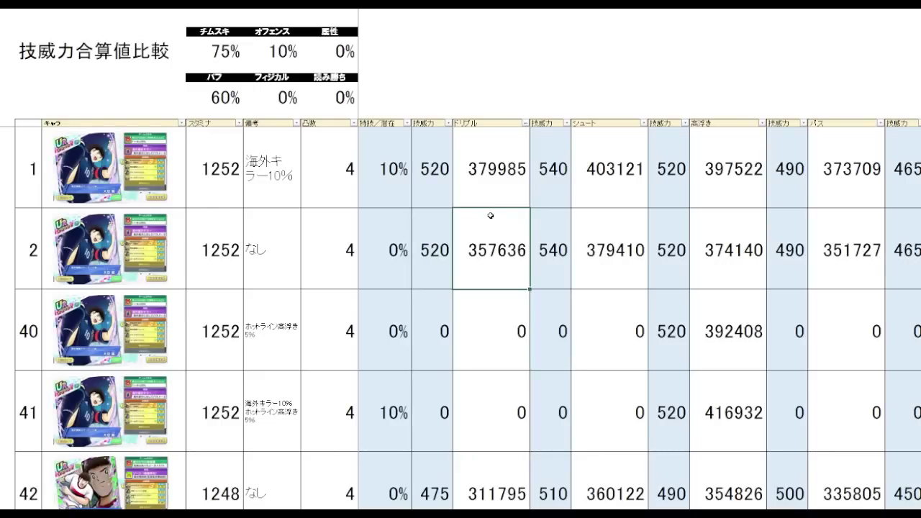
- Sort the second comparison table by ドリプル in descending order and select an empty cell above that column
{"action": "scroll", "coordinate": [499, 212], "scroll_direction": "down", "scroll_amount": 1}
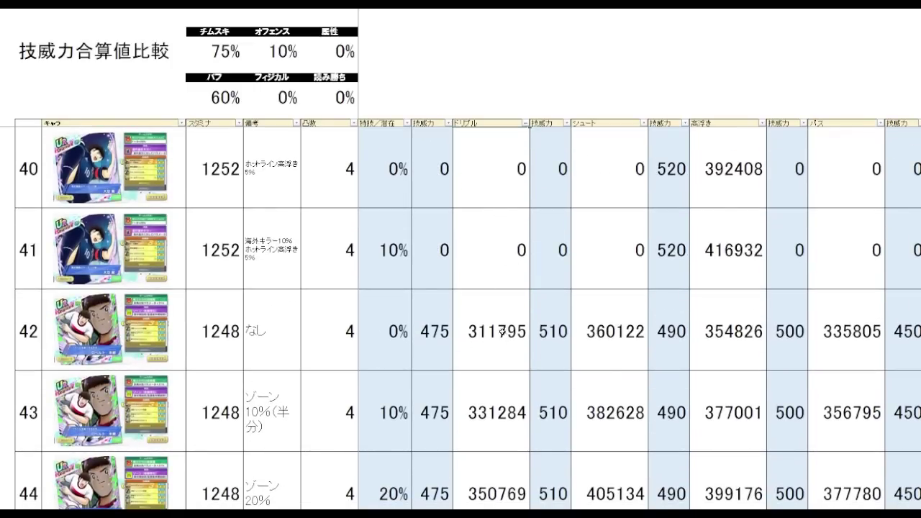
{"action": "scroll", "coordinate": [518, 307], "scroll_direction": "up", "scroll_amount": 1}
{"action": "left_click", "coordinate": [501, 82]}
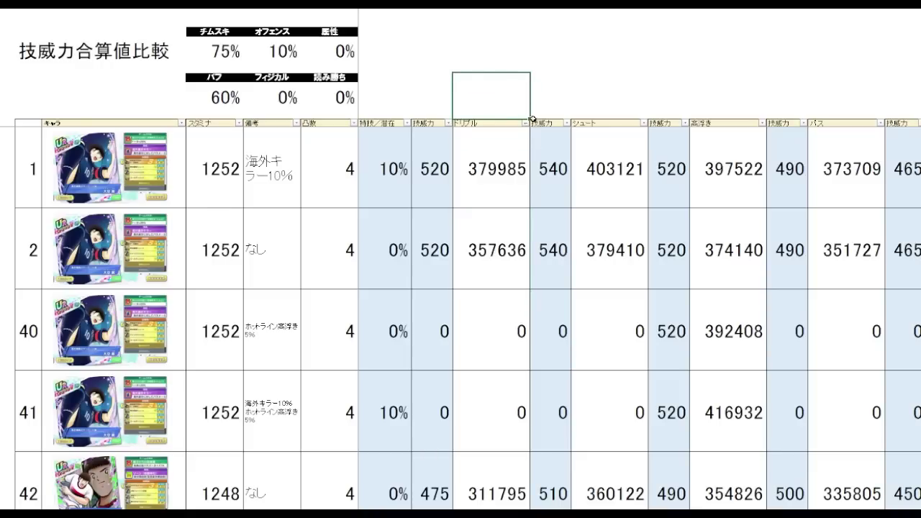
{"action": "left_click", "coordinate": [596, 88]}
{"action": "left_click", "coordinate": [516, 69]}
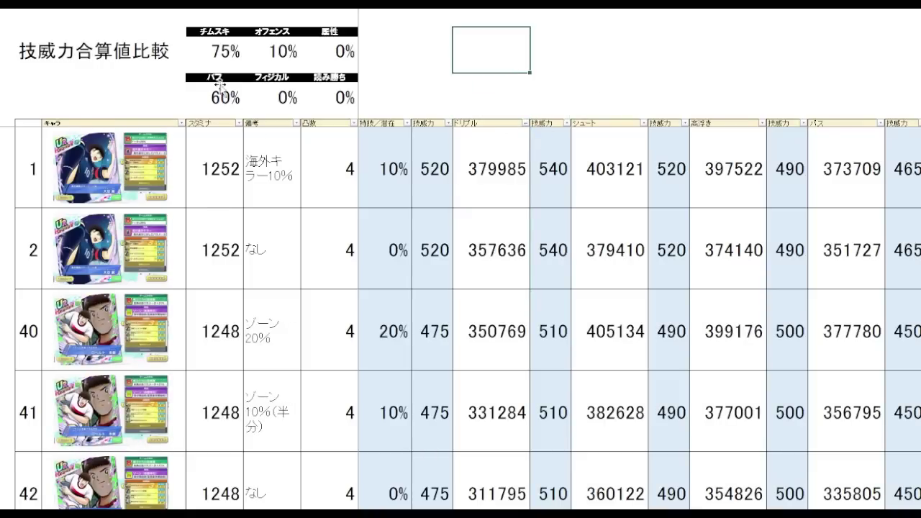
- Check the ゾーン20% card's 備考 note and compare its ドリプル value with that of the なし card above it
{"action": "left_click", "coordinate": [272, 353]}
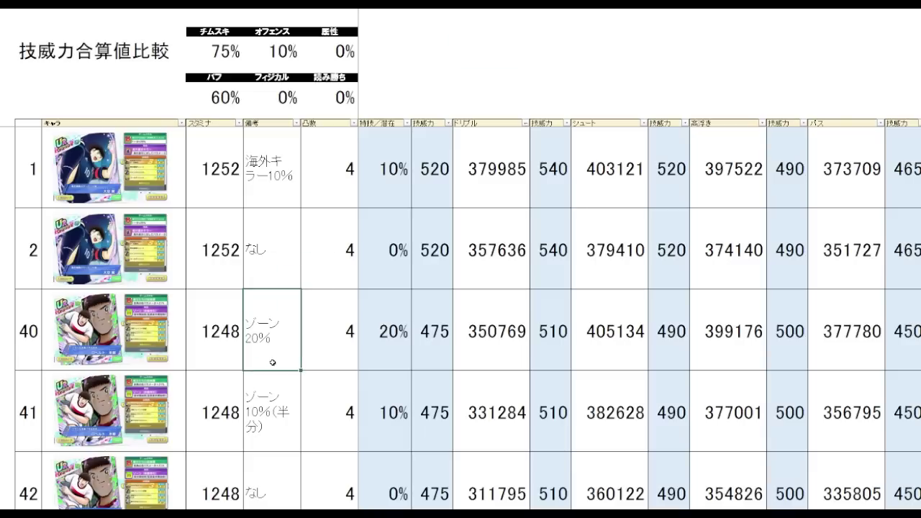
{"action": "left_click", "coordinate": [476, 352]}
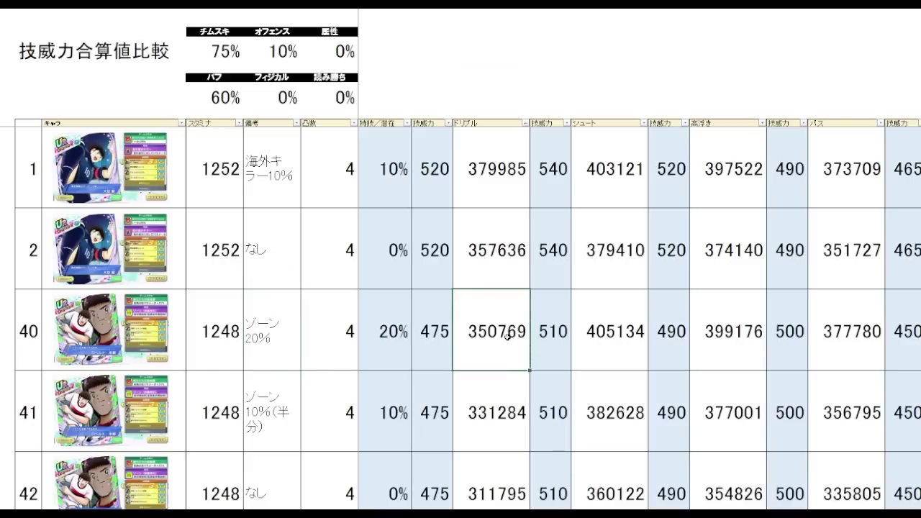
{"action": "left_click", "coordinate": [488, 271]}
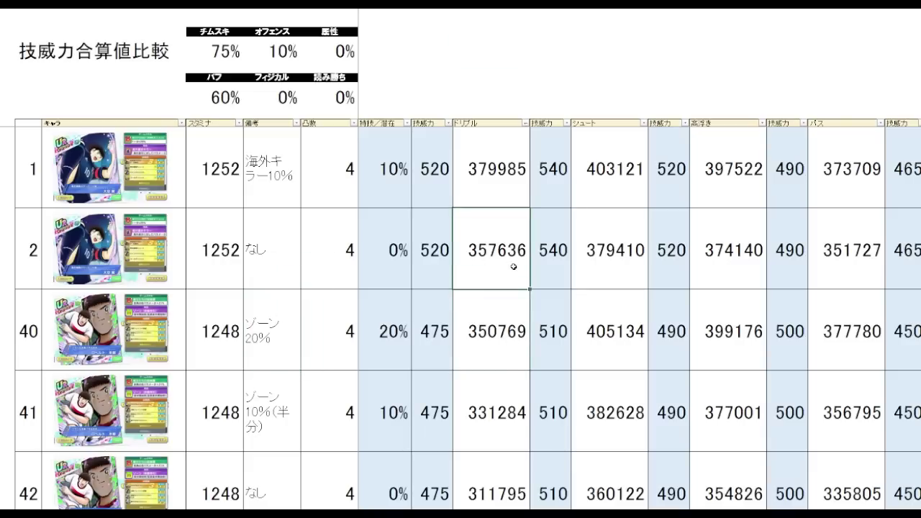
{"action": "left_click_drag", "start_coordinate": [506, 266], "coordinate": [508, 329]}
{"action": "left_click", "coordinate": [506, 270]}
{"action": "mouse_move", "coordinate": [505, 272]}
{"action": "left_mouse_down"}
{"action": "mouse_move", "coordinate": [503, 288]}
{"action": "mouse_move", "coordinate": [504, 267]}
{"action": "left_mouse_up"}
- Compare the ドリプル values of the top-ranked 海外キラー10% card and the ゾーン20% card
{"action": "left_click", "coordinate": [608, 189]}
{"action": "left_click", "coordinate": [509, 199]}
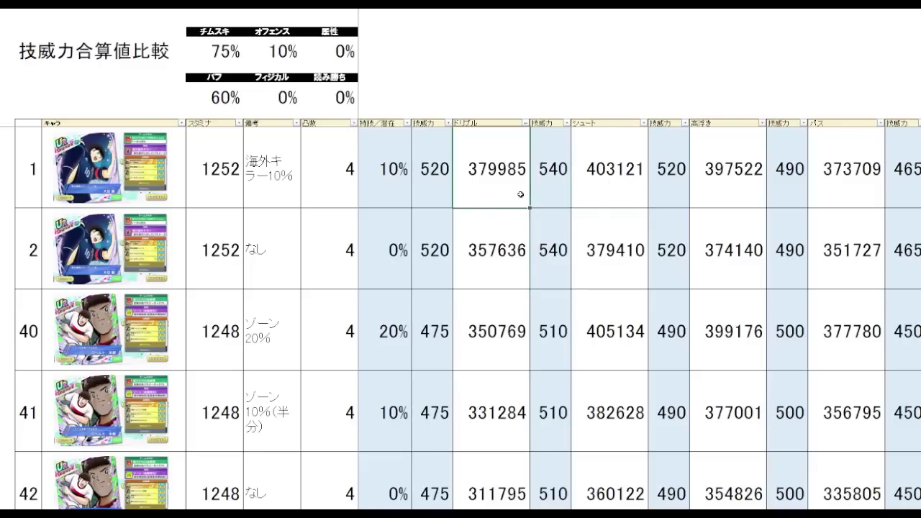
{"action": "left_click", "coordinate": [487, 314]}
{"action": "left_click", "coordinate": [506, 203]}
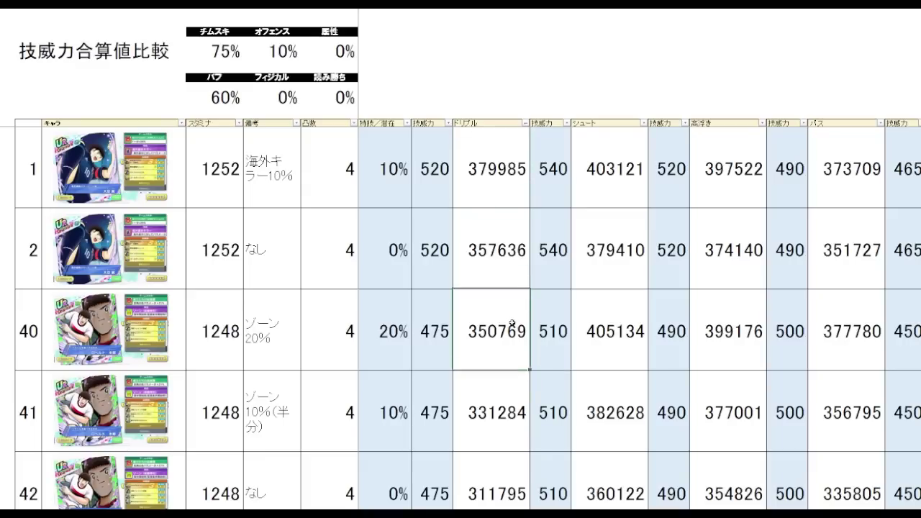
- Sort the comparison table by シュート in descending order and select the top-ranked card's シュート value
{"action": "left_click", "coordinate": [639, 170]}
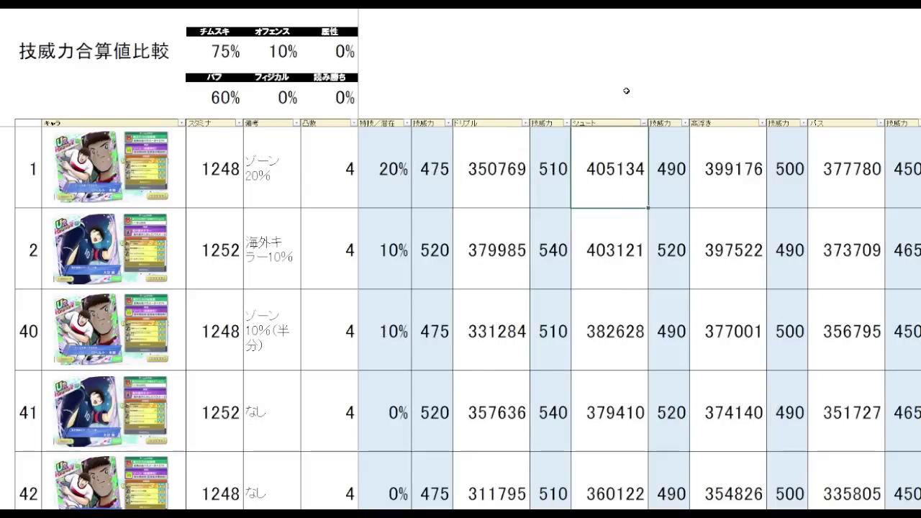
{"action": "left_click", "coordinate": [627, 90]}
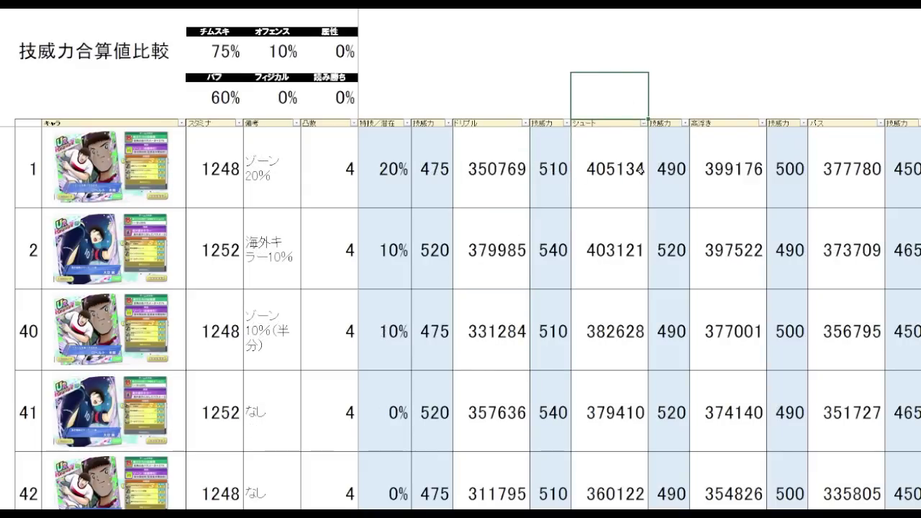
{"action": "left_click", "coordinate": [625, 191]}
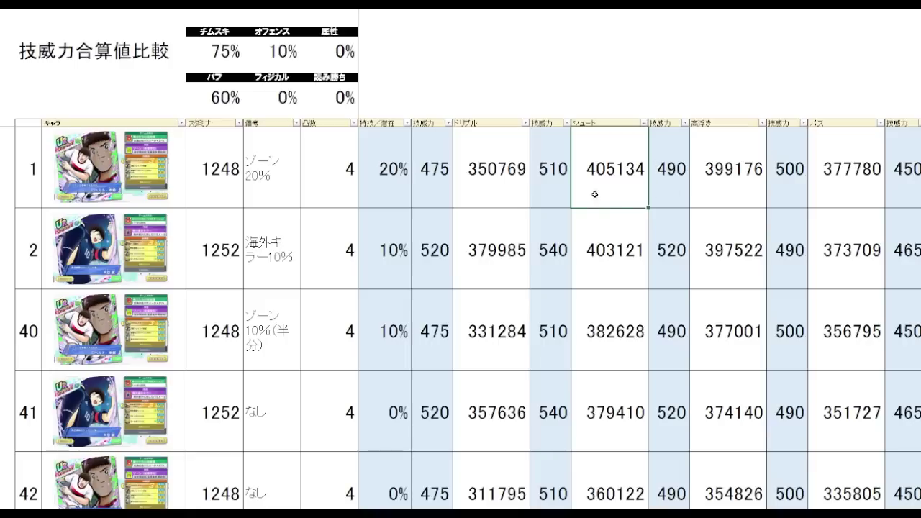
- Compare the シュート values of the second-, third- and fourth-ranked cards
{"action": "left_click", "coordinate": [594, 277]}
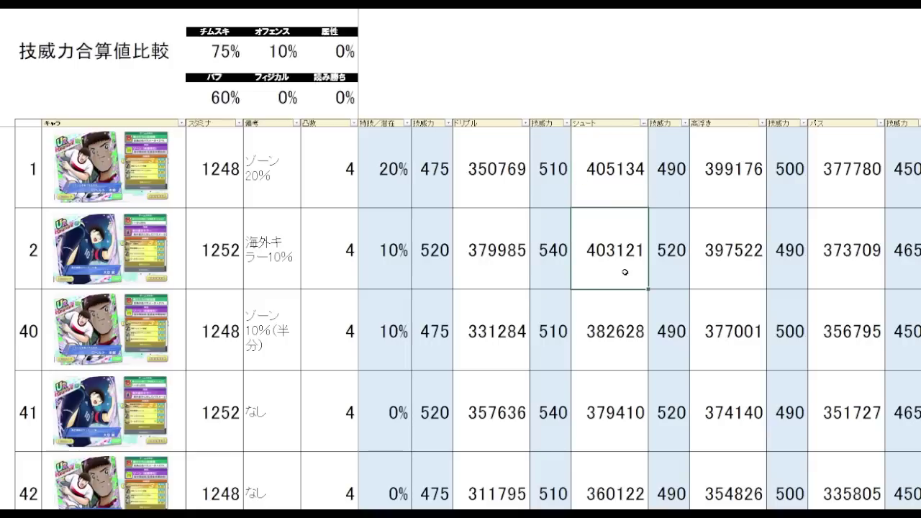
{"action": "left_click", "coordinate": [611, 405]}
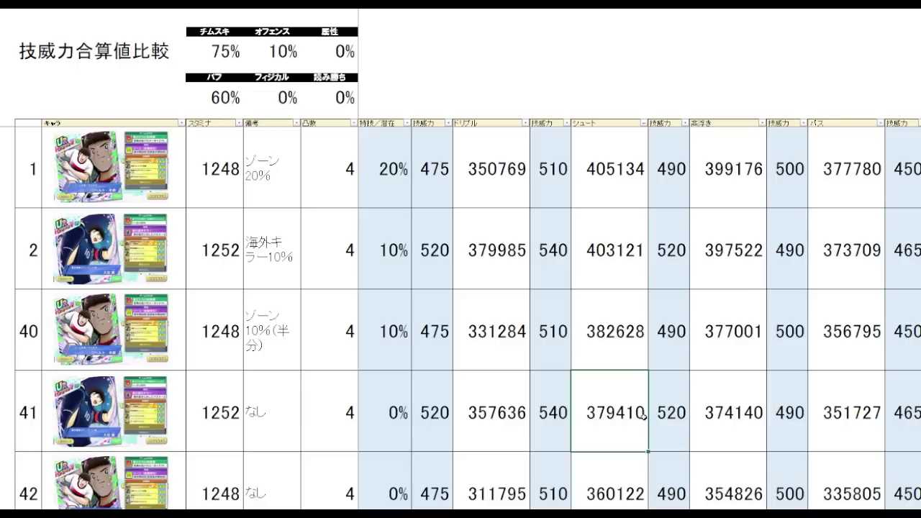
{"action": "left_click", "coordinate": [619, 338]}
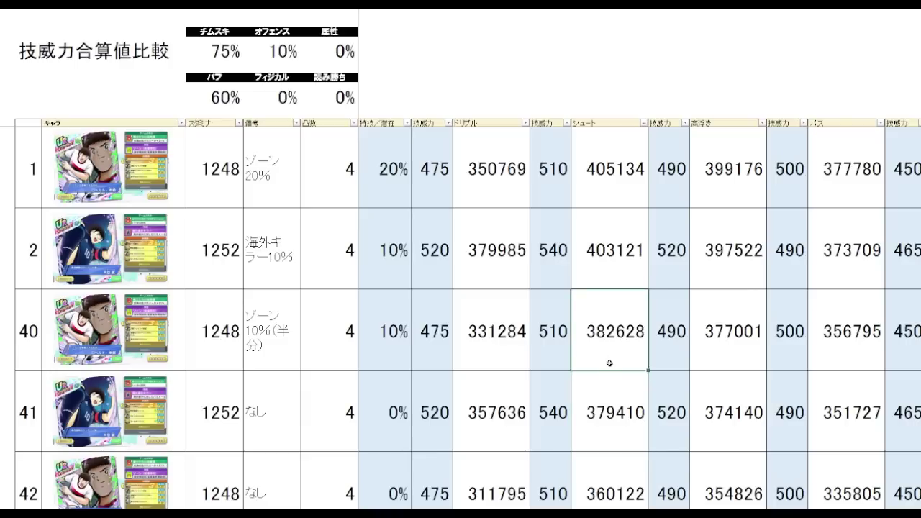
{"action": "left_click_drag", "start_coordinate": [608, 356], "coordinate": [602, 388]}
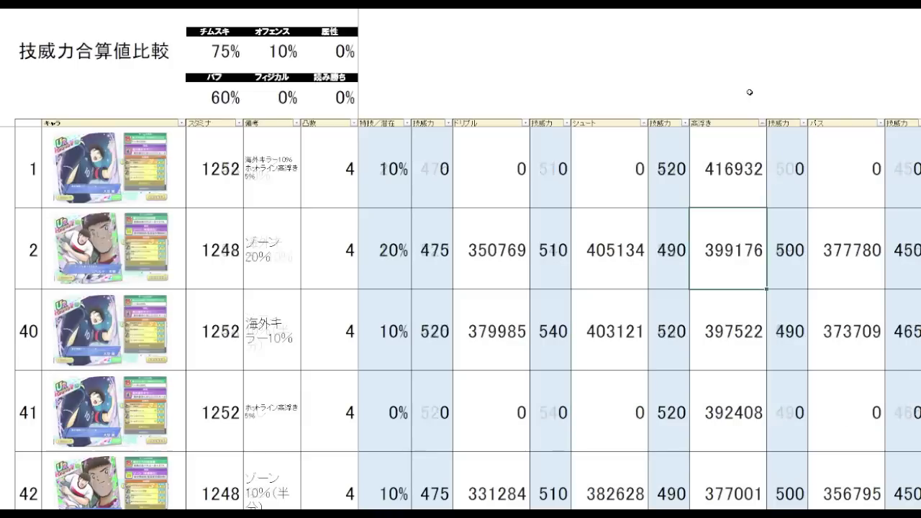
- Examine the top-ranked card's 高浮き value and the second-ranked card's シュート value
{"action": "left_click", "coordinate": [736, 91]}
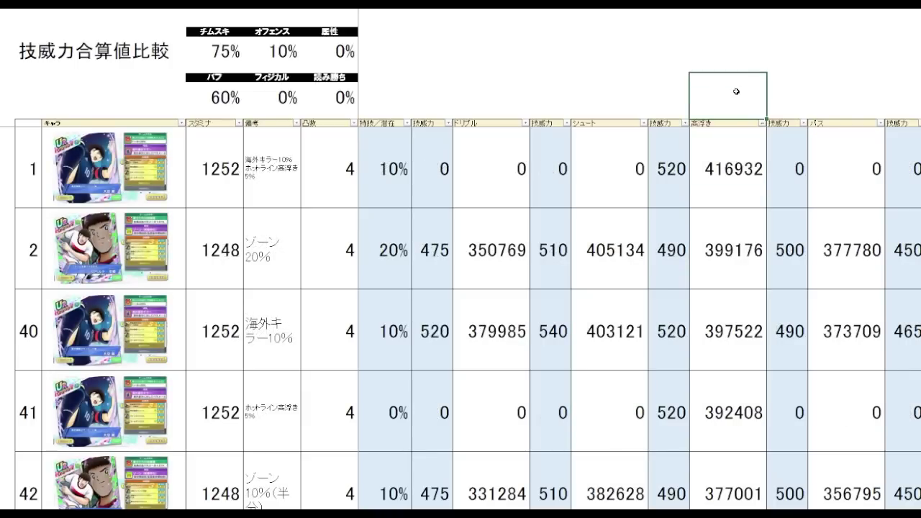
{"action": "left_click", "coordinate": [731, 184]}
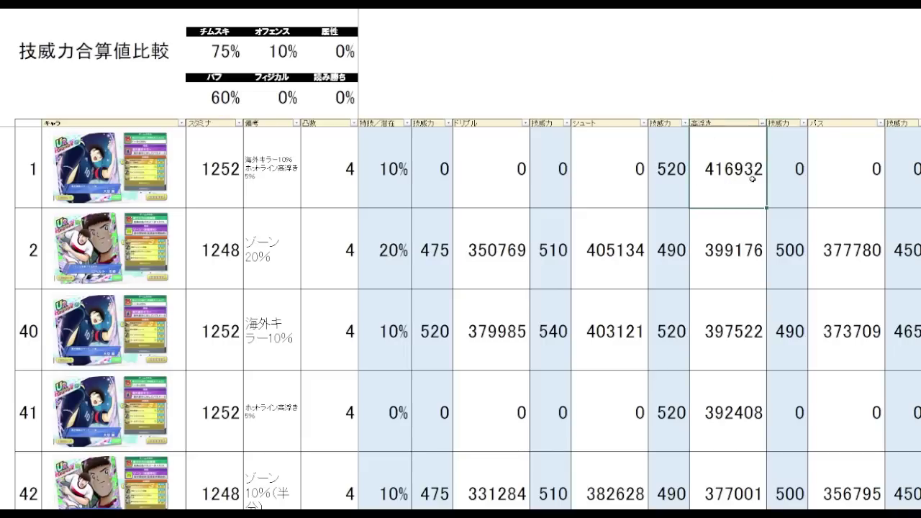
{"action": "left_click", "coordinate": [622, 277]}
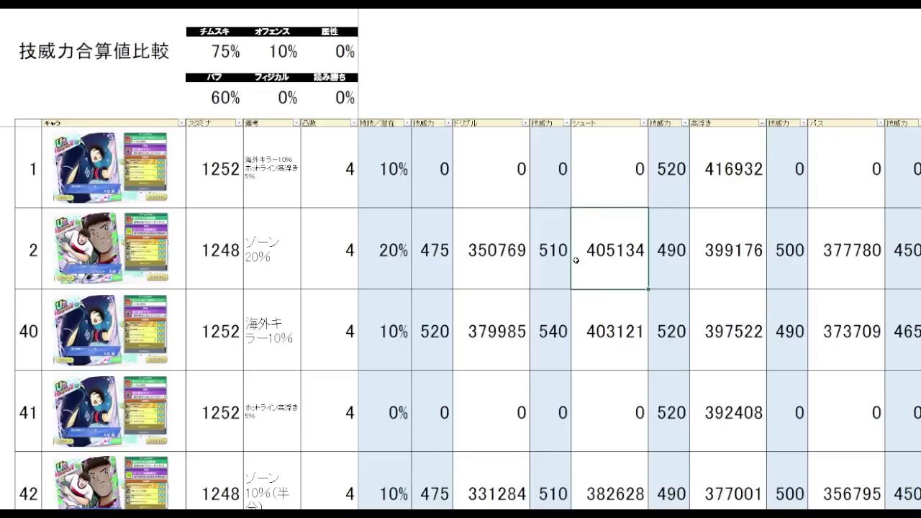
{"action": "left_click", "coordinate": [722, 167]}
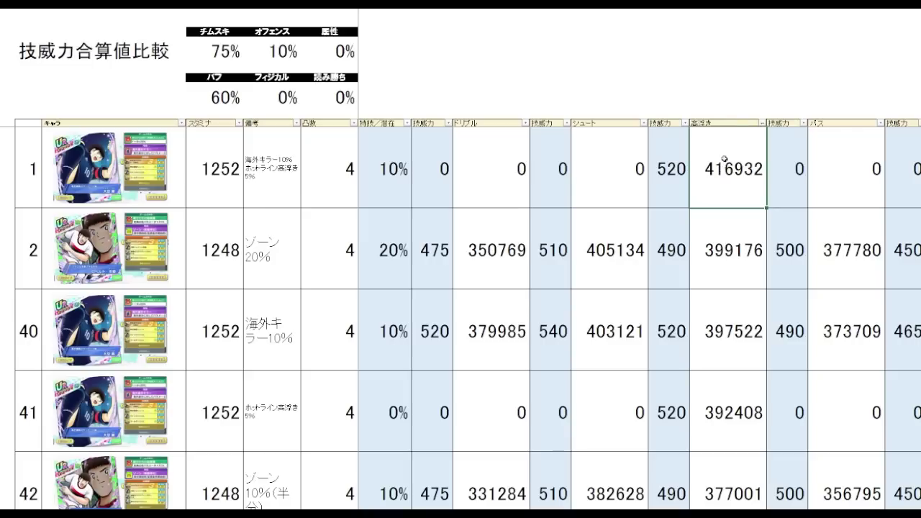
- Sort the comparison table by パス in descending order
{"action": "left_click", "coordinate": [857, 88]}
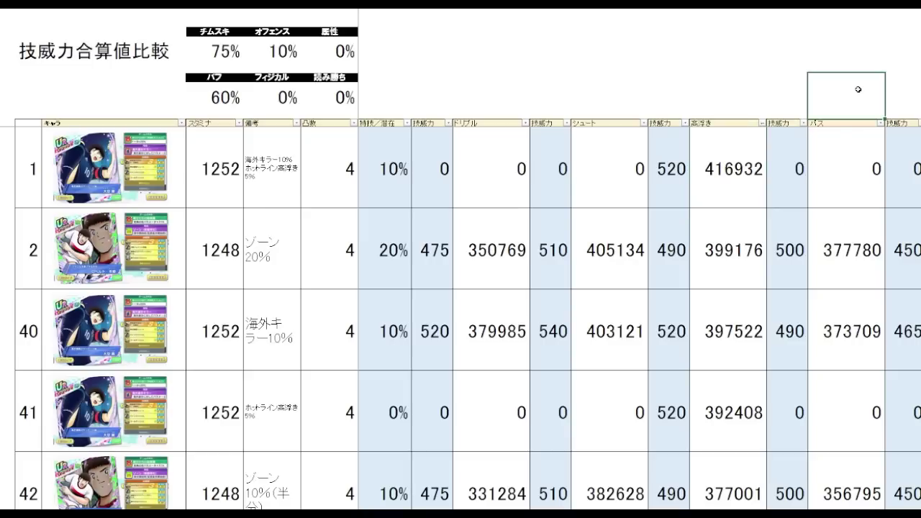
{"action": "double_click", "coordinate": [875, 108]}
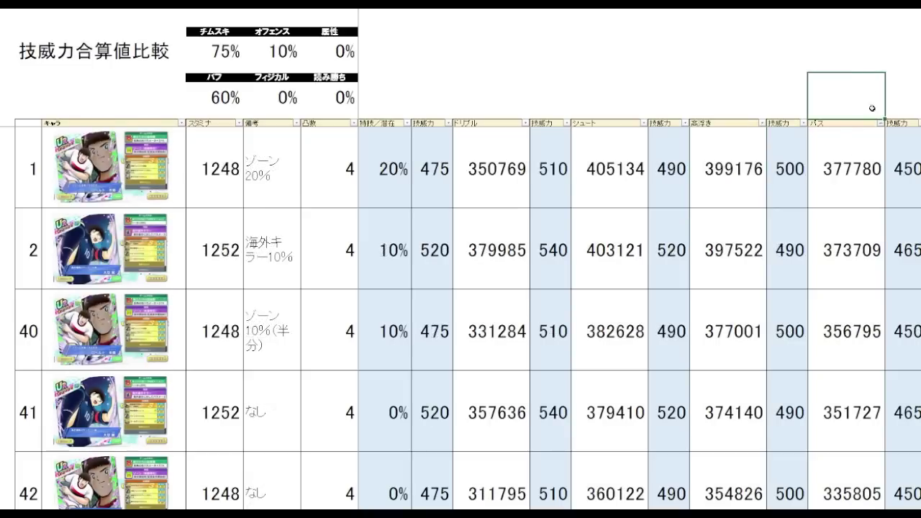
{"action": "left_click", "coordinate": [847, 38]}
{"action": "left_click", "coordinate": [833, 96]}
- Compare the パス values of the top two cards and select both values together
{"action": "left_click", "coordinate": [790, 262]}
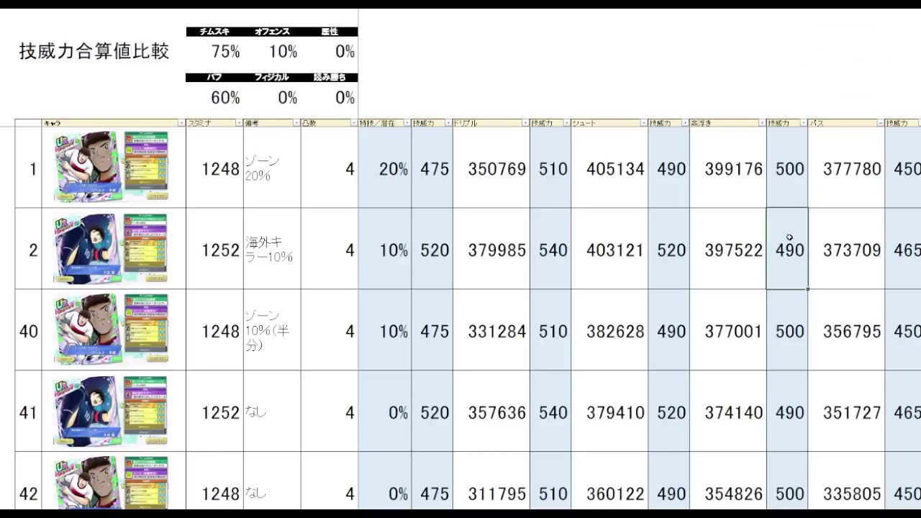
{"action": "left_click", "coordinate": [857, 188]}
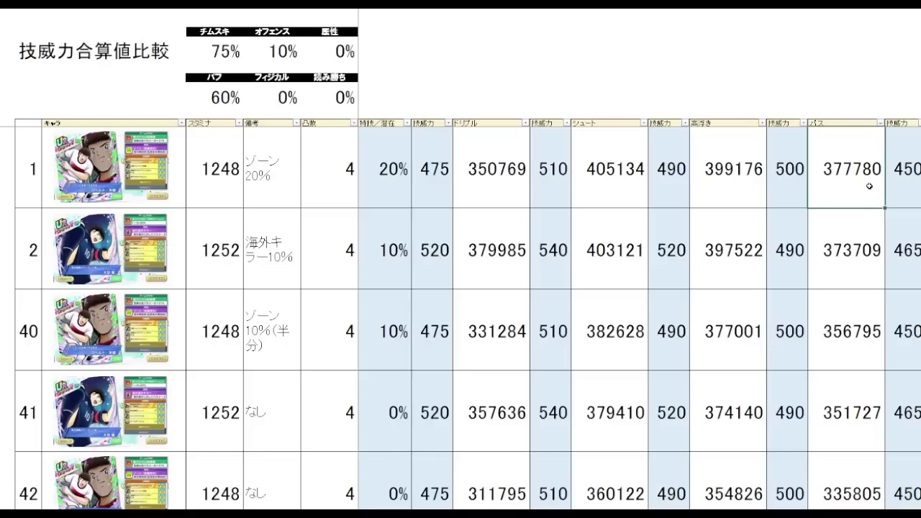
{"action": "left_click", "coordinate": [856, 262]}
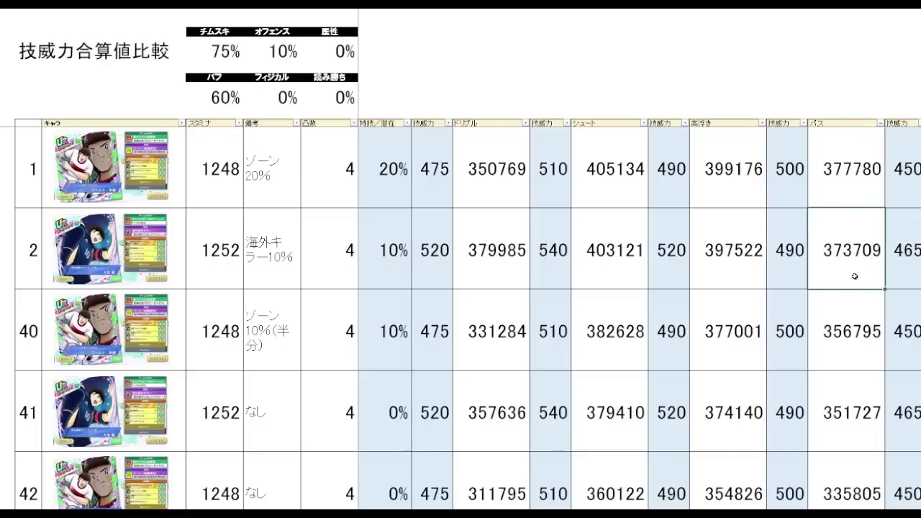
{"action": "left_click_drag", "start_coordinate": [842, 180], "coordinate": [850, 256]}
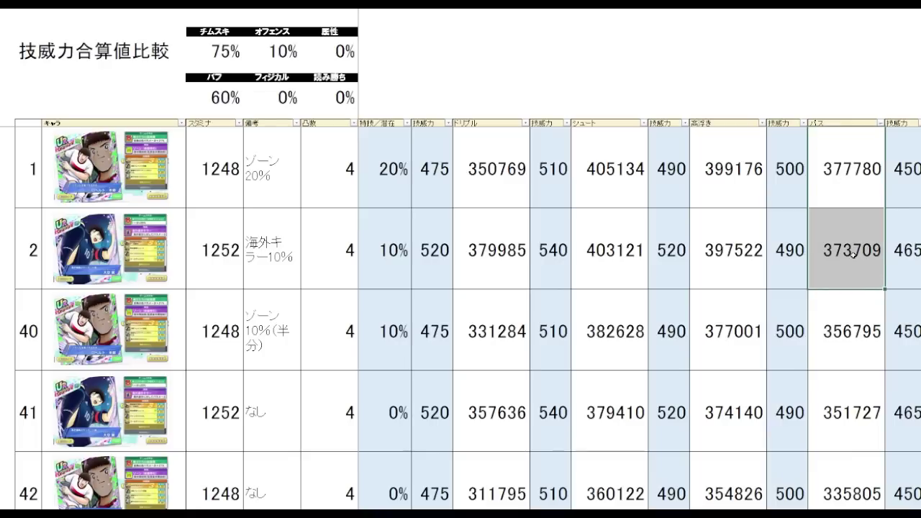
- Recheck the パス values of the top two cards, finishing on the second-ranked card
{"action": "left_click_drag", "start_coordinate": [861, 180], "coordinate": [861, 245]}
{"action": "left_click_drag", "start_coordinate": [858, 201], "coordinate": [861, 248]}
{"action": "left_click", "coordinate": [868, 270]}
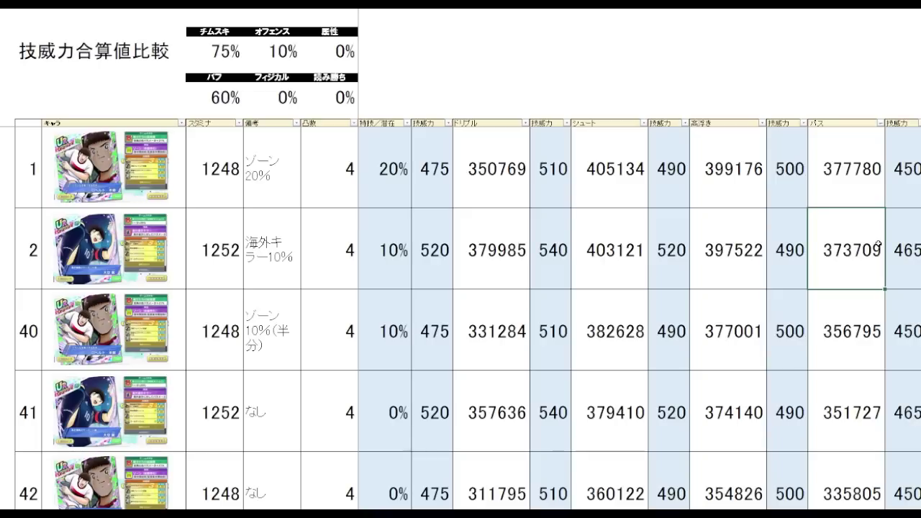
- Compare the パス values of the third- and fourth-ranked cards, checking the fourth card's ドリブル value as well
{"action": "left_click", "coordinate": [871, 437]}
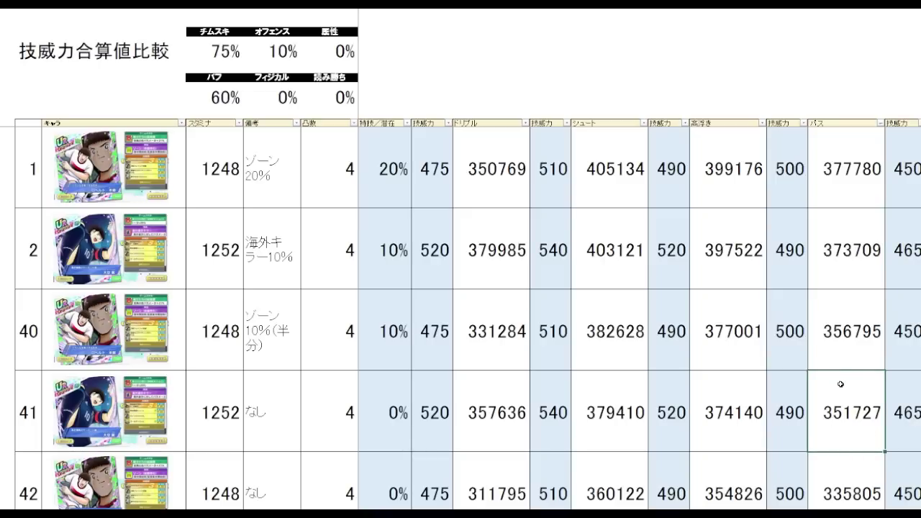
{"action": "left_click", "coordinate": [851, 343], "text": "shift"}
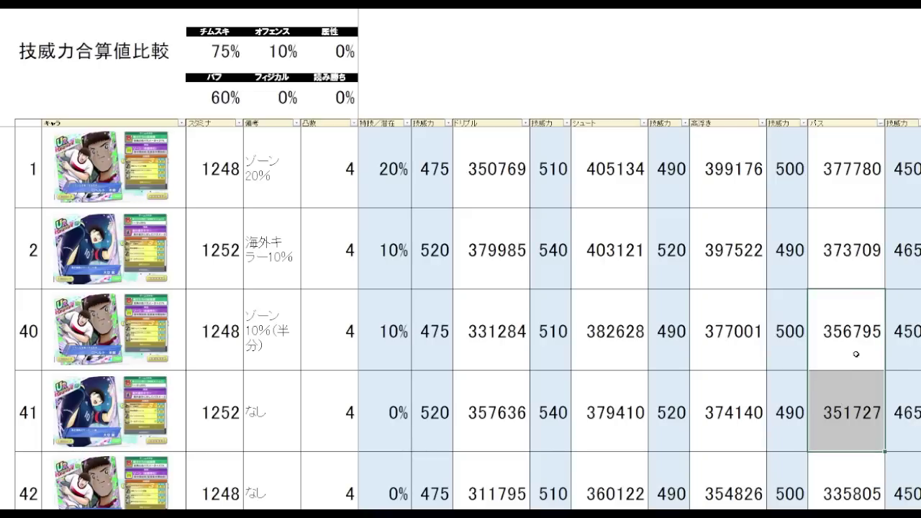
{"action": "left_click", "coordinate": [856, 350]}
{"action": "left_click", "coordinate": [845, 401]}
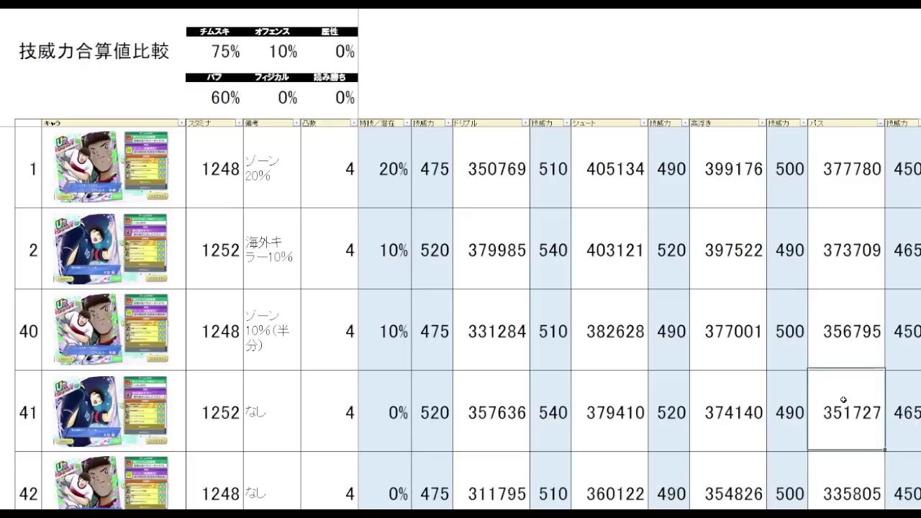
{"action": "left_click", "coordinate": [469, 426]}
{"action": "left_click", "coordinate": [843, 412]}
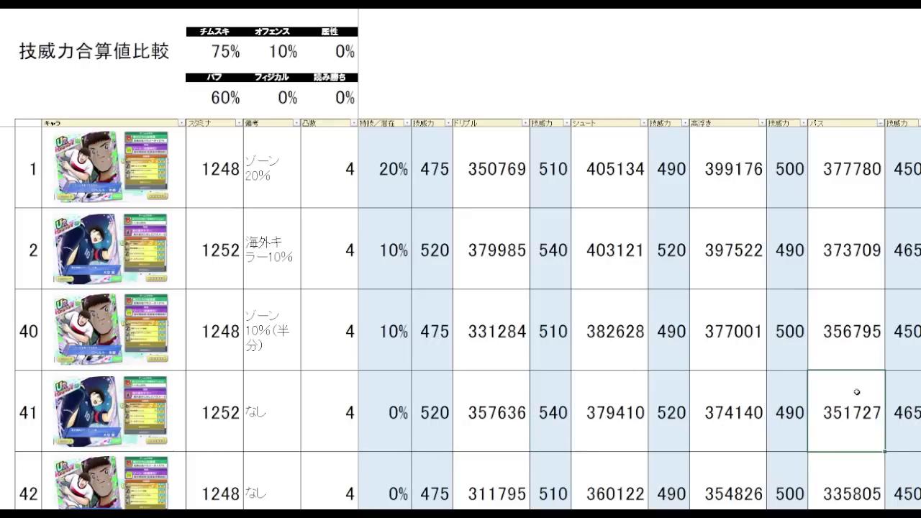
- Sort the comparison table by タックル in descending order
{"action": "scroll", "coordinate": [667, 78], "scroll_direction": "right", "scroll_amount": 3}
{"action": "left_click", "coordinate": [667, 78]}
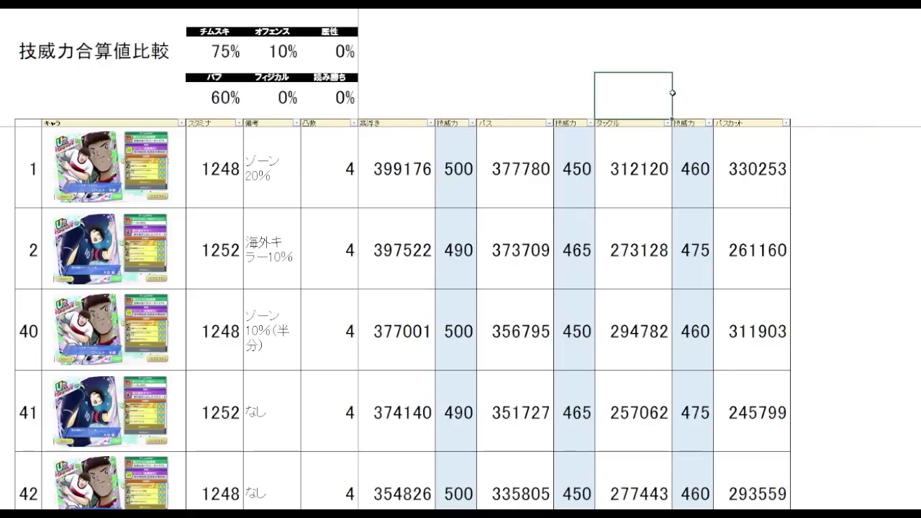
{"action": "left_click", "coordinate": [668, 124]}
{"action": "left_click", "coordinate": [647, 156]}
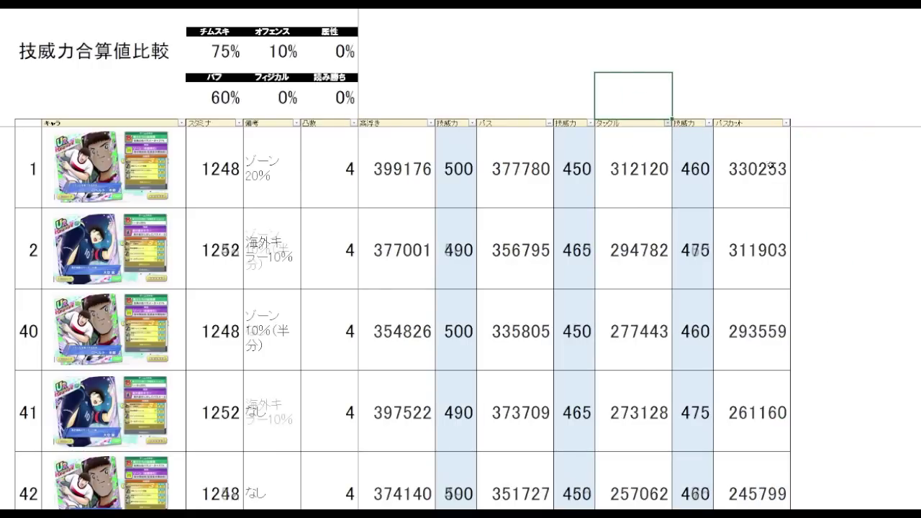
{"action": "left_click", "coordinate": [835, 173]}
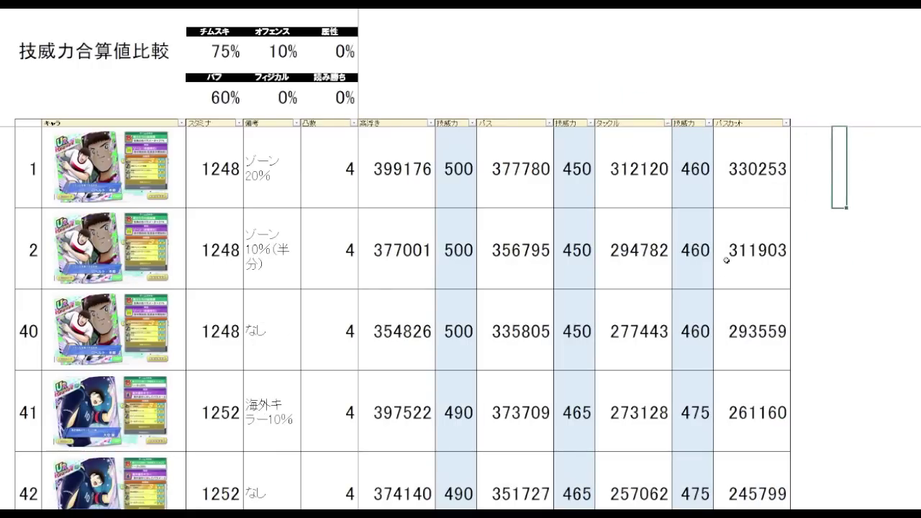
- Compare the タックル values of the third- and fourth-ranked cards
{"action": "left_click", "coordinate": [638, 348]}
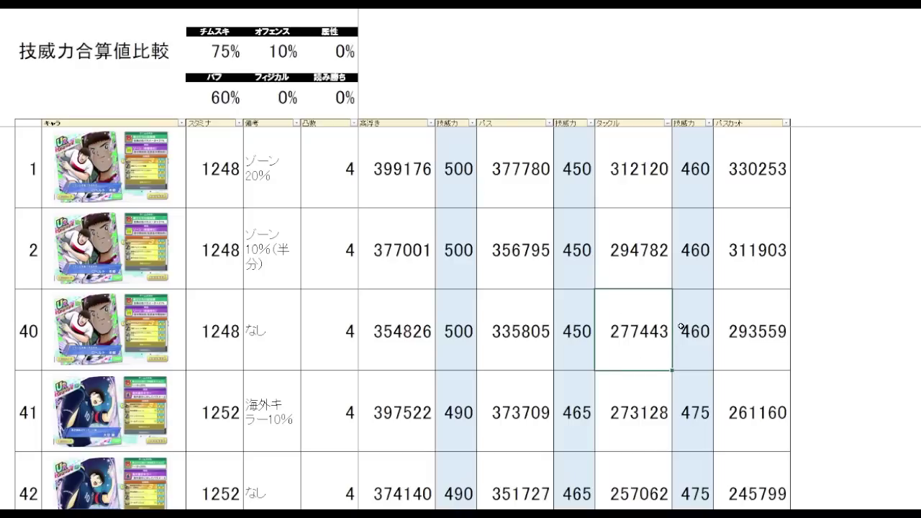
{"action": "left_click", "coordinate": [649, 407]}
{"action": "left_click", "coordinate": [637, 343]}
{"action": "mouse_move", "coordinate": [637, 344]}
{"action": "left_mouse_down"}
{"action": "mouse_move", "coordinate": [633, 405]}
{"action": "mouse_move", "coordinate": [643, 348]}
{"action": "left_mouse_up"}
- Sort the comparison table by パスカット in descending order
{"action": "left_click", "coordinate": [757, 180]}
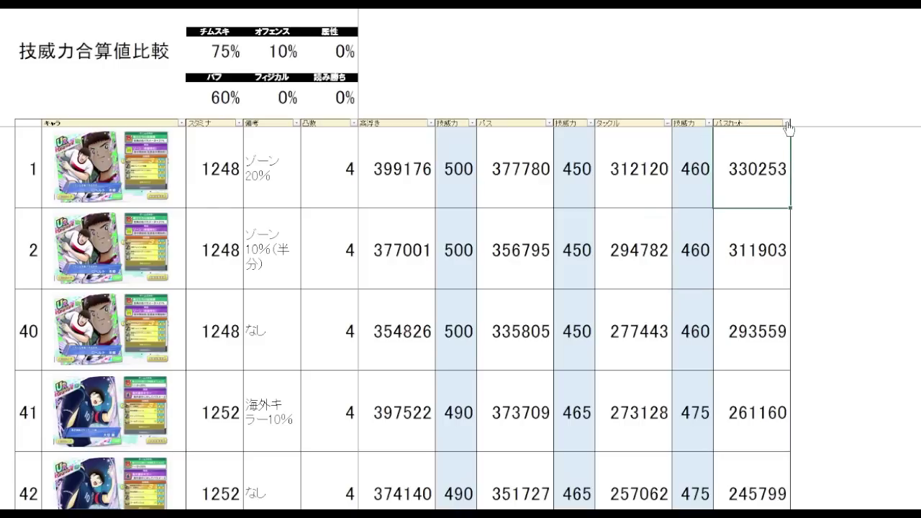
{"action": "left_click", "coordinate": [851, 179]}
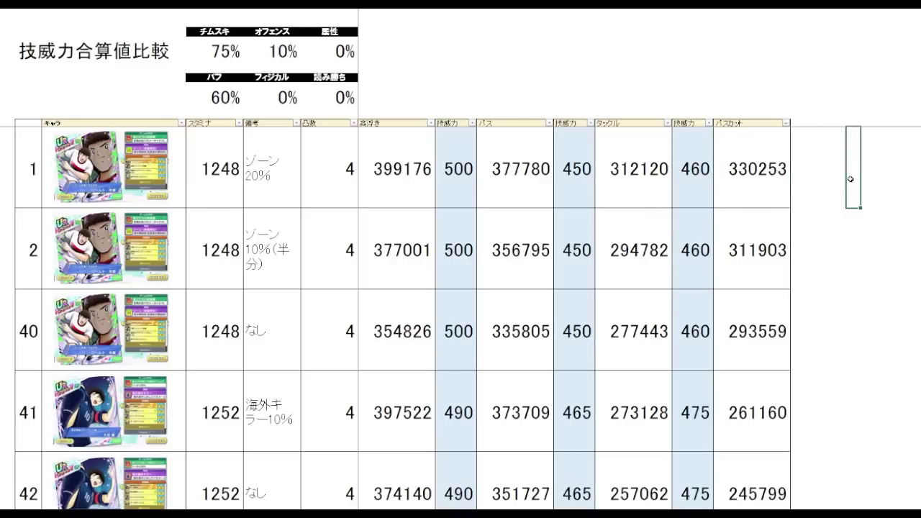
- Compare the パスカット values of the third- and fourth-ranked cards and look through the rest of the ranking
{"action": "left_click", "coordinate": [756, 357]}
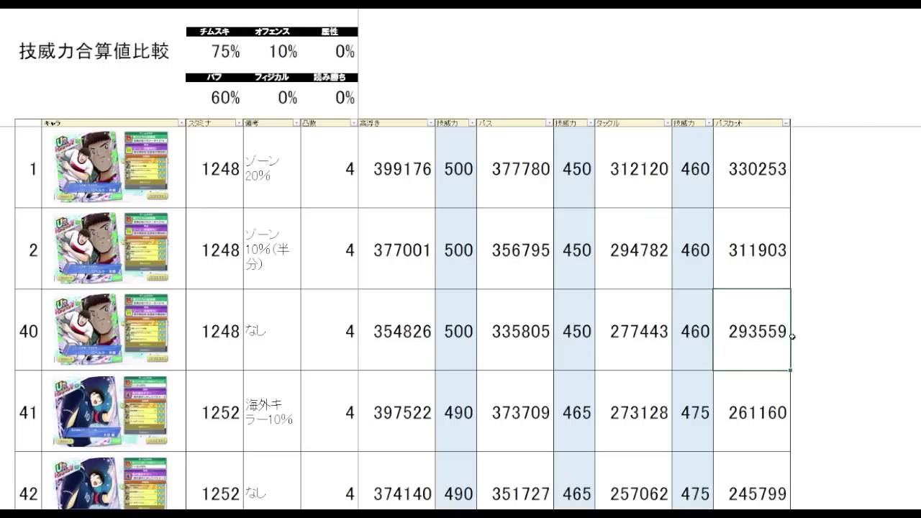
{"action": "left_click", "coordinate": [773, 425]}
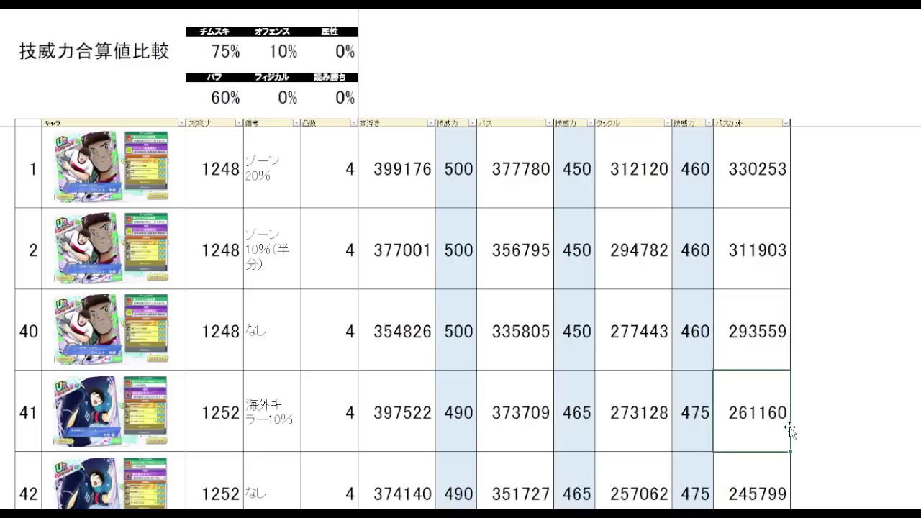
{"action": "mouse_move", "coordinate": [770, 345]}
{"action": "left_mouse_down"}
{"action": "mouse_move", "coordinate": [763, 407]}
{"action": "mouse_move", "coordinate": [759, 400]}
{"action": "left_mouse_up"}
{"action": "left_click", "coordinate": [811, 334]}
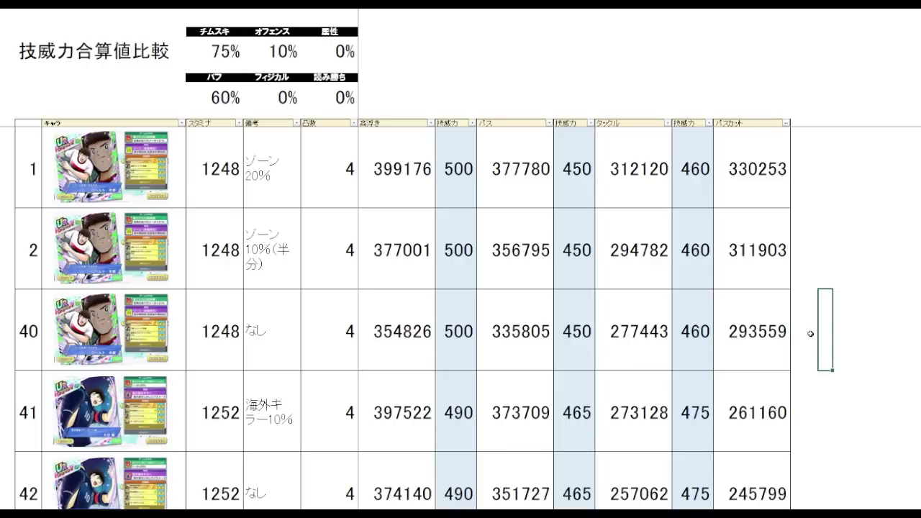
{"action": "left_click", "coordinate": [759, 412]}
{"action": "scroll", "coordinate": [766, 396], "scroll_direction": "down", "scroll_amount": 1}
{"action": "scroll", "coordinate": [766, 395], "scroll_direction": "down", "scroll_amount": 1}
{"action": "scroll", "coordinate": [767, 395], "scroll_direction": "up", "scroll_amount": 2}
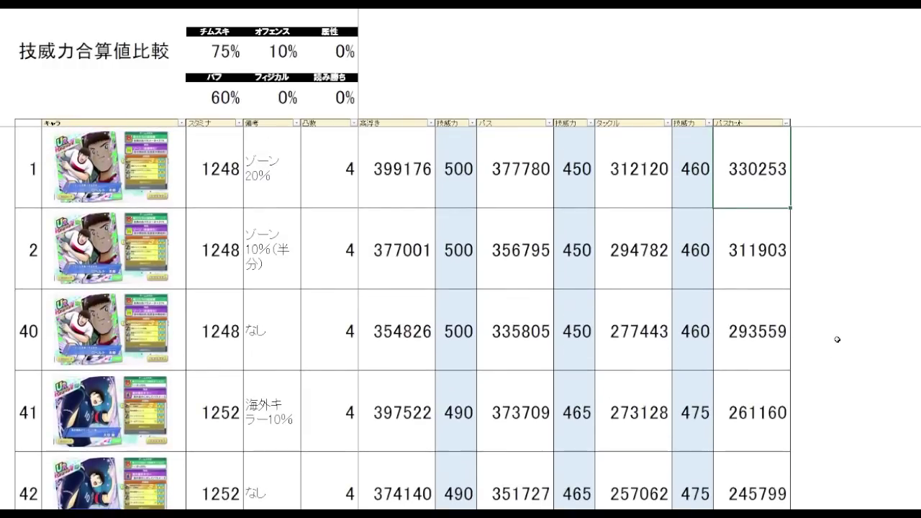
{"action": "left_click", "coordinate": [828, 337]}
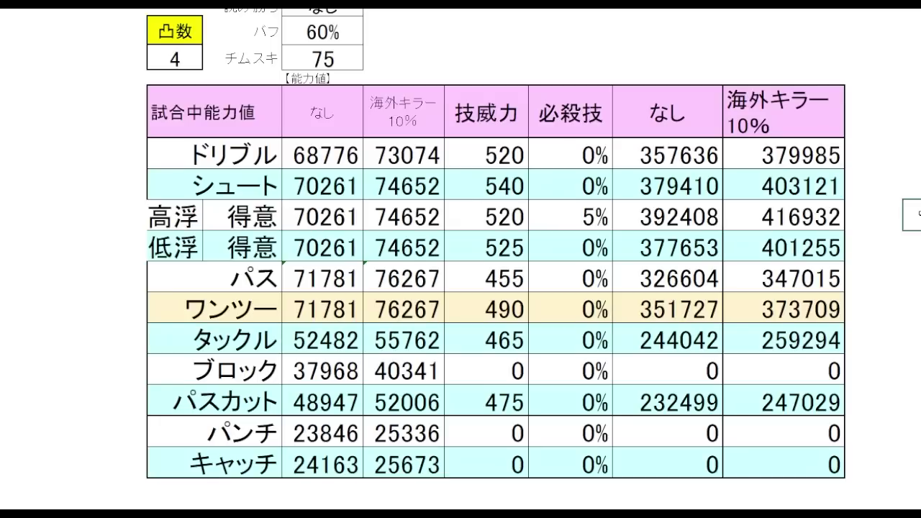
- Examine the タックル and パスカット totals with 海外キラー10% in the card's in-match ability table
{"action": "left_click", "coordinate": [788, 342]}
{"action": "left_click", "coordinate": [797, 403]}
{"action": "left_click", "coordinate": [803, 349]}
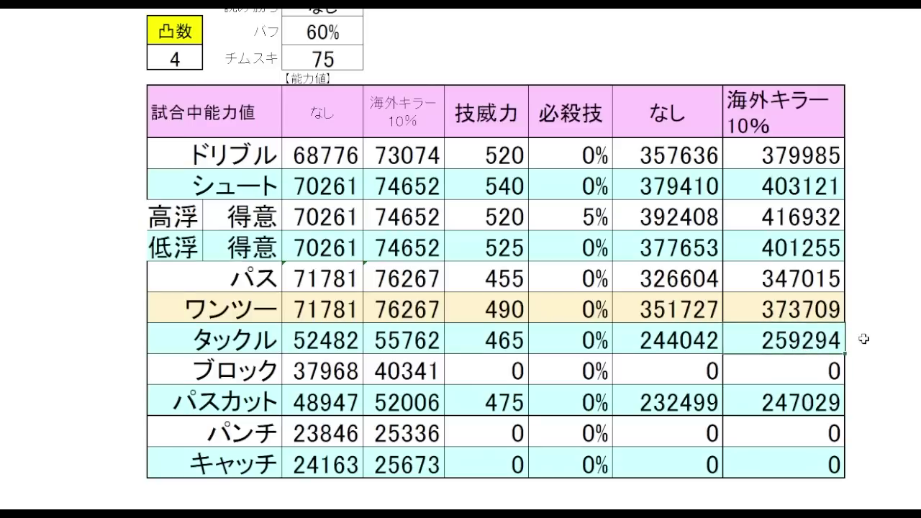
{"action": "left_click", "coordinate": [825, 409]}
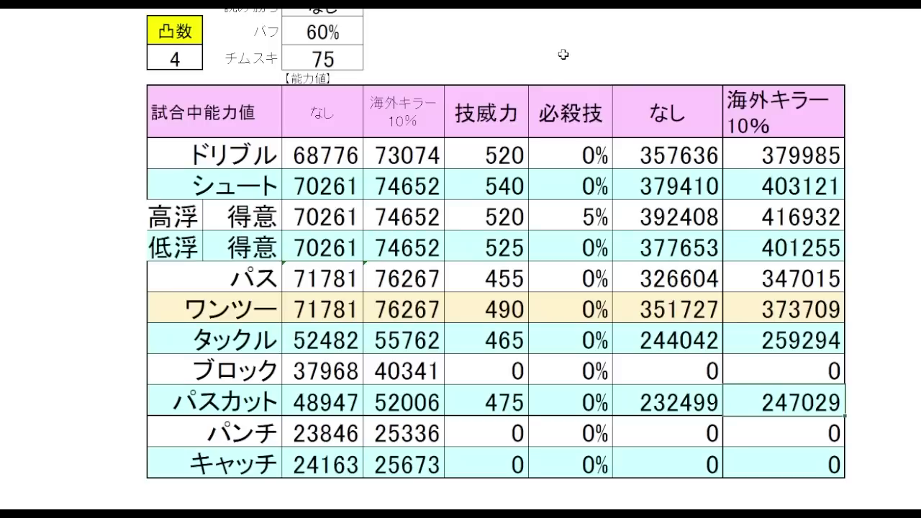
{"action": "left_click", "coordinate": [891, 396]}
{"action": "left_click", "coordinate": [884, 342]}
{"action": "left_click", "coordinate": [911, 393]}
{"action": "key", "text": "Up"}
{"action": "key", "text": "Up"}
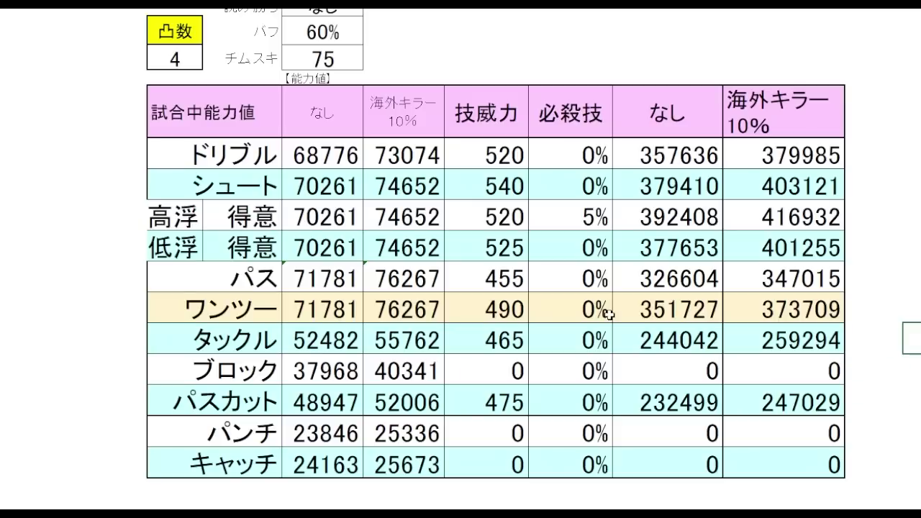
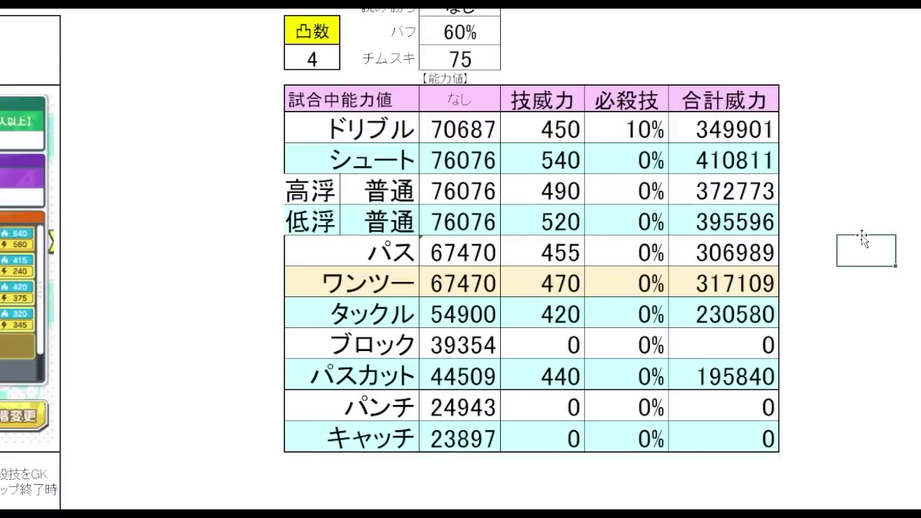
- Compare the パス and ワンツー rows in the ability table of the card with no conditional skill
{"action": "left_click", "coordinate": [853, 280]}
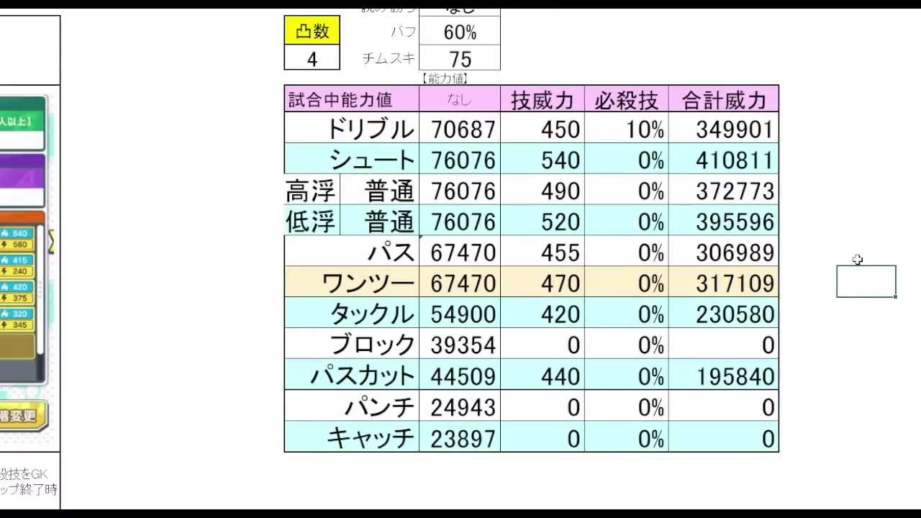
{"action": "left_click", "coordinate": [858, 257]}
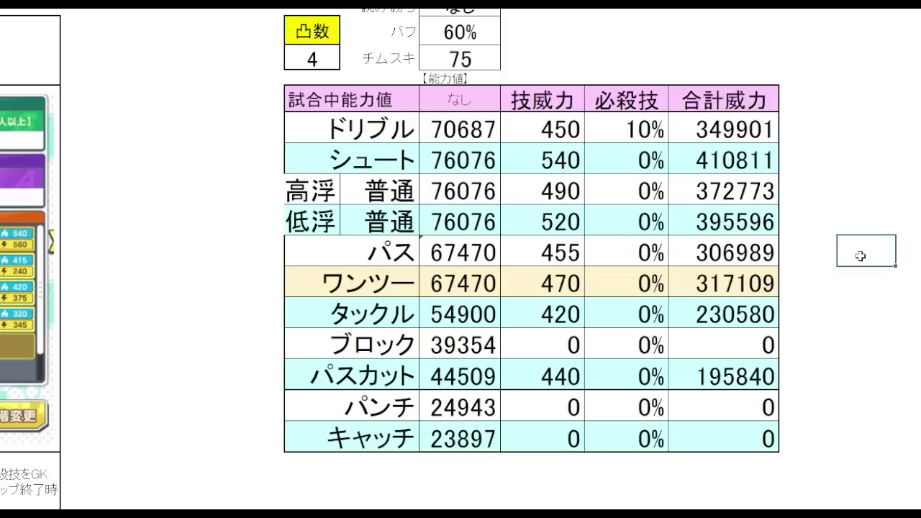
{"action": "left_click", "coordinate": [853, 283]}
{"action": "left_click", "coordinate": [861, 258]}
{"action": "left_click", "coordinate": [856, 285]}
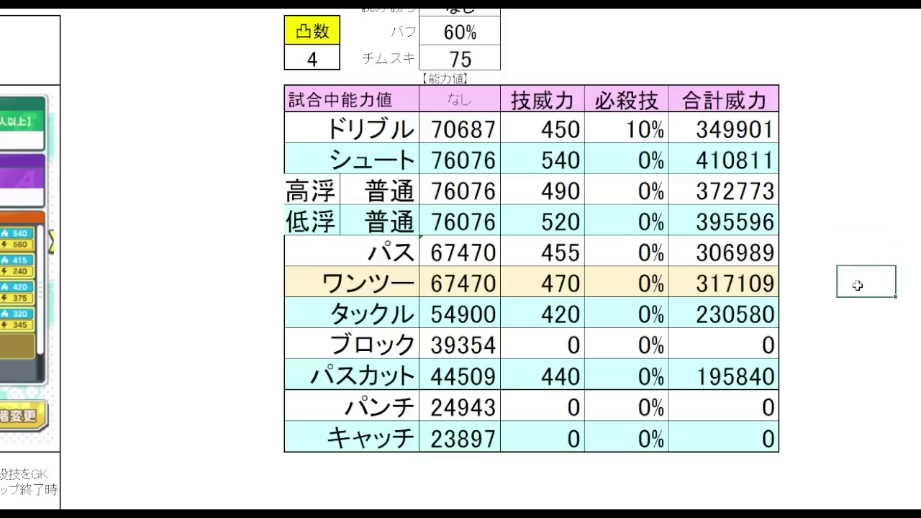
- Switch to the シュート合算 ranking sheet and examine the highlighted rank 11 card from its 備考 through its シュート合算
{"action": "left_click", "coordinate": [532, 508]}
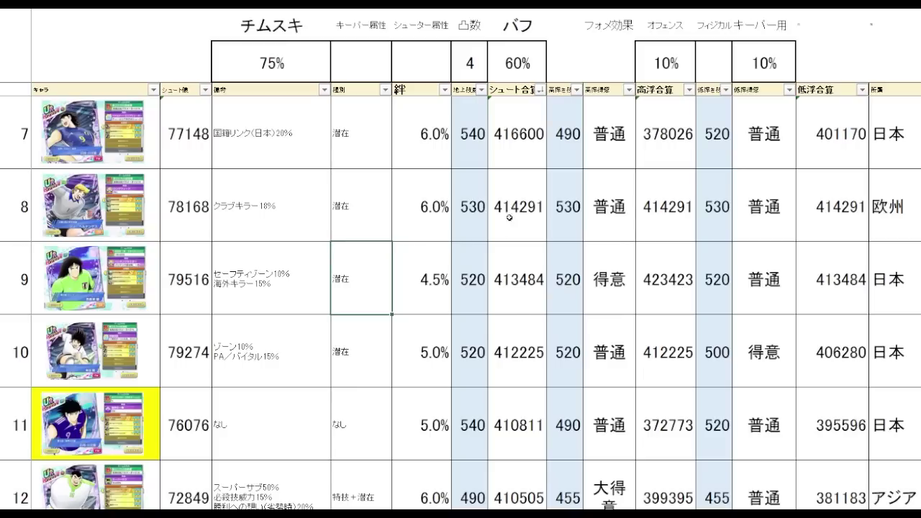
{"action": "left_click", "coordinate": [529, 415]}
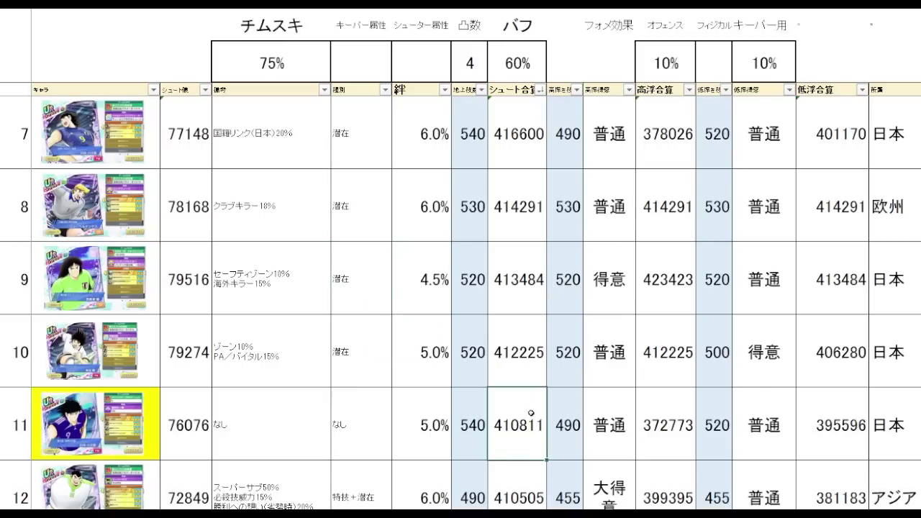
{"action": "scroll", "coordinate": [531, 414], "scroll_direction": "down", "scroll_amount": 2}
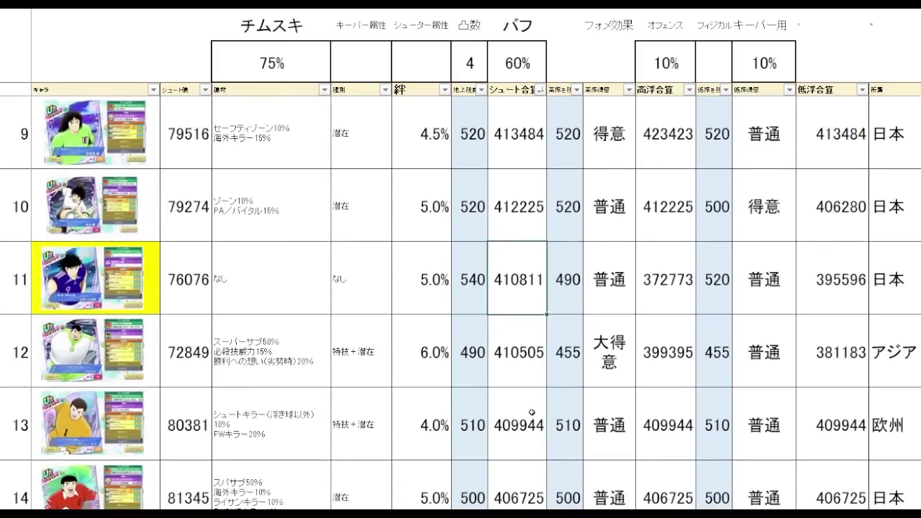
{"action": "left_click_drag", "start_coordinate": [295, 288], "coordinate": [493, 285]}
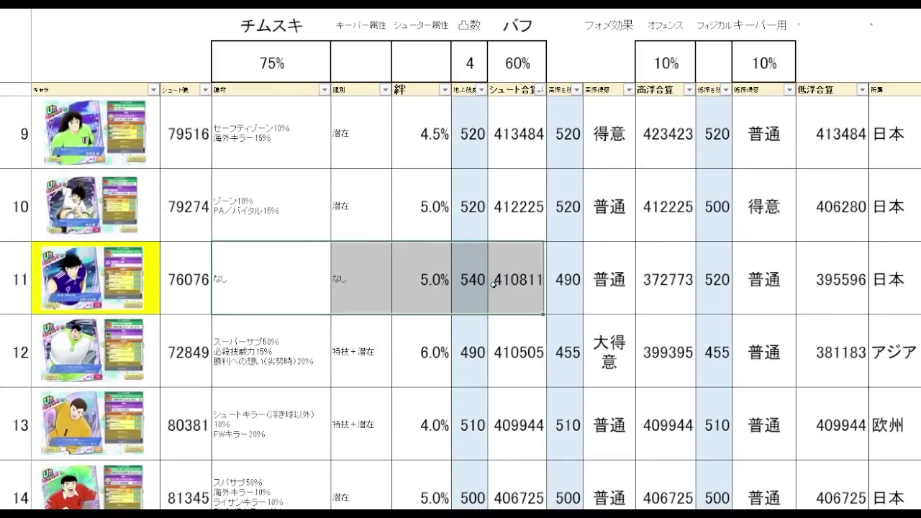
{"action": "left_click", "coordinate": [493, 285]}
- Review the シュート合算 values one card at a time from rank 7 down to rank 13
{"action": "scroll", "coordinate": [527, 283], "scroll_direction": "up", "scroll_amount": 1}
{"action": "scroll", "coordinate": [527, 281], "scroll_direction": "up", "scroll_amount": 2}
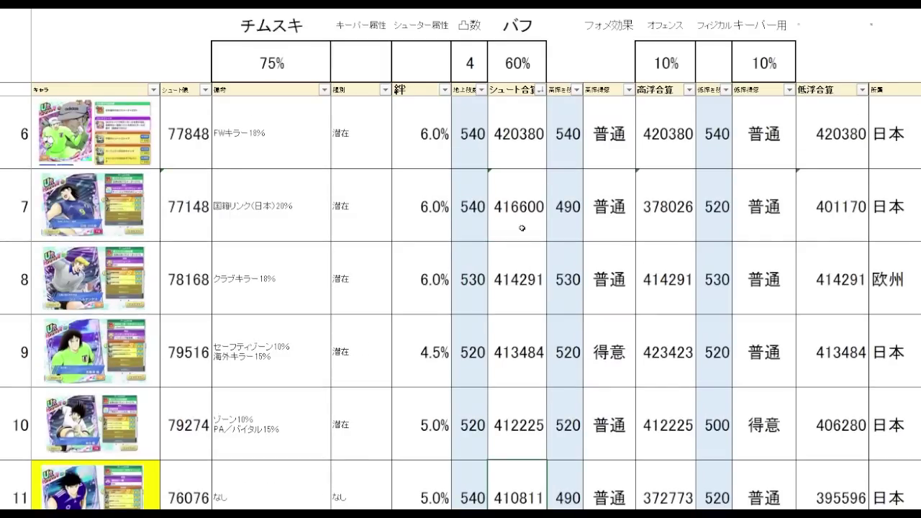
{"action": "left_click", "coordinate": [529, 230]}
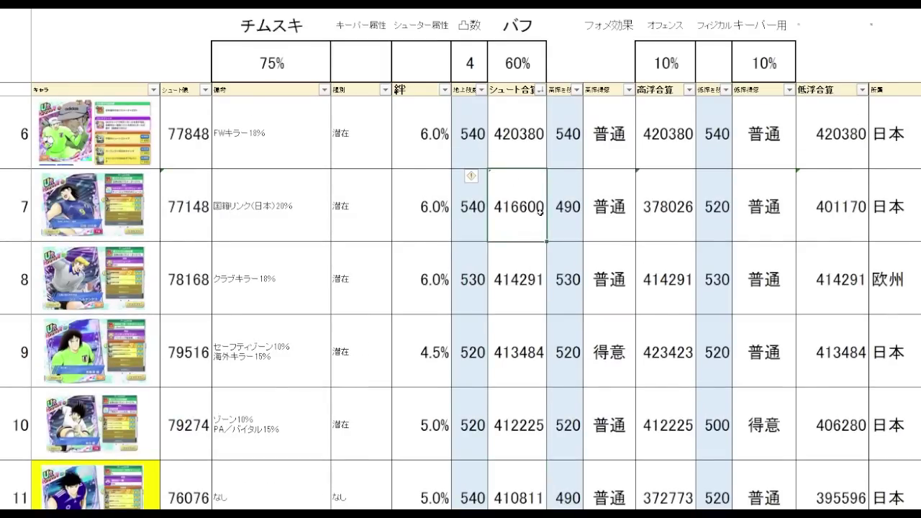
{"action": "key", "text": "Down"}
{"action": "key", "text": "Down"}
{"action": "key", "text": "Down"}
{"action": "key", "text": "Down"}
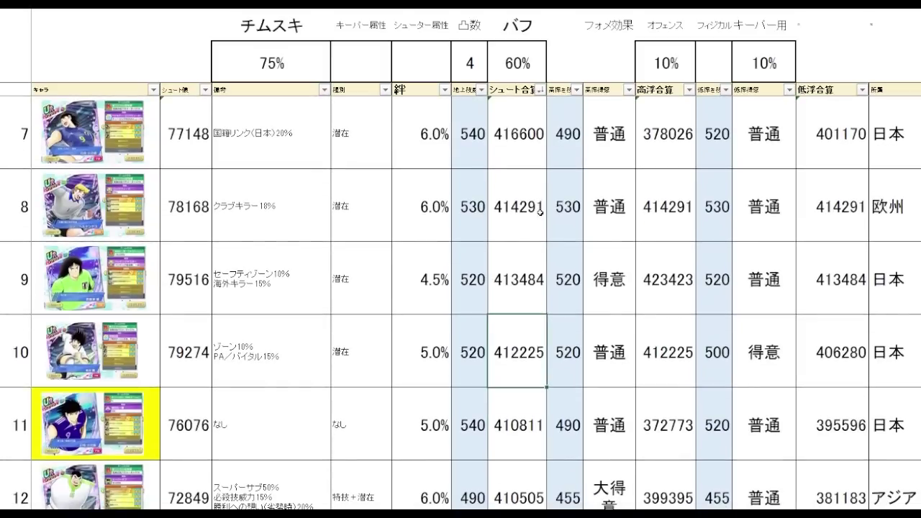
{"action": "key", "text": "Up"}
{"action": "scroll", "coordinate": [539, 211], "scroll_direction": "down", "scroll_amount": 1}
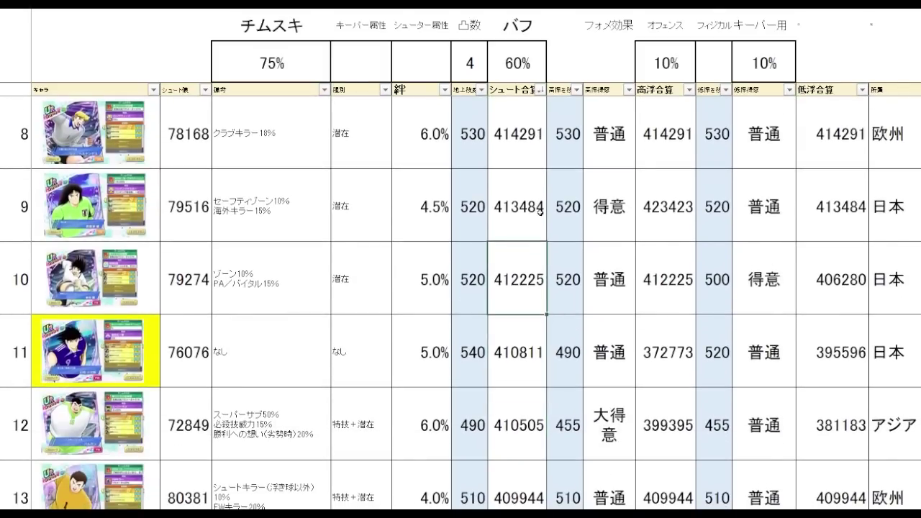
{"action": "key", "text": "Down"}
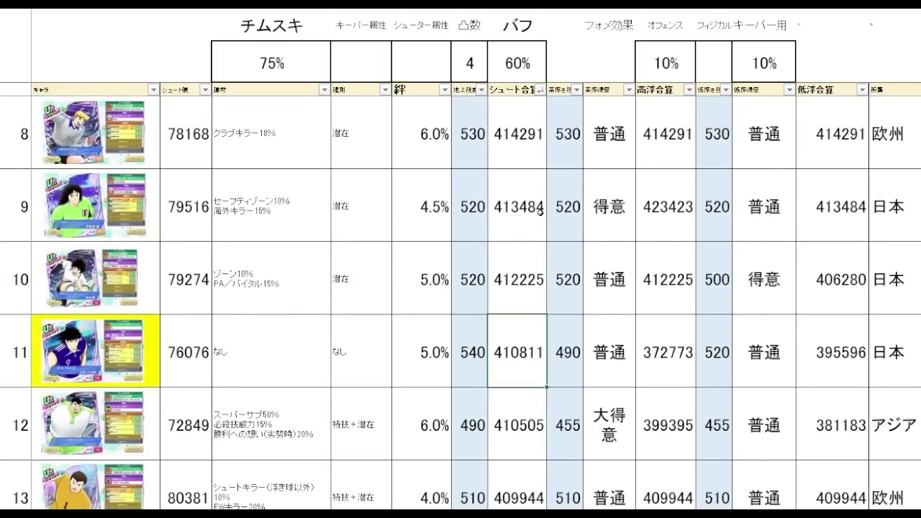
{"action": "key", "text": "Down"}
{"action": "key", "text": "Down"}
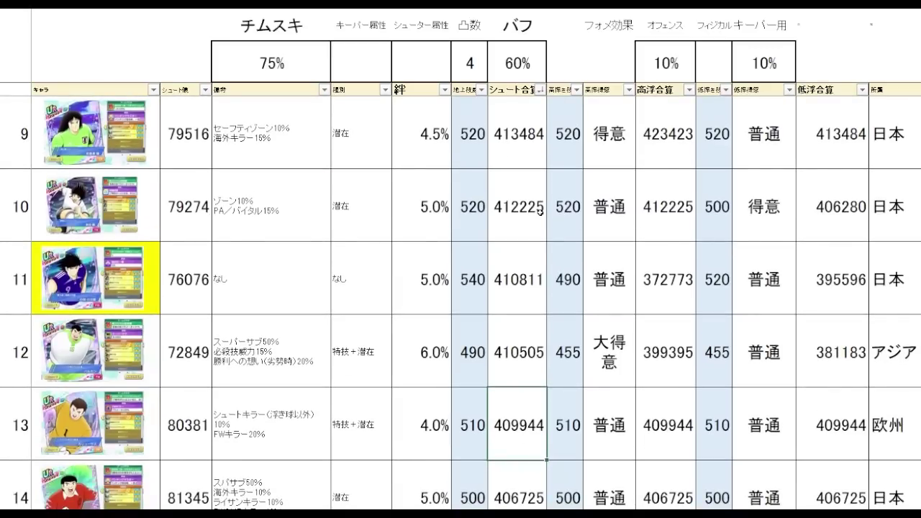
- Check the rank 13 card's 備考 and compare its シュート合算 with that of the highlighted rank 11 card
{"action": "left_click", "coordinate": [303, 431]}
{"action": "left_click", "coordinate": [536, 443]}
{"action": "left_click", "coordinate": [538, 288]}
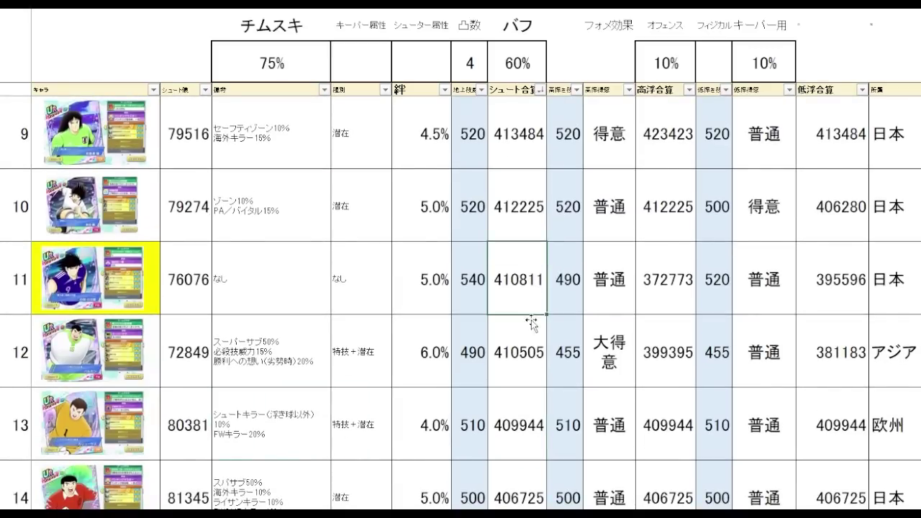
{"action": "left_click", "coordinate": [525, 412]}
{"action": "left_click", "coordinate": [516, 292]}
{"action": "left_click", "coordinate": [517, 403]}
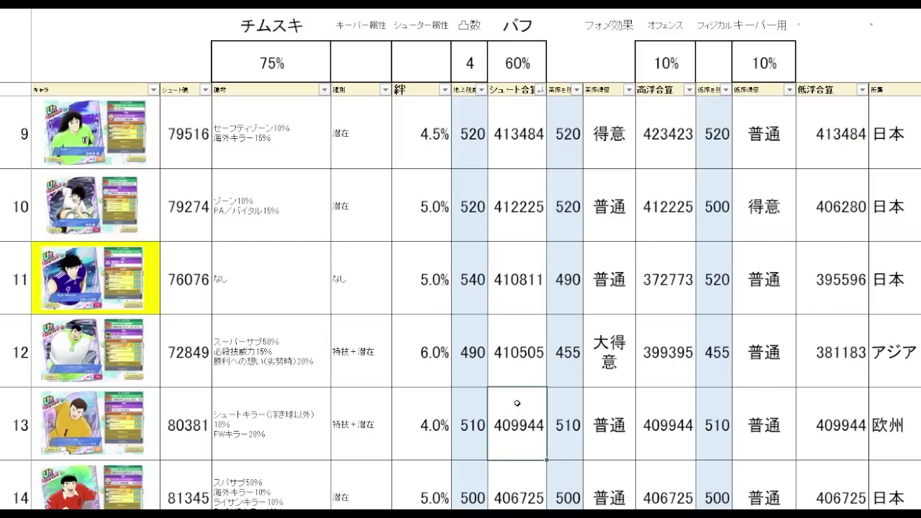
- Compare the シュート合算 of the rank 11, 13 and 6 cards and check the rank 6 card's 備考
{"action": "left_click", "coordinate": [518, 288]}
{"action": "left_click", "coordinate": [518, 417]}
{"action": "scroll", "coordinate": [519, 288], "scroll_direction": "up", "scroll_amount": 2}
{"action": "left_click", "coordinate": [518, 281]}
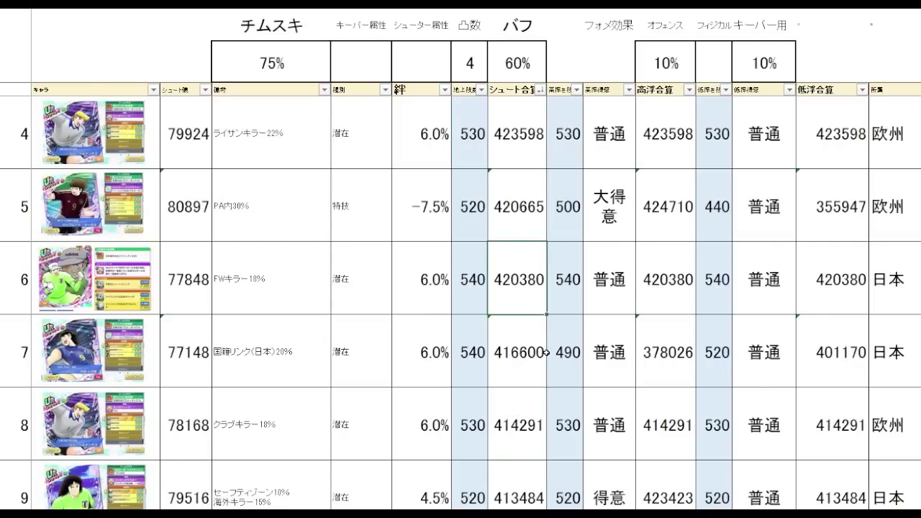
{"action": "left_click", "coordinate": [290, 300]}
{"action": "left_click", "coordinate": [530, 294]}
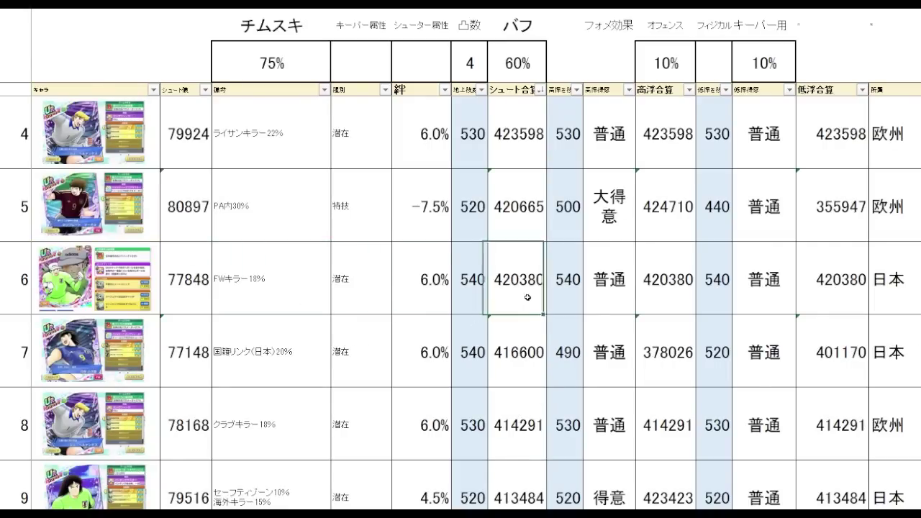
- Step through the シュート合算 values from rank 6 down to the highlighted rank 11 card
{"action": "key", "text": "Return"}
{"action": "key", "text": "Return"}
{"action": "key", "text": "Return"}
{"action": "key", "text": "Return"}
{"action": "key", "text": "Return"}
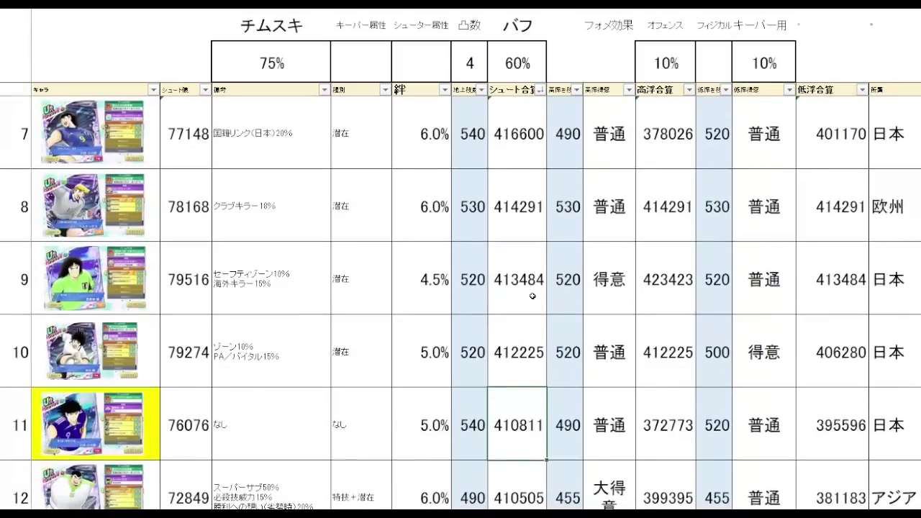
- Try setting the キーパー属性 above the ranking to 技 and to 力
{"action": "left_click", "coordinate": [374, 70]}
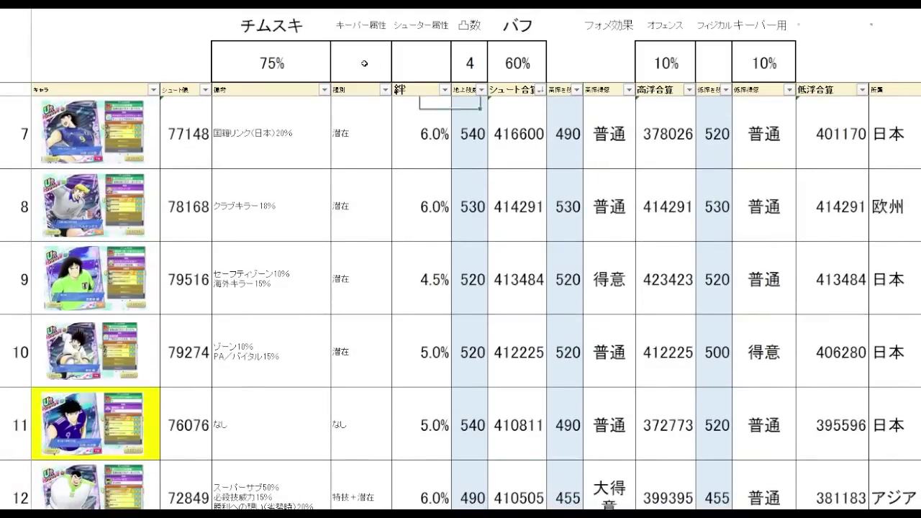
{"action": "left_click", "coordinate": [393, 91]}
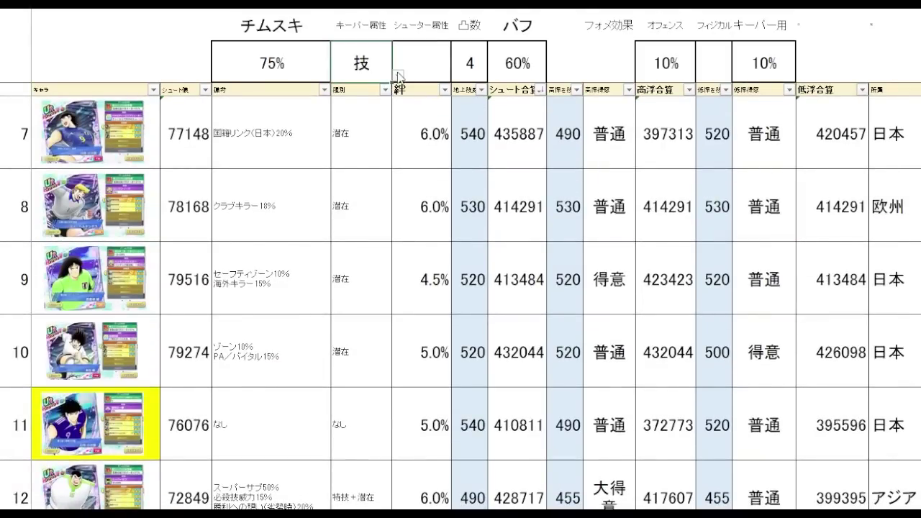
{"action": "left_click", "coordinate": [398, 75]}
{"action": "left_click", "coordinate": [374, 101]}
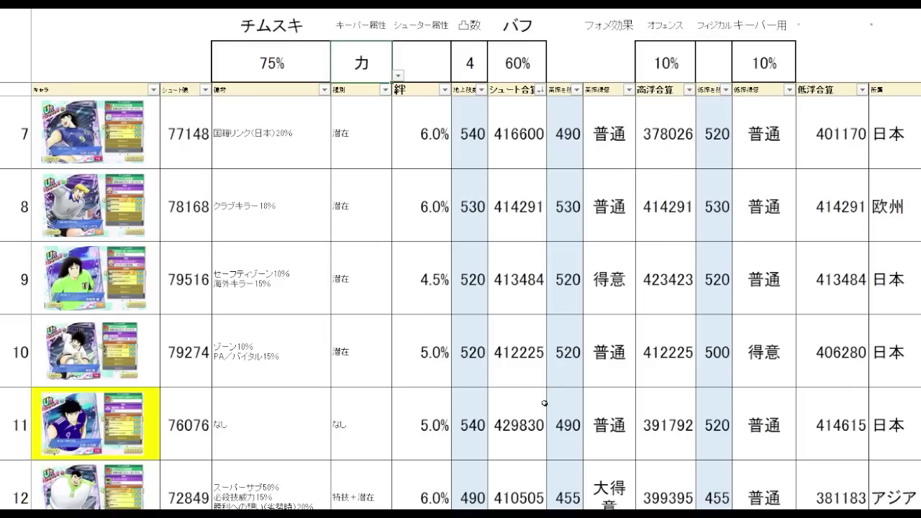
- Compare the highlighted rank 11 card's シュート合算 under キーパー属性 力 with the higher-ranked cards
{"action": "left_click", "coordinate": [497, 405]}
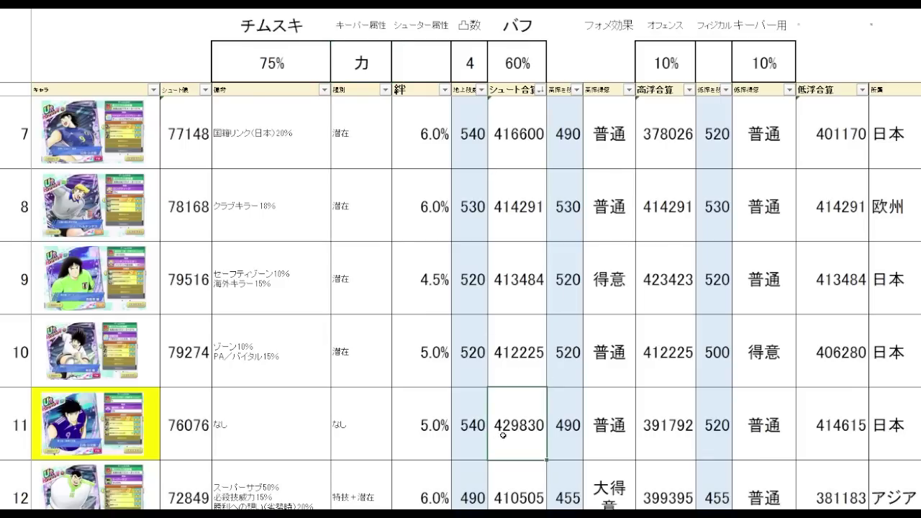
{"action": "key", "text": "Up"}
{"action": "key", "text": "Up"}
{"action": "key", "text": "Up"}
{"action": "key", "text": "Up"}
{"action": "key", "text": "Up"}
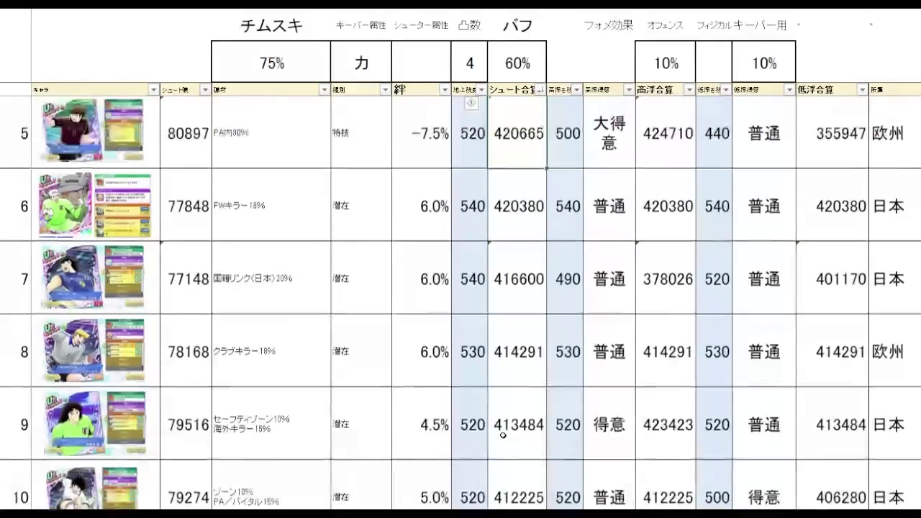
- Return to the rank 11 card's シュート合算 and undo the キーパー属性 change
{"action": "key", "text": "Down"}
{"action": "key", "text": "Down"}
{"action": "key", "text": "Down"}
{"action": "key", "text": "Down"}
{"action": "key", "text": "Down"}
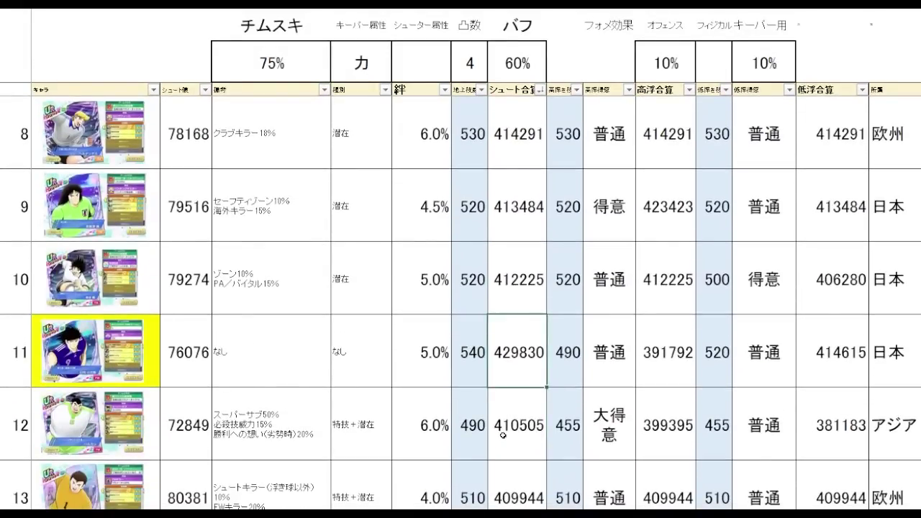
{"action": "key", "text": "ctrl+z"}
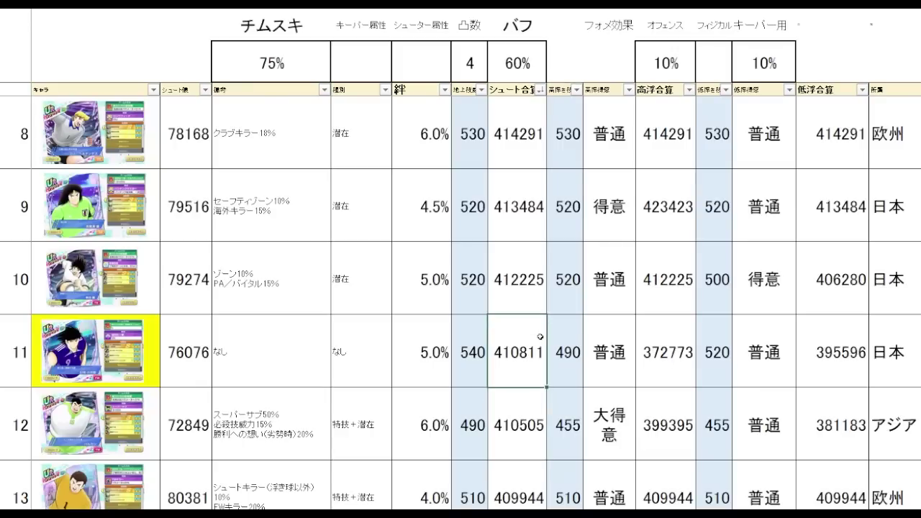
- Compare the シュート合算 of the rank 12 and 13 cards with that of the highlighted rank 11 card
{"action": "key", "text": "Down"}
{"action": "key", "text": "Down"}
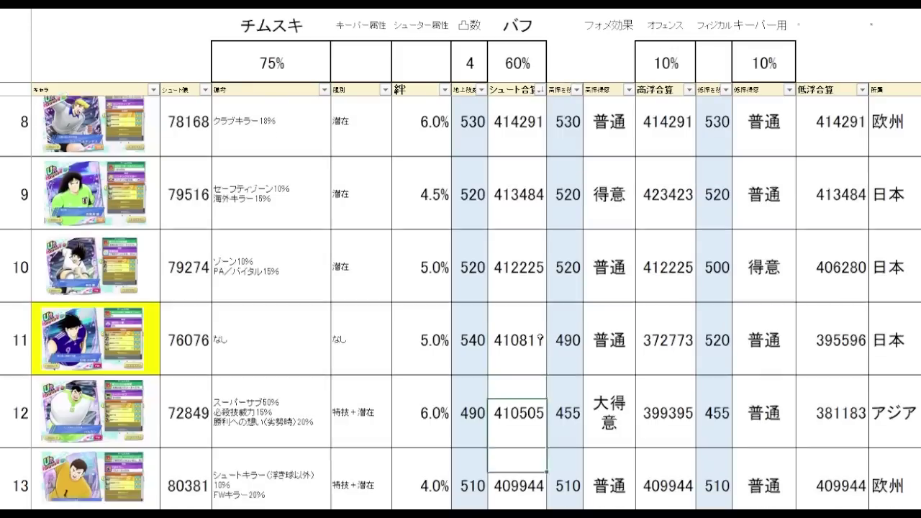
{"action": "key", "text": "Up"}
{"action": "key", "text": "Up"}
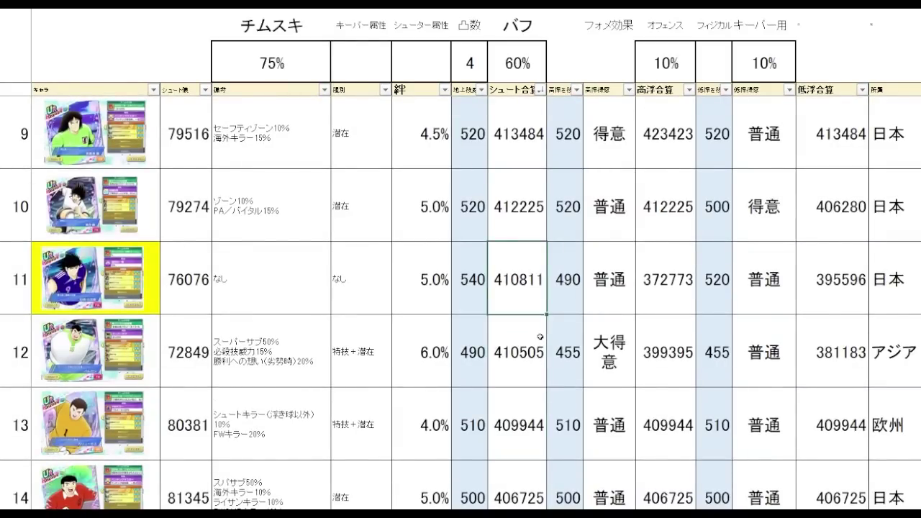
- Review the シュート合算 ranking card by card from rank 11 down to around rank 31
{"action": "key", "text": "Down"}
{"action": "key", "text": "Down"}
{"action": "key", "text": "Down"}
{"action": "key", "text": "Down"}
{"action": "key", "text": "Down"}
{"action": "key", "text": "Down"}
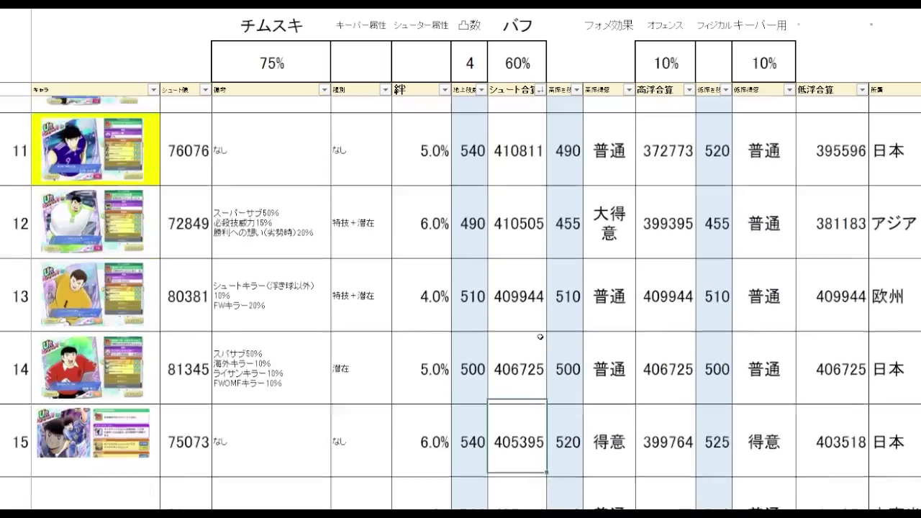
{"action": "key", "text": "Down"}
{"action": "key", "text": "Down"}
{"action": "key", "text": "Down"}
{"action": "key", "text": "Down"}
{"action": "key", "text": "Down"}
{"action": "key", "text": "Down"}
{"action": "key", "text": "Down"}
{"action": "key", "text": "Down"}
{"action": "key", "text": "Down"}
{"action": "key", "text": "Down"}
{"action": "key", "text": "Down"}
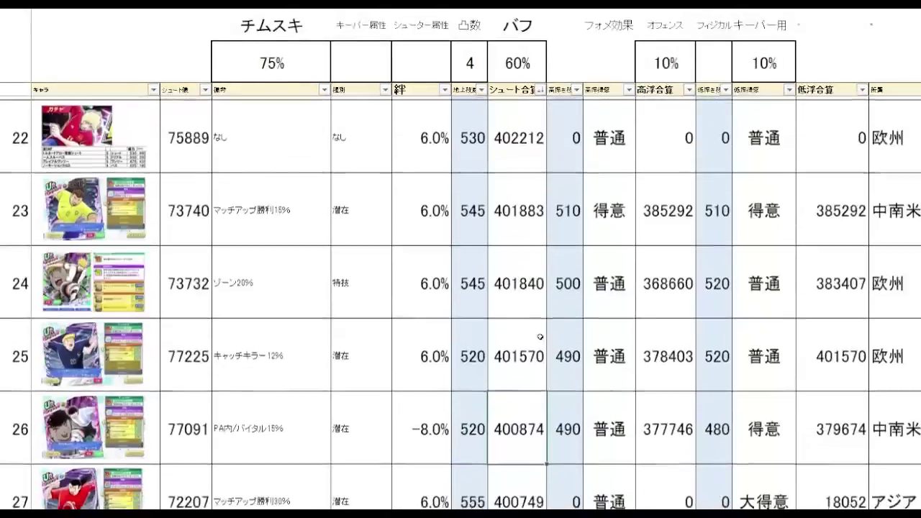
{"action": "key", "text": "Down"}
{"action": "key", "text": "Down"}
{"action": "key", "text": "Down"}
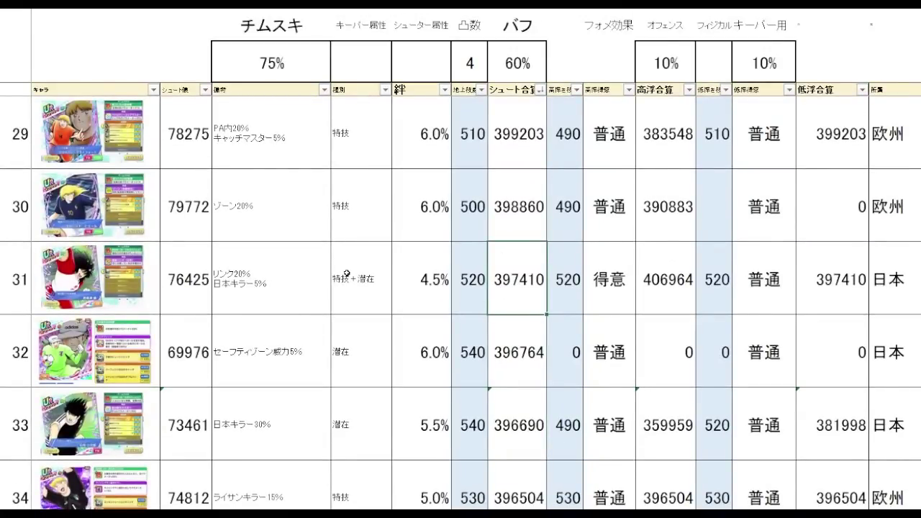
- Choose a シューター属性 for the ranking and select the rank 31 card's シュート合算
{"action": "left_click", "coordinate": [422, 68]}
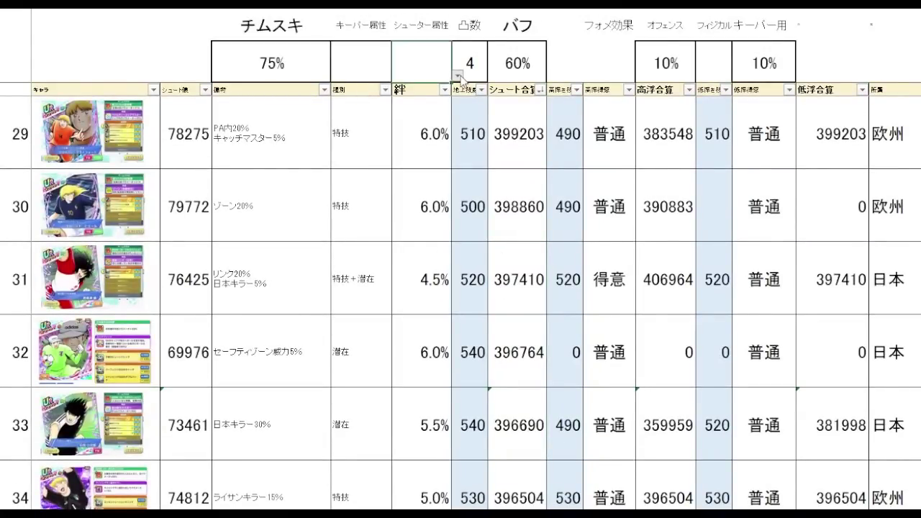
{"action": "left_click", "coordinate": [458, 74]}
{"action": "left_click", "coordinate": [451, 96]}
{"action": "left_click", "coordinate": [530, 300]}
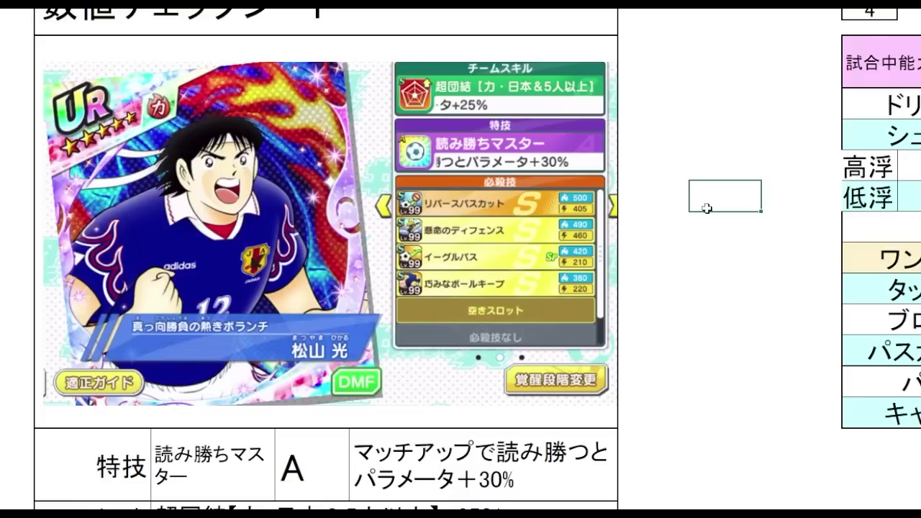
- Examine the チームスキル, 特技 and 必殺技 list on the image of the 読み勝ちマスター card
{"action": "key", "text": "Down"}
{"action": "key", "text": "Down"}
{"action": "key", "text": "Down"}
{"action": "key", "text": "Left"}
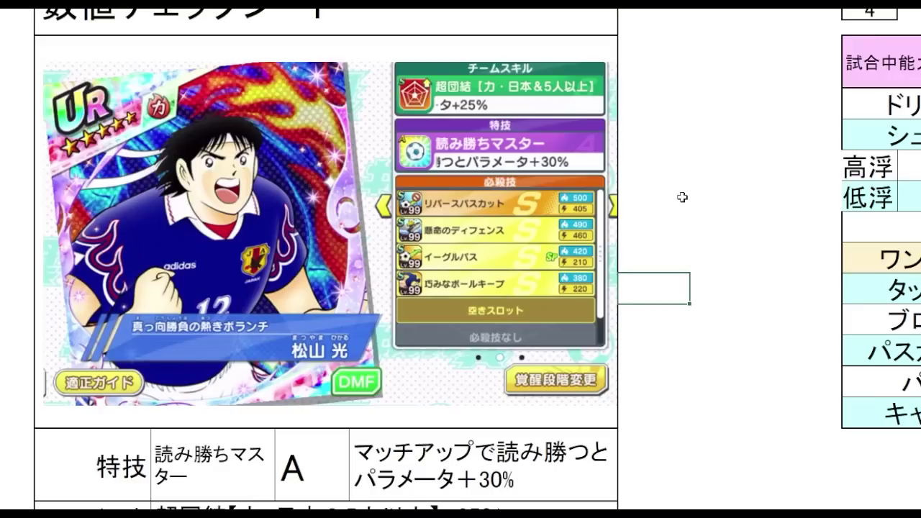
{"action": "left_click_drag", "start_coordinate": [658, 199], "coordinate": [654, 229]}
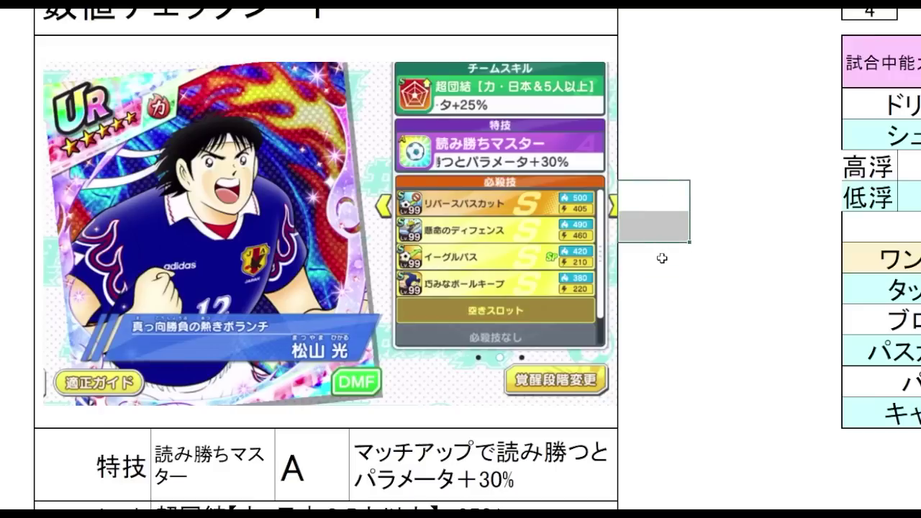
{"action": "left_click_drag", "start_coordinate": [647, 263], "coordinate": [692, 319]}
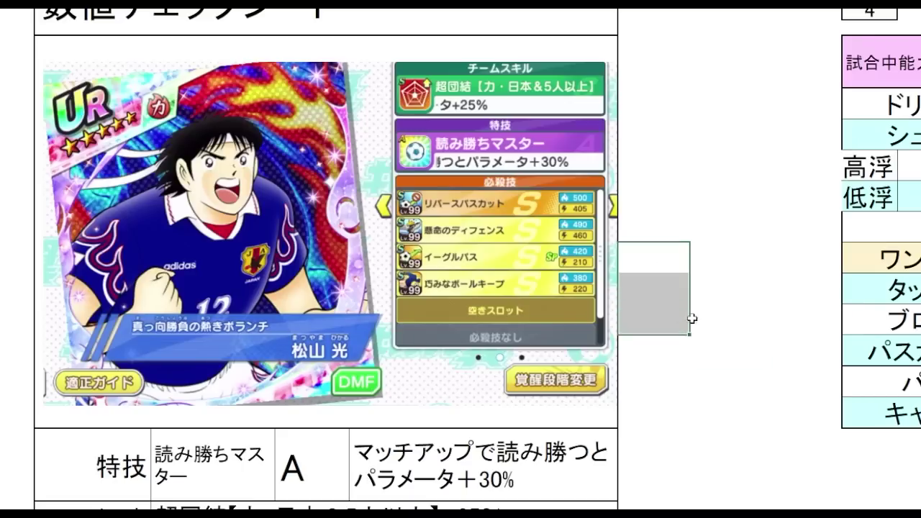
{"action": "left_click", "coordinate": [660, 314]}
{"action": "scroll", "coordinate": [678, 201], "scroll_direction": "down", "scroll_amount": 1}
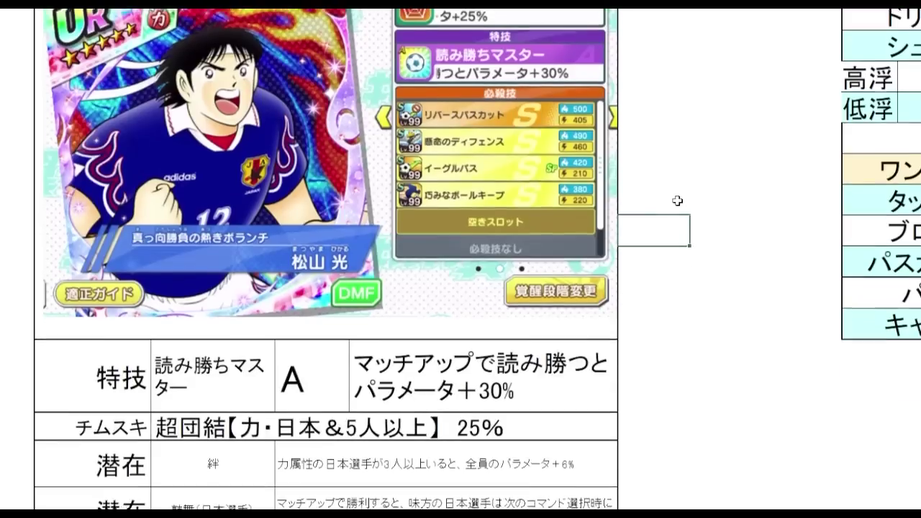
- Read the card's 特技 読み勝ちマスター, its 超団結 チムスキ and the 絆 潜在 description
{"action": "key", "text": "Down"}
{"action": "key", "text": "Down"}
{"action": "key", "text": "Down"}
{"action": "key", "text": "Down"}
{"action": "scroll", "coordinate": [681, 205], "scroll_direction": "down", "scroll_amount": 1}
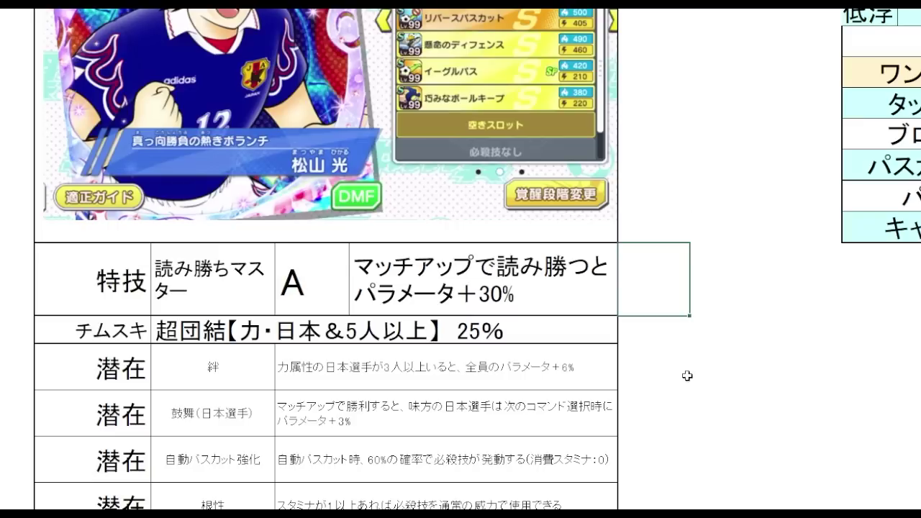
{"action": "left_click", "coordinate": [654, 364]}
{"action": "left_click", "coordinate": [584, 330]}
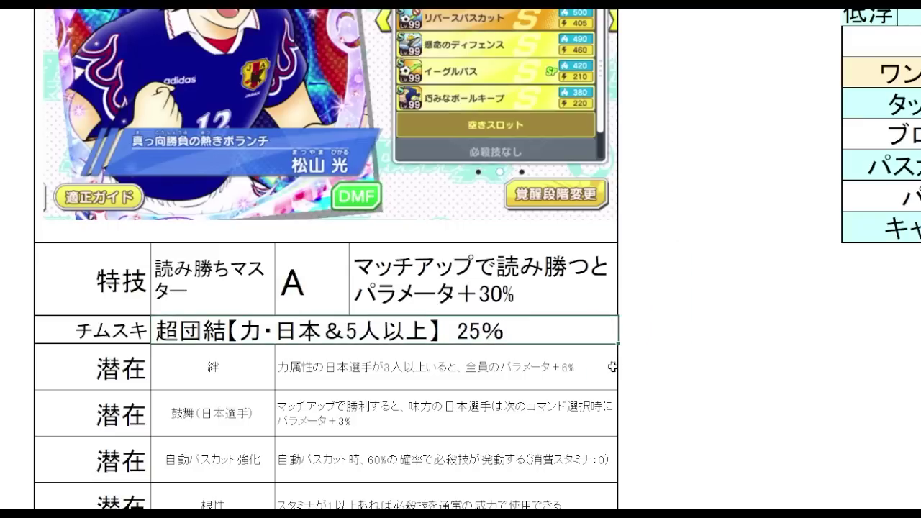
{"action": "left_click", "coordinate": [651, 364]}
{"action": "scroll", "coordinate": [691, 251], "scroll_direction": "down", "scroll_amount": 3}
{"action": "left_click", "coordinate": [551, 179]}
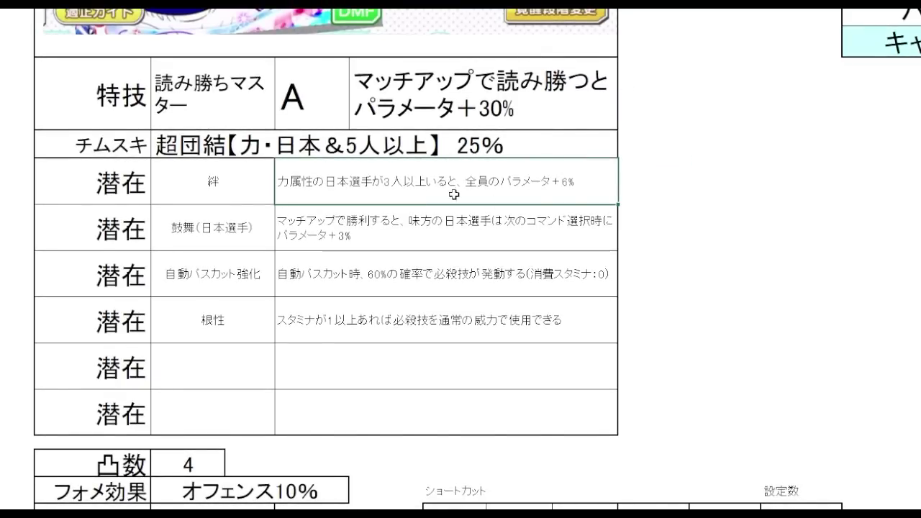
- Read the 潜在 descriptions for 鼓舞(日本選手), 自動パスカット強化 and 根性
{"action": "left_click", "coordinate": [676, 223]}
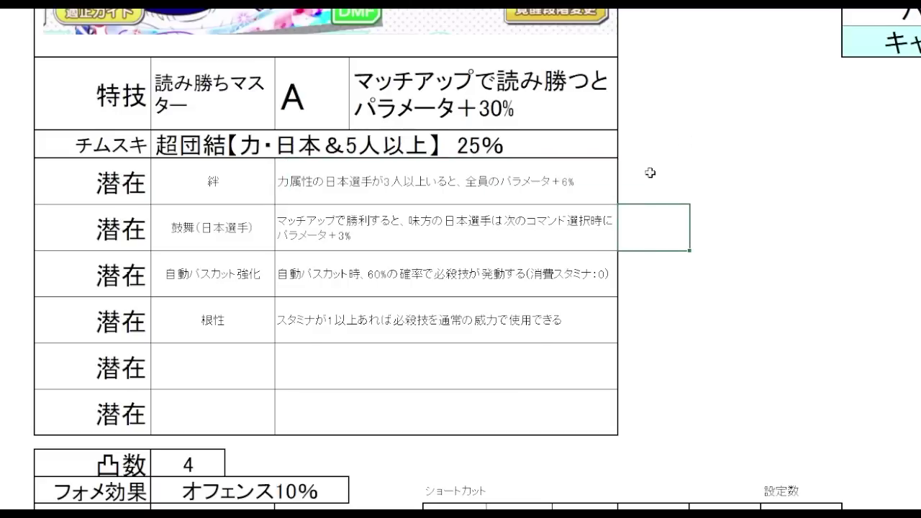
{"action": "left_click", "coordinate": [551, 239]}
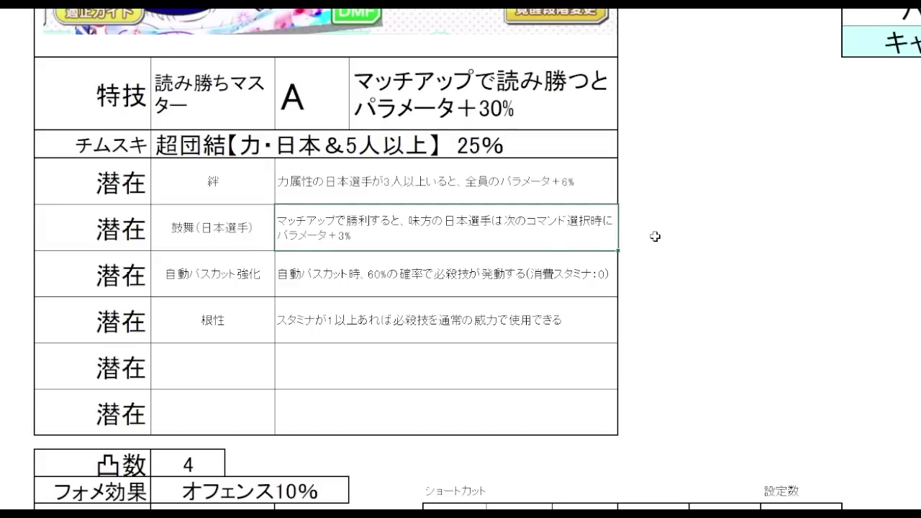
{"action": "left_click", "coordinate": [655, 281]}
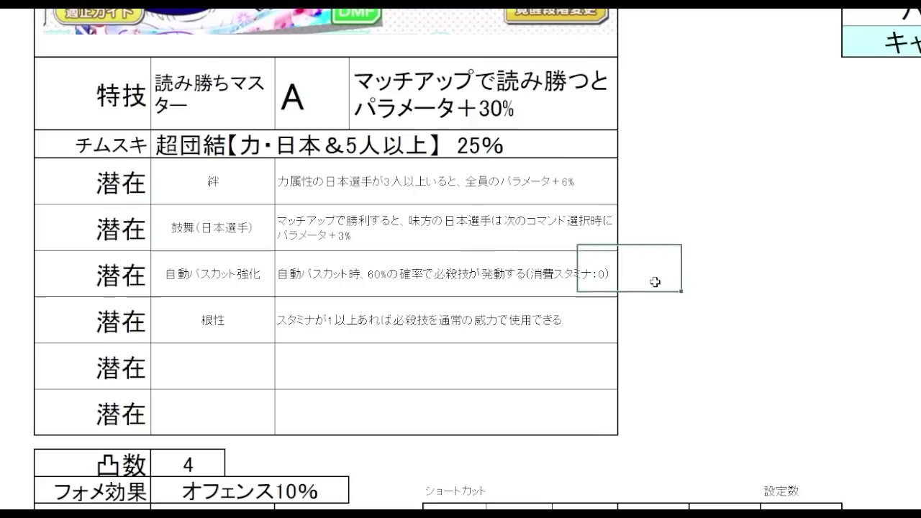
{"action": "left_click", "coordinate": [545, 278]}
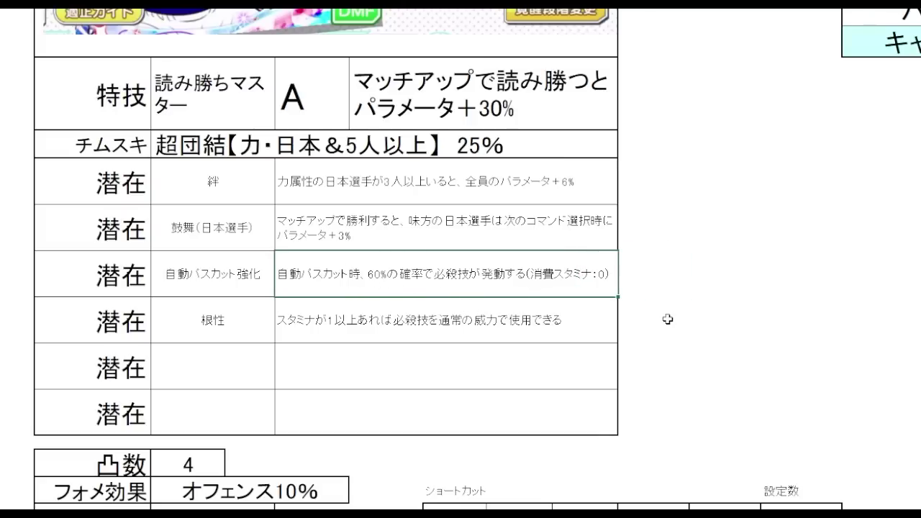
{"action": "left_click", "coordinate": [669, 261]}
{"action": "left_click", "coordinate": [581, 326]}
{"action": "left_click", "coordinate": [642, 340]}
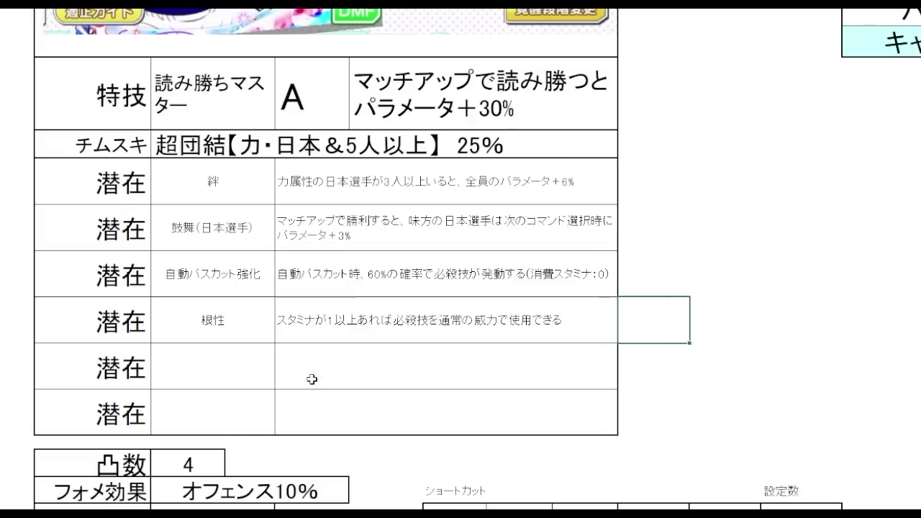
- Check the unused 潜在 row and highlight the block of abilities from 鼓舞(日本選手) through 根性
{"action": "left_click_drag", "start_coordinate": [216, 367], "coordinate": [372, 360]}
{"action": "left_click", "coordinate": [646, 286]}
{"action": "left_click", "coordinate": [654, 321]}
{"action": "left_click", "coordinate": [657, 244]}
{"action": "left_click_drag", "start_coordinate": [422, 226], "coordinate": [216, 317]}
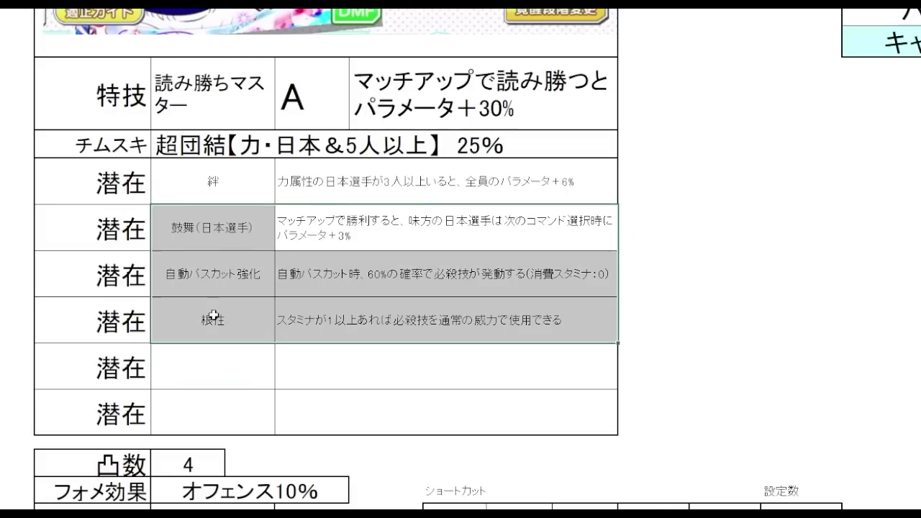
{"action": "left_click", "coordinate": [715, 229]}
- Examine the card's 基礎 through 試合中 parameter table below the 潜在 list
{"action": "scroll", "coordinate": [724, 149], "scroll_direction": "down", "scroll_amount": 5}
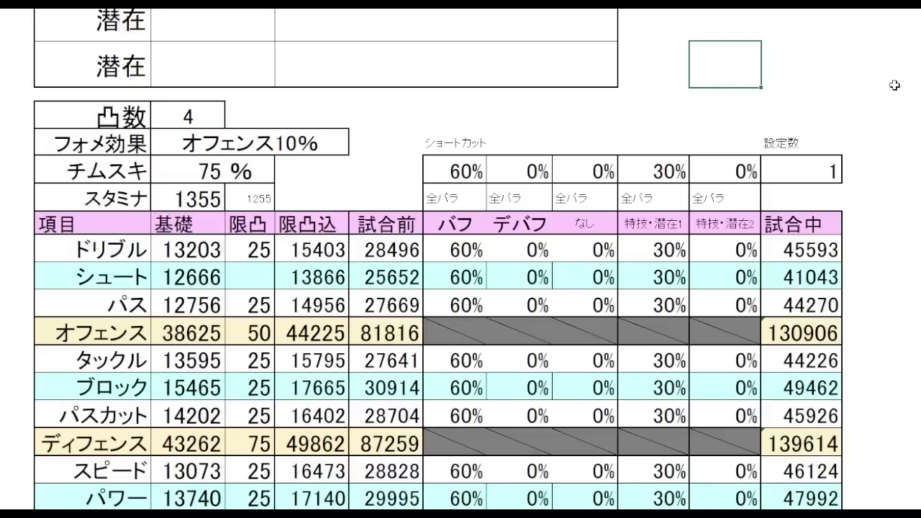
{"action": "scroll", "coordinate": [907, 85], "scroll_direction": "down", "scroll_amount": 1}
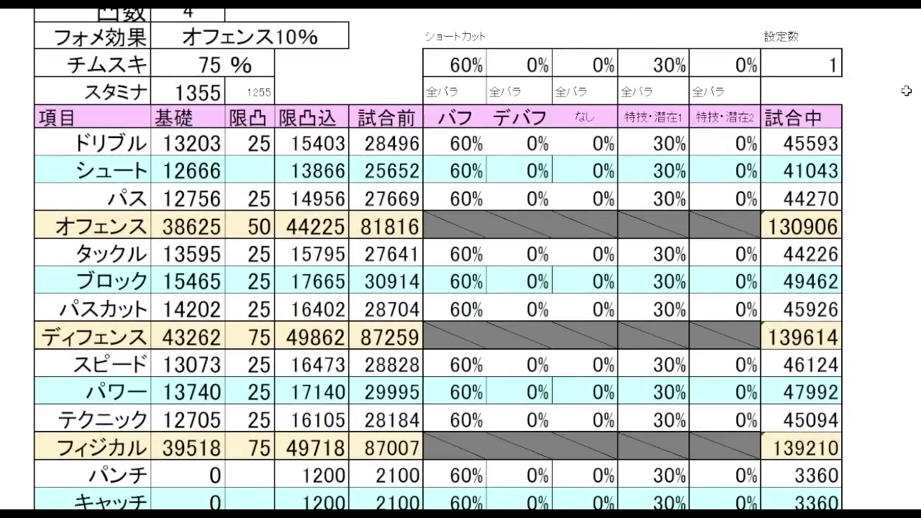
{"action": "scroll", "coordinate": [911, 135], "scroll_direction": "up", "scroll_amount": 5}
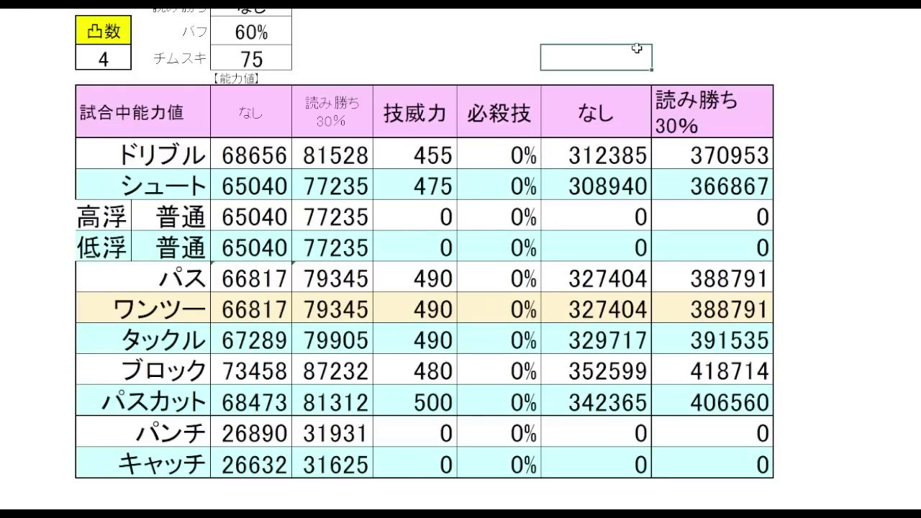
- Compare the 技威力 values and the なし combined totals from ドリブル through パスカット in the 試合中能力値 table
{"action": "left_click_drag", "start_coordinate": [438, 157], "coordinate": [440, 393]}
{"action": "left_click", "coordinate": [868, 180]}
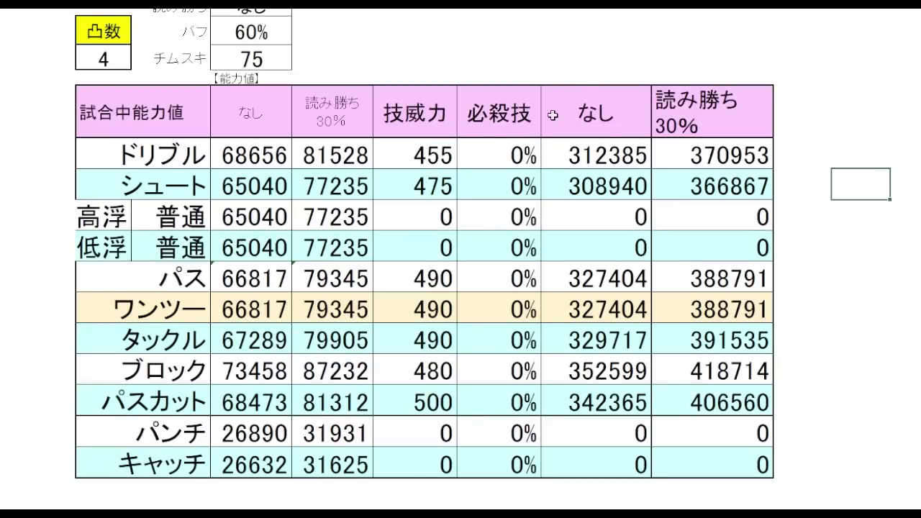
{"action": "left_click_drag", "start_coordinate": [608, 153], "coordinate": [613, 403]}
{"action": "left_click", "coordinate": [879, 224]}
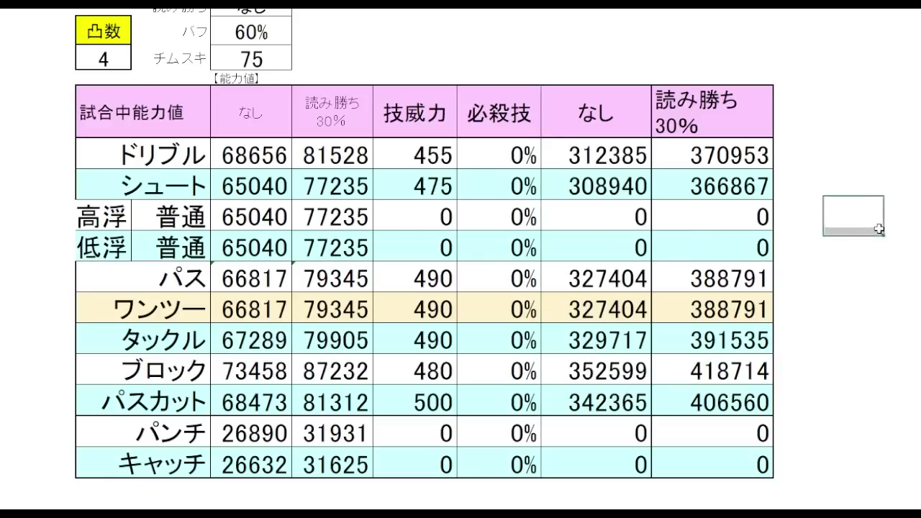
- Check the individual なし combined totals for ドリブル, パス, タックル, ブロック and パスカット in the 試合中能力値 table
{"action": "key", "text": "Up"}
{"action": "key", "text": "Up"}
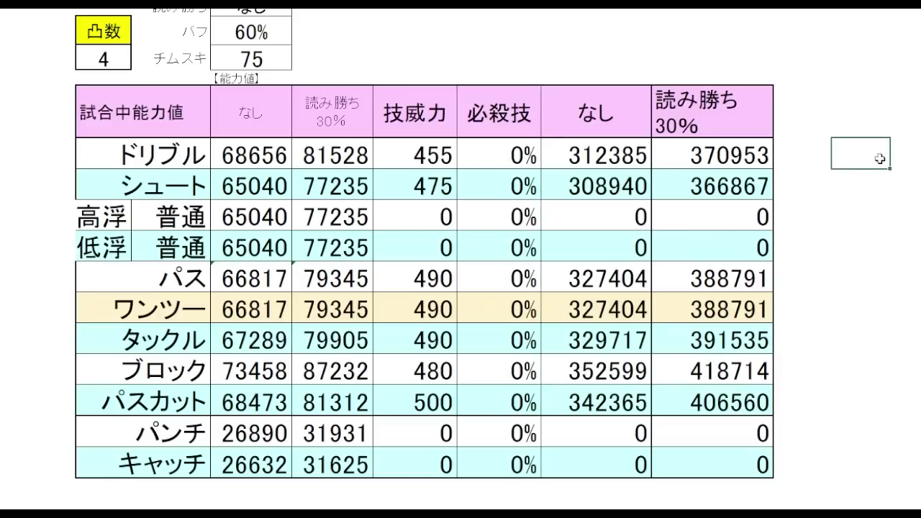
{"action": "key", "text": "Left"}
{"action": "left_click", "coordinate": [643, 160]}
{"action": "left_click", "coordinate": [622, 281]}
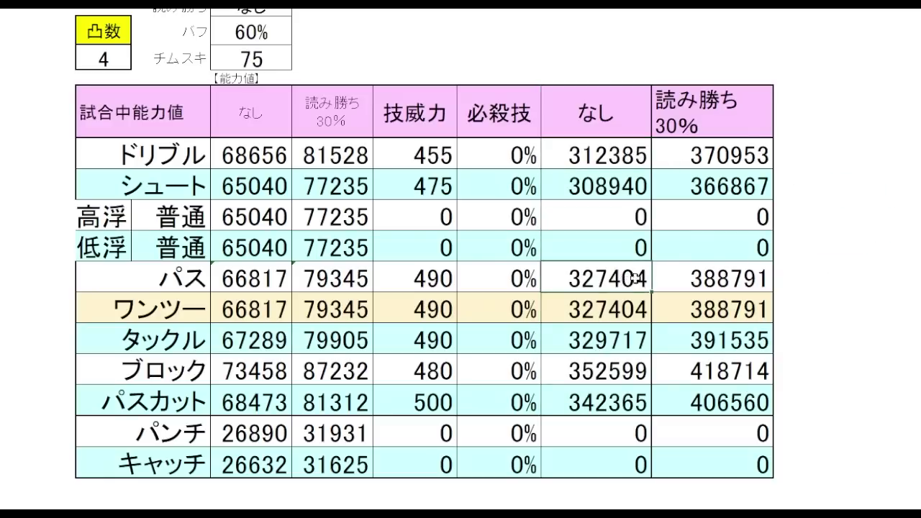
{"action": "left_click", "coordinate": [637, 341]}
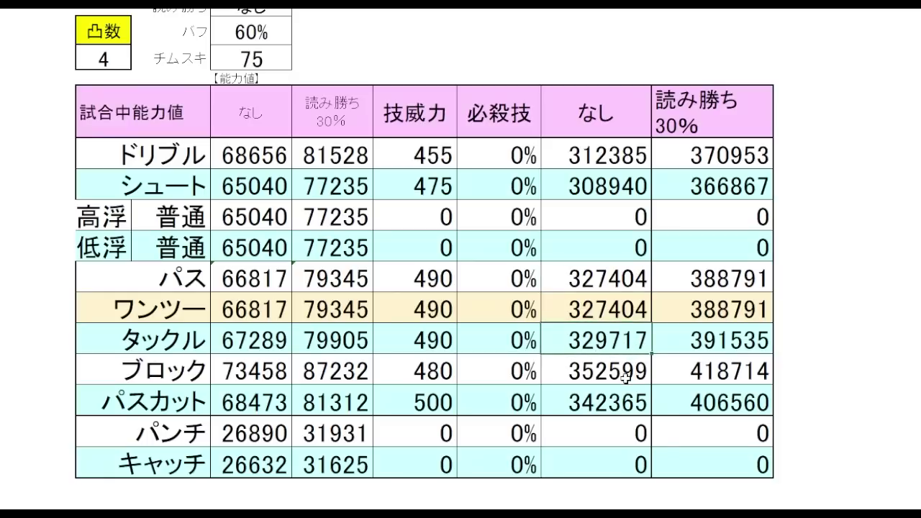
{"action": "left_click", "coordinate": [623, 376]}
{"action": "left_click", "coordinate": [615, 406]}
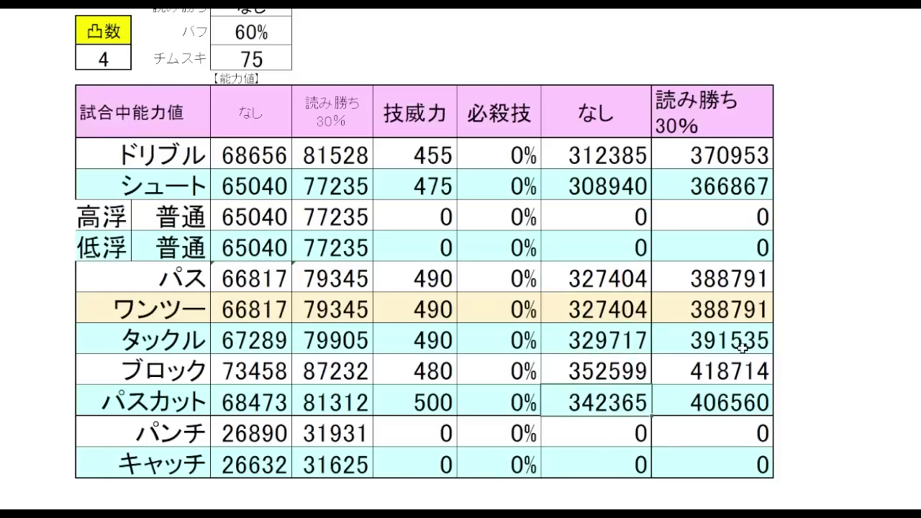
{"action": "left_click", "coordinate": [857, 247]}
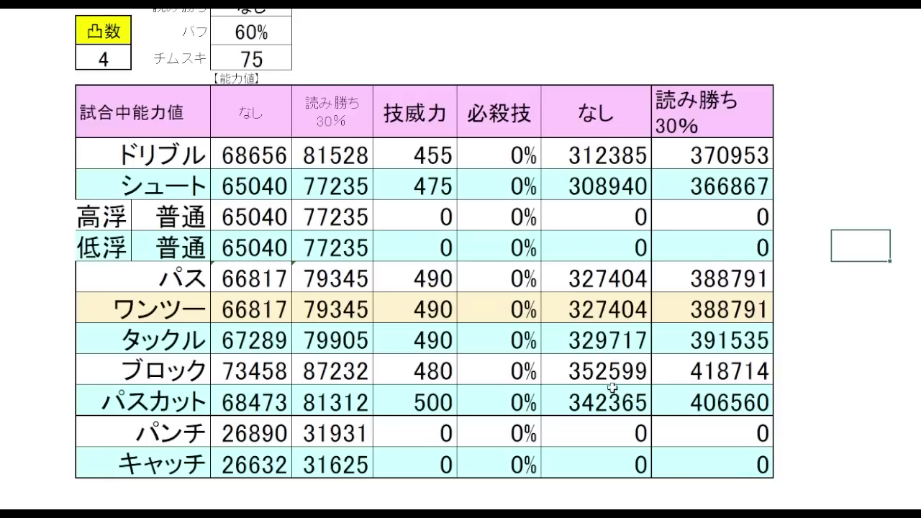
- Highlight the ブロック and パスカット totals together in the combined なし column to compare them
{"action": "left_click_drag", "start_coordinate": [610, 377], "coordinate": [615, 405]}
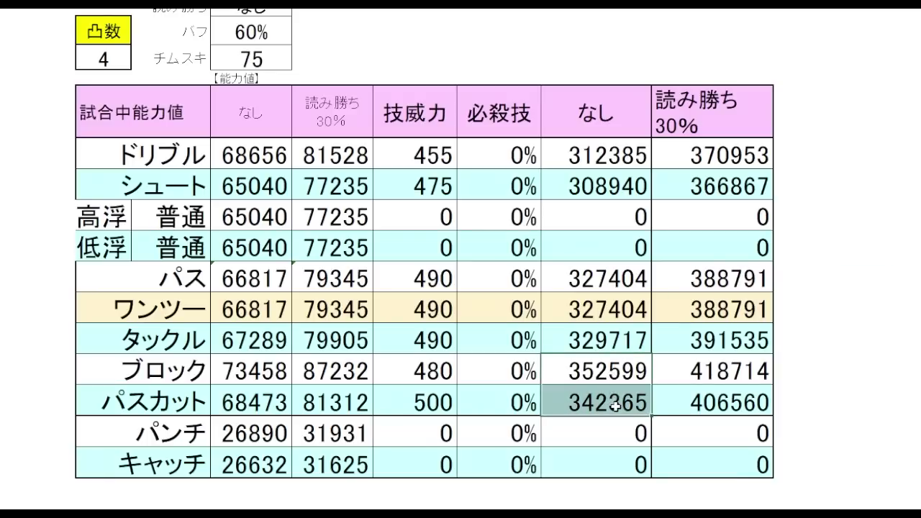
{"action": "left_click", "coordinate": [830, 362]}
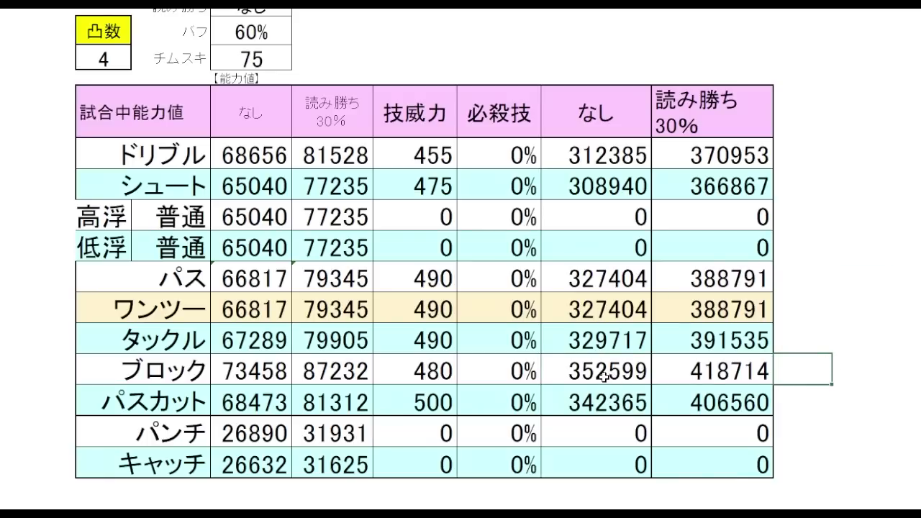
{"action": "left_click_drag", "start_coordinate": [606, 376], "coordinate": [603, 396]}
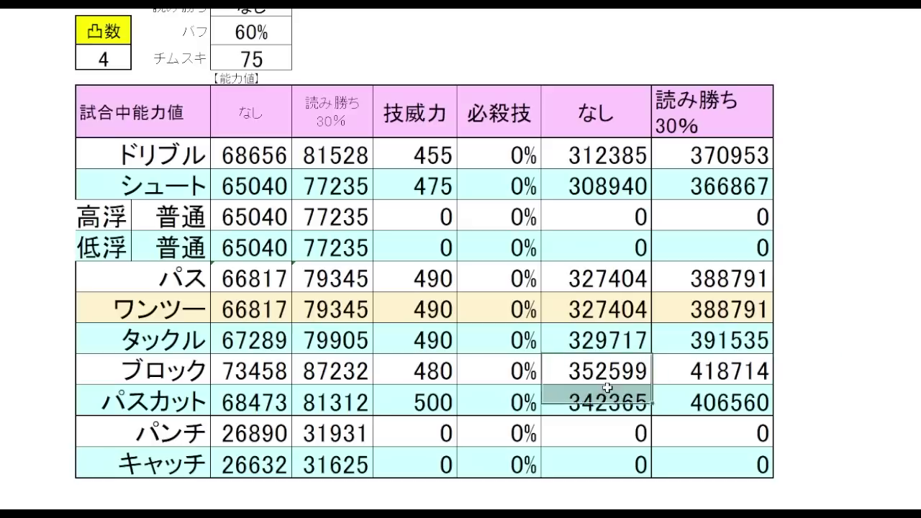
{"action": "left_click", "coordinate": [839, 364]}
{"action": "left_click_drag", "start_coordinate": [628, 369], "coordinate": [624, 394]}
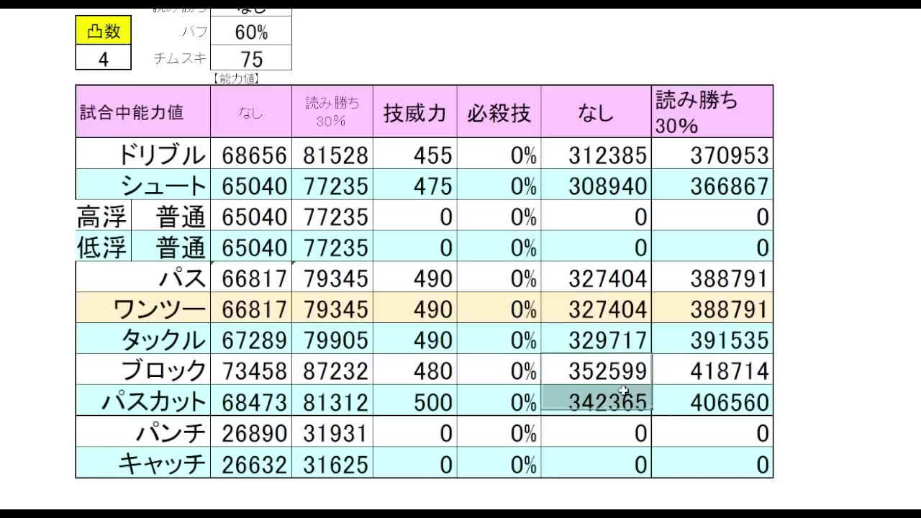
{"action": "left_click", "coordinate": [849, 337]}
- Look over the combined なし totals from ドリブル down to ブロック as a whole
{"action": "left_click_drag", "start_coordinate": [828, 269], "coordinate": [842, 237]}
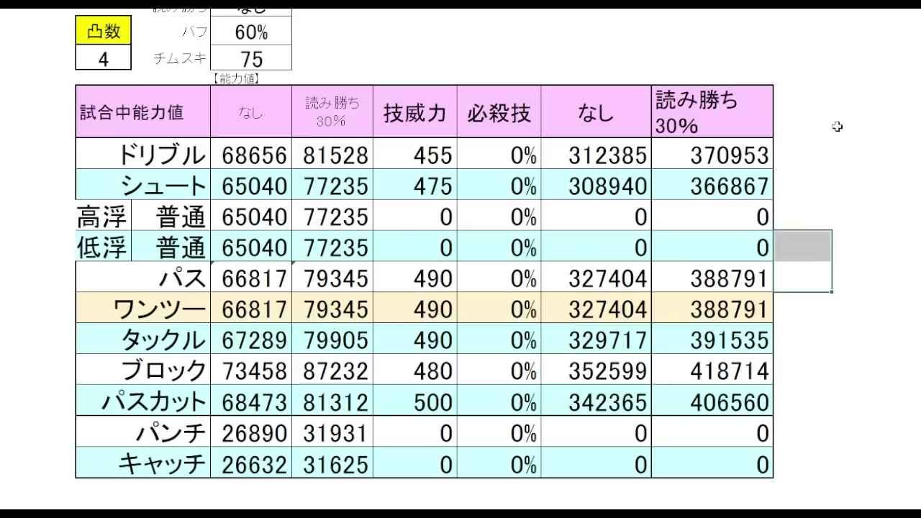
{"action": "left_click", "coordinate": [841, 243]}
{"action": "left_click", "coordinate": [845, 129]}
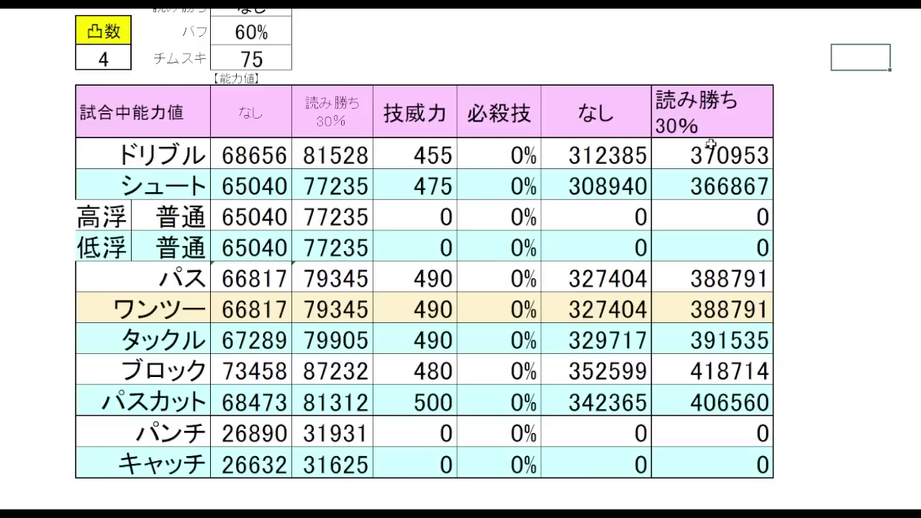
{"action": "left_click_drag", "start_coordinate": [597, 151], "coordinate": [597, 386]}
{"action": "left_click", "coordinate": [848, 242]}
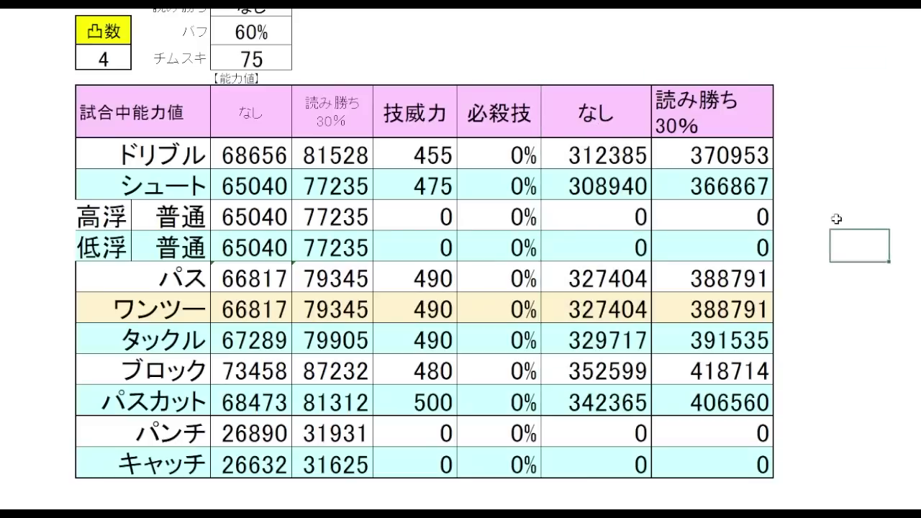
- Read the 読み勝ち30% combined totals for ドリブル, パス, タックル, ブロック and パスカット
{"action": "left_click", "coordinate": [739, 120]}
{"action": "left_click", "coordinate": [731, 156]}
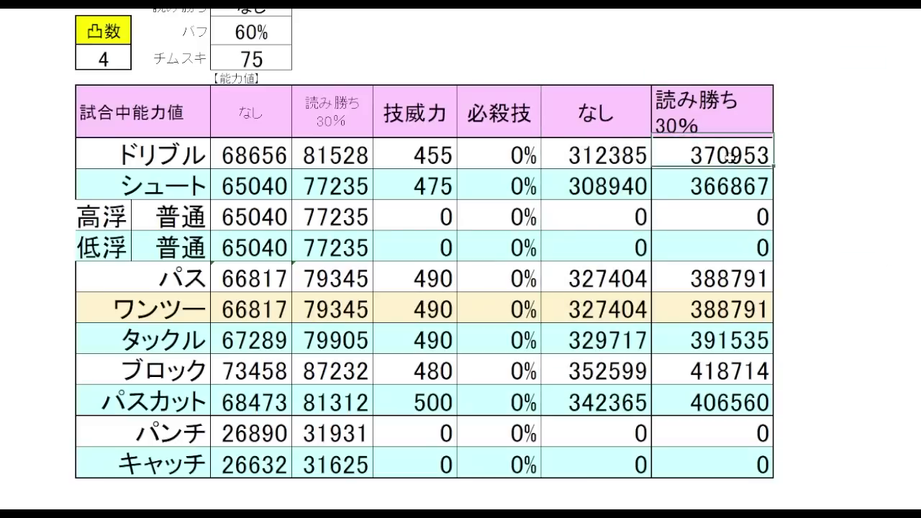
{"action": "left_click", "coordinate": [752, 277]}
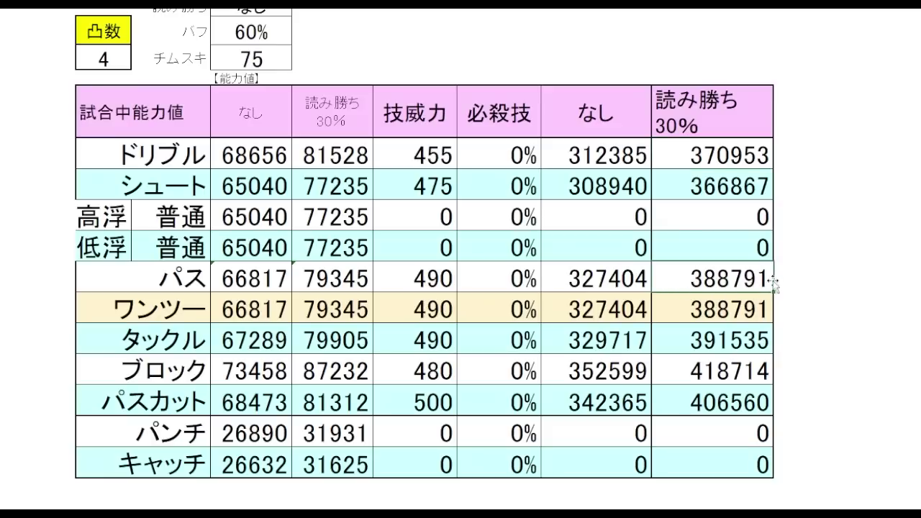
{"action": "left_click", "coordinate": [746, 344]}
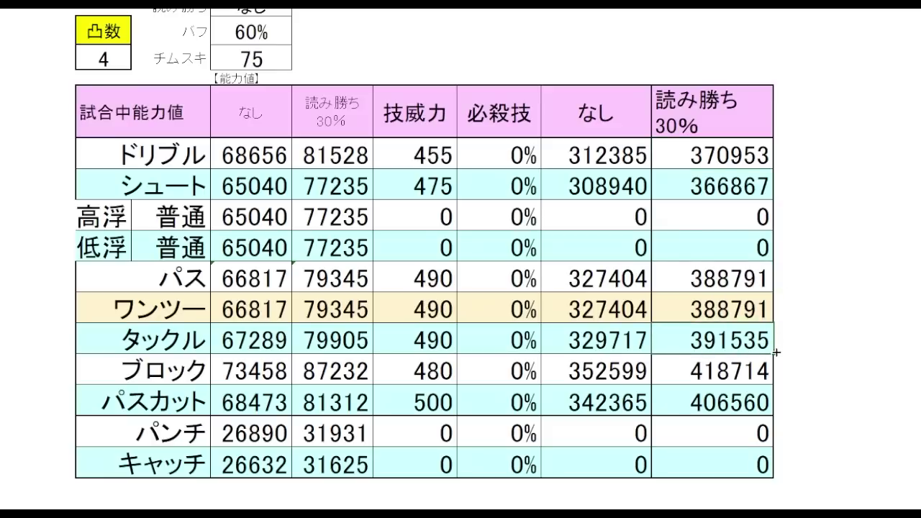
{"action": "left_click", "coordinate": [762, 373]}
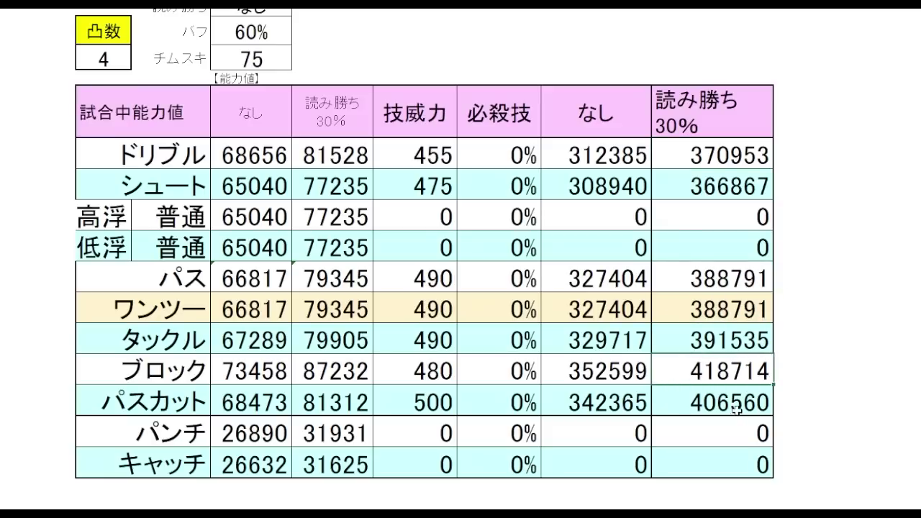
{"action": "left_click", "coordinate": [747, 405]}
{"action": "left_click", "coordinate": [837, 147]}
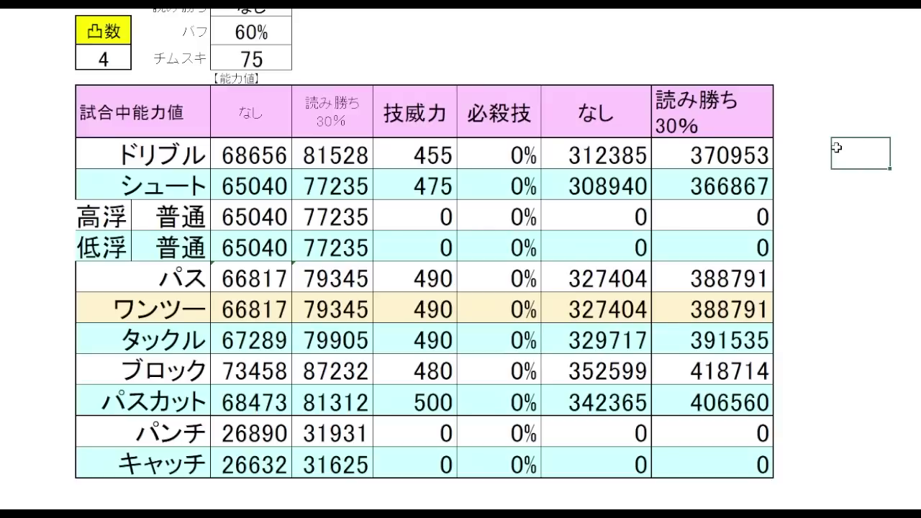
- Recheck the 読み勝ち30% combined totals of パス, タックル and パスカット
{"action": "left_click", "coordinate": [714, 280]}
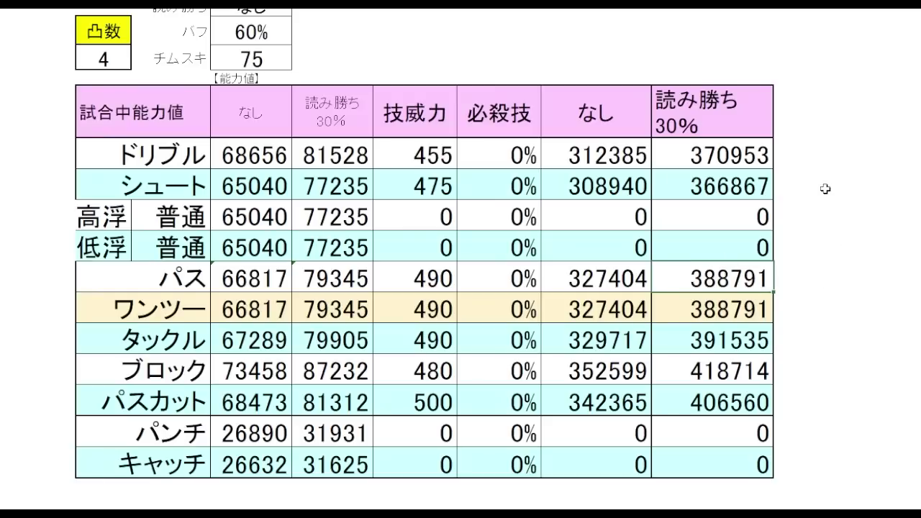
{"action": "left_click", "coordinate": [820, 152]}
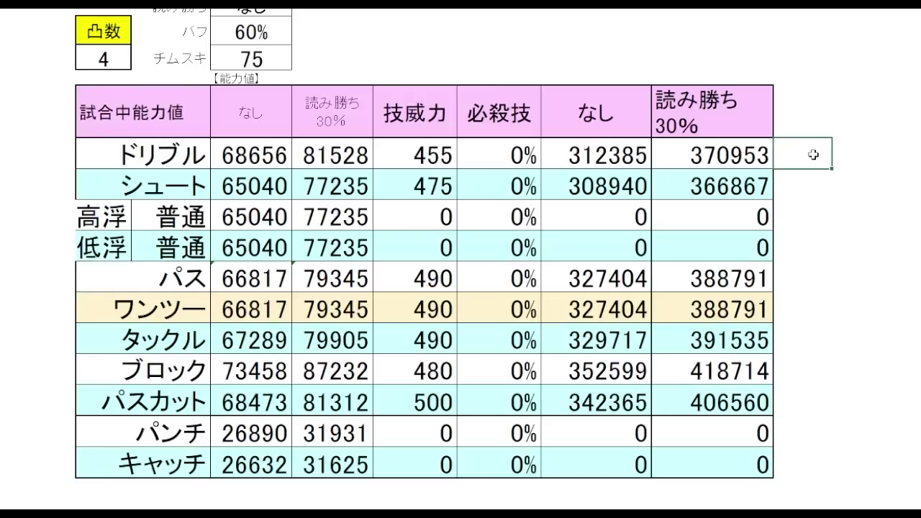
{"action": "left_click", "coordinate": [794, 336]}
{"action": "left_click", "coordinate": [729, 338]}
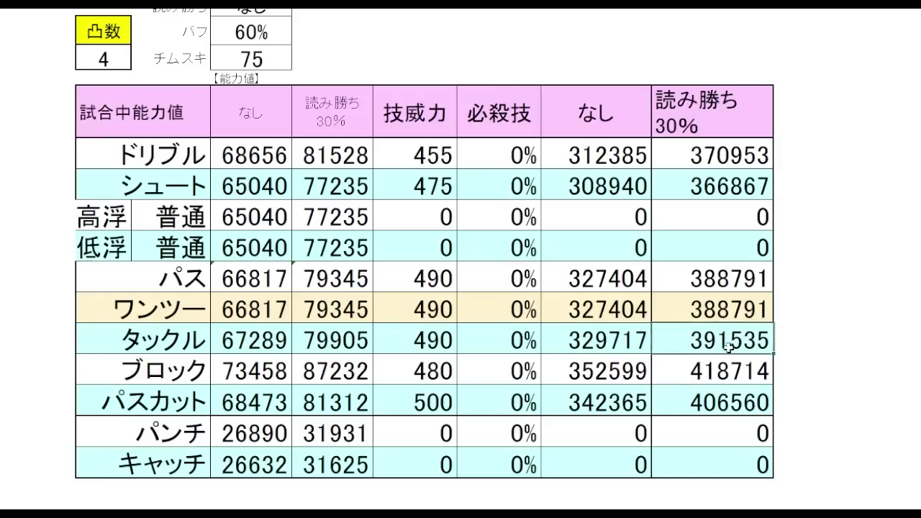
{"action": "left_click", "coordinate": [737, 405]}
{"action": "left_click", "coordinate": [813, 338]}
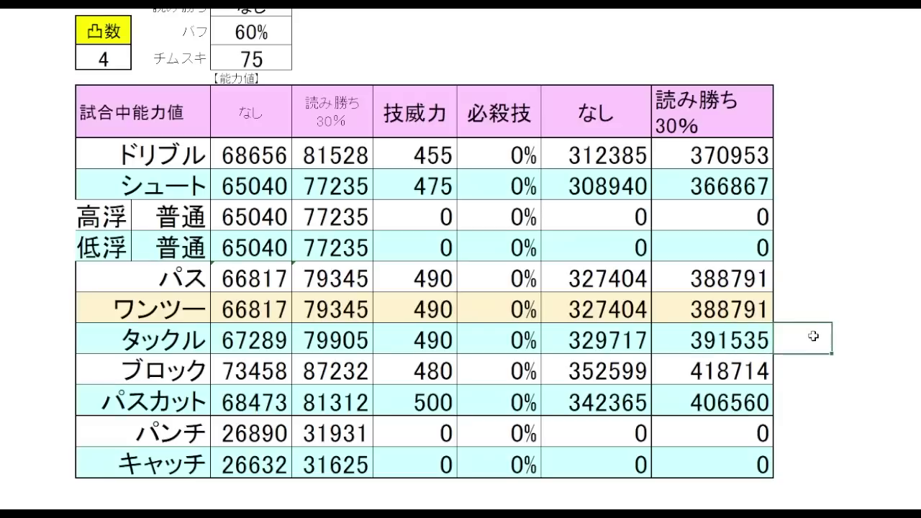
- Set the 読み勝ち option above the 試合中能力値 table to あり
{"action": "left_click", "coordinate": [655, 57]}
{"action": "left_click", "coordinate": [287, 9]}
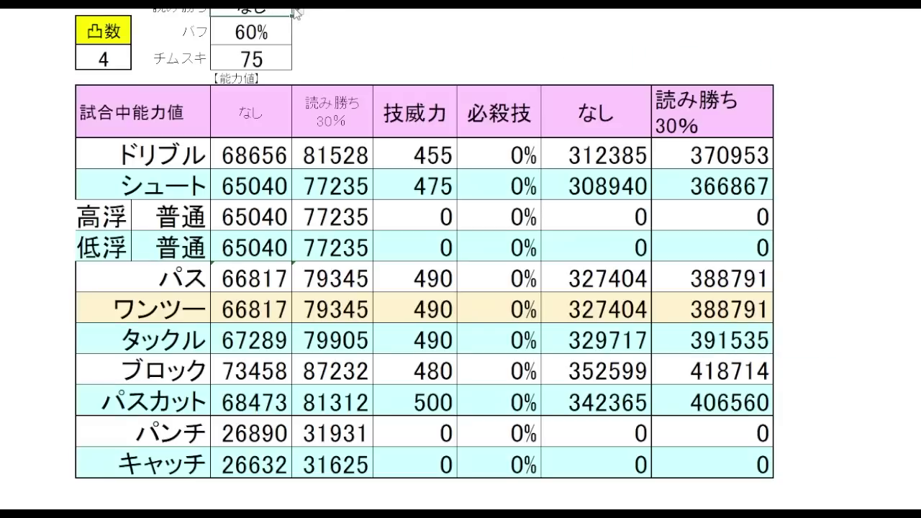
{"action": "left_click", "coordinate": [295, 10]}
{"action": "left_click", "coordinate": [281, 28]}
{"action": "left_click", "coordinate": [905, 245]}
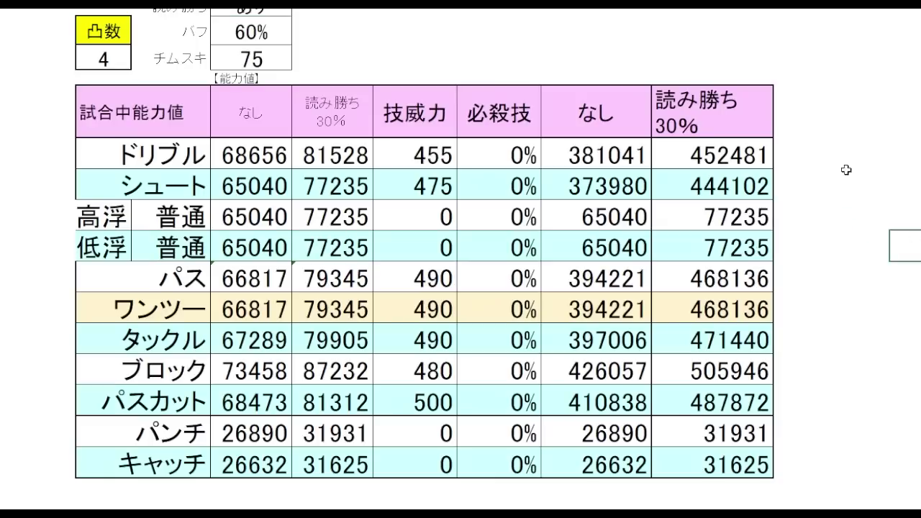
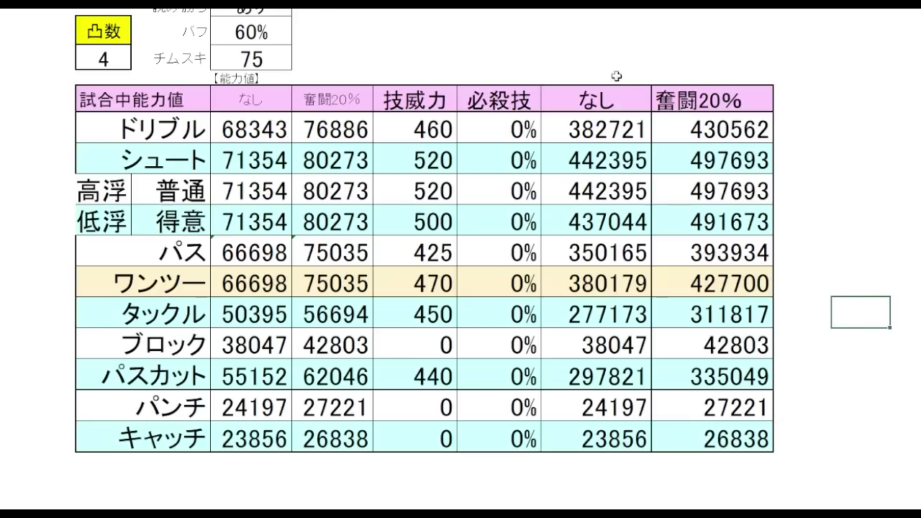
- Set the 読み勝ち option to なし on the 奮闘20% card's sheet and check its なし combined total for シュート
{"action": "left_click", "coordinate": [827, 82]}
{"action": "left_click_drag", "start_coordinate": [723, 44], "coordinate": [730, 220]}
{"action": "left_click", "coordinate": [818, 185]}
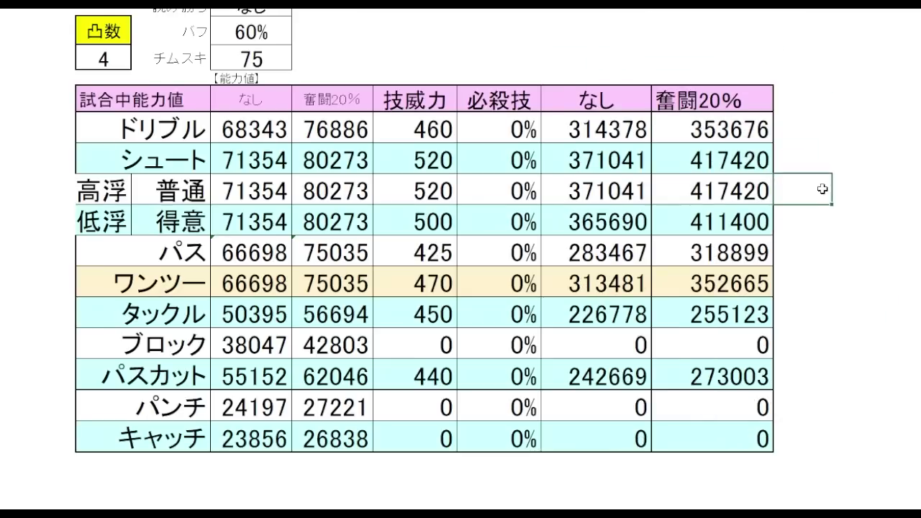
{"action": "left_click", "coordinate": [630, 159]}
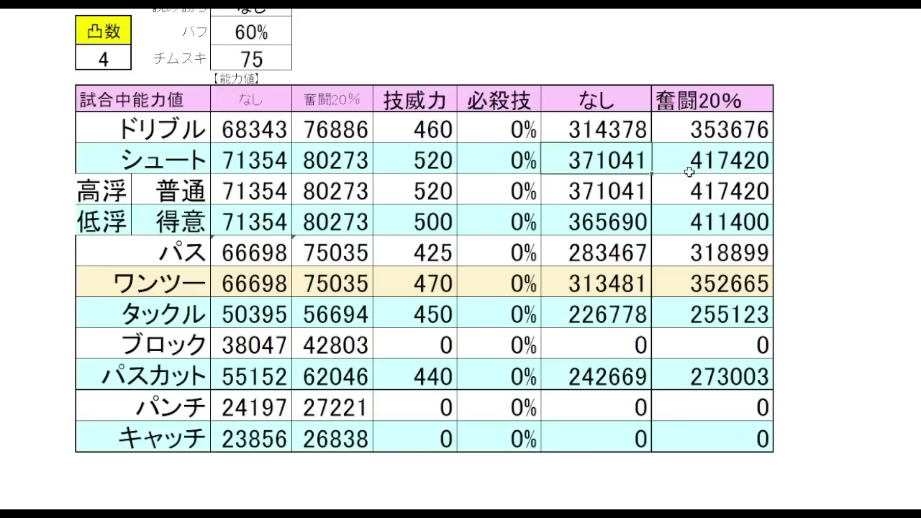
{"action": "left_click", "coordinate": [803, 187]}
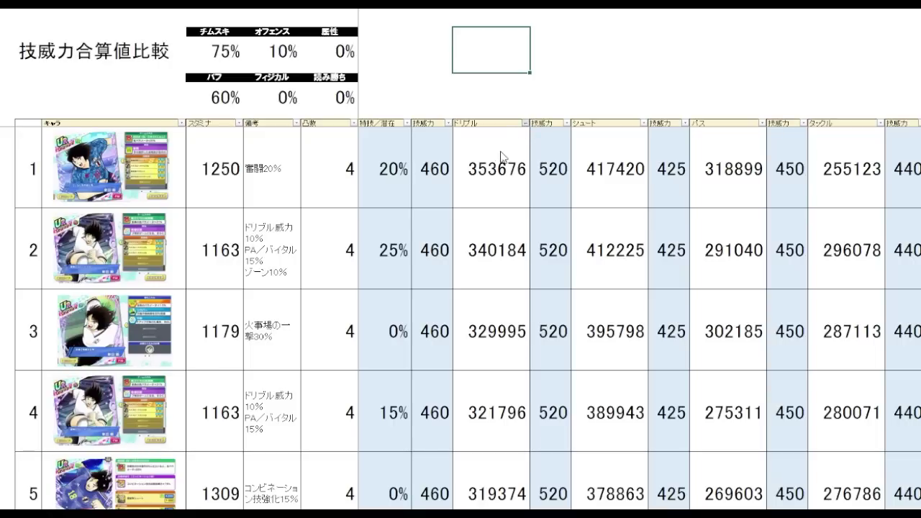
- Compare the ドリブル totals of the first- and second-ranked cards in the 技威力合算値比較 table
{"action": "left_click", "coordinate": [497, 94]}
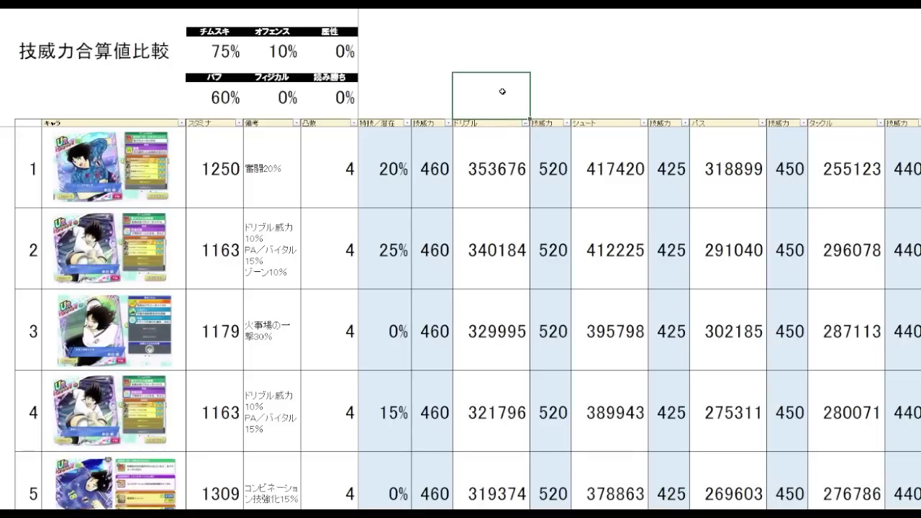
{"action": "left_click", "coordinate": [486, 192]}
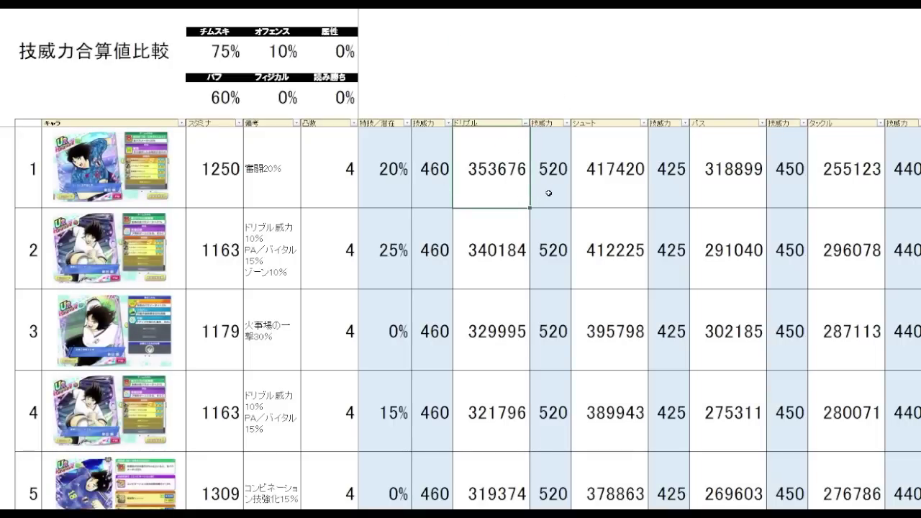
{"action": "left_click", "coordinate": [514, 266]}
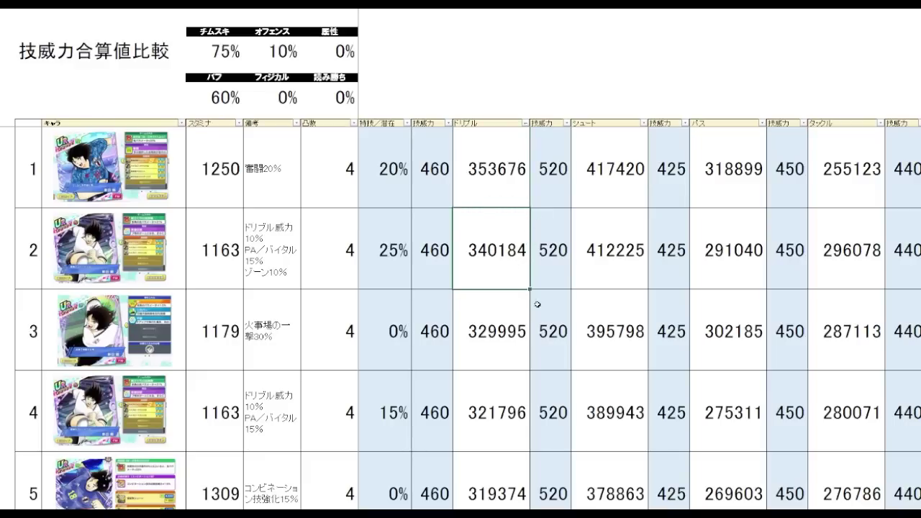
{"action": "left_click_drag", "start_coordinate": [489, 178], "coordinate": [488, 260]}
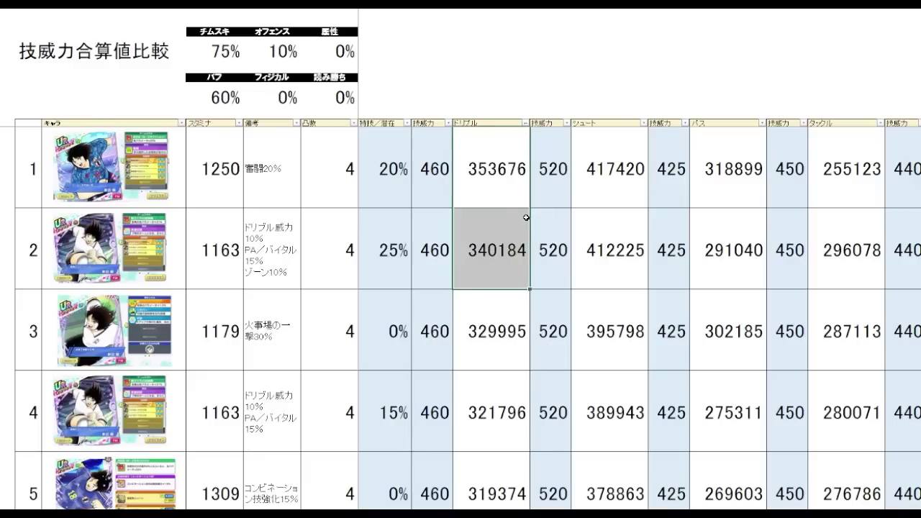
- Sort the 技威力合算値比較 table by シュート in descending order
{"action": "left_click", "coordinate": [614, 179]}
{"action": "left_click", "coordinate": [643, 124]}
{"action": "left_click", "coordinate": [621, 144]}
{"action": "left_click", "coordinate": [637, 69]}
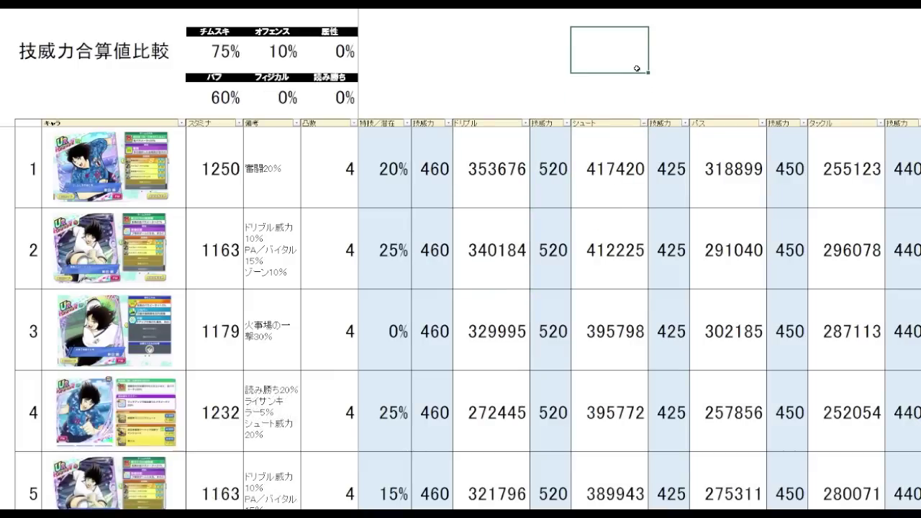
- Go through the シュート totals from the first-ranked card down to the ninth-ranked card
{"action": "left_click", "coordinate": [633, 188]}
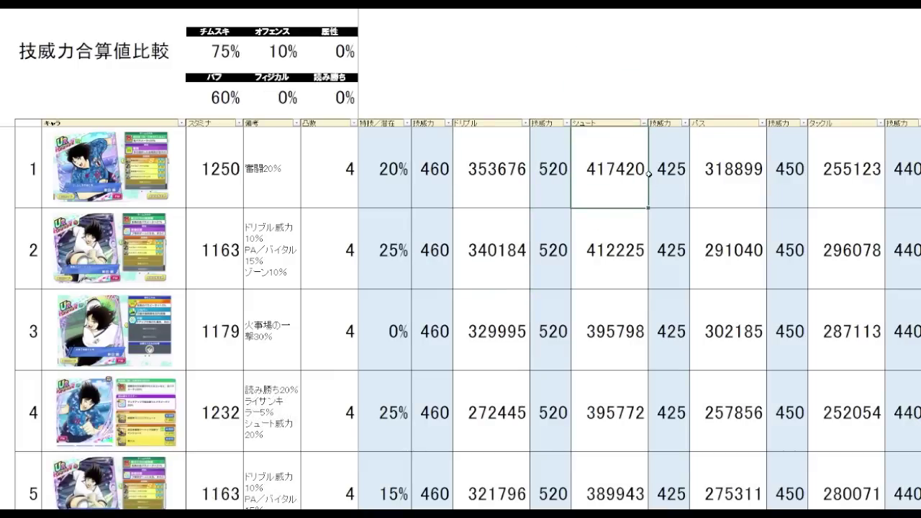
{"action": "key", "text": "Down"}
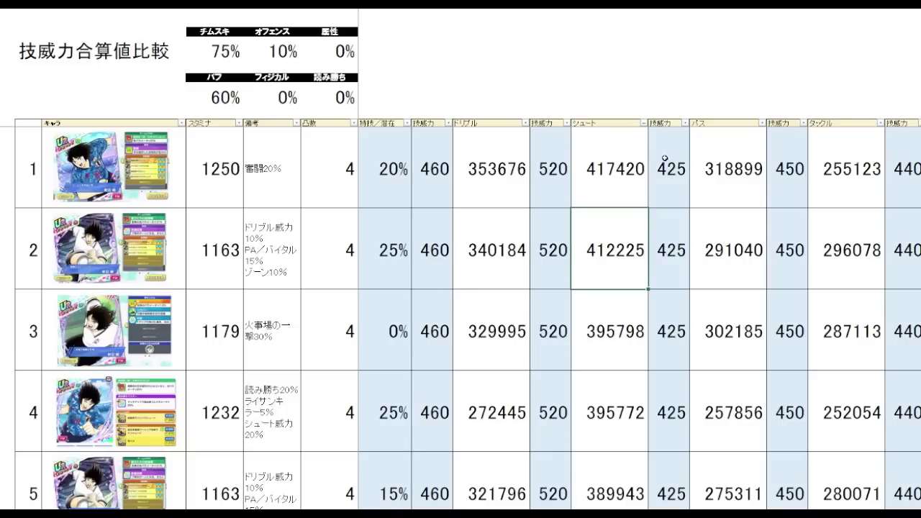
{"action": "key", "text": "Down"}
{"action": "key", "text": "Down"}
{"action": "key", "text": "Down"}
{"action": "key", "text": "Down"}
{"action": "key", "text": "Down"}
{"action": "key", "text": "Down"}
{"action": "key", "text": "Down"}
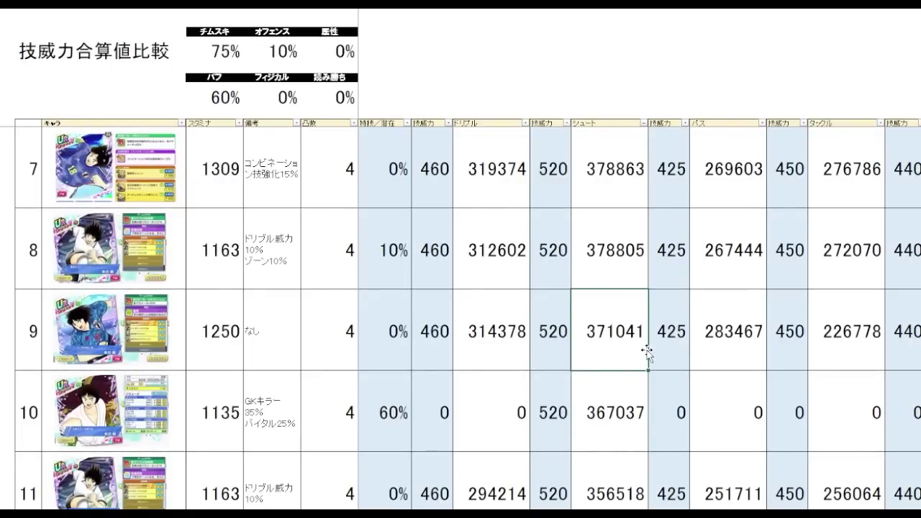
- Recheck the シュート ranking by returning to the second-ranked card and going down again to the ninth-ranked card
{"action": "key", "text": "Up"}
{"action": "key", "text": "Up"}
{"action": "key", "text": "Up"}
{"action": "key", "text": "Up"}
{"action": "key", "text": "Up"}
{"action": "key", "text": "Up"}
{"action": "key", "text": "Up"}
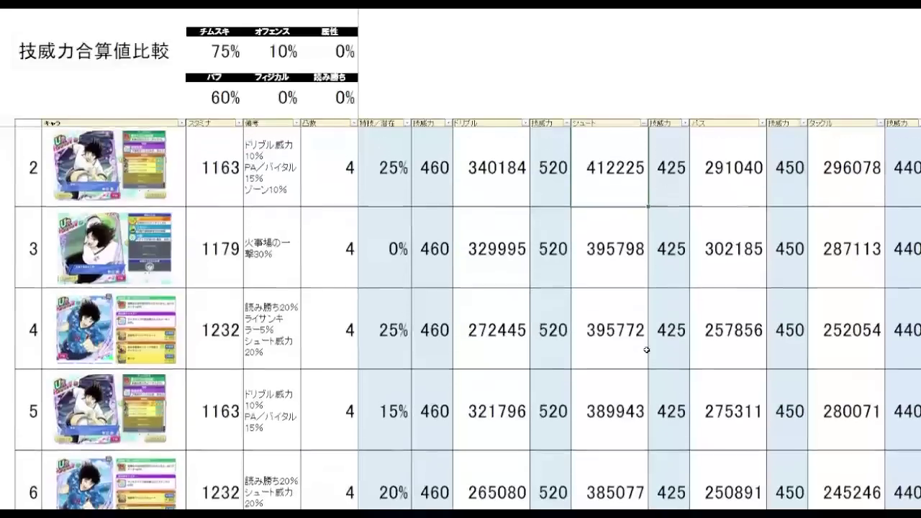
{"action": "key", "text": "Down"}
{"action": "key", "text": "Down"}
{"action": "key", "text": "Down"}
{"action": "key", "text": "Down"}
{"action": "key", "text": "Down"}
{"action": "key", "text": "Down"}
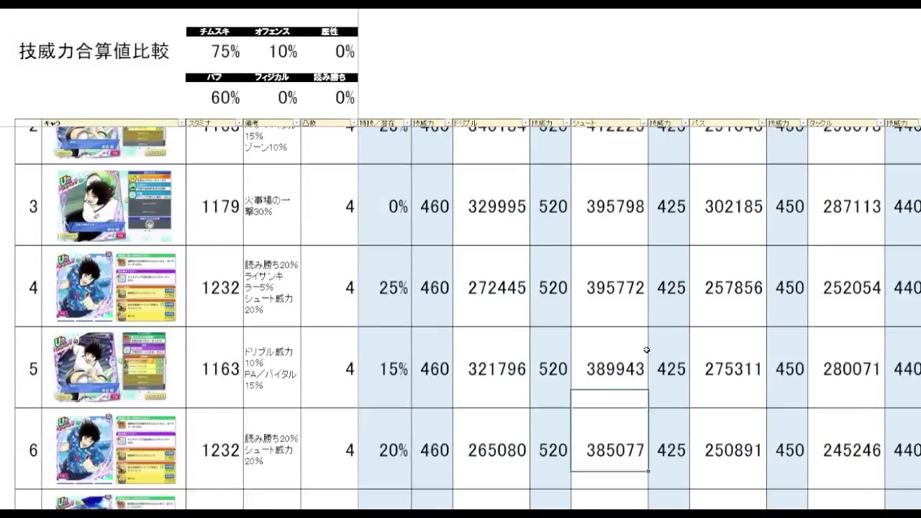
{"action": "key", "text": "Down"}
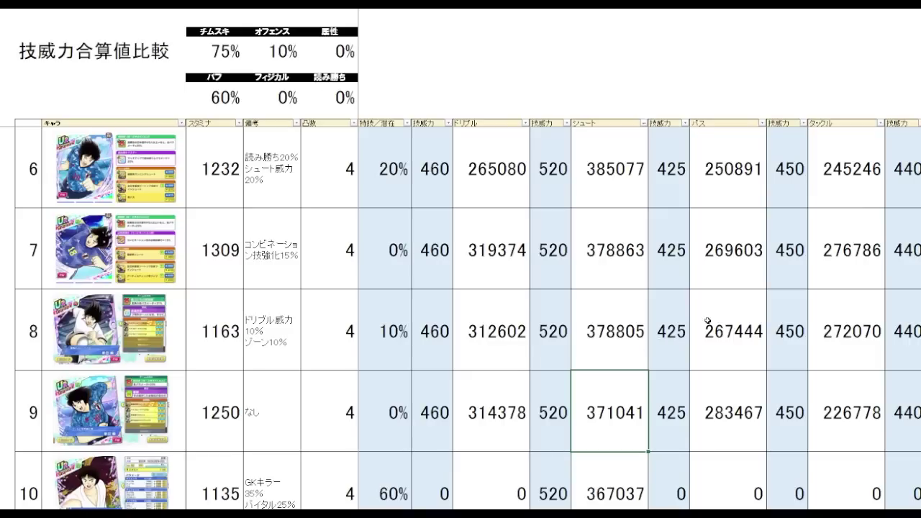
- Sort the 技威力合算値比較 table by パス in descending order and compare the first- and third-ranked cards' パス totals
{"action": "scroll", "coordinate": [708, 321], "scroll_direction": "up", "scroll_amount": 2}
{"action": "left_click", "coordinate": [735, 75]}
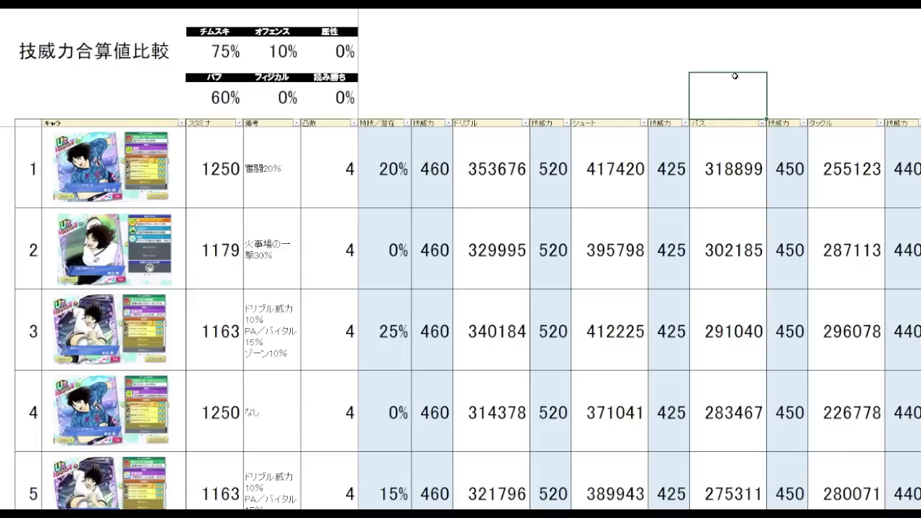
{"action": "left_click", "coordinate": [746, 191]}
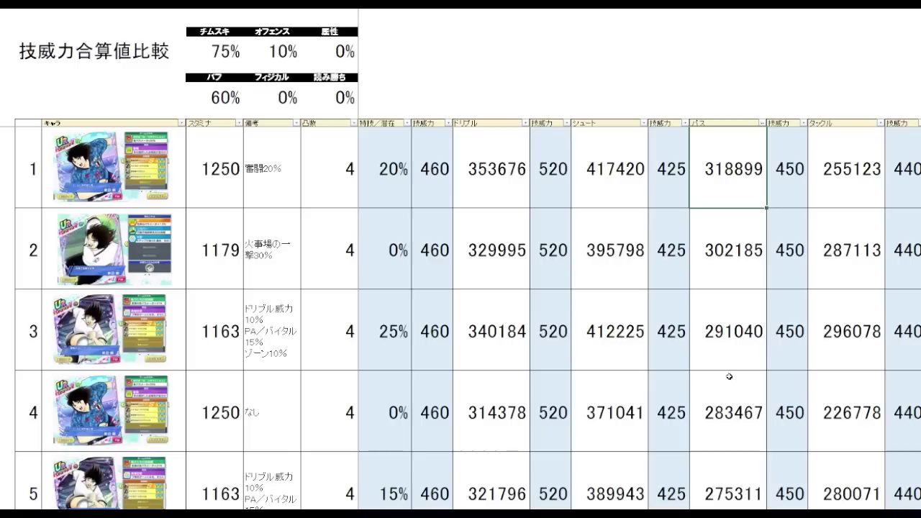
{"action": "left_click", "coordinate": [743, 352]}
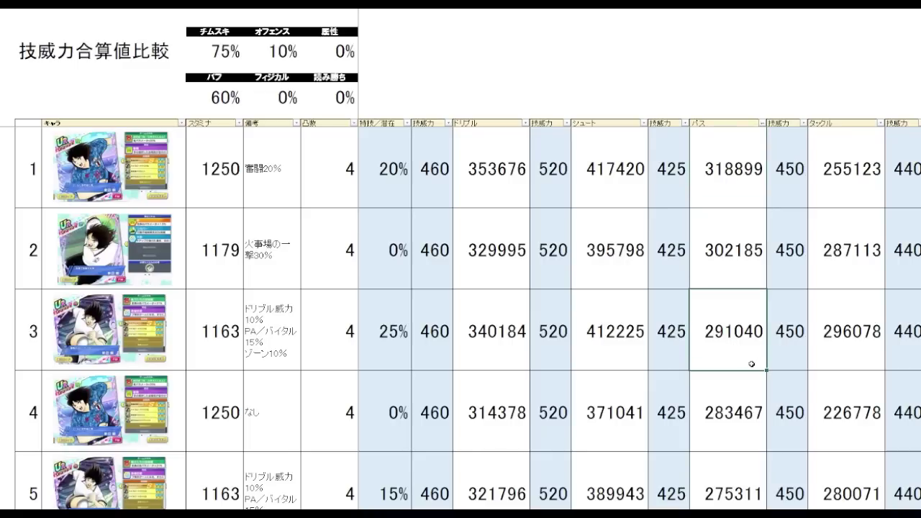
{"action": "left_click", "coordinate": [736, 181]}
{"action": "left_click", "coordinate": [730, 360]}
{"action": "left_click", "coordinate": [737, 200]}
{"action": "left_click", "coordinate": [762, 327]}
- Sort the 技威力合算値比較 table by タックル in descending order and go through the タックル totals down to the eighth-ranked card
{"action": "left_click", "coordinate": [788, 96]}
{"action": "scroll", "coordinate": [714, 103], "scroll_direction": "right", "scroll_amount": 3}
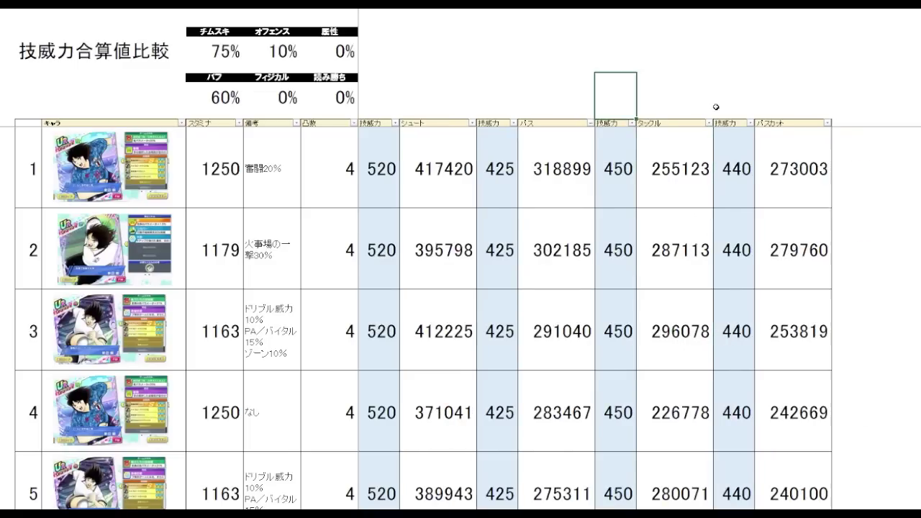
{"action": "left_click", "coordinate": [866, 247]}
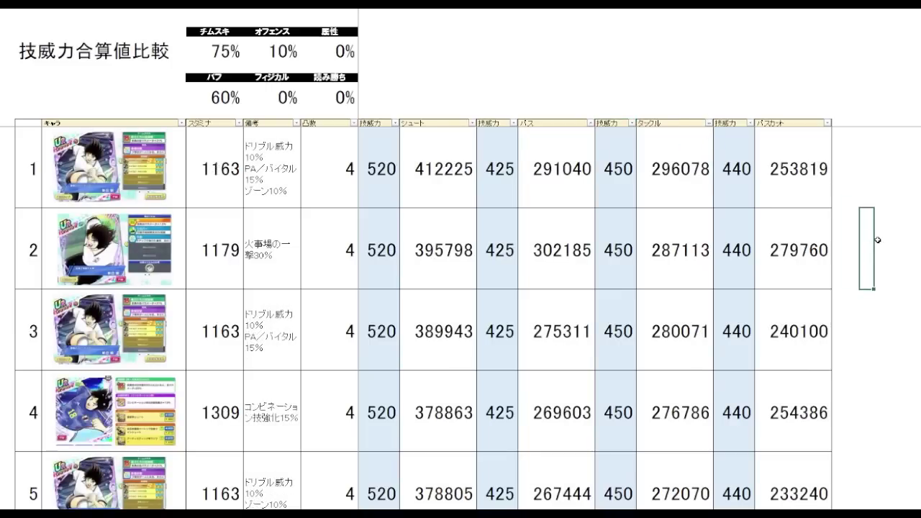
{"action": "left_click", "coordinate": [661, 185]}
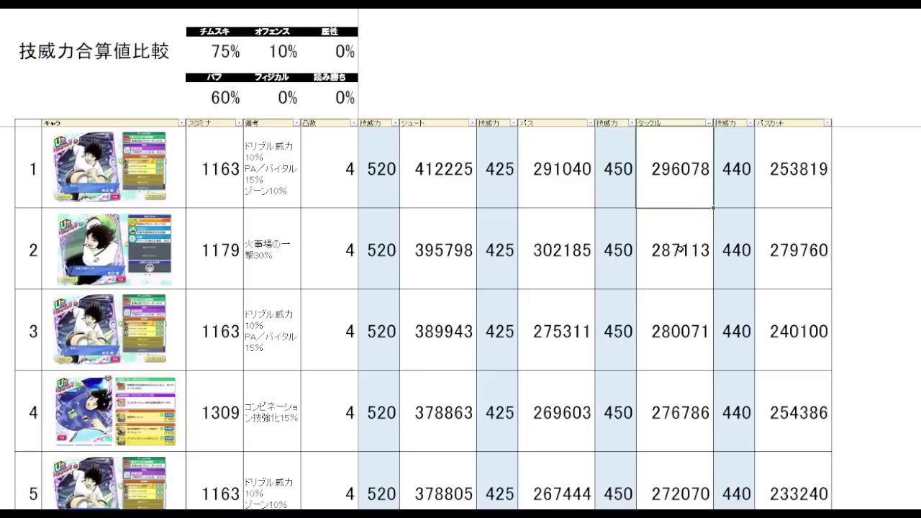
{"action": "scroll", "coordinate": [727, 256], "scroll_direction": "down", "scroll_amount": 2}
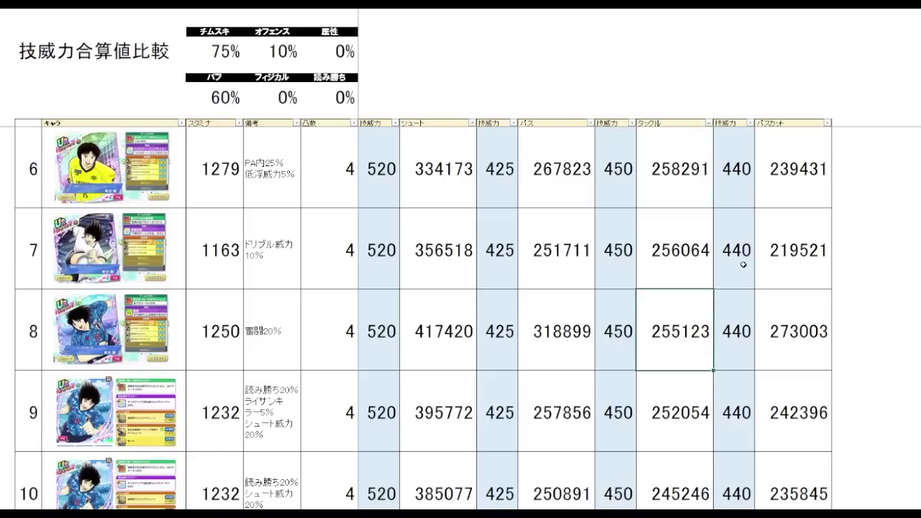
- Sort the 技威力合算値比較 table by パスカット in descending order and check the second-ranked card's パスカット total
{"action": "key", "text": "Up"}
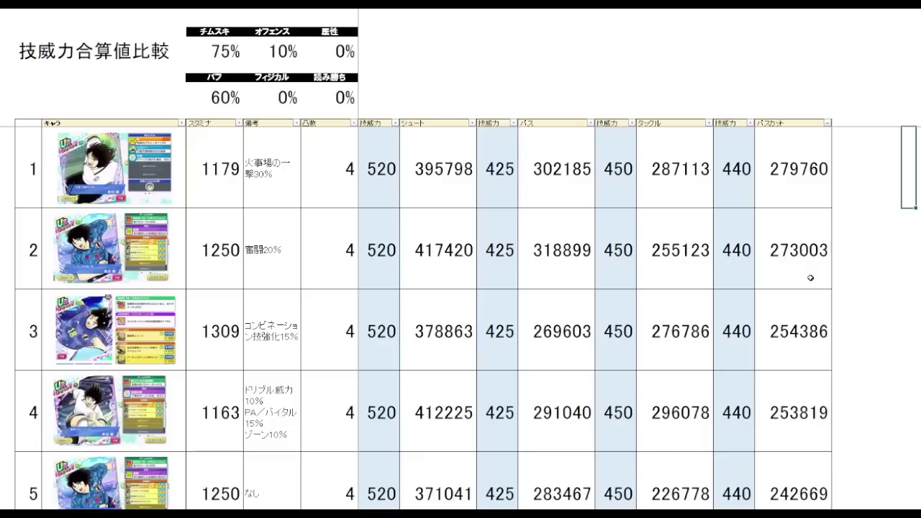
{"action": "left_click", "coordinate": [812, 277]}
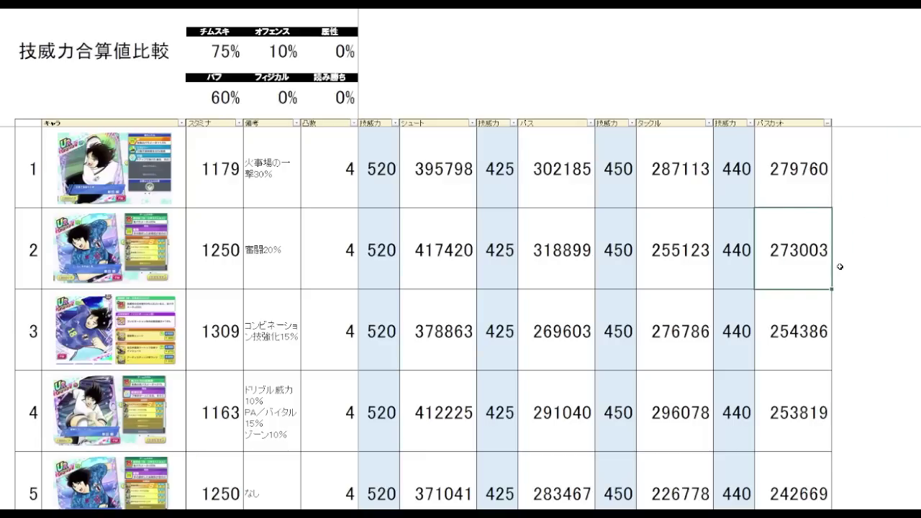
{"action": "key", "text": "Left"}
{"action": "key", "text": "Up"}
{"action": "key", "text": "Up"}
{"action": "key", "text": "Up"}
{"action": "key", "text": "Up"}
{"action": "left_click", "coordinate": [798, 274]}
{"action": "left_click", "coordinate": [843, 241]}
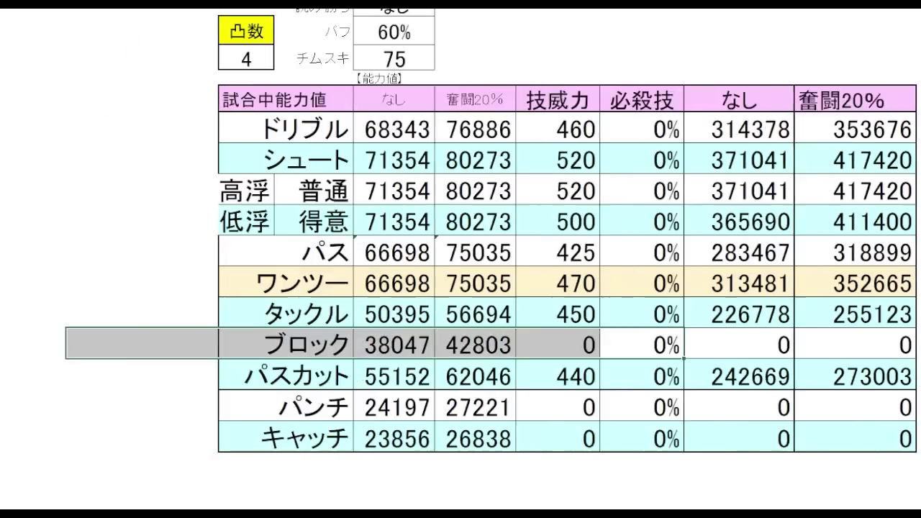
- Clear the 限凸 values of タックル, ブロック and パスカット in the 奮闘20% card's parameter table
{"action": "scroll", "coordinate": [674, 160], "scroll_direction": "down", "scroll_amount": 8}
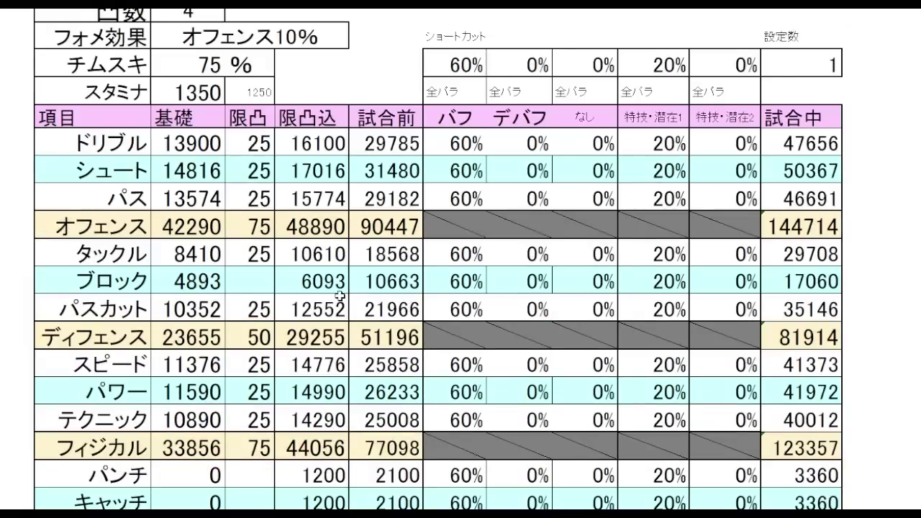
{"action": "left_click", "coordinate": [235, 286]}
{"action": "left_click_drag", "start_coordinate": [257, 259], "coordinate": [259, 308]}
{"action": "key", "text": "Delete"}
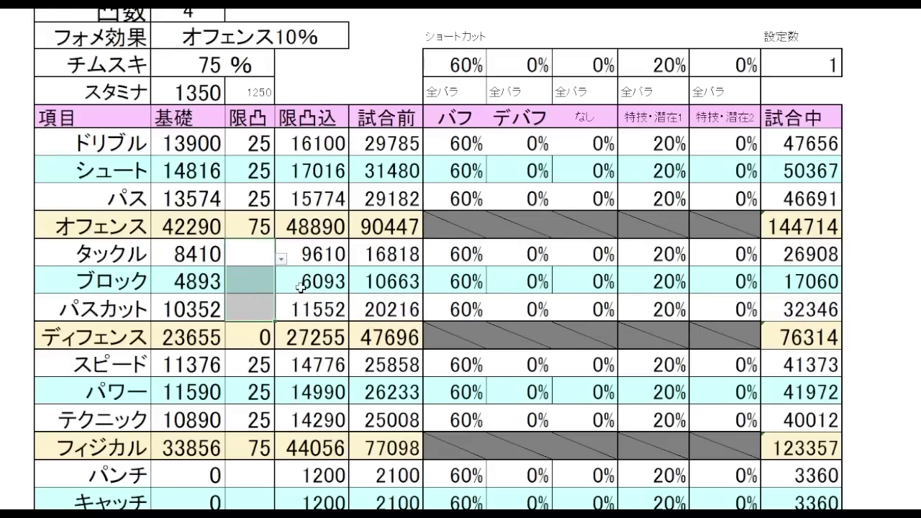
{"action": "left_click", "coordinate": [799, 225]}
{"action": "left_click", "coordinate": [893, 194]}
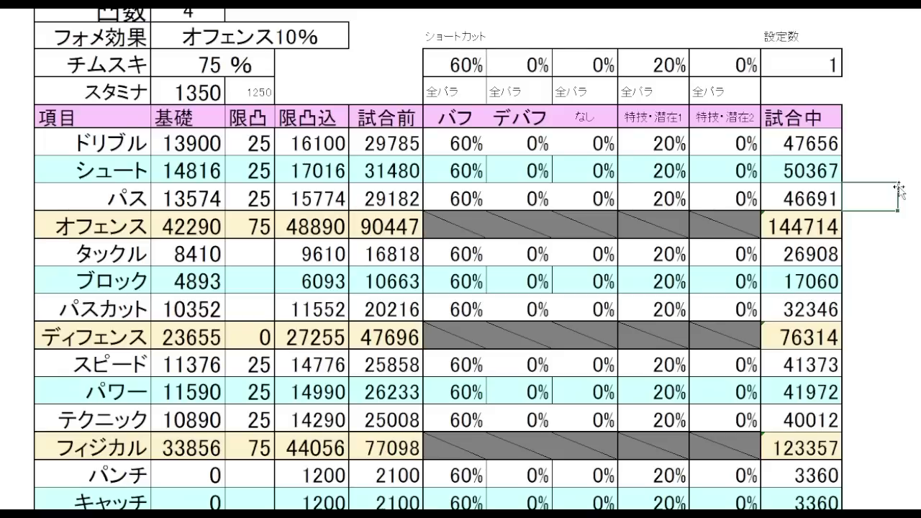
- Set the 限凸 values of シュート and パワー to 0 in the 奮闘20% card's parameter table
{"action": "left_click", "coordinate": [268, 165]}
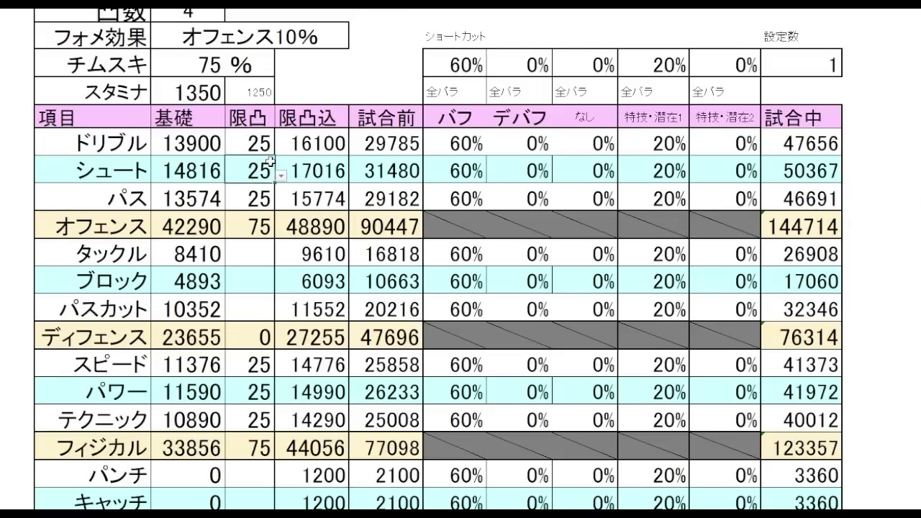
{"action": "type", "text": "0"}
{"action": "key", "text": "Return"}
{"action": "left_click", "coordinate": [249, 393]}
{"action": "type", "text": "0"}
{"action": "left_click", "coordinate": [250, 274]}
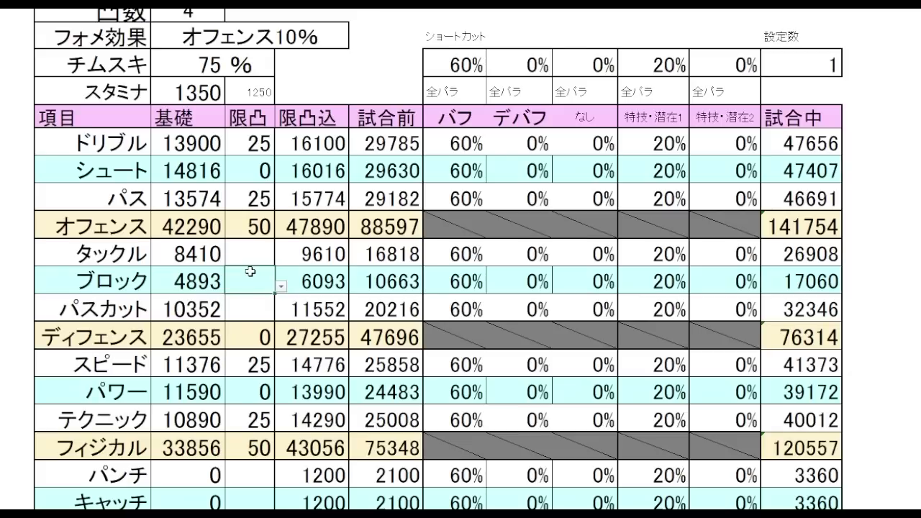
{"action": "left_click", "coordinate": [911, 165]}
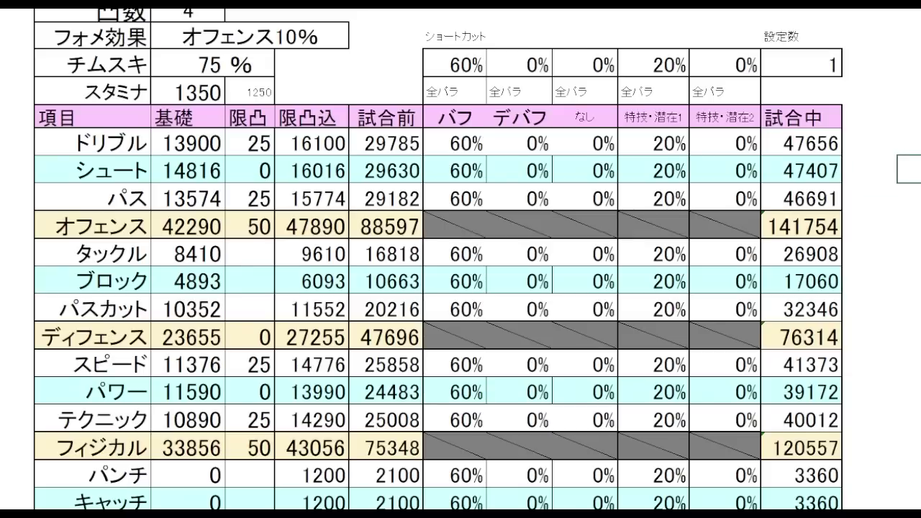
{"action": "left_click", "coordinate": [910, 251]}
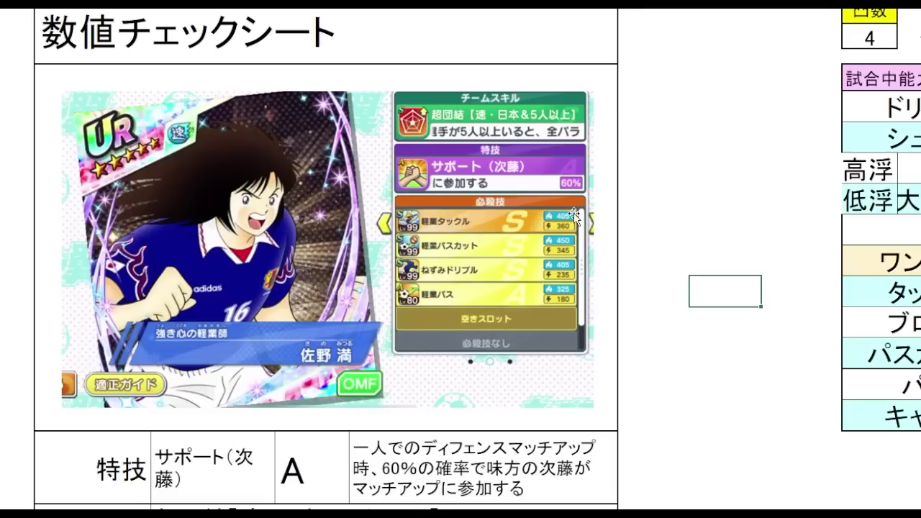
- Review the card image, 特技 and チムスキ entries on the サポート（次藤） card's 数値チェックシート
{"action": "left_click", "coordinate": [713, 176]}
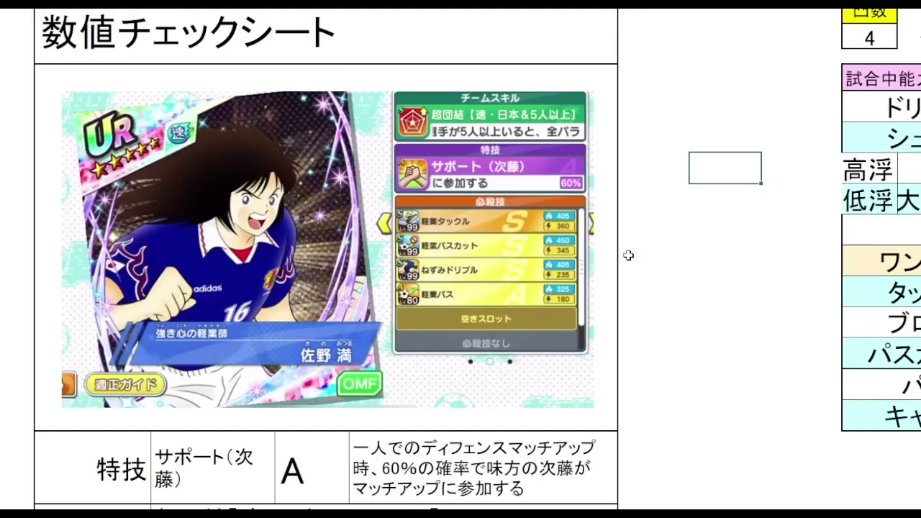
{"action": "left_click", "coordinate": [697, 249]}
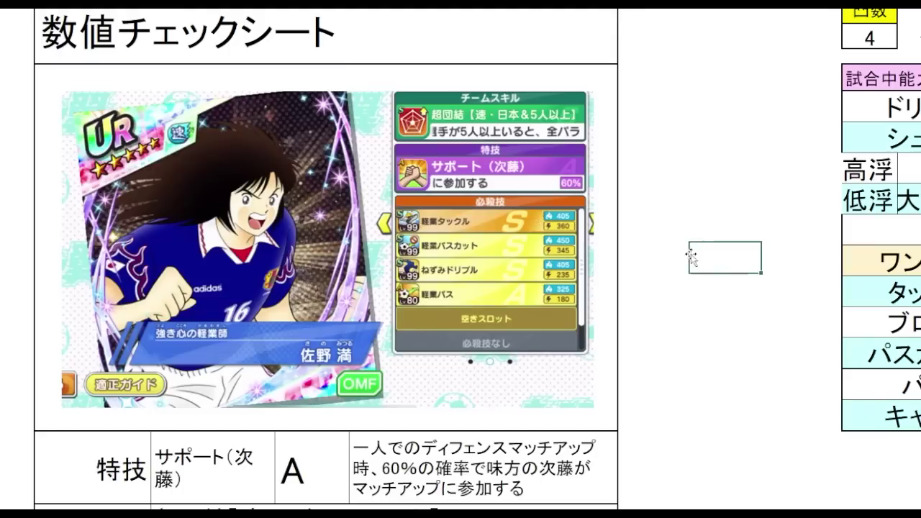
{"action": "scroll", "coordinate": [691, 309], "scroll_direction": "down", "scroll_amount": 1}
{"action": "left_click", "coordinate": [676, 390]}
{"action": "left_click", "coordinate": [677, 389]}
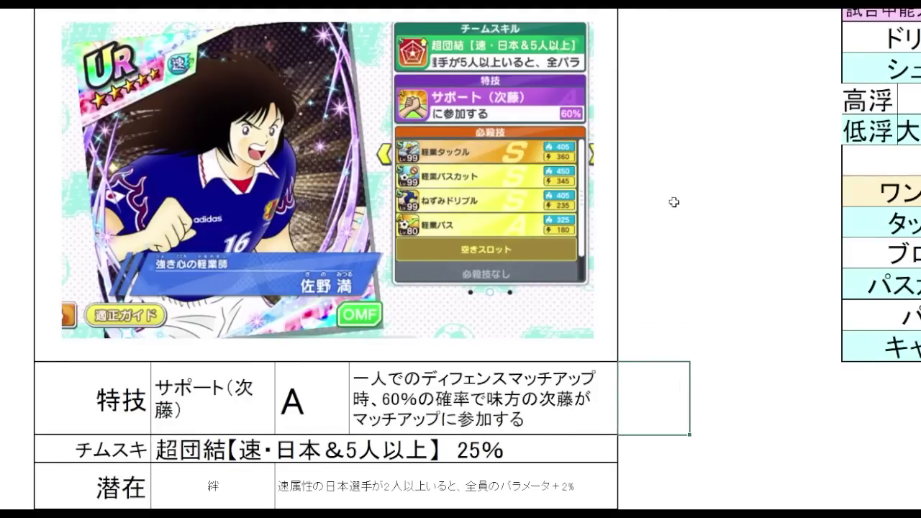
{"action": "scroll", "coordinate": [680, 184], "scroll_direction": "down", "scroll_amount": 1}
{"action": "left_click", "coordinate": [667, 366]}
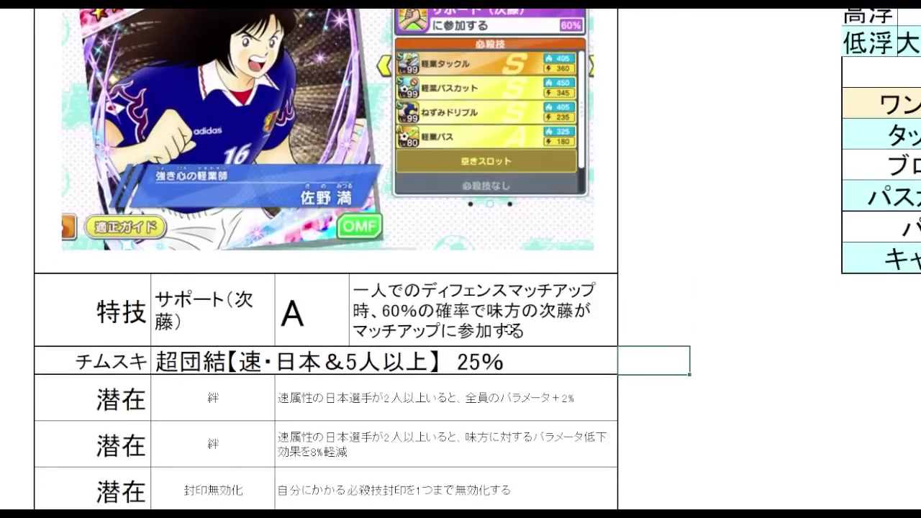
{"action": "left_click_drag", "start_coordinate": [677, 398], "coordinate": [677, 364]}
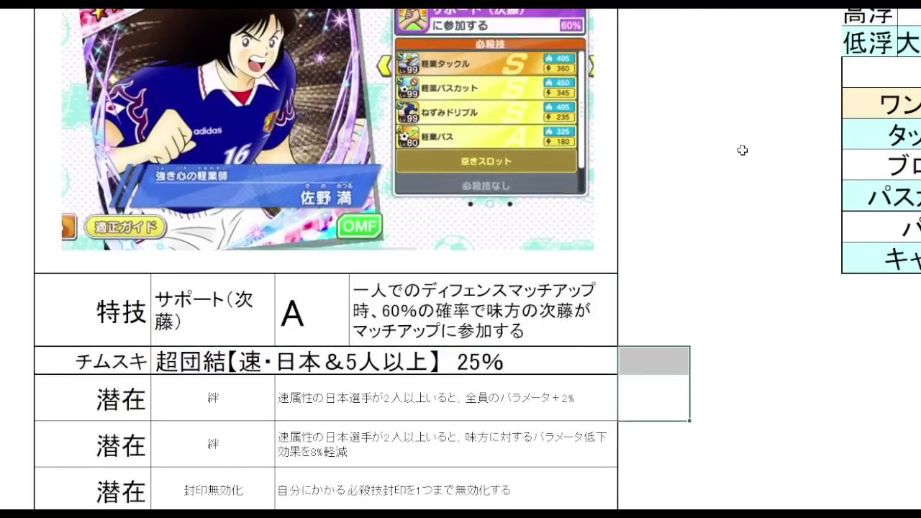
{"action": "scroll", "coordinate": [744, 152], "scroll_direction": "down", "scroll_amount": 1}
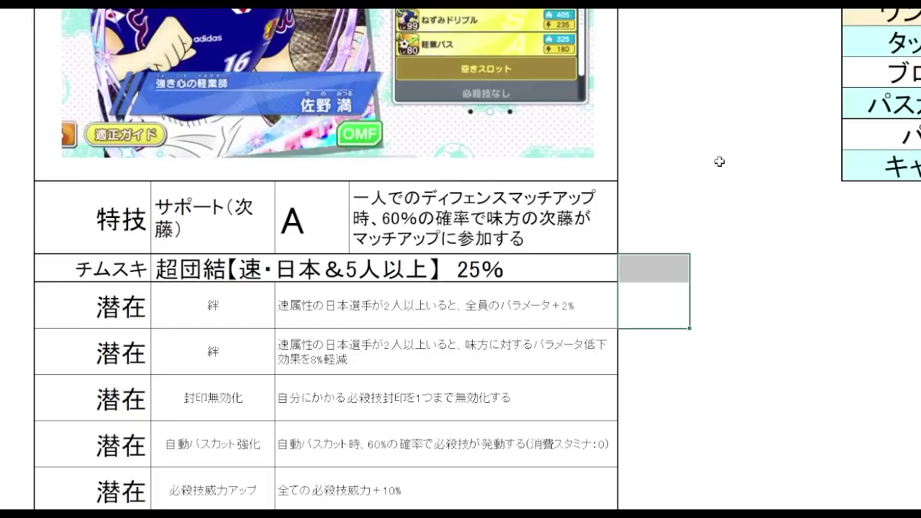
{"action": "left_click", "coordinate": [730, 270]}
{"action": "left_click", "coordinate": [653, 277]}
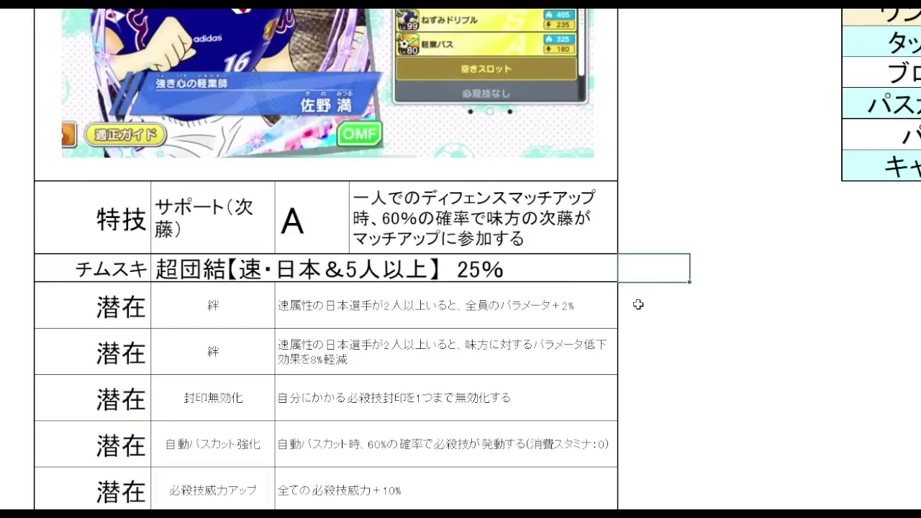
- Read the サポート（次藤） card's 潜在 descriptions one by one, from the first 絆 to 必殺技威力アップ
{"action": "scroll", "coordinate": [633, 303], "scroll_direction": "down", "scroll_amount": 1}
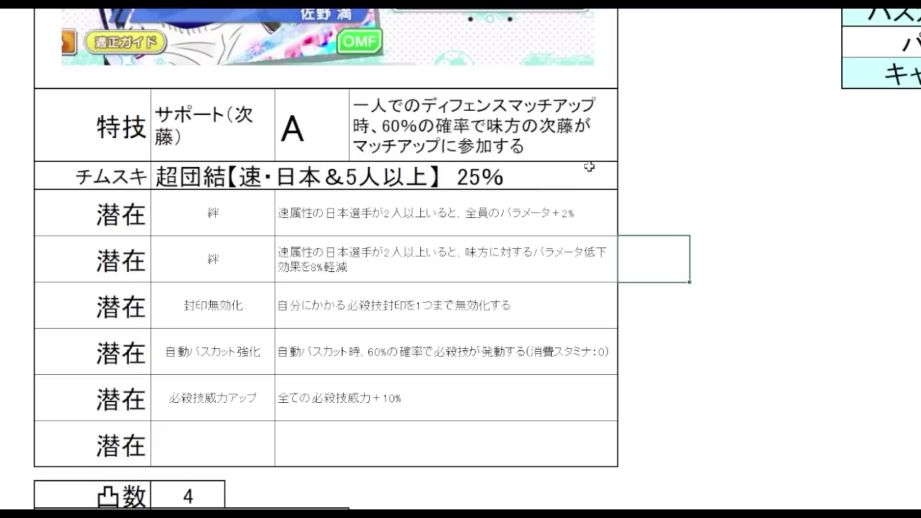
{"action": "left_click_drag", "start_coordinate": [576, 213], "coordinate": [648, 264]}
{"action": "left_click", "coordinate": [634, 259]}
{"action": "left_click_drag", "start_coordinate": [576, 231], "coordinate": [593, 257]}
{"action": "left_click", "coordinate": [648, 241]}
{"action": "left_click", "coordinate": [566, 263]}
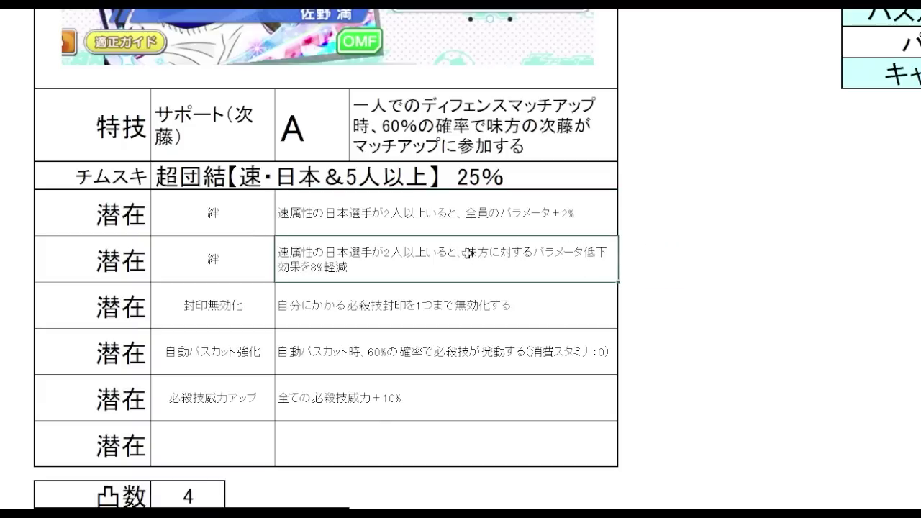
{"action": "left_click", "coordinate": [665, 269]}
{"action": "left_click", "coordinate": [714, 306]}
{"action": "left_click", "coordinate": [530, 306]}
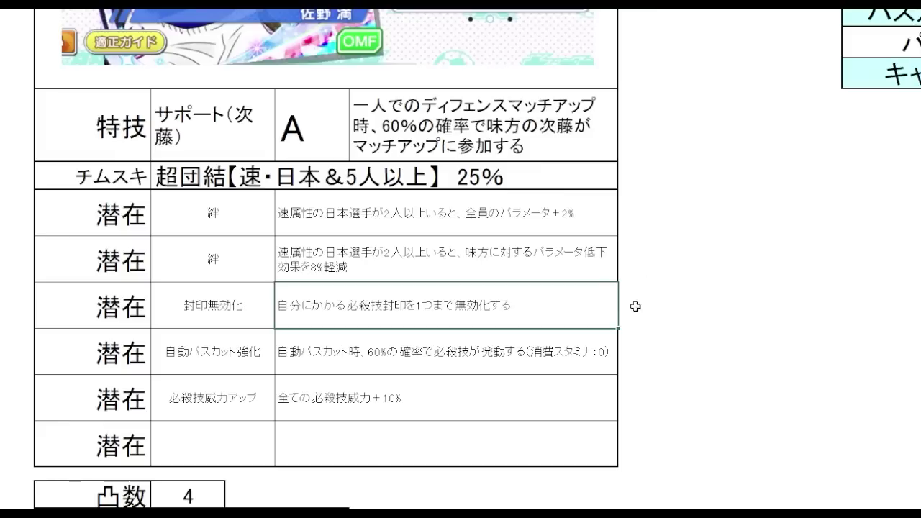
{"action": "left_click", "coordinate": [648, 350]}
{"action": "left_click", "coordinate": [601, 336]}
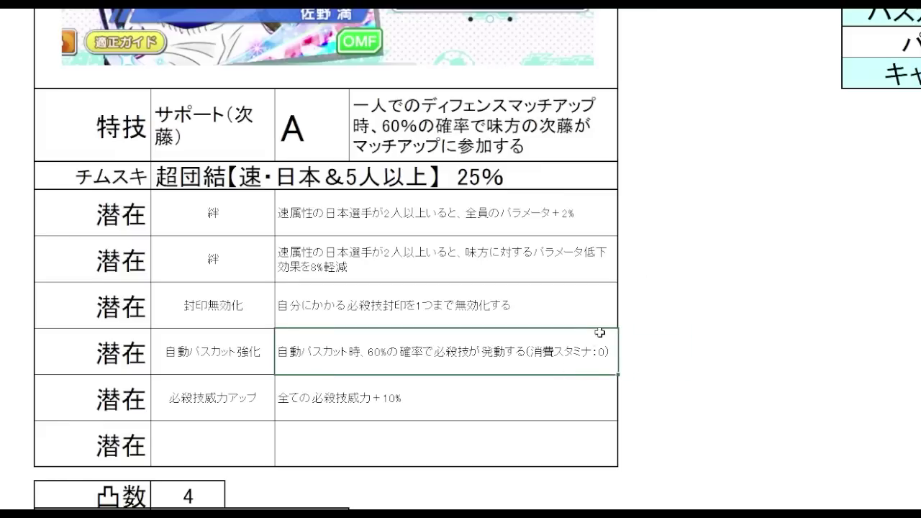
{"action": "left_click", "coordinate": [650, 405]}
{"action": "left_click", "coordinate": [614, 380]}
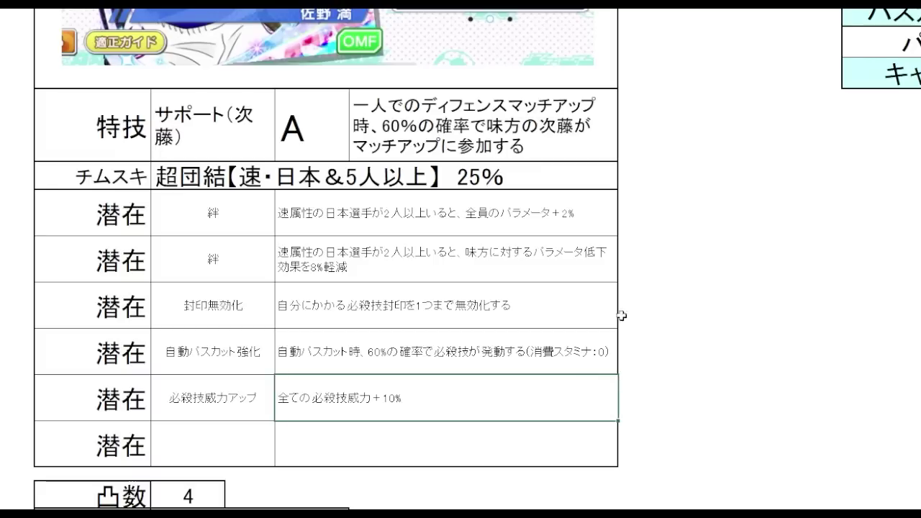
- Review the 絆 entries against the 封印無効化, 自動パスカット強化 and 必殺技威力アップ rows, and bring up the card's parameter table
{"action": "left_click", "coordinate": [666, 225]}
{"action": "left_click_drag", "start_coordinate": [224, 310], "coordinate": [411, 390]}
{"action": "left_click", "coordinate": [676, 314]}
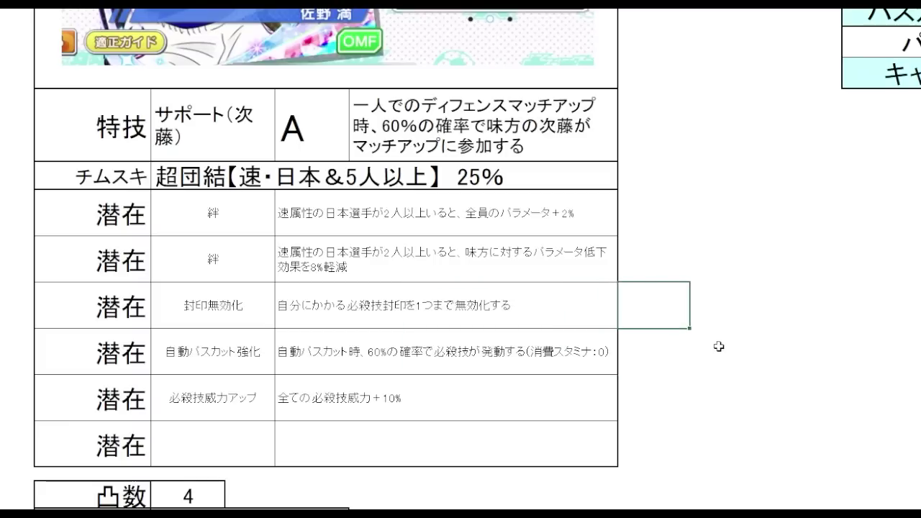
{"action": "left_click_drag", "start_coordinate": [353, 232], "coordinate": [267, 259]}
{"action": "left_click_drag", "start_coordinate": [454, 311], "coordinate": [222, 391]}
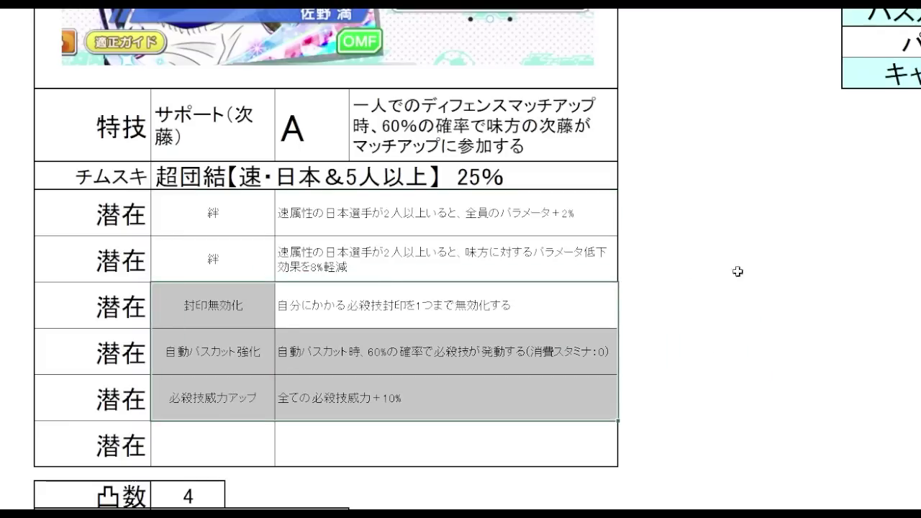
{"action": "left_click", "coordinate": [657, 208]}
{"action": "scroll", "coordinate": [767, 131], "scroll_direction": "down", "scroll_amount": 5}
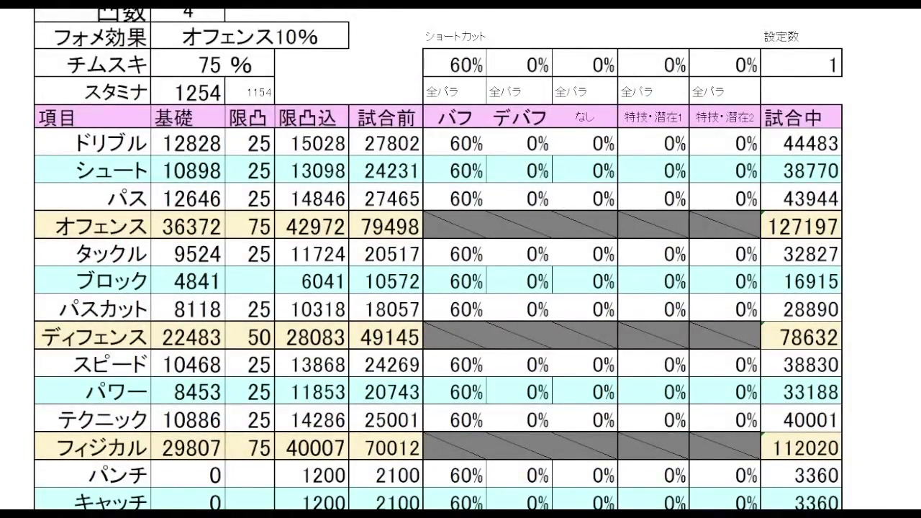
- Bring up the サポート（次藤） card's 試合中能力値 table and review its 技威力 values, starting from ドリブル
{"action": "scroll", "coordinate": [818, 203], "scroll_direction": "up", "scroll_amount": 10}
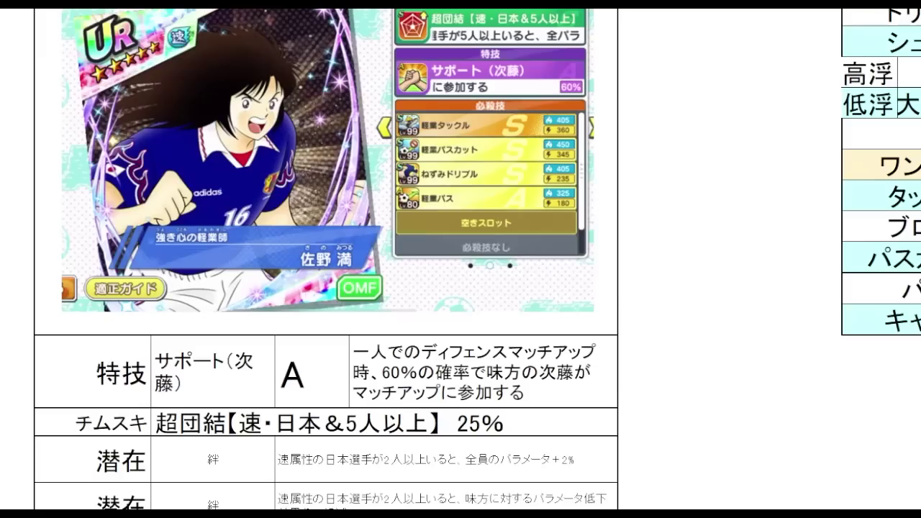
{"action": "scroll", "coordinate": [818, 204], "scroll_direction": "right", "scroll_amount": 5}
{"action": "left_click", "coordinate": [799, 184]}
{"action": "left_click", "coordinate": [732, 101]}
{"action": "left_click", "coordinate": [857, 265]}
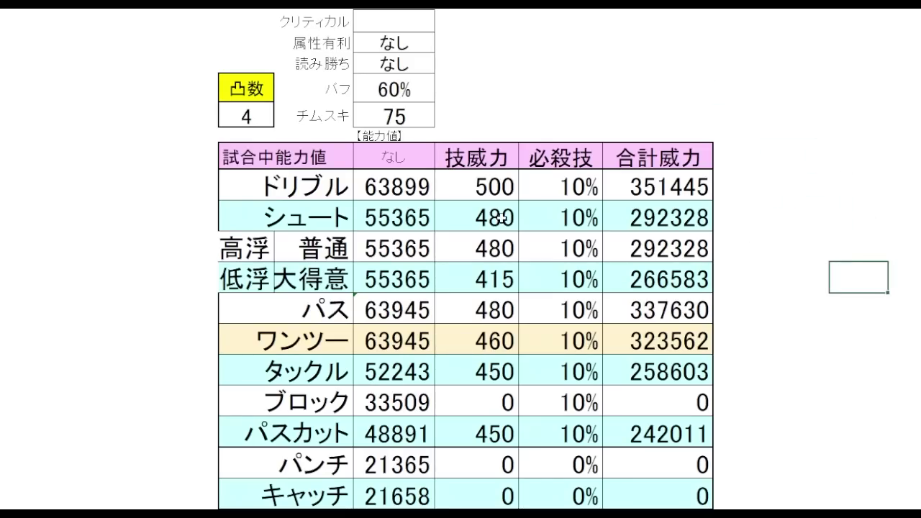
{"action": "left_click_drag", "start_coordinate": [486, 163], "coordinate": [531, 421]}
{"action": "left_click", "coordinate": [832, 297]}
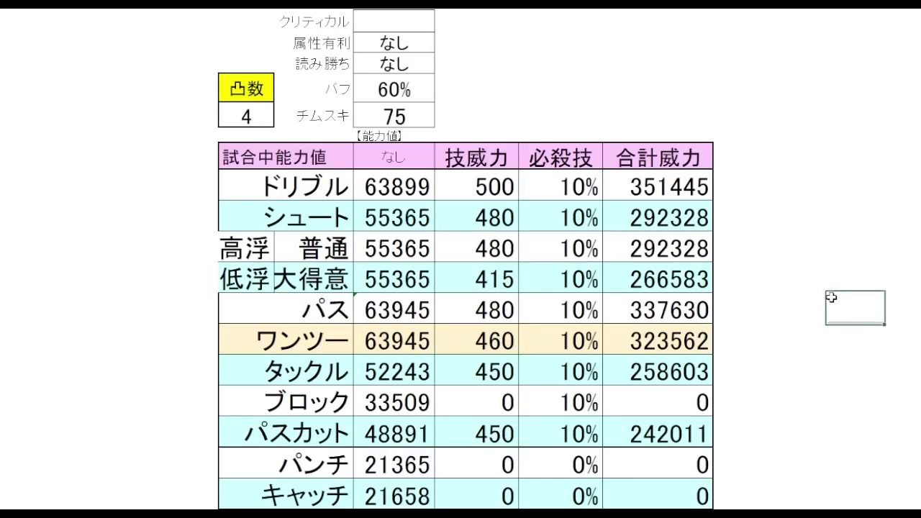
{"action": "left_click", "coordinate": [504, 189]}
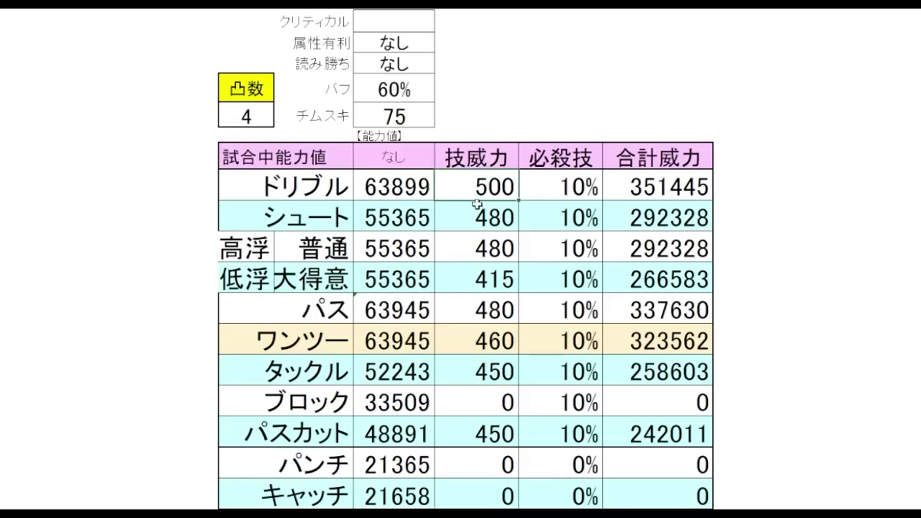
{"action": "left_click", "coordinate": [789, 188]}
{"action": "left_click", "coordinate": [797, 247]}
- Examine the card's 合計威力 values for ドリブル, シュート and パス with 読み勝ち set to なし
{"action": "left_click", "coordinate": [688, 188]}
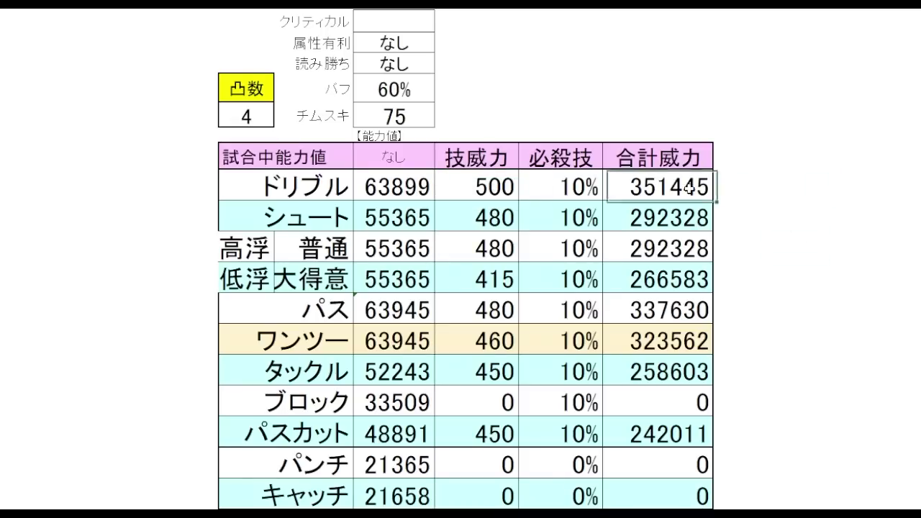
{"action": "left_click", "coordinate": [756, 187]}
{"action": "left_click", "coordinate": [808, 180]}
{"action": "left_click", "coordinate": [698, 187]}
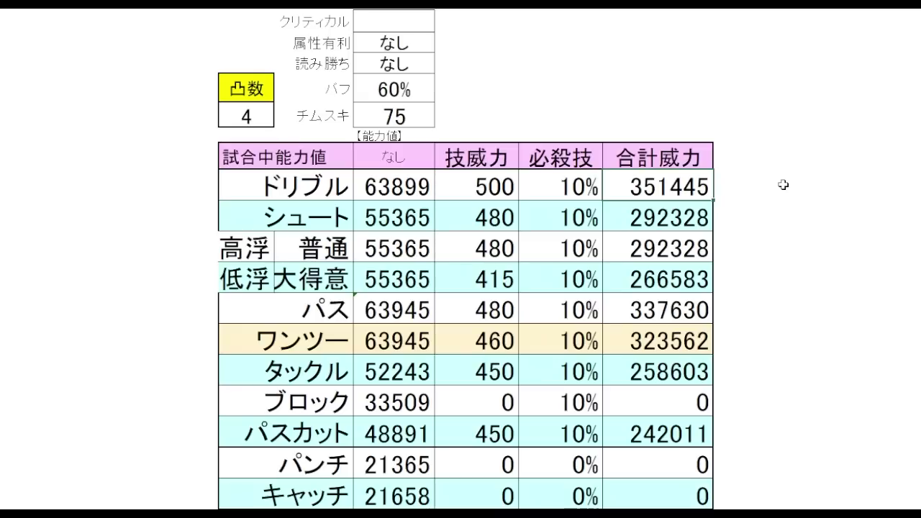
{"action": "left_click", "coordinate": [688, 218]}
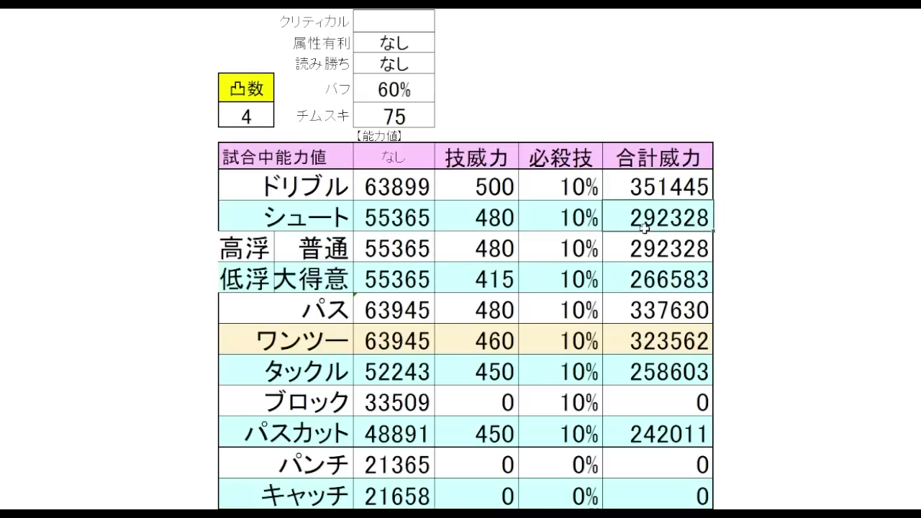
{"action": "left_click", "coordinate": [699, 312]}
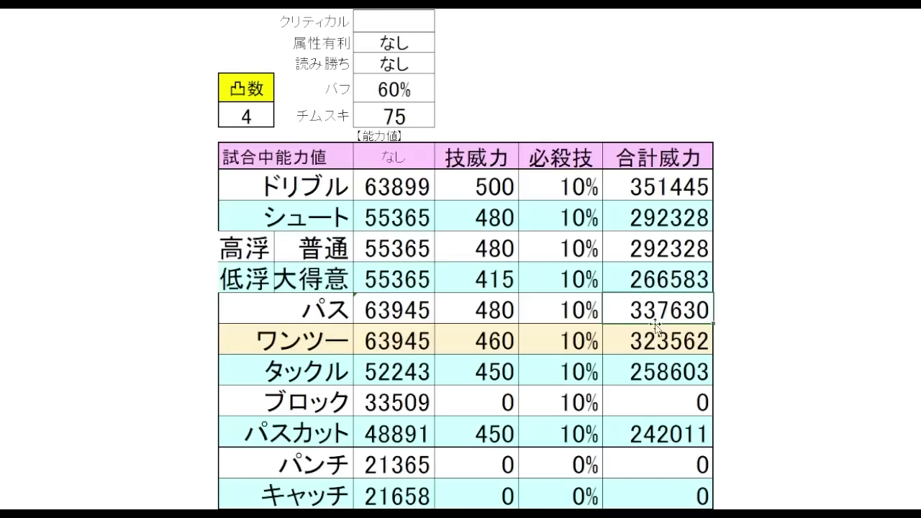
{"action": "left_click", "coordinate": [773, 308]}
{"action": "left_click", "coordinate": [684, 311]}
{"action": "left_click", "coordinate": [772, 309]}
{"action": "left_click", "coordinate": [790, 338]}
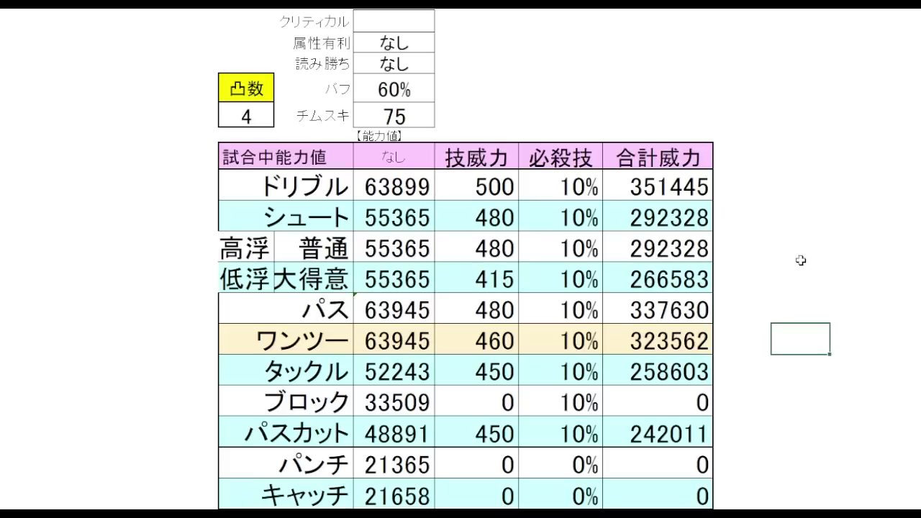
- Check the card's defensive 合計威力 values for タックル and パスカット without 読み勝ち
{"action": "left_click", "coordinate": [692, 375]}
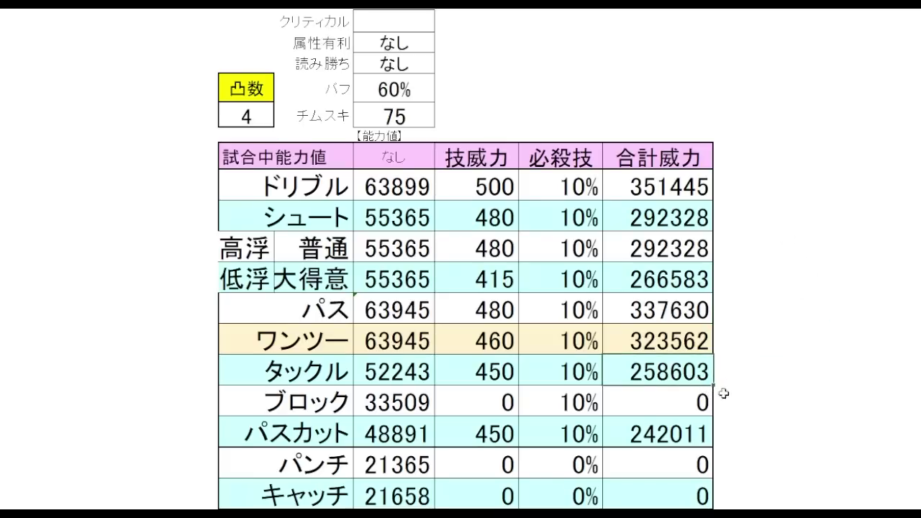
{"action": "left_click", "coordinate": [684, 431]}
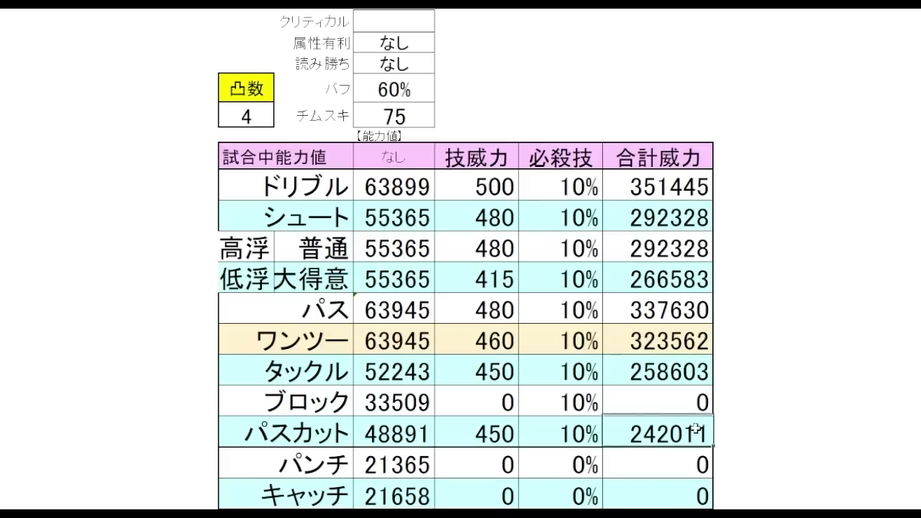
{"action": "left_click", "coordinate": [788, 378]}
{"action": "left_click", "coordinate": [540, 93]}
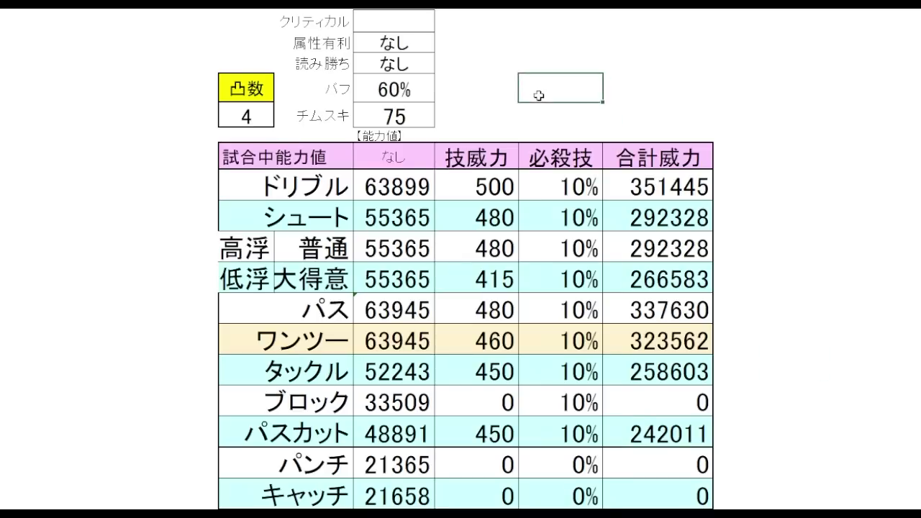
- Set the 読み勝ち condition above the 試合中能力値 table to あり
{"action": "left_click", "coordinate": [430, 68]}
{"action": "left_click", "coordinate": [442, 70]}
{"action": "left_click", "coordinate": [395, 90]}
{"action": "left_click", "coordinate": [801, 277]}
- Review the タックル and パスカット 合計威力 values with 読み勝ち applied
{"action": "left_click", "coordinate": [702, 375]}
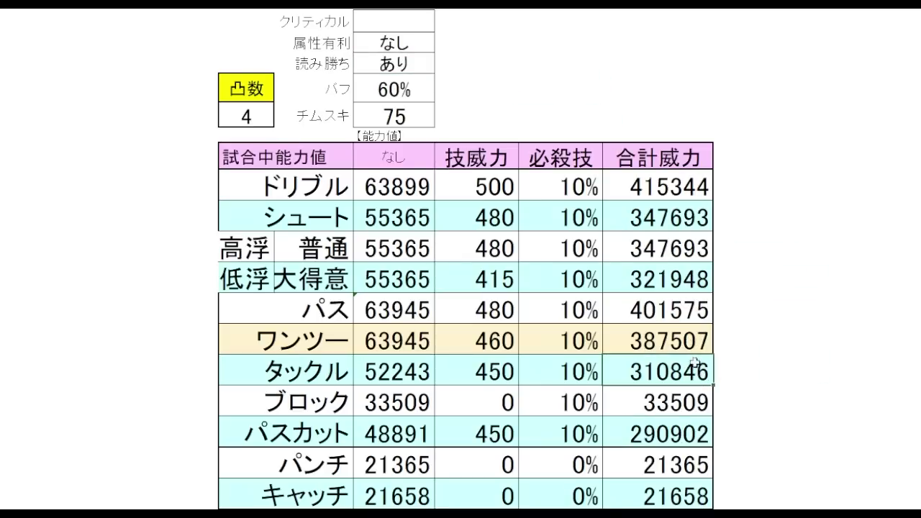
{"action": "left_click", "coordinate": [696, 432]}
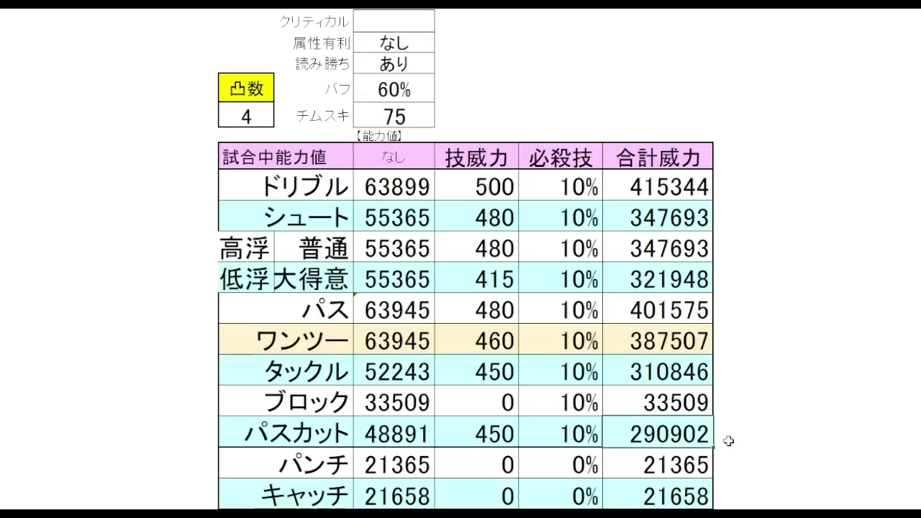
{"action": "left_click", "coordinate": [791, 368]}
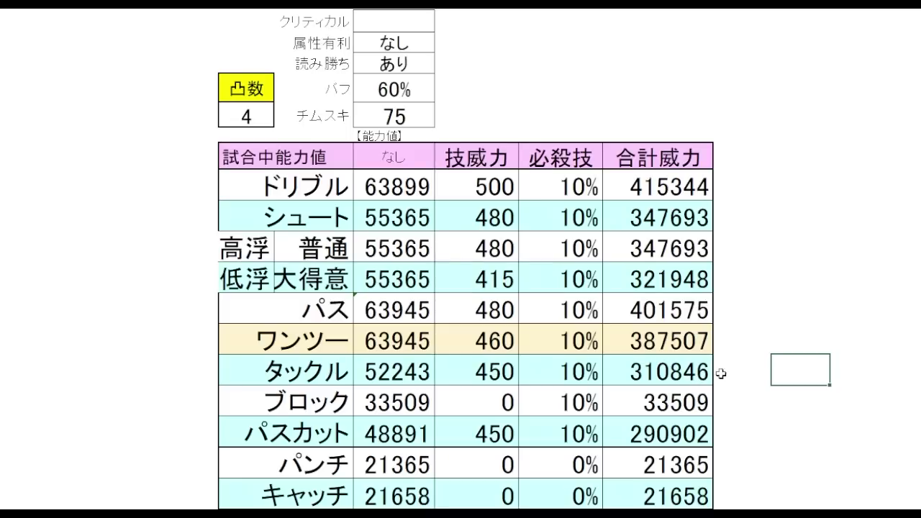
{"action": "left_click", "coordinate": [759, 375]}
{"action": "left_click", "coordinate": [812, 370]}
{"action": "left_click", "coordinate": [700, 376]}
{"action": "left_click", "coordinate": [696, 426]}
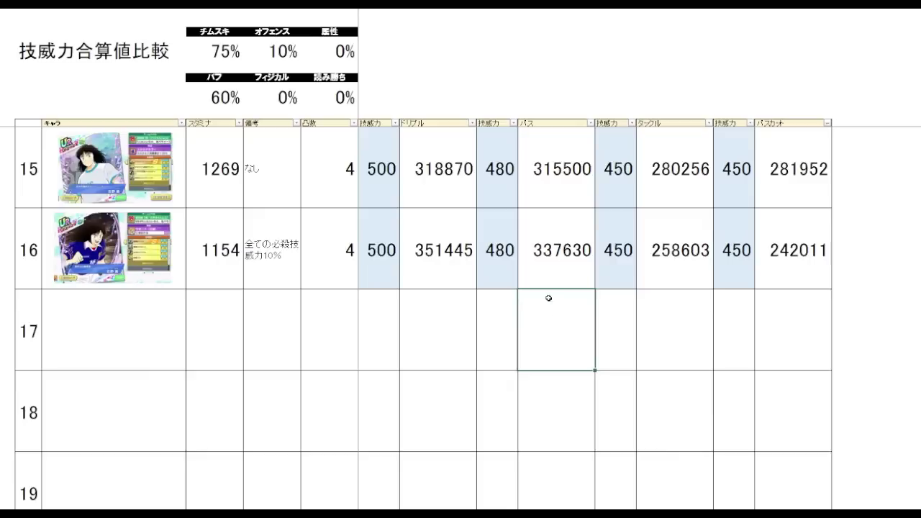
- Switch to the 技威力合算値比較 sheet and sort the cards by ドリブル in descending order
{"action": "scroll", "coordinate": [545, 294], "scroll_direction": "up", "scroll_amount": 5}
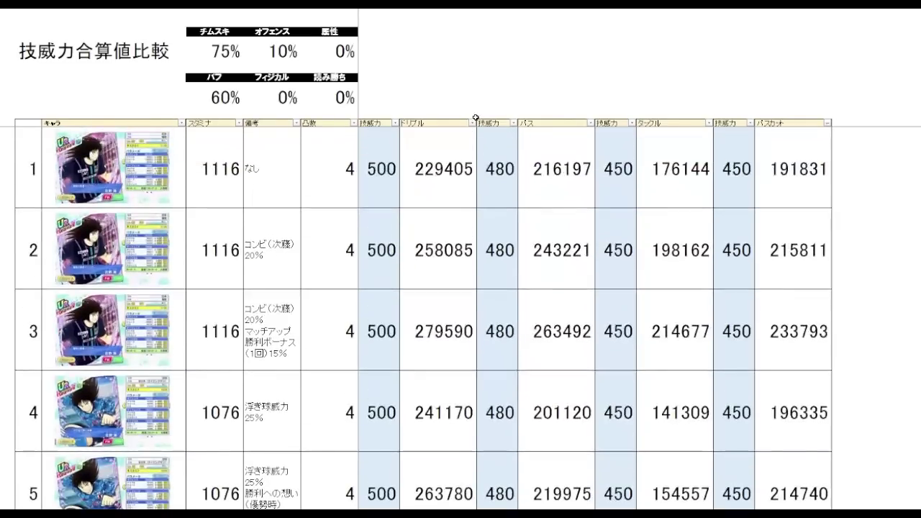
{"action": "key", "text": "ctrl+Page_Down"}
{"action": "left_click", "coordinate": [454, 85]}
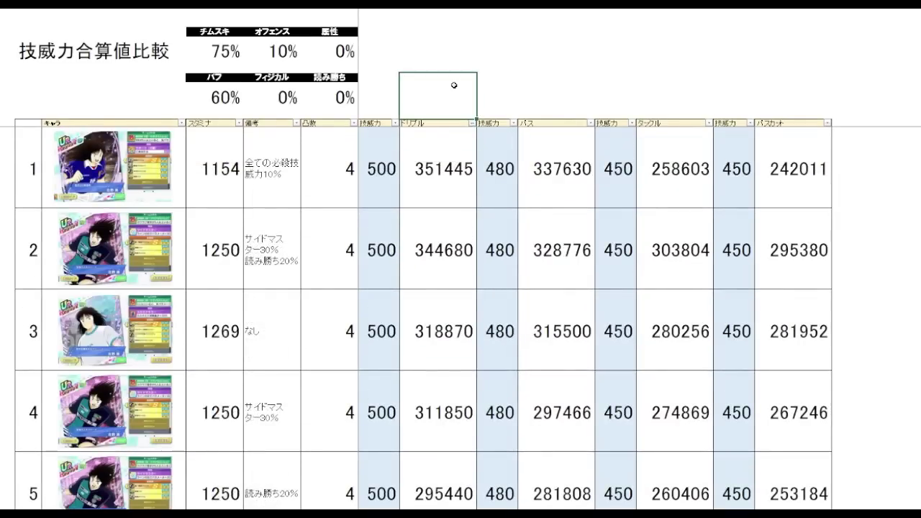
- Compare the ドリブル totals and 備考 conditions of the three top-ranked cards
{"action": "left_click", "coordinate": [292, 188]}
{"action": "left_click", "coordinate": [448, 188]}
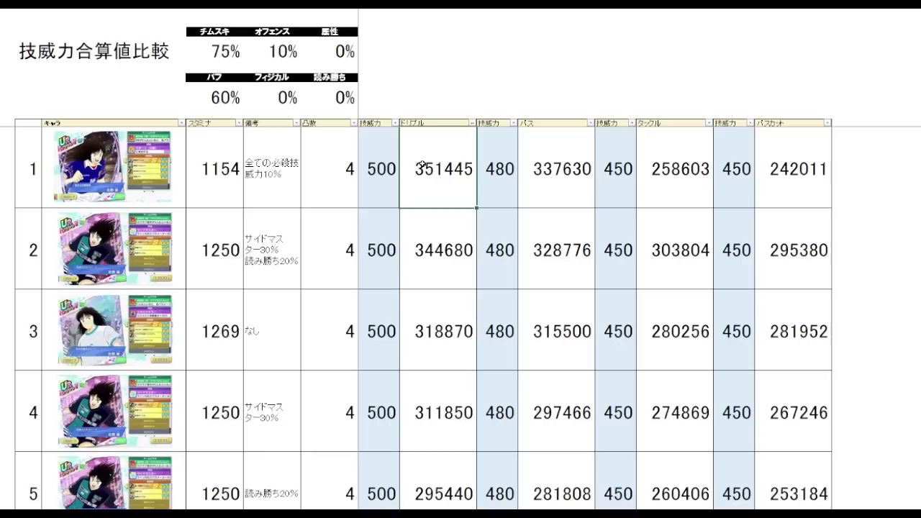
{"action": "left_click", "coordinate": [436, 258]}
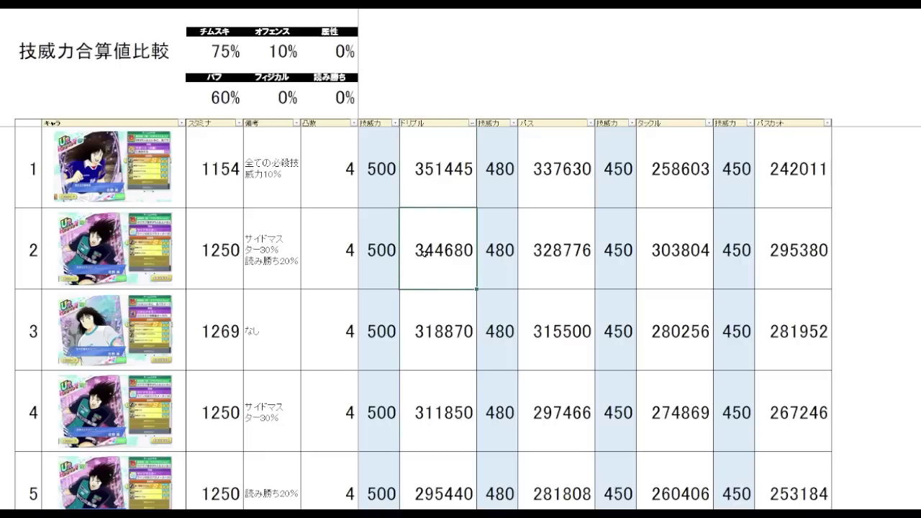
{"action": "left_click", "coordinate": [286, 287]}
{"action": "left_click", "coordinate": [437, 265]}
{"action": "left_click", "coordinate": [437, 346]}
{"action": "left_click", "coordinate": [261, 356]}
{"action": "left_click", "coordinate": [428, 327]}
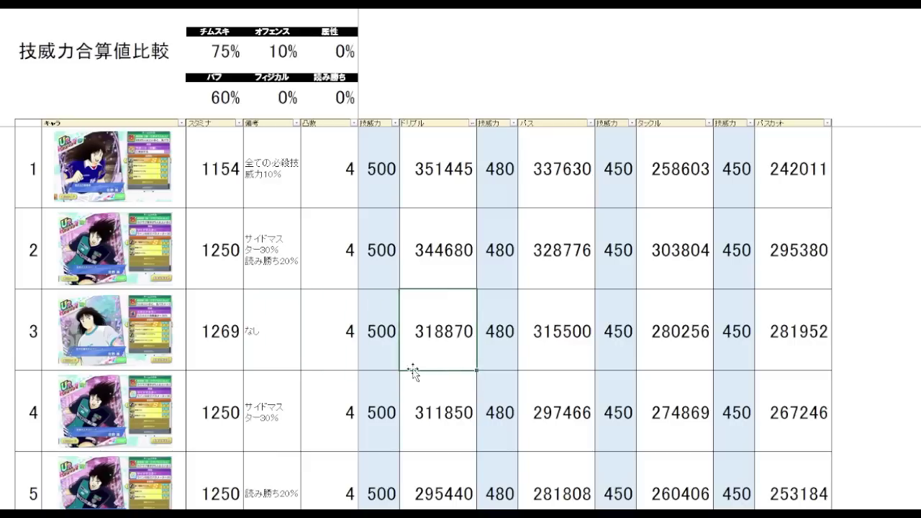
{"action": "left_click", "coordinate": [472, 194]}
{"action": "left_click", "coordinate": [445, 328]}
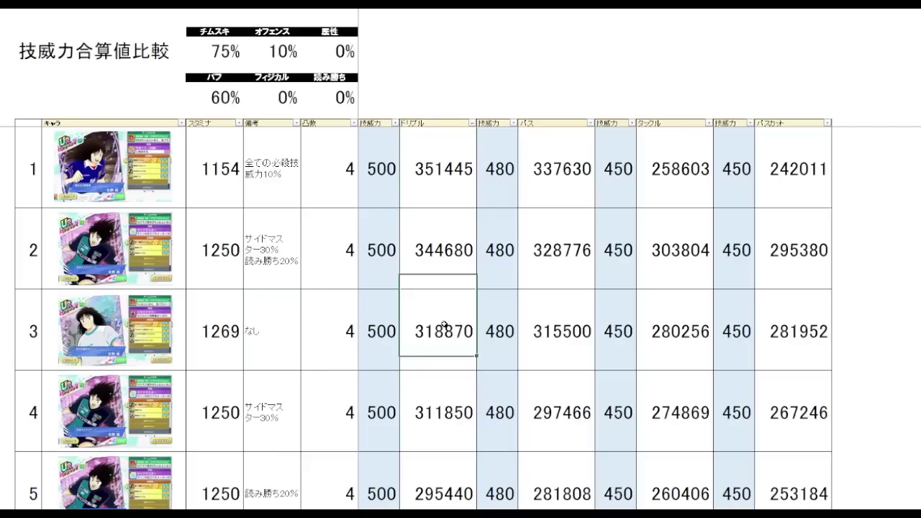
{"action": "left_click", "coordinate": [453, 169]}
- Sort the comparison table by パス in descending order and compare the totals of the top three cards
{"action": "left_click", "coordinate": [588, 152]}
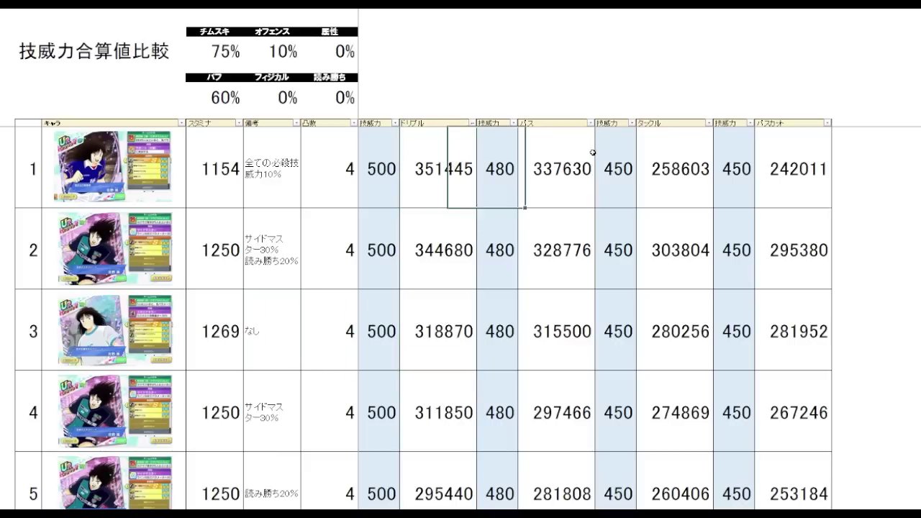
{"action": "left_click", "coordinate": [569, 77]}
{"action": "left_click", "coordinate": [582, 193]}
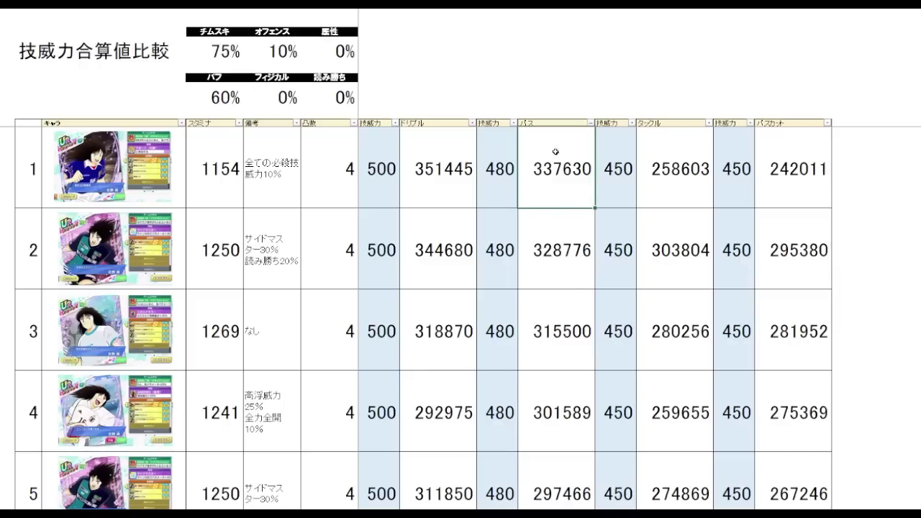
{"action": "left_click", "coordinate": [583, 278]}
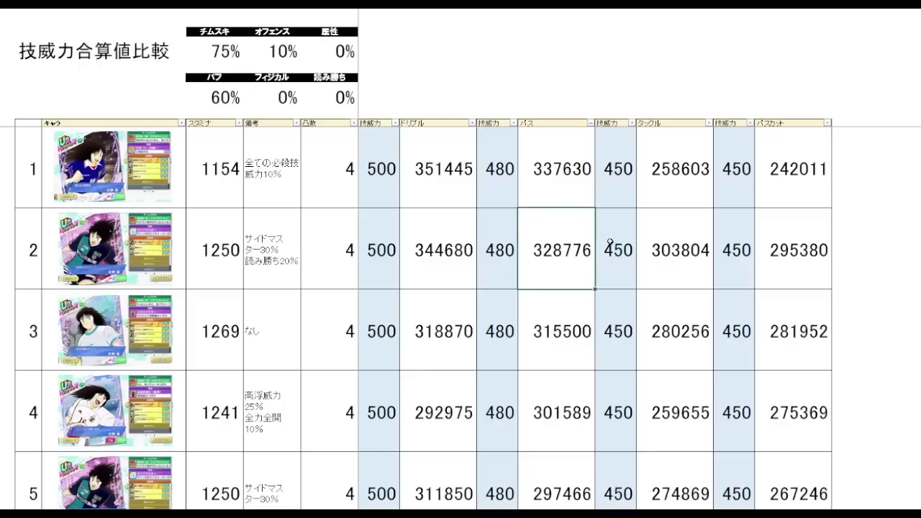
{"action": "left_click", "coordinate": [561, 350]}
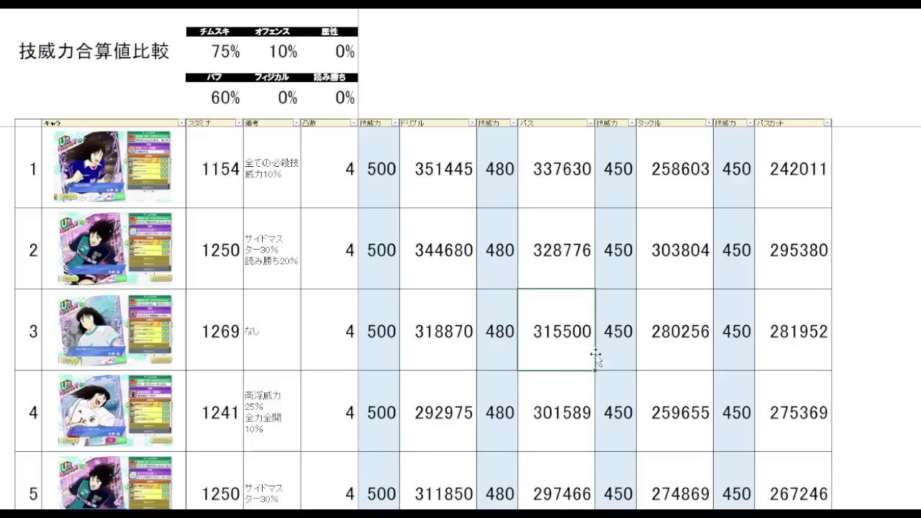
{"action": "left_click", "coordinate": [562, 196]}
{"action": "left_click", "coordinate": [562, 338]}
{"action": "left_click", "coordinate": [558, 189]}
- Sort the comparison table by タックル in descending order
{"action": "left_click", "coordinate": [590, 95]}
{"action": "left_click", "coordinate": [692, 92]}
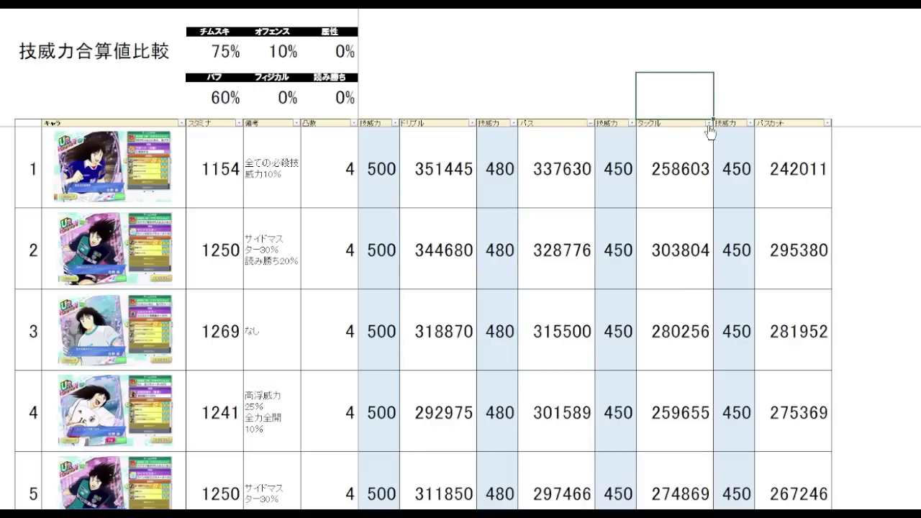
{"action": "left_click", "coordinate": [715, 83]}
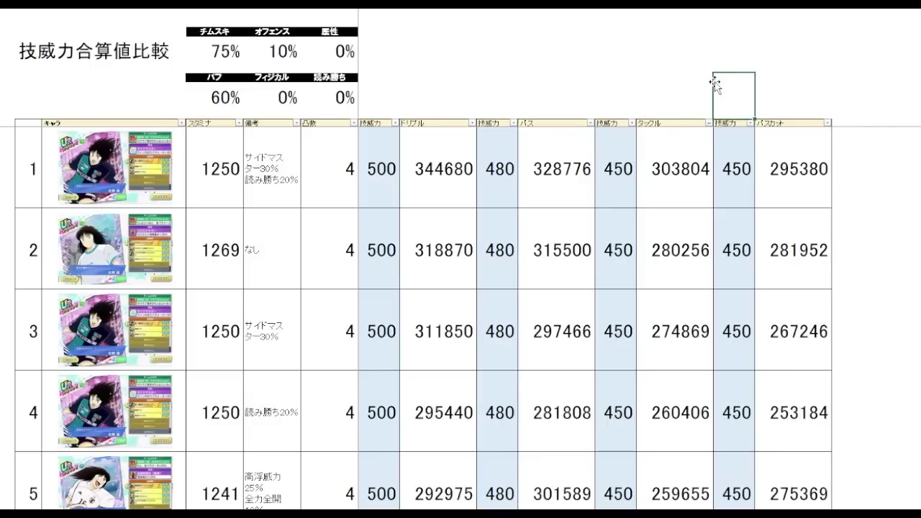
{"action": "left_click", "coordinate": [677, 80]}
- Compare the タックル totals from rank 1 down to the 全ての必殺技威力10% card
{"action": "left_click", "coordinate": [690, 185]}
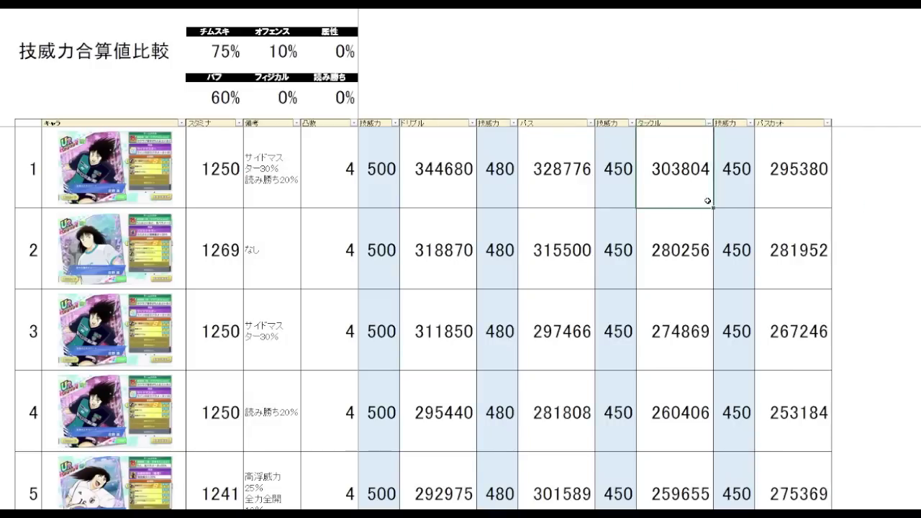
{"action": "left_click", "coordinate": [702, 223]}
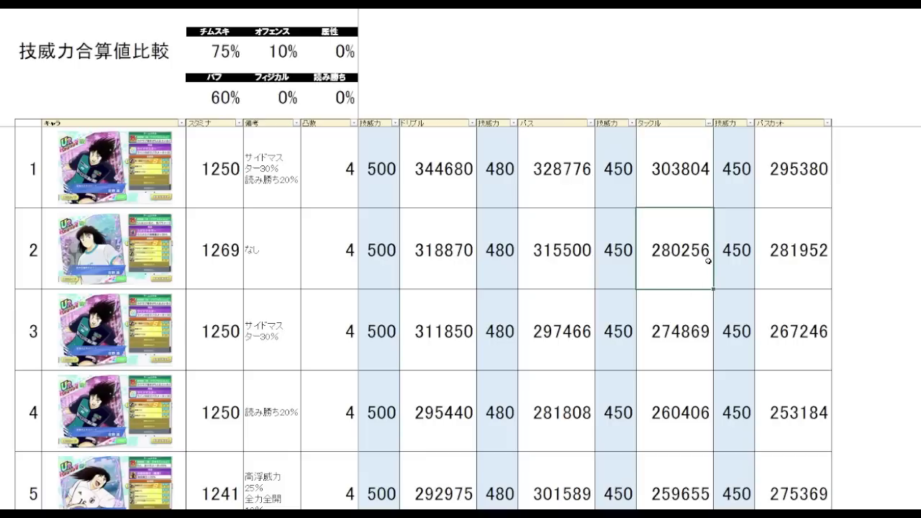
{"action": "key", "text": "Down"}
{"action": "key", "text": "Down"}
{"action": "key", "text": "Down"}
{"action": "key", "text": "Down"}
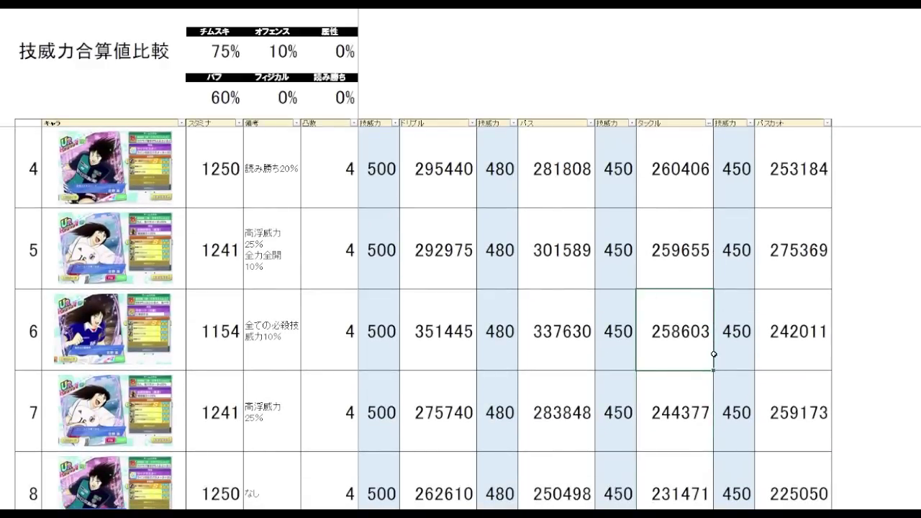
{"action": "key", "text": "Up"}
{"action": "key", "text": "Up"}
{"action": "key", "text": "Up"}
{"action": "key", "text": "Up"}
{"action": "key", "text": "Up"}
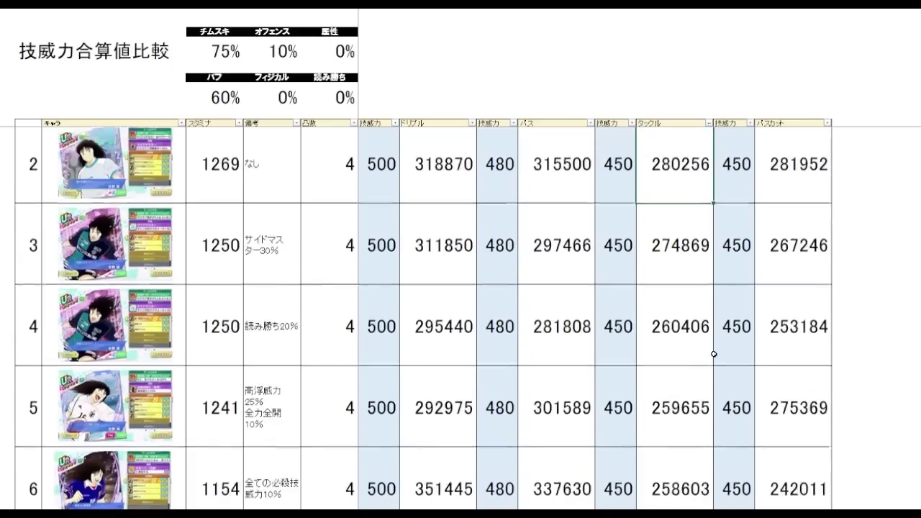
{"action": "key", "text": "Down"}
{"action": "key", "text": "Down"}
{"action": "key", "text": "Down"}
{"action": "key", "text": "Down"}
{"action": "key", "text": "Down"}
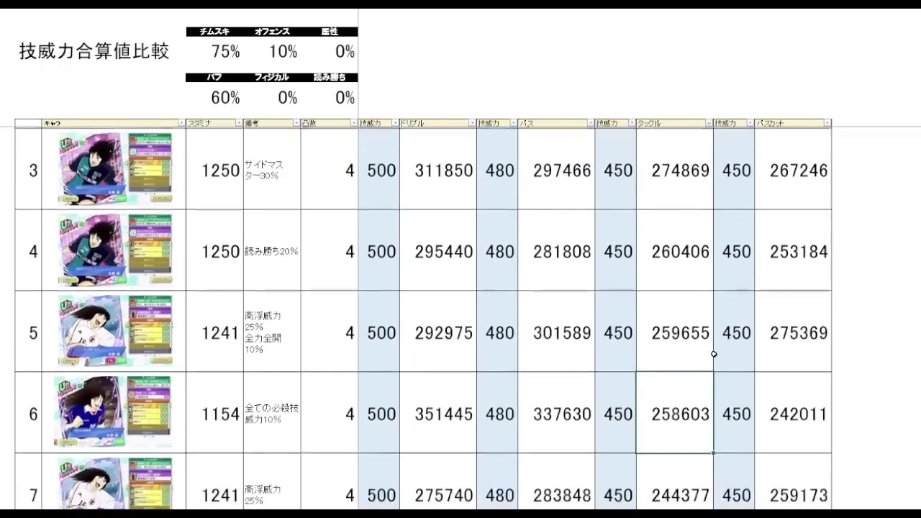
- Sort the comparison table by パスカット in descending order and check the top-ranked card's total
{"action": "scroll", "coordinate": [778, 238], "scroll_direction": "up", "scroll_amount": 1}
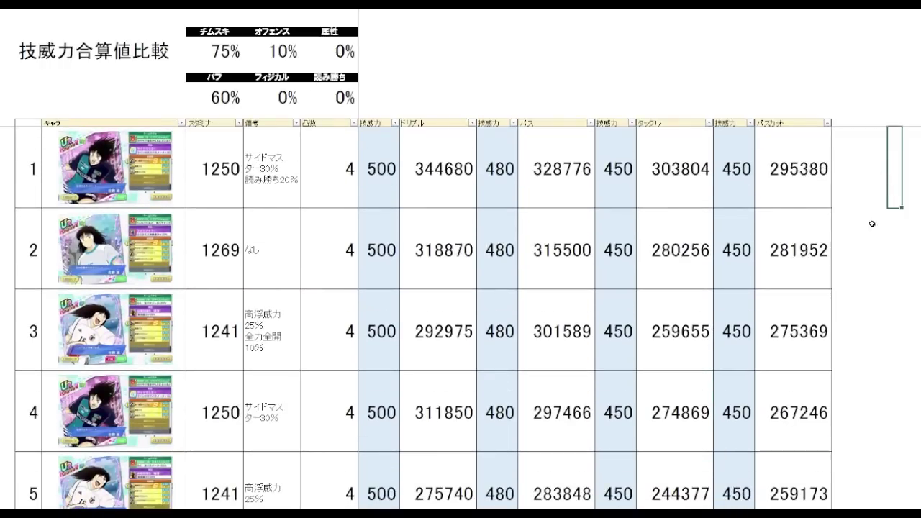
{"action": "left_click", "coordinate": [868, 251]}
{"action": "left_click", "coordinate": [802, 187]}
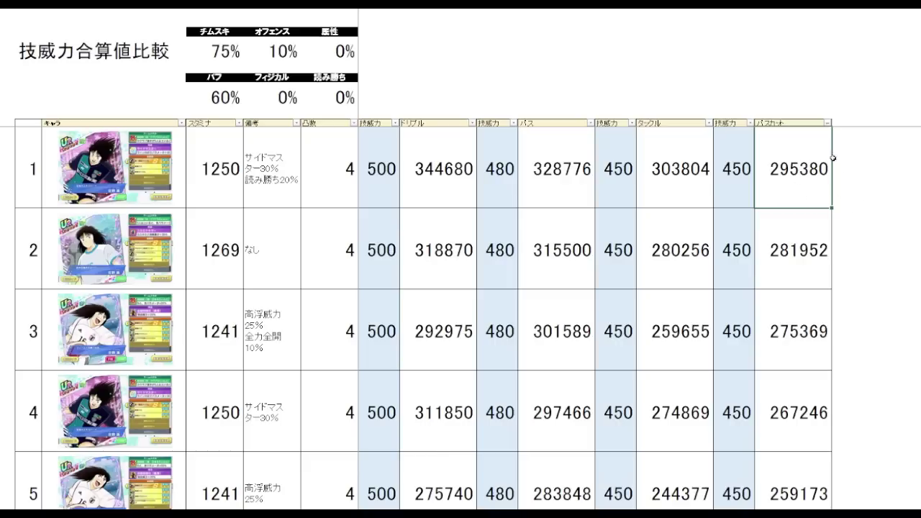
- Compare the パスカット totals from the rank 2 card down the comparison table
{"action": "left_click", "coordinate": [809, 269]}
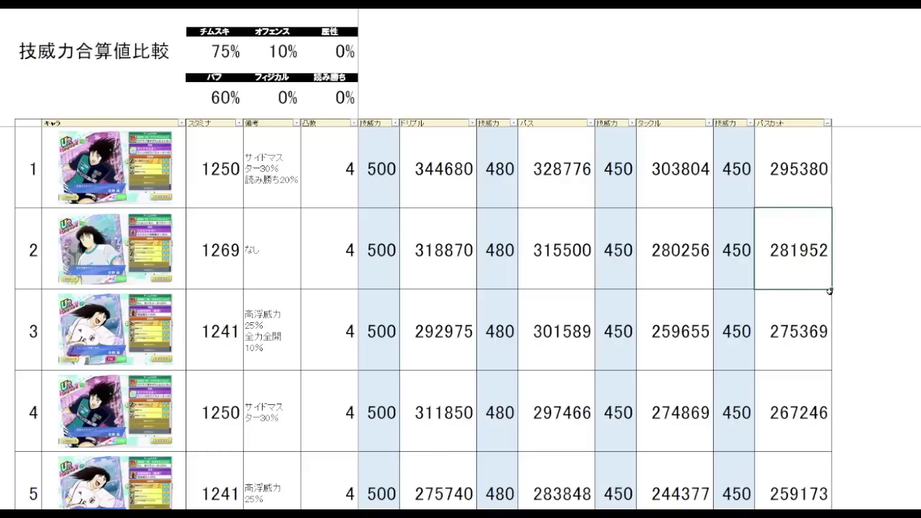
{"action": "key", "text": "Down"}
{"action": "key", "text": "Down"}
{"action": "key", "text": "Down"}
{"action": "key", "text": "Down"}
{"action": "key", "text": "Down"}
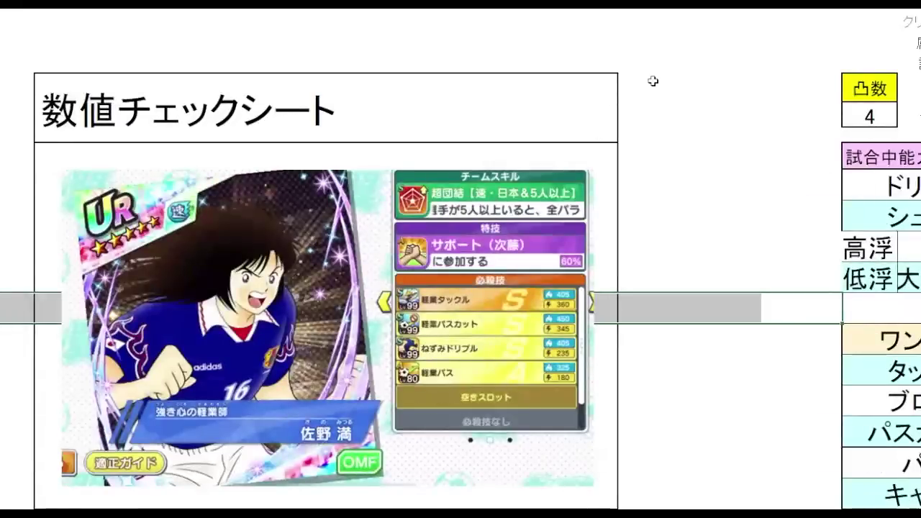
- Review the サポート（次藤） card's 特技, チムスキ and parameter table on its 数値チェックシート
{"action": "scroll", "coordinate": [720, 134], "scroll_direction": "down", "scroll_amount": 5}
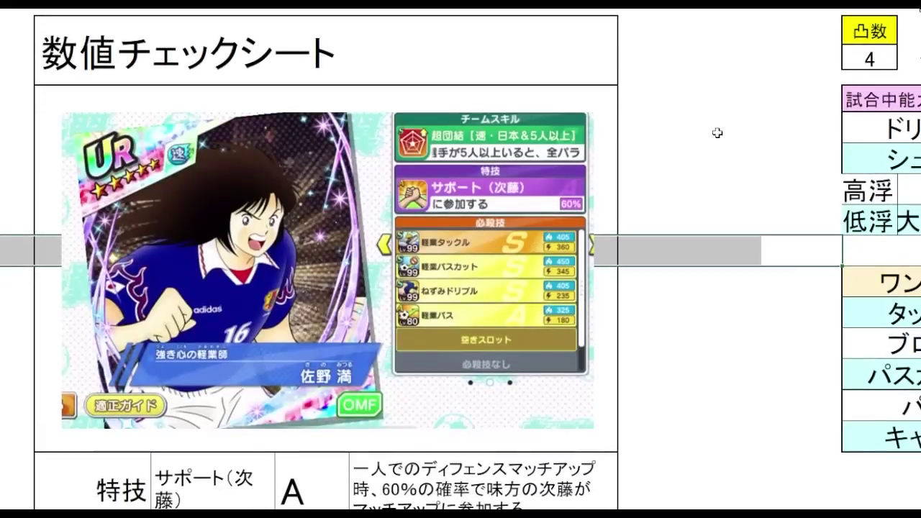
{"action": "scroll", "coordinate": [708, 134], "scroll_direction": "down", "scroll_amount": 10}
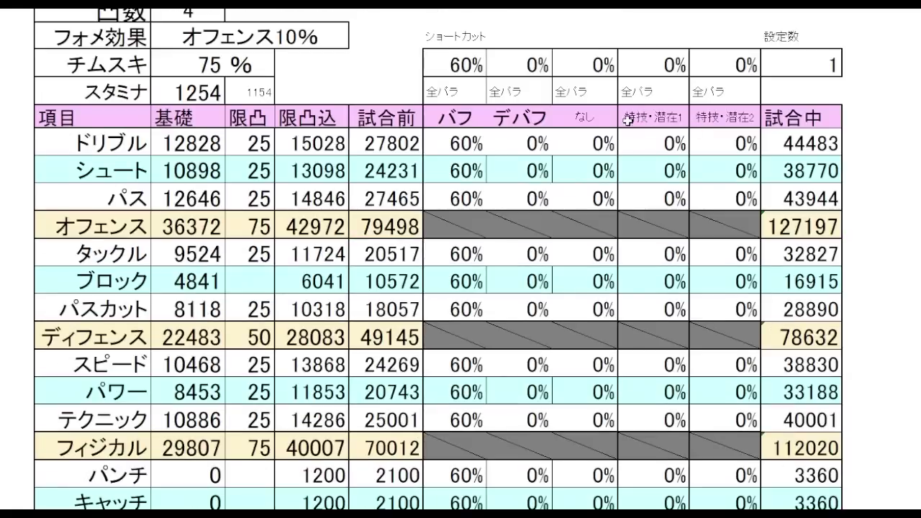
{"action": "left_click", "coordinate": [895, 287]}
{"action": "left_click", "coordinate": [909, 279]}
{"action": "scroll", "coordinate": [477, 231], "scroll_direction": "up", "scroll_amount": 8}
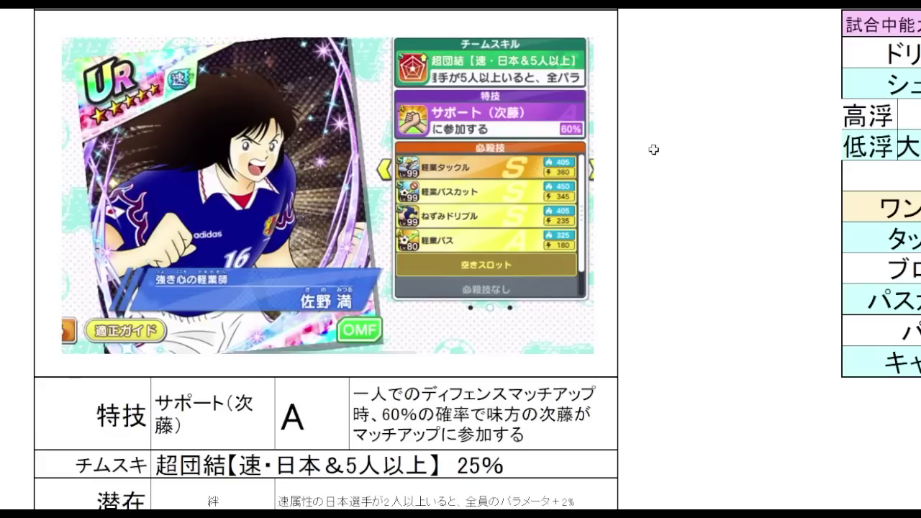
{"action": "scroll", "coordinate": [673, 155], "scroll_direction": "down", "scroll_amount": 15}
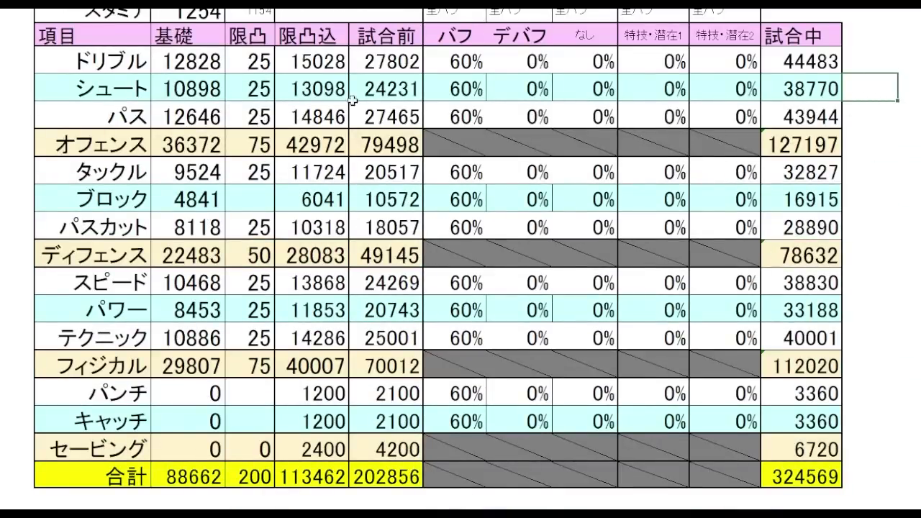
- Set the 限凸 of シュート and パワー to 0 and clear the 限凸 values from タックル through パスカット
{"action": "left_click", "coordinate": [260, 88]}
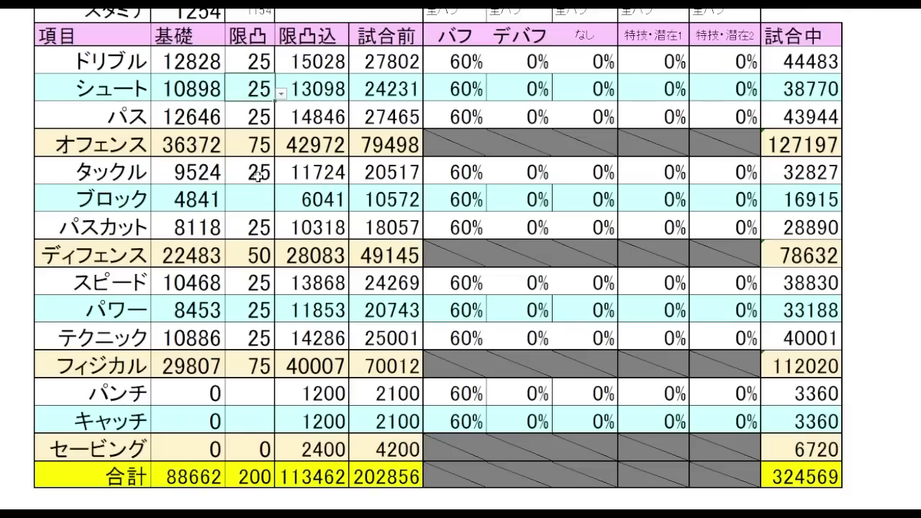
{"action": "type", "text": "0"}
{"action": "key", "text": "Return"}
{"action": "left_click_drag", "start_coordinate": [253, 172], "coordinate": [253, 221]}
{"action": "key", "text": "Delete"}
{"action": "left_click", "coordinate": [261, 309]}
{"action": "type", "text": "0"}
{"action": "left_click", "coordinate": [250, 200]}
{"action": "left_click", "coordinate": [899, 167]}
{"action": "left_click", "coordinate": [910, 198]}
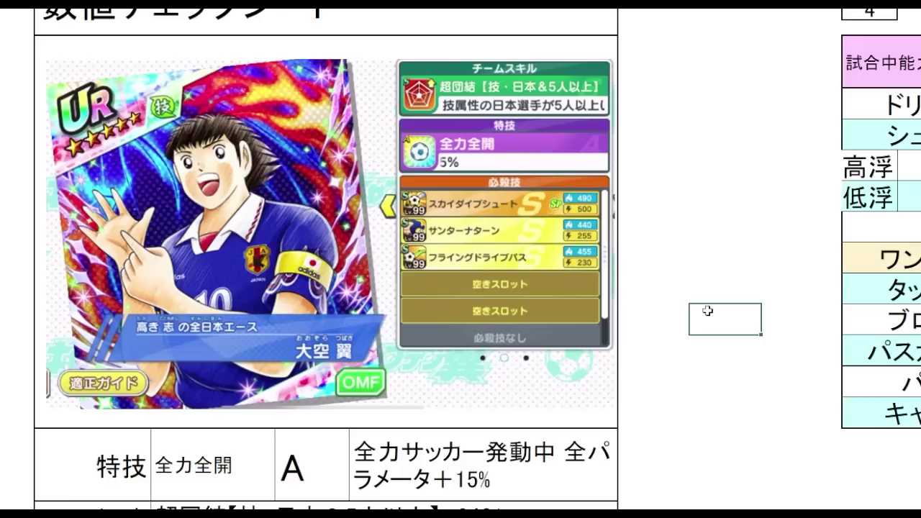
- Examine the 必殺技, 特技 and チムスキ of the 全力全開 card on its 数値チェックシート
{"action": "left_click", "coordinate": [680, 155]}
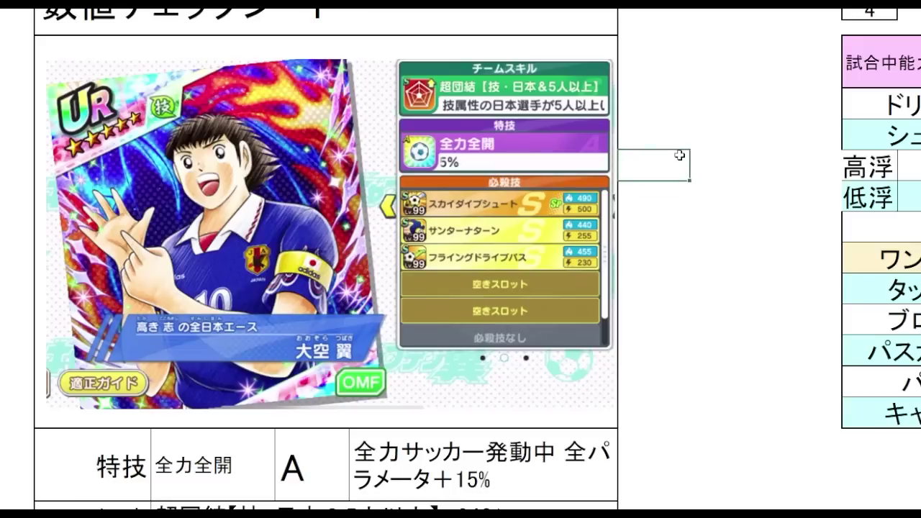
{"action": "left_click", "coordinate": [667, 224]}
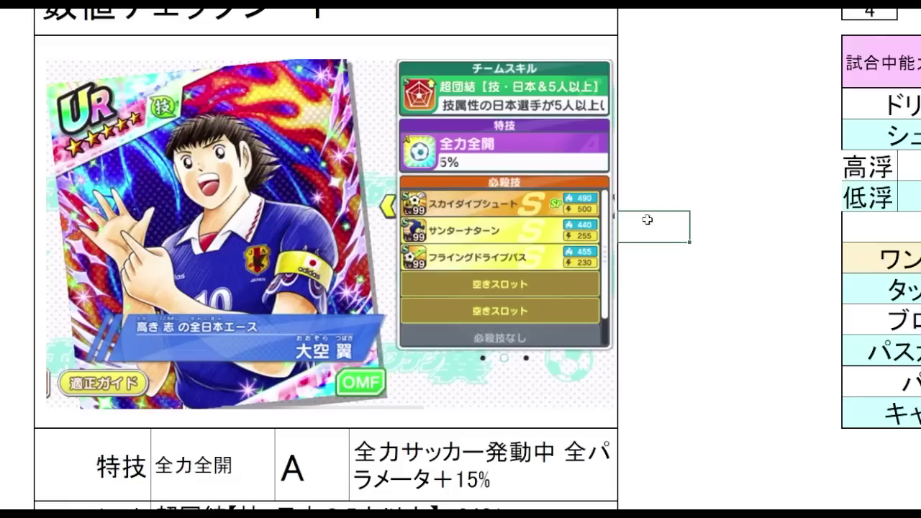
{"action": "left_click", "coordinate": [649, 264]}
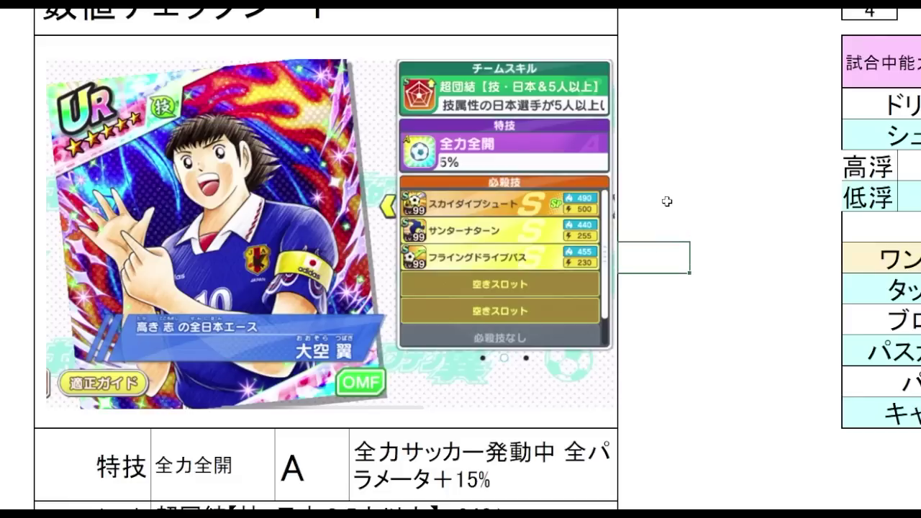
{"action": "scroll", "coordinate": [667, 201], "scroll_direction": "down", "scroll_amount": 3}
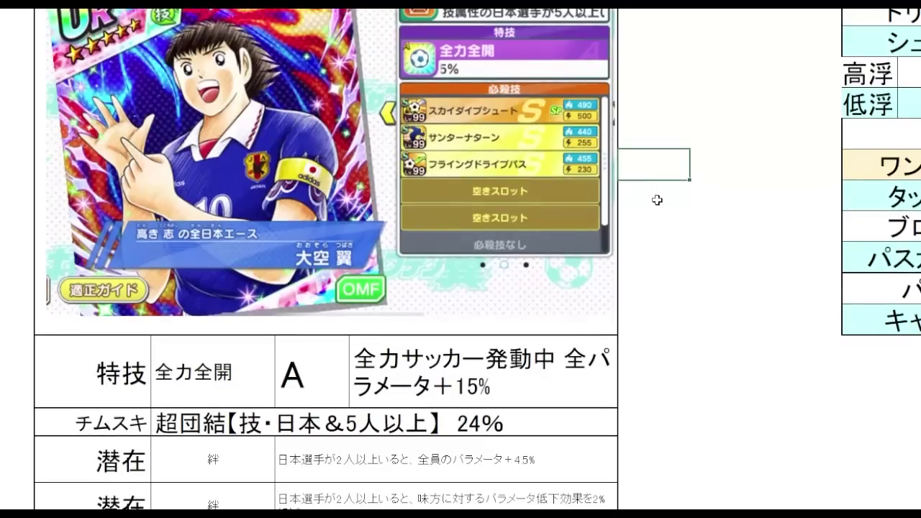
{"action": "scroll", "coordinate": [656, 199], "scroll_direction": "down", "scroll_amount": 3}
{"action": "left_click", "coordinate": [668, 296]}
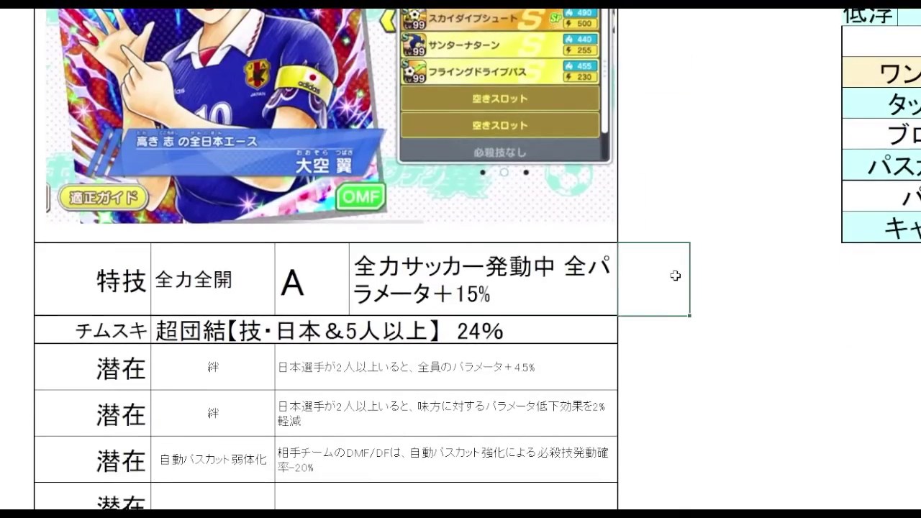
{"action": "scroll", "coordinate": [675, 279], "scroll_direction": "down", "scroll_amount": 2}
{"action": "left_click", "coordinate": [665, 243]}
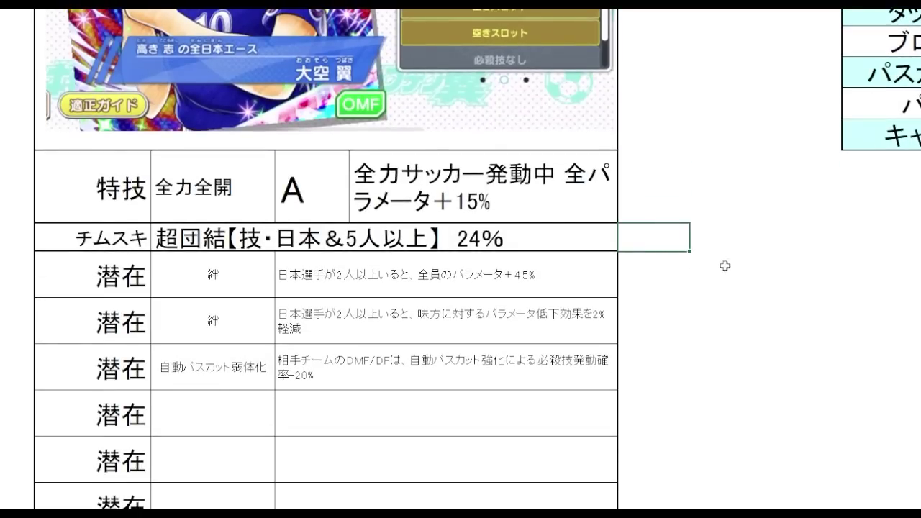
- Read the 全力全開 card's first 絆 潜在 entry, the one raising all members' parameters
{"action": "left_click", "coordinate": [647, 285]}
{"action": "left_click", "coordinate": [522, 235]}
{"action": "left_click", "coordinate": [661, 281]}
{"action": "left_click", "coordinate": [697, 341]}
{"action": "left_click", "coordinate": [526, 286]}
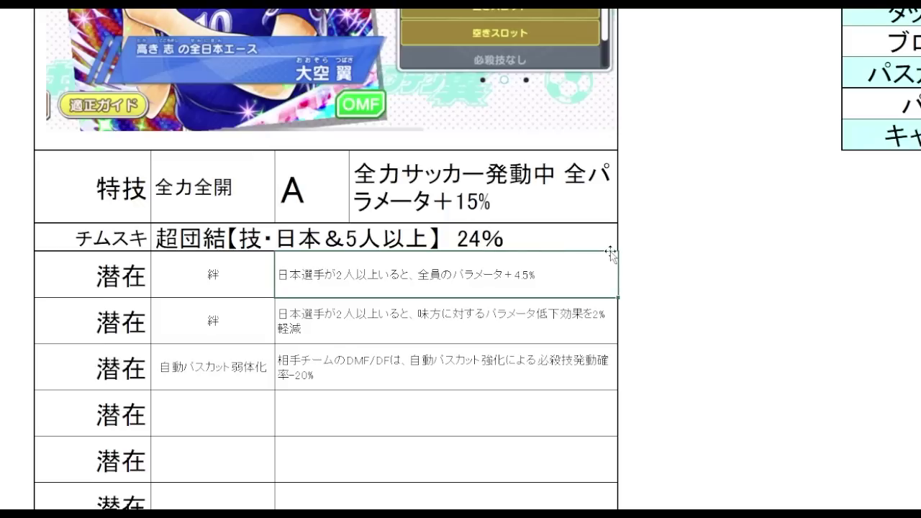
- Read the card's second 絆 潜在 entry and its 自動パスカット弱体化 entry
{"action": "left_click", "coordinate": [595, 319]}
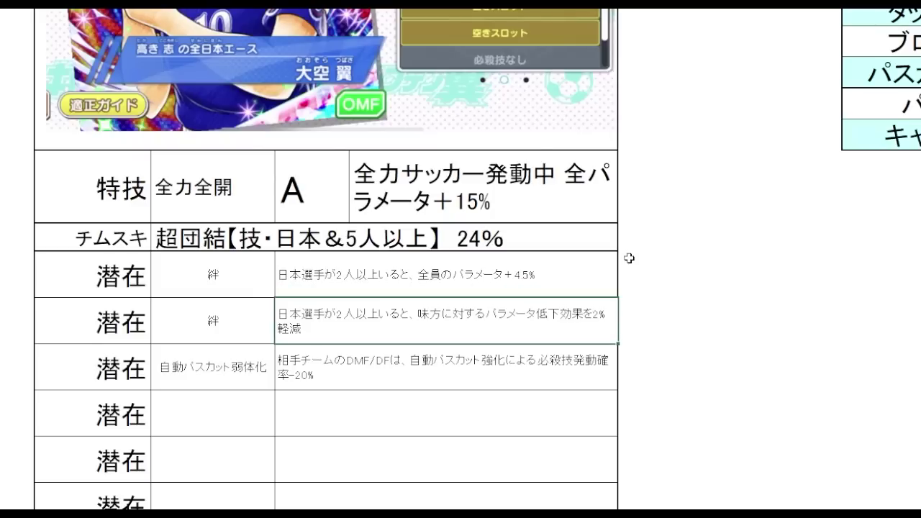
{"action": "left_click", "coordinate": [690, 316]}
{"action": "left_click", "coordinate": [559, 325]}
{"action": "mouse_move", "coordinate": [666, 315]}
{"action": "left_mouse_down"}
{"action": "mouse_move", "coordinate": [586, 302]}
{"action": "mouse_move", "coordinate": [678, 323]}
{"action": "left_mouse_up"}
{"action": "left_click", "coordinate": [689, 355]}
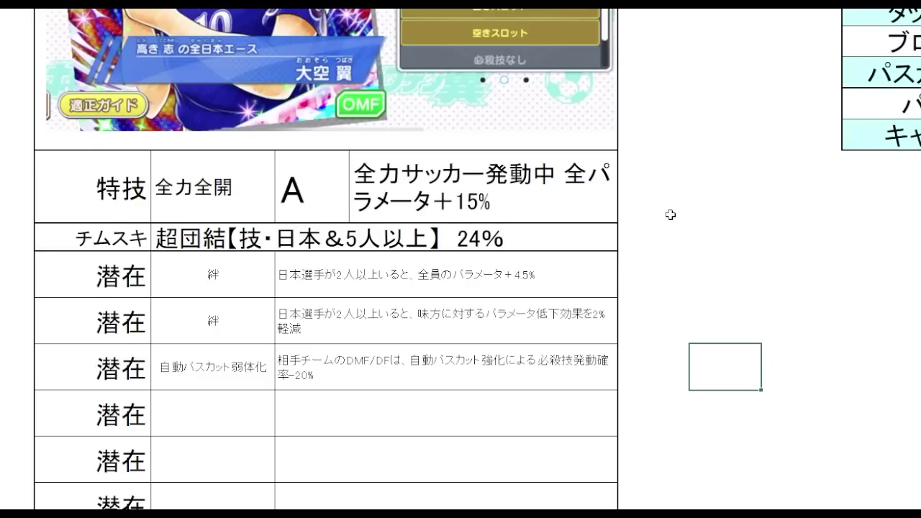
{"action": "scroll", "coordinate": [669, 214], "scroll_direction": "down", "scroll_amount": 2}
{"action": "mouse_move", "coordinate": [672, 348]}
{"action": "left_mouse_down"}
{"action": "mouse_move", "coordinate": [380, 249]}
{"action": "mouse_move", "coordinate": [351, 278]}
{"action": "mouse_move", "coordinate": [283, 277]}
{"action": "left_mouse_up"}
{"action": "left_click_drag", "start_coordinate": [650, 309], "coordinate": [233, 354]}
{"action": "left_click", "coordinate": [707, 257]}
- Review the card's parameter table from 凸数 and フォメ効果 down to the フィジカル rows
{"action": "scroll", "coordinate": [708, 133], "scroll_direction": "down", "scroll_amount": 3}
{"action": "left_click", "coordinate": [701, 129]}
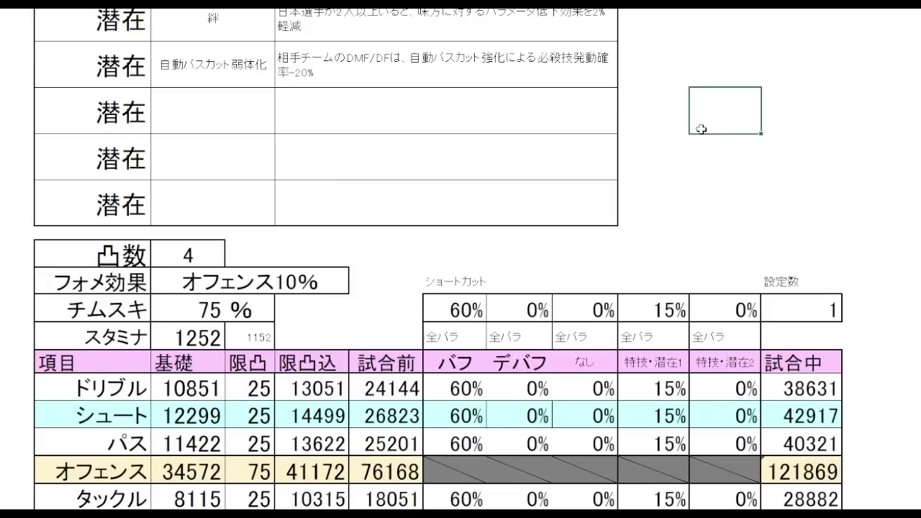
{"action": "scroll", "coordinate": [790, 93], "scroll_direction": "down", "scroll_amount": 2}
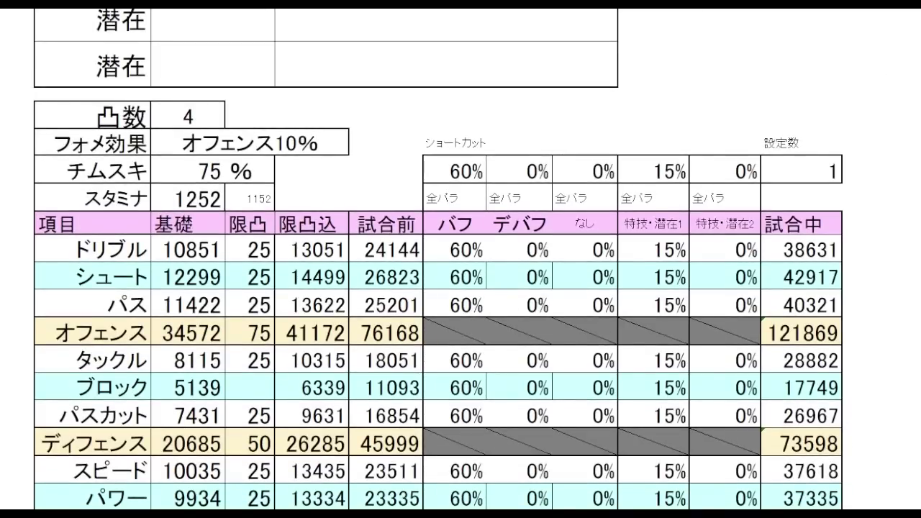
{"action": "scroll", "coordinate": [439, 260], "scroll_direction": "down", "scroll_amount": 2}
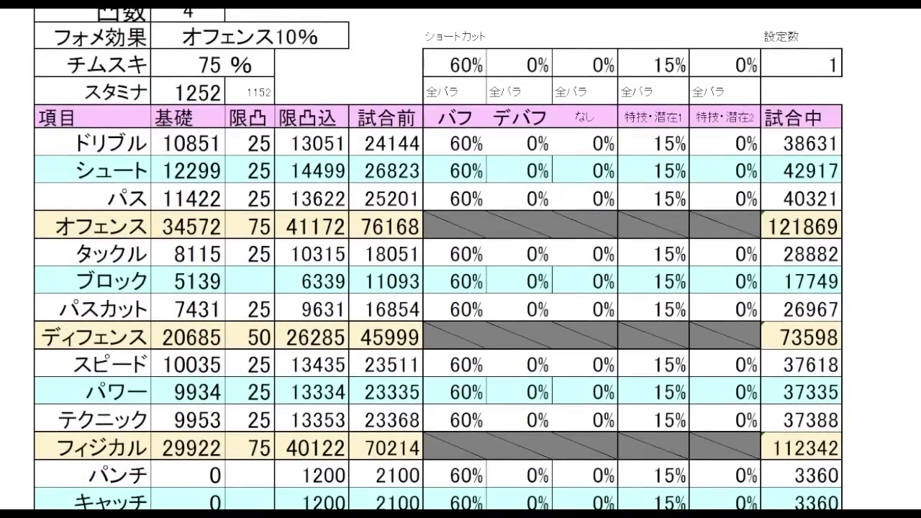
{"action": "scroll", "coordinate": [608, 84], "scroll_direction": "up", "scroll_amount": 15}
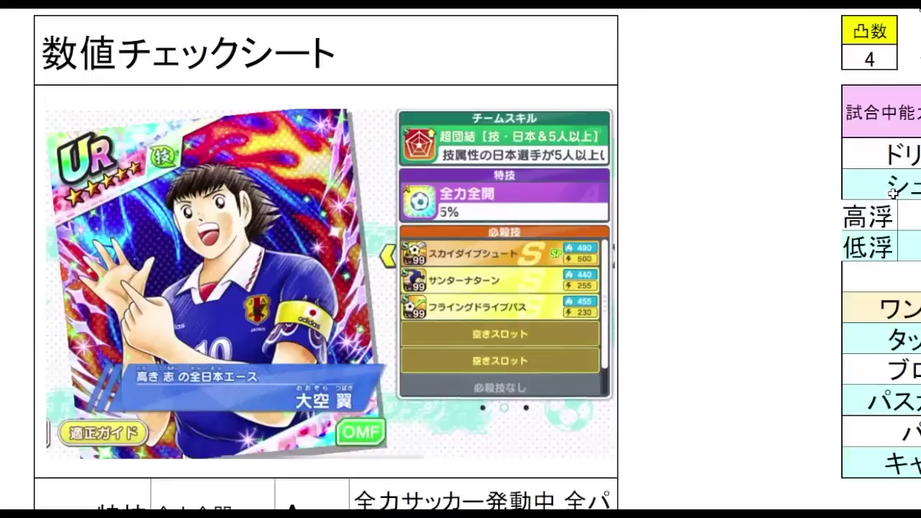
- Bring up the card's 試合中能力値 table and examine its 技威力 column from ドリブル to パスカット
{"action": "scroll", "coordinate": [609, 84], "scroll_direction": "right", "scroll_amount": 10}
{"action": "left_click", "coordinate": [518, 40]}
{"action": "left_click", "coordinate": [812, 90]}
{"action": "left_click_drag", "start_coordinate": [421, 176], "coordinate": [424, 460]}
{"action": "left_click", "coordinate": [884, 305]}
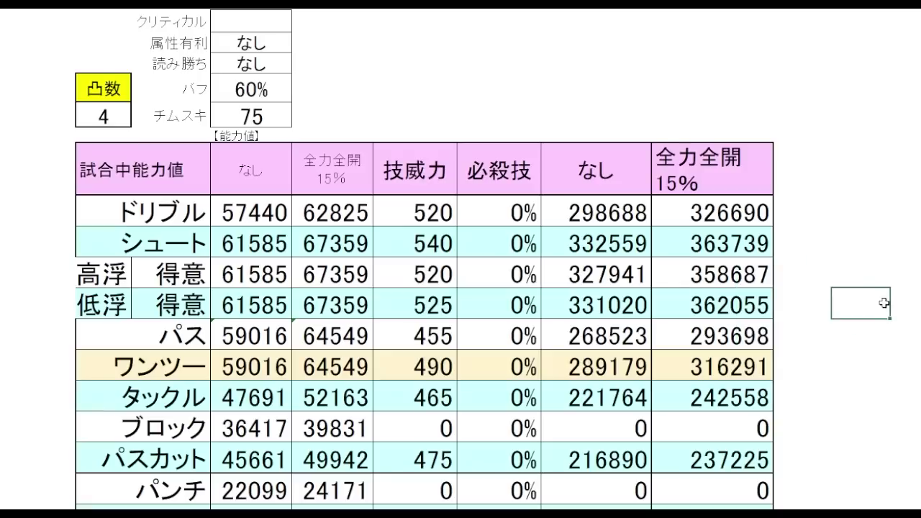
- Check the totals without 特技 (なし) for ドリブル, パス, ワンツー, タックル and パスカット
{"action": "left_click_drag", "start_coordinate": [631, 190], "coordinate": [613, 447]}
{"action": "left_click", "coordinate": [618, 217]}
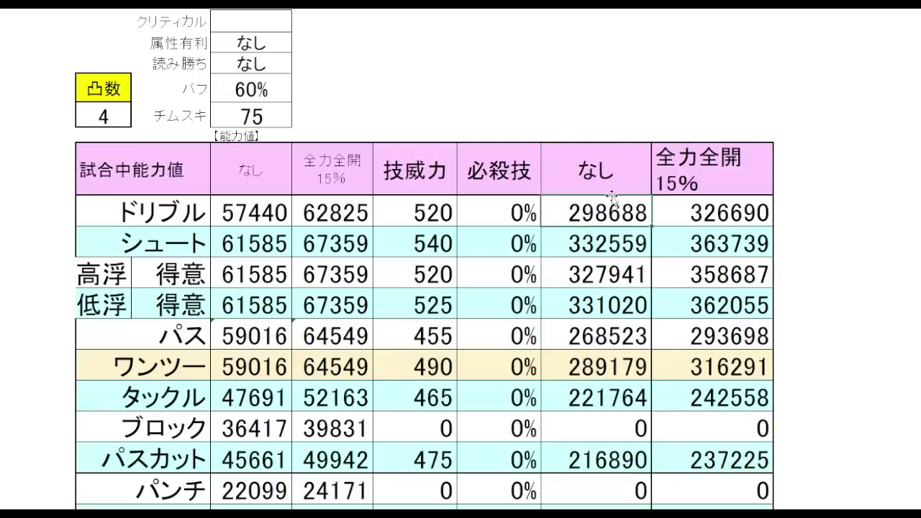
{"action": "left_click", "coordinate": [624, 333]}
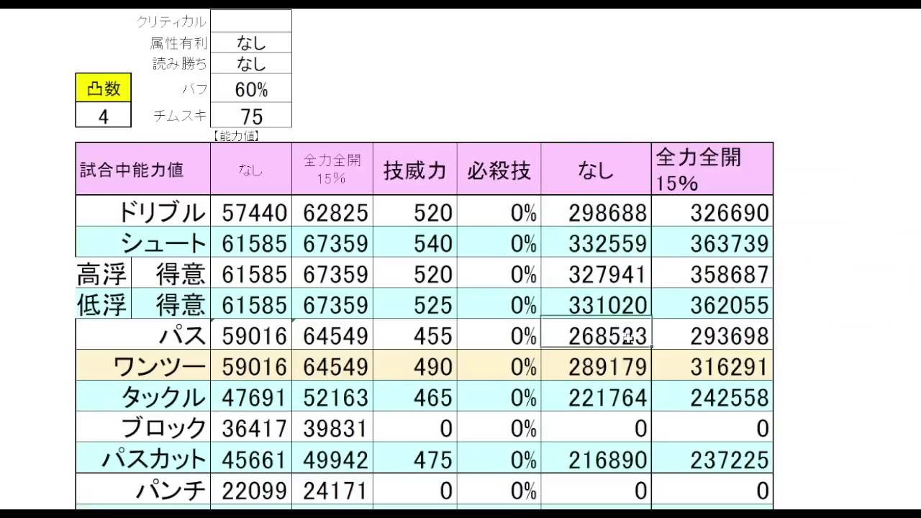
{"action": "left_click", "coordinate": [624, 371]}
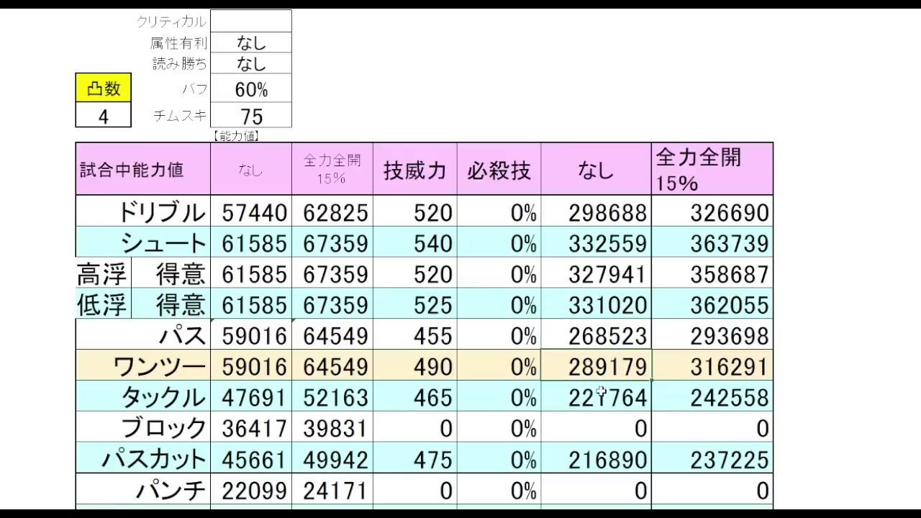
{"action": "left_click", "coordinate": [620, 392]}
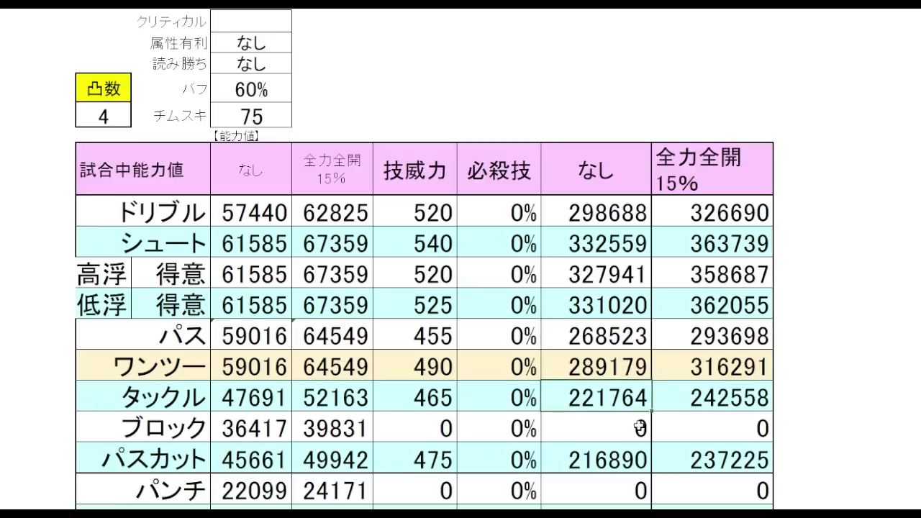
{"action": "left_click", "coordinate": [623, 464]}
- Compare the なし totals of the defensive タックル to パスカット rows with those of ドリブル, ワンツー and パス
{"action": "left_click", "coordinate": [873, 336]}
{"action": "left_click_drag", "start_coordinate": [606, 390], "coordinate": [595, 456]}
{"action": "left_click", "coordinate": [835, 339]}
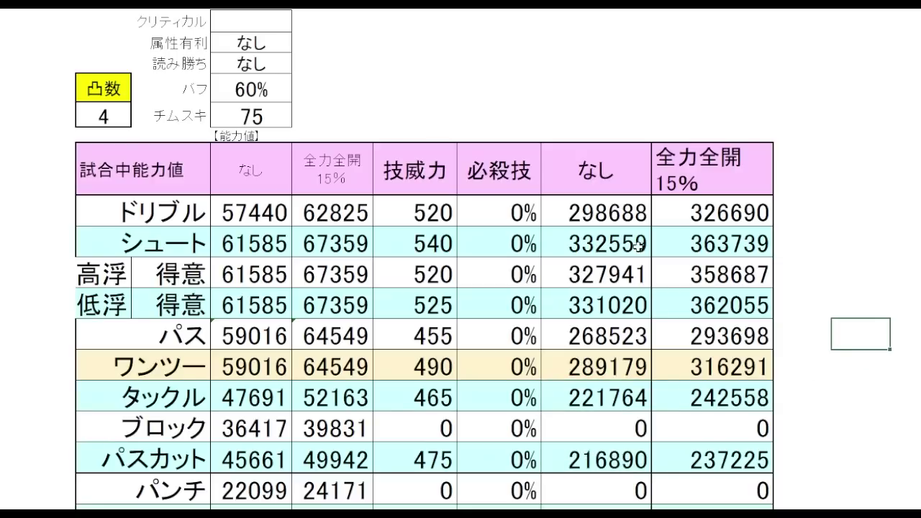
{"action": "left_click", "coordinate": [622, 216]}
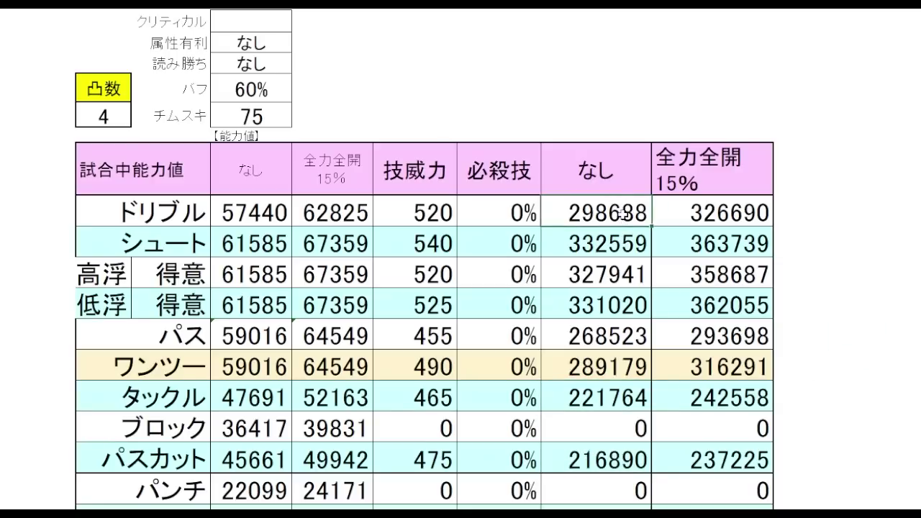
{"action": "left_click", "coordinate": [624, 366]}
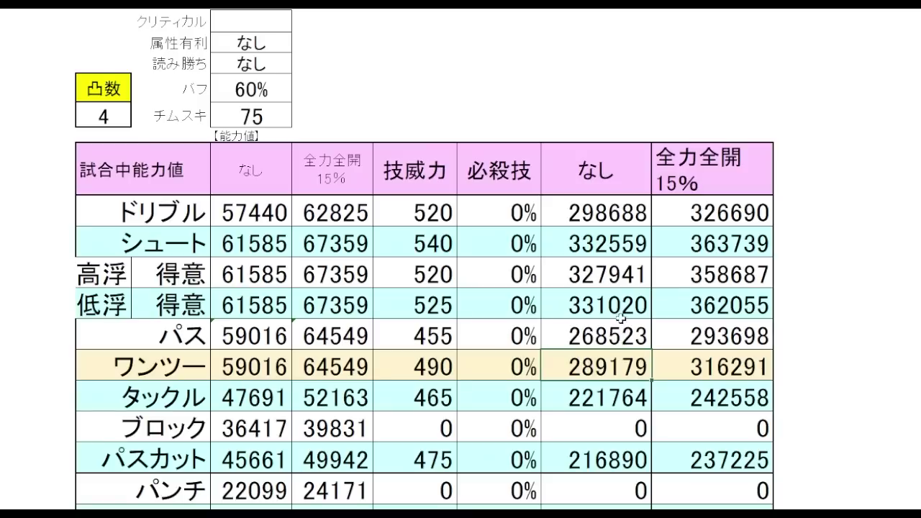
{"action": "key", "text": "Up"}
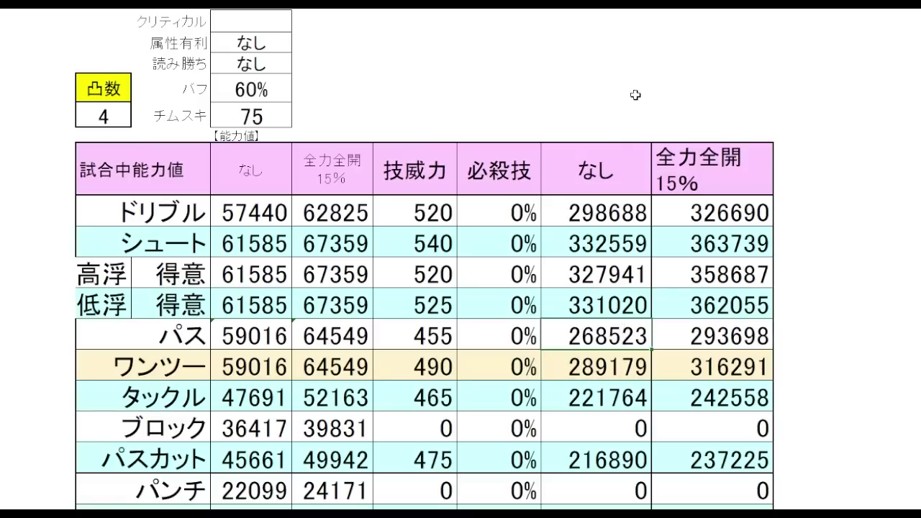
- Temporarily set 読み勝ち to あり, check the なし total for パス, and return 読み勝ち to なし
{"action": "left_click", "coordinate": [263, 64]}
{"action": "left_click", "coordinate": [298, 66]}
{"action": "left_click", "coordinate": [286, 84]}
{"action": "left_click", "coordinate": [524, 97]}
{"action": "left_click", "coordinate": [626, 343]}
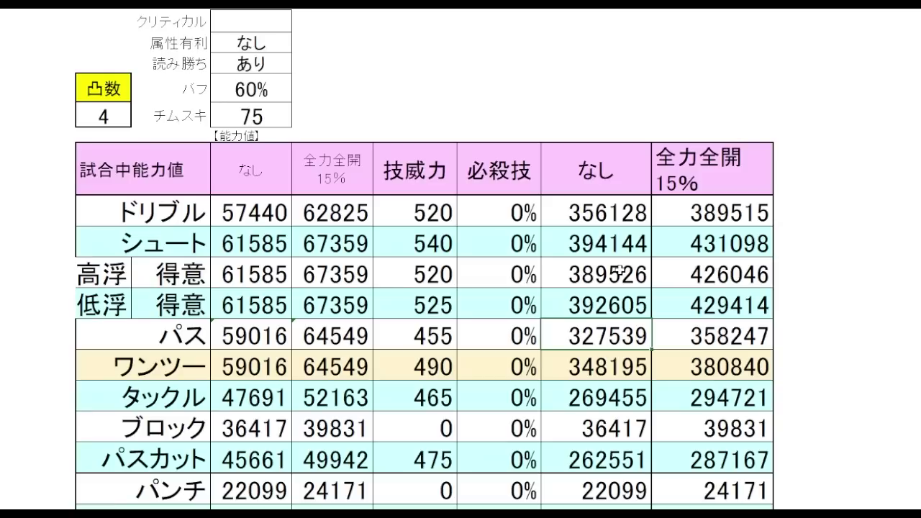
{"action": "left_click", "coordinate": [819, 302]}
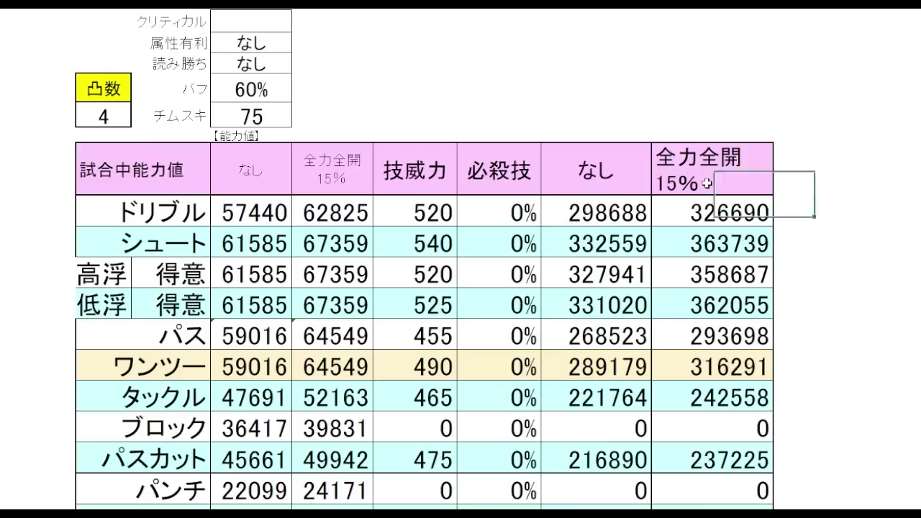
- Check the 全力全開15% totals for ドリブル, パス, ワンツー and タックル
{"action": "left_click", "coordinate": [689, 191]}
{"action": "left_click", "coordinate": [769, 212]}
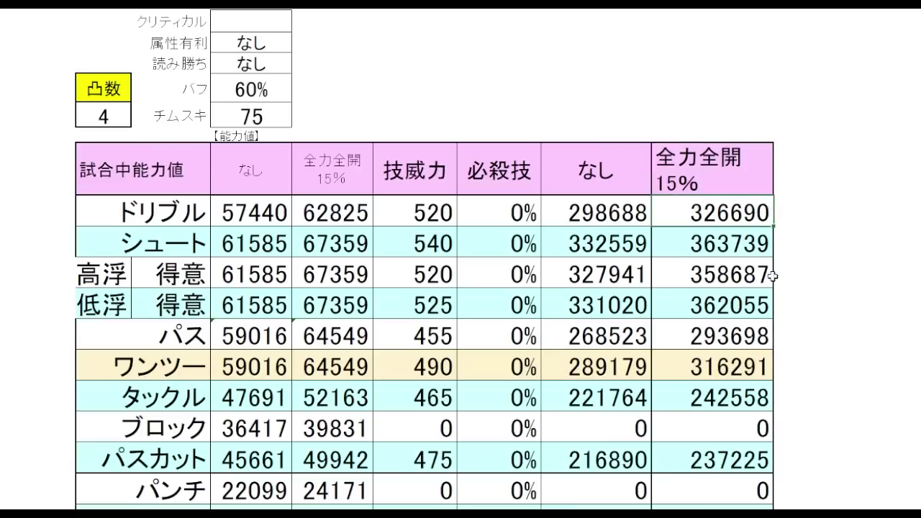
{"action": "left_click", "coordinate": [755, 334]}
{"action": "left_click", "coordinate": [749, 370]}
{"action": "left_click_drag", "start_coordinate": [751, 339], "coordinate": [750, 365]}
{"action": "left_click", "coordinate": [813, 308]}
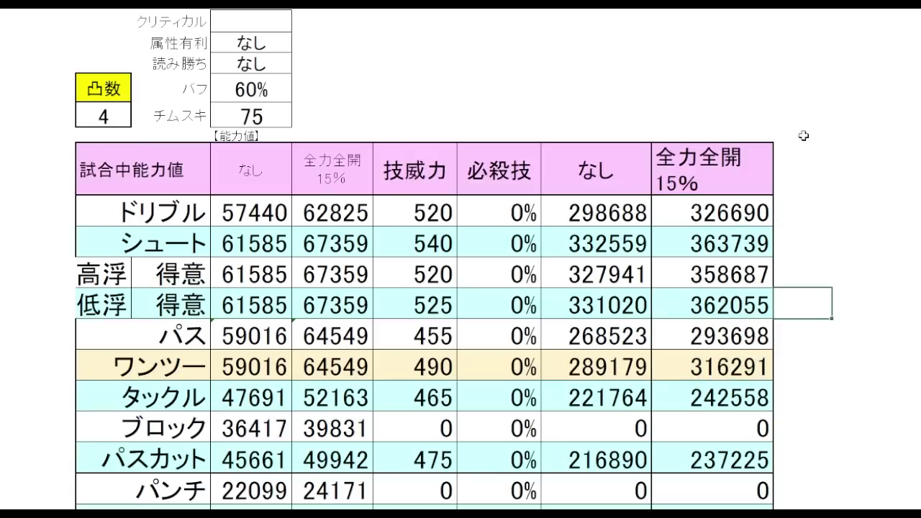
{"action": "left_click", "coordinate": [734, 393]}
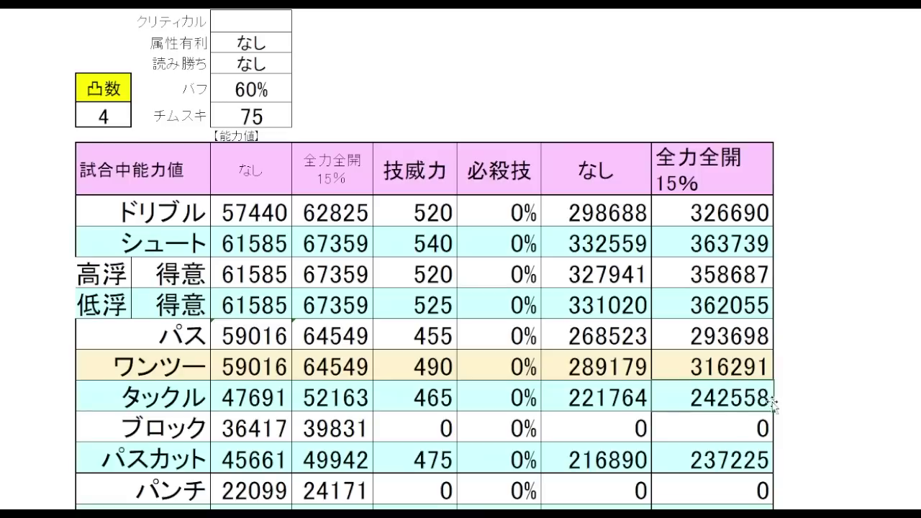
- Set 読み勝ち to あり and check the 全力全開15% total for タックル
{"action": "left_click", "coordinate": [821, 385]}
{"action": "left_click", "coordinate": [638, 98]}
{"action": "left_click", "coordinate": [278, 66]}
{"action": "left_click", "coordinate": [297, 67]}
{"action": "left_click", "coordinate": [252, 84]}
{"action": "left_click", "coordinate": [444, 76]}
{"action": "left_click", "coordinate": [597, 89]}
{"action": "left_click", "coordinate": [860, 241]}
{"action": "left_click", "coordinate": [861, 303]}
{"action": "left_click", "coordinate": [740, 404]}
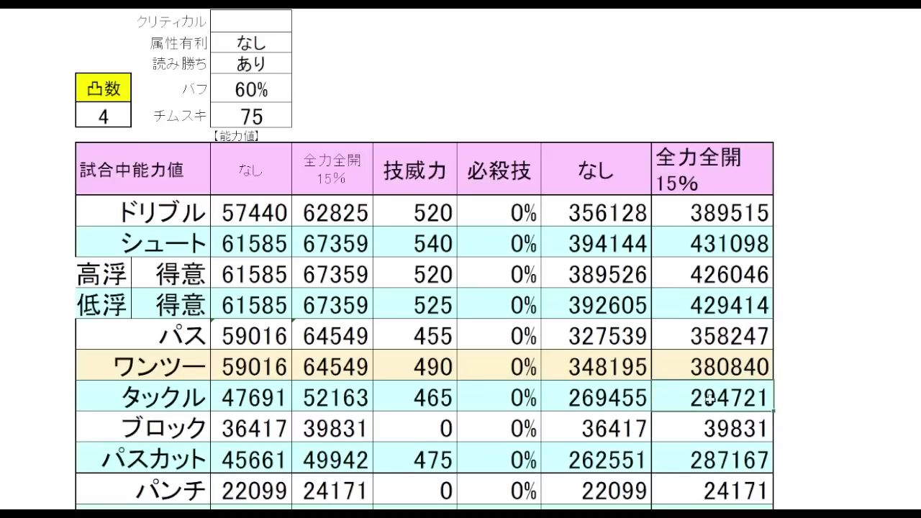
- Compare the 全力全開15% totals of タックル and パスカット with 読み勝ち active
{"action": "left_click", "coordinate": [756, 442]}
{"action": "left_click", "coordinate": [829, 420]}
{"action": "left_click", "coordinate": [739, 401]}
{"action": "left_click", "coordinate": [755, 453]}
{"action": "left_click", "coordinate": [813, 418]}
{"action": "left_click", "coordinate": [803, 367]}
{"action": "left_click", "coordinate": [817, 402]}
{"action": "left_click_drag", "start_coordinate": [822, 336], "coordinate": [818, 306]}
{"action": "left_click", "coordinate": [739, 97]}
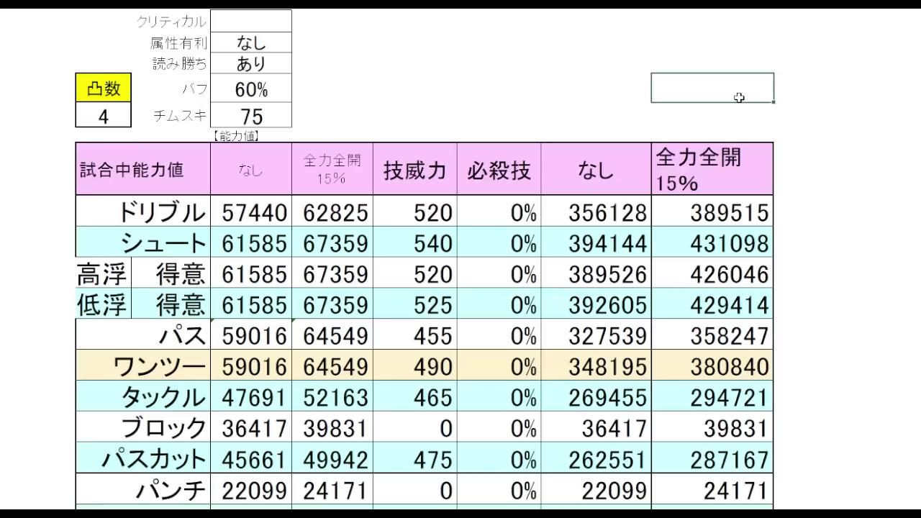
- Check the 全力全開15% totals from ドリブル through パス and ワンツー
{"action": "left_click", "coordinate": [743, 213]}
{"action": "left_click", "coordinate": [743, 360], "text": "shift"}
{"action": "left_click", "coordinate": [746, 225]}
{"action": "left_click", "coordinate": [748, 360]}
{"action": "left_click", "coordinate": [751, 337]}
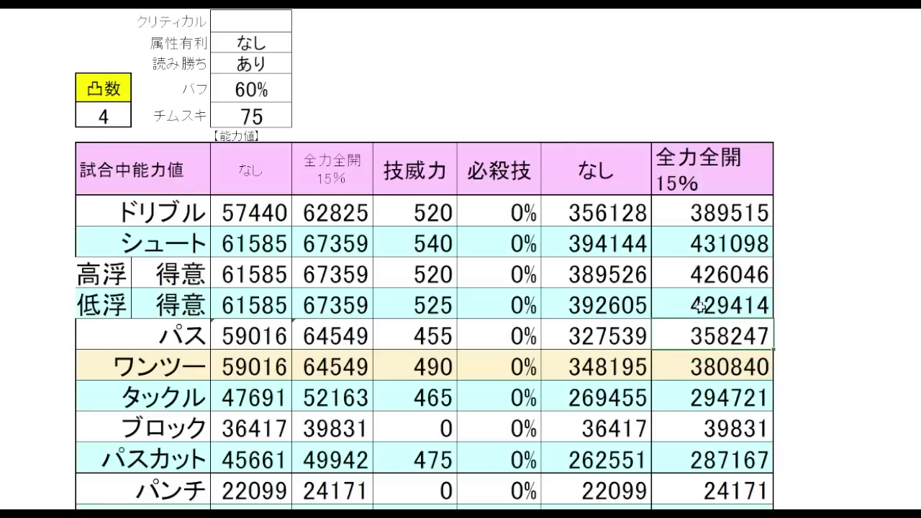
{"action": "left_click", "coordinate": [823, 233]}
- Open the 技威力合算値比較 sheet and look through the card list down to its last filled entry
{"action": "left_click", "coordinate": [701, 116]}
{"action": "left_click", "coordinate": [573, 92]}
{"action": "left_click", "coordinate": [468, 95]}
{"action": "left_click", "coordinate": [424, 98]}
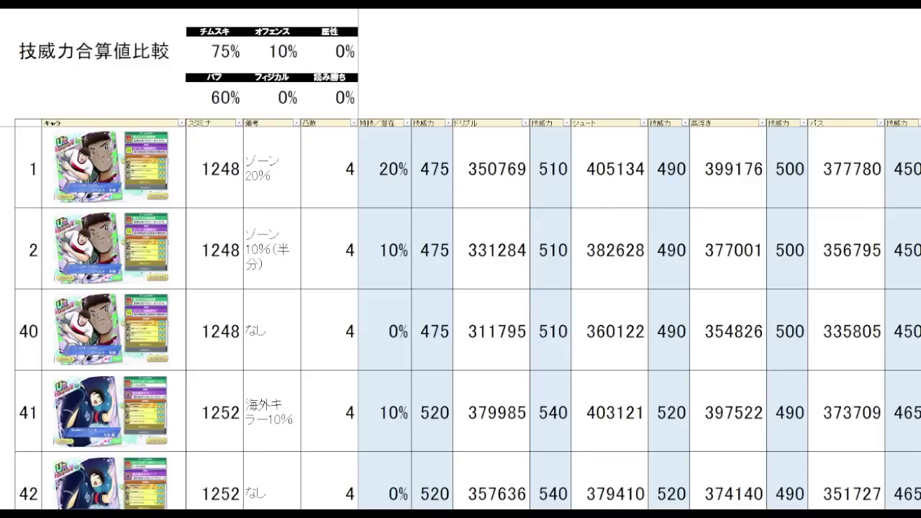
{"action": "left_click", "coordinate": [598, 100]}
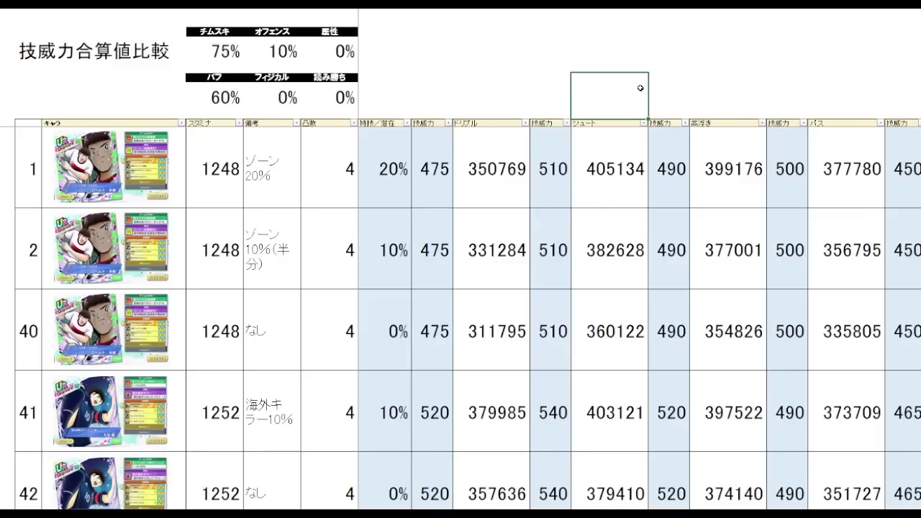
{"action": "scroll", "coordinate": [580, 177], "scroll_direction": "down", "scroll_amount": 3}
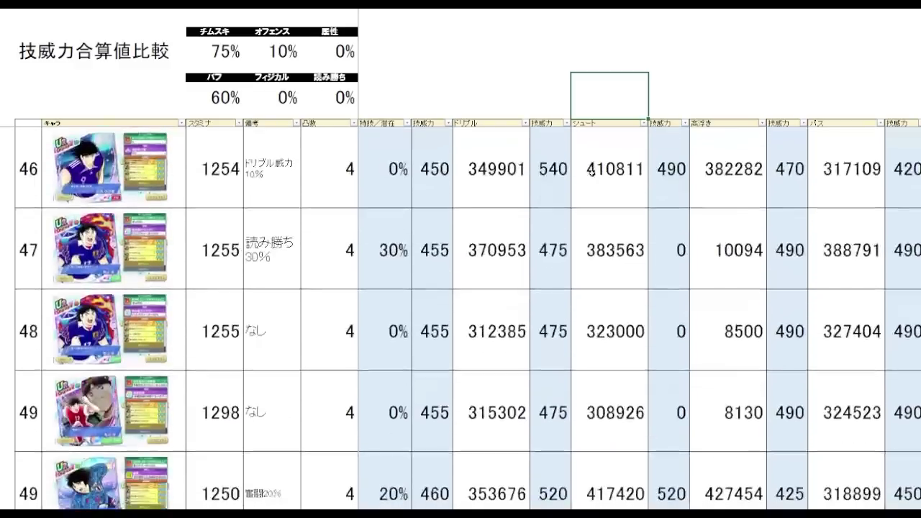
{"action": "scroll", "coordinate": [580, 207], "scroll_direction": "down", "scroll_amount": 2}
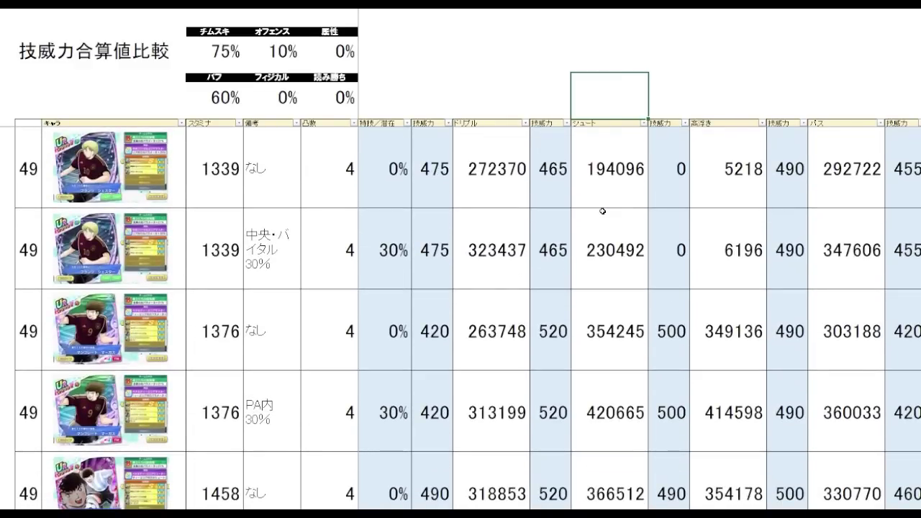
{"action": "scroll", "coordinate": [605, 210], "scroll_direction": "down", "scroll_amount": 1}
{"action": "scroll", "coordinate": [607, 209], "scroll_direction": "down", "scroll_amount": 1}
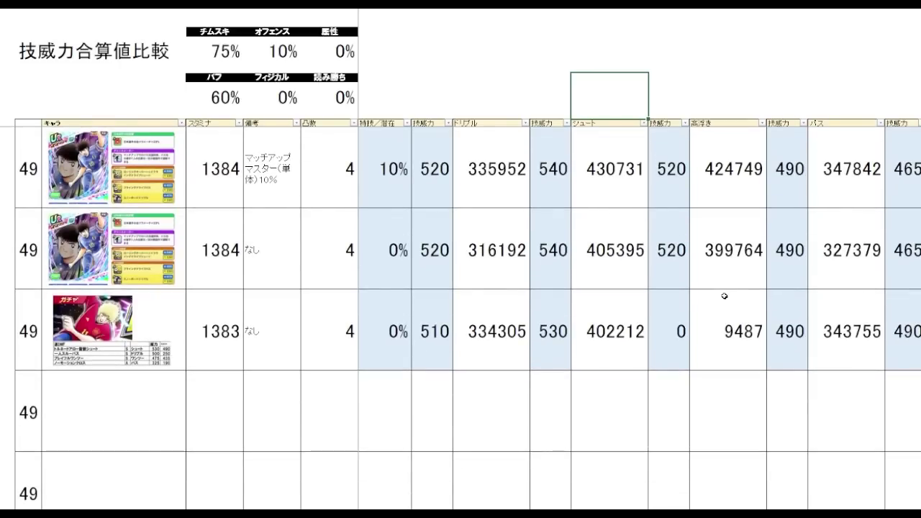
- Sort the card comparison list by ドリブル total from highest to lowest
{"action": "scroll", "coordinate": [724, 296], "scroll_direction": "up", "scroll_amount": 2}
{"action": "scroll", "coordinate": [654, 305], "scroll_direction": "up", "scroll_amount": 2}
{"action": "scroll", "coordinate": [645, 304], "scroll_direction": "up", "scroll_amount": 3}
{"action": "left_click", "coordinate": [511, 96]}
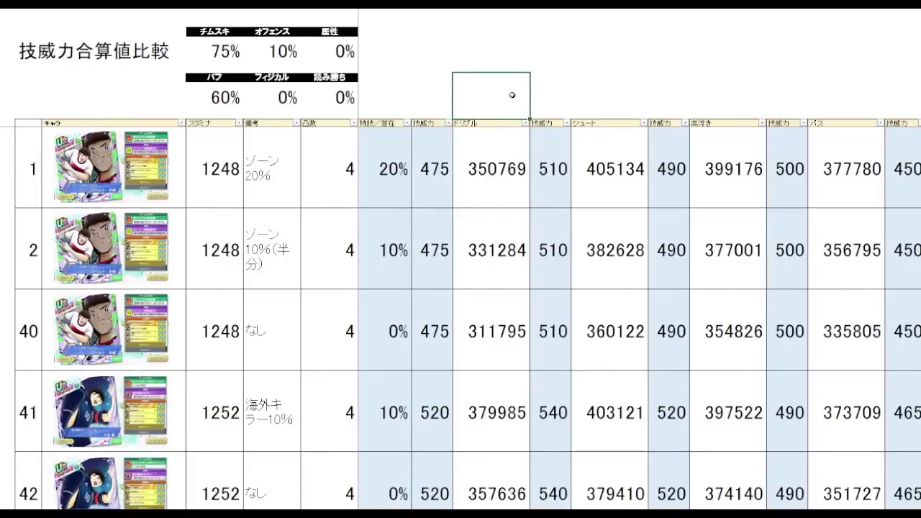
{"action": "left_click", "coordinate": [503, 149]}
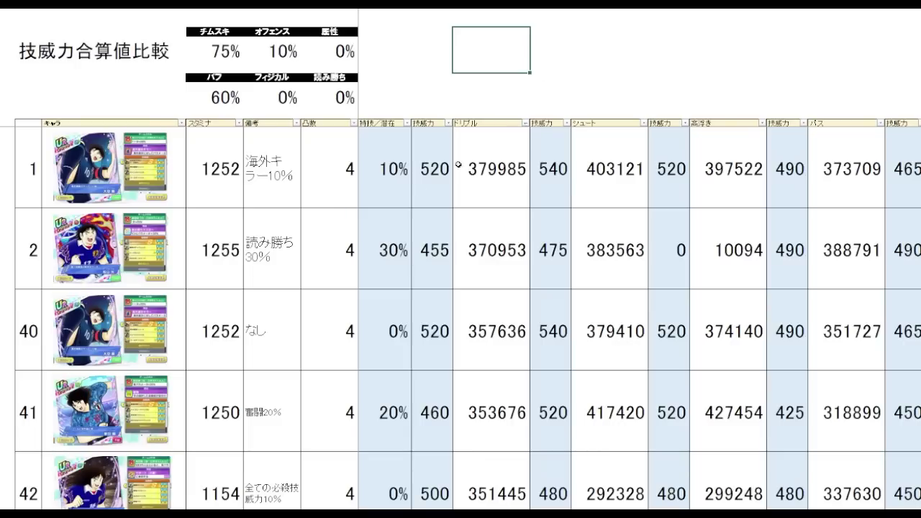
- Compare the 備考 conditions and ドリブル totals of the first three ranked cards
{"action": "left_click", "coordinate": [277, 193]}
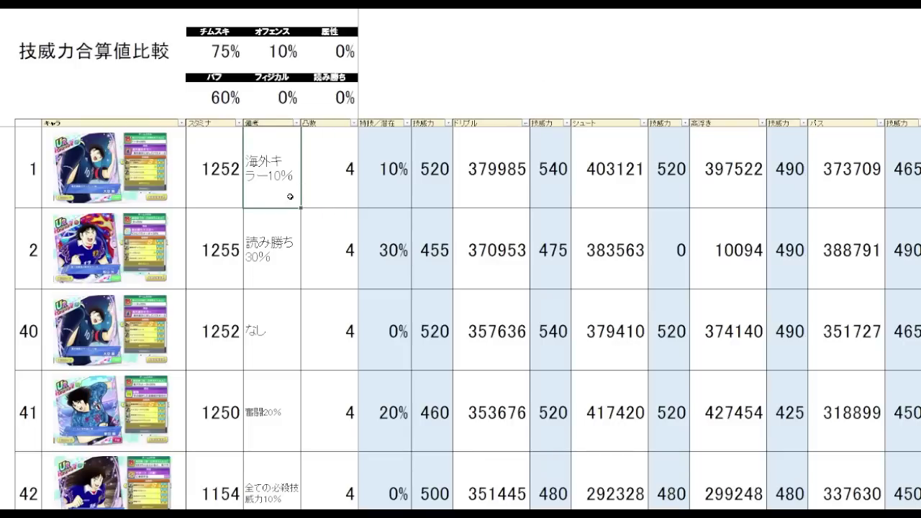
{"action": "left_click", "coordinate": [479, 199]}
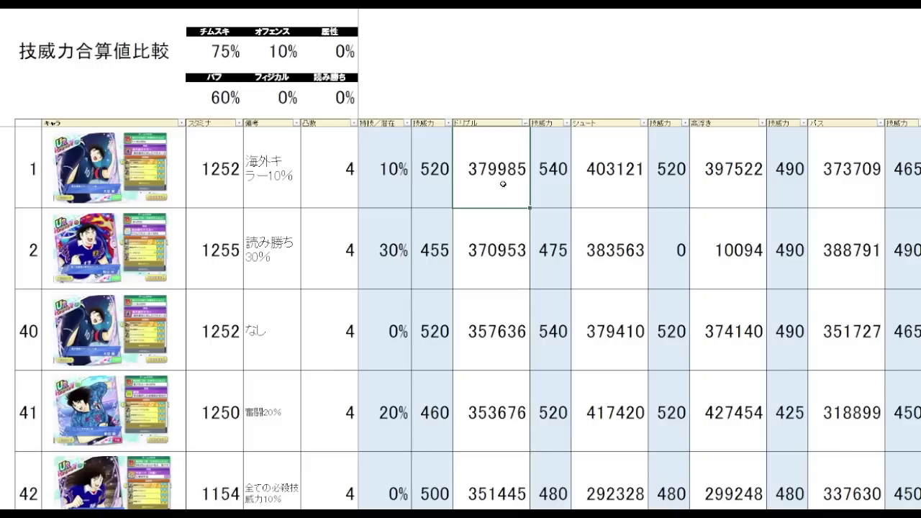
{"action": "left_click", "coordinate": [271, 268]}
{"action": "left_click", "coordinate": [479, 267]}
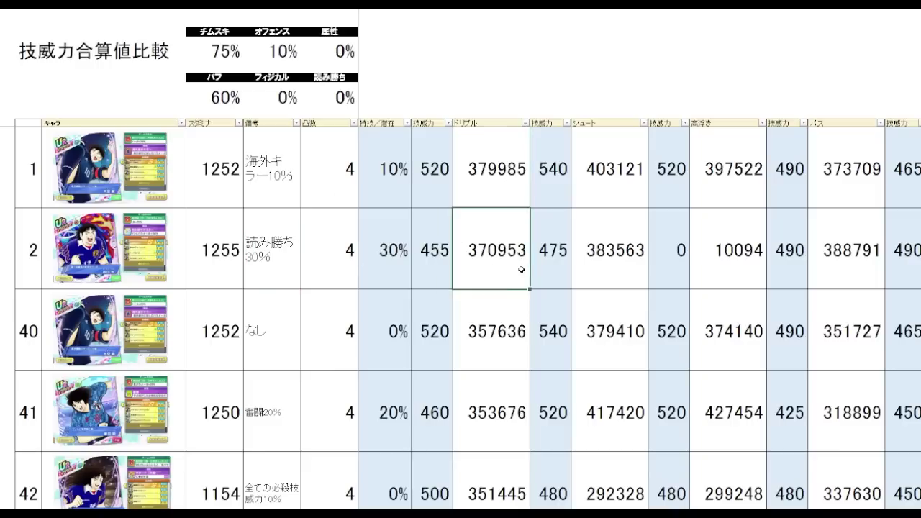
{"action": "left_click", "coordinate": [291, 274]}
{"action": "left_click", "coordinate": [283, 339]}
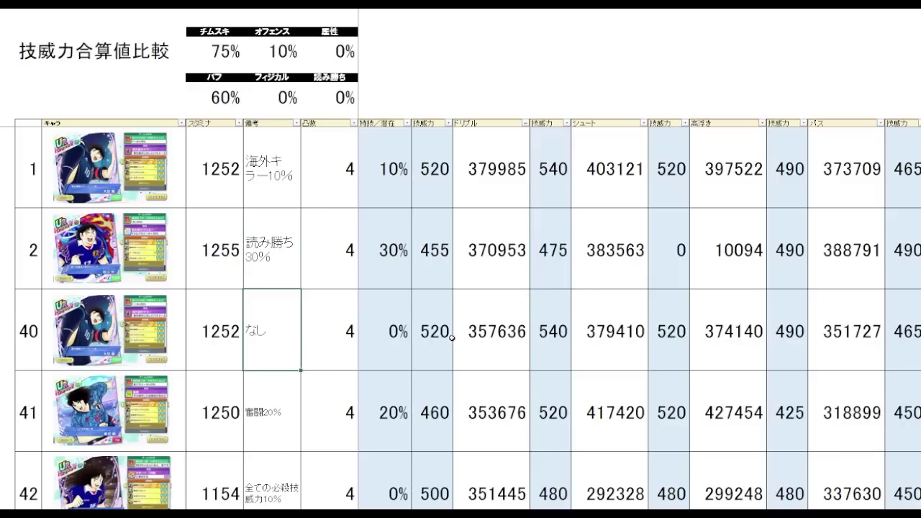
{"action": "left_click", "coordinate": [502, 337]}
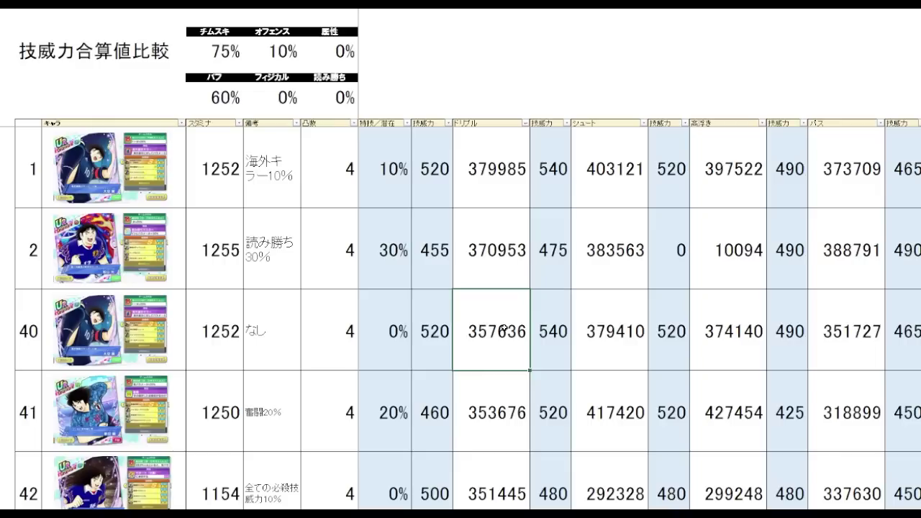
- Check the ドリブル totals of the 奮闘20%, 全ての必殺技威力10% and ゾーン20% cards
{"action": "scroll", "coordinate": [539, 315], "scroll_direction": "down", "scroll_amount": 1}
{"action": "key", "text": "Down"}
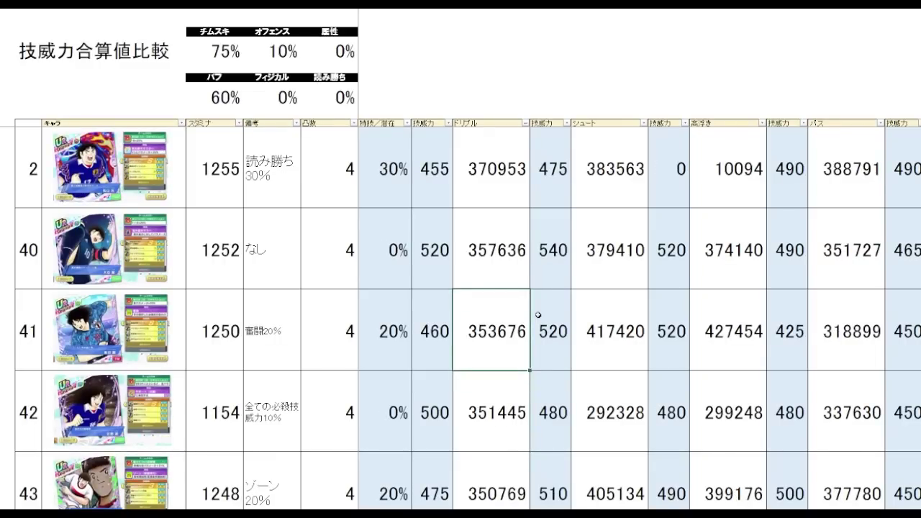
{"action": "scroll", "coordinate": [538, 316], "scroll_direction": "down", "scroll_amount": 1}
{"action": "key", "text": "Down"}
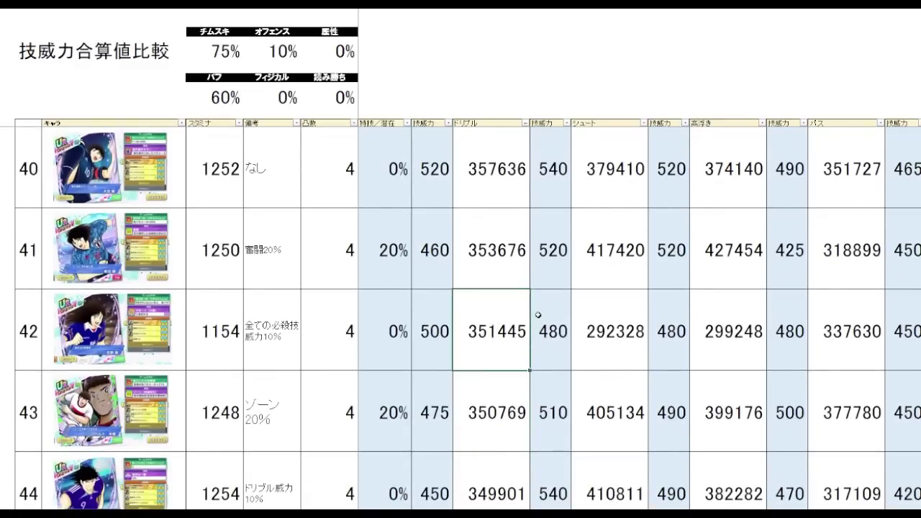
{"action": "key", "text": "Down"}
{"action": "scroll", "coordinate": [539, 316], "scroll_direction": "down", "scroll_amount": 1}
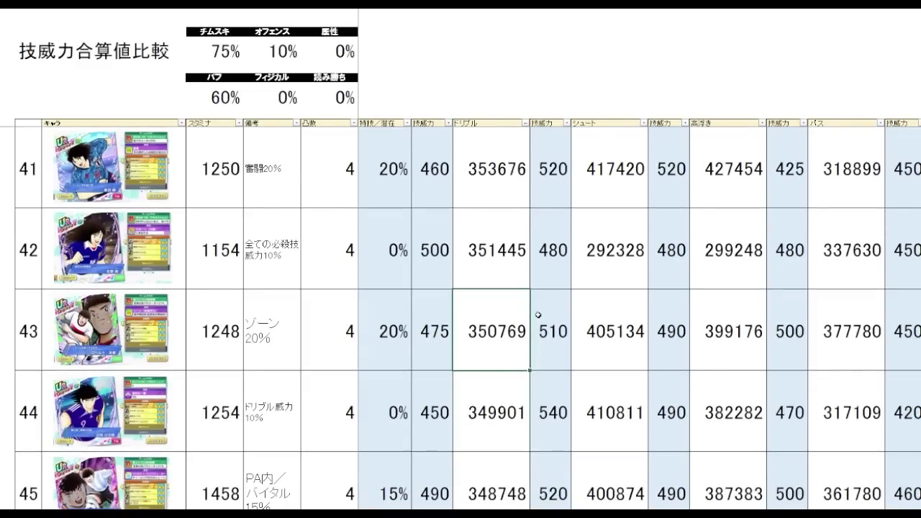
- Compare the ドリブル totals again between the top-ranked card and the 奮闘20% card
{"action": "key", "text": "Up"}
{"action": "key", "text": "Up"}
{"action": "key", "text": "Up"}
{"action": "key", "text": "Up"}
{"action": "key", "text": "Up"}
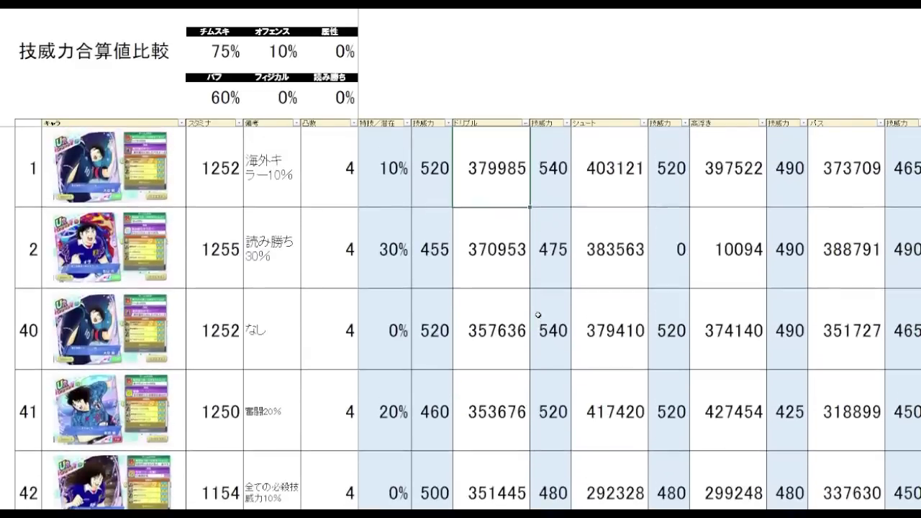
{"action": "key", "text": "Down"}
{"action": "key", "text": "Down"}
{"action": "key", "text": "Down"}
{"action": "key", "text": "Down"}
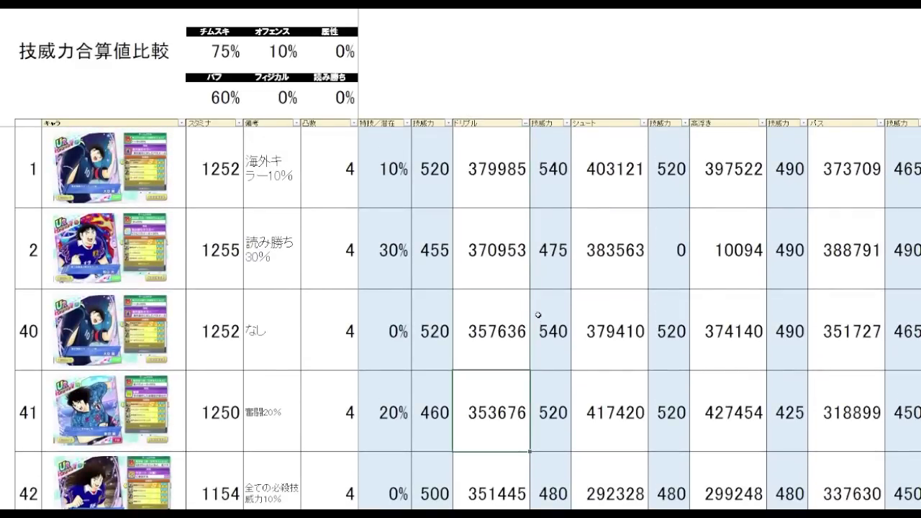
{"action": "key", "text": "Up"}
{"action": "key", "text": "Up"}
{"action": "key", "text": "Up"}
{"action": "key", "text": "Up"}
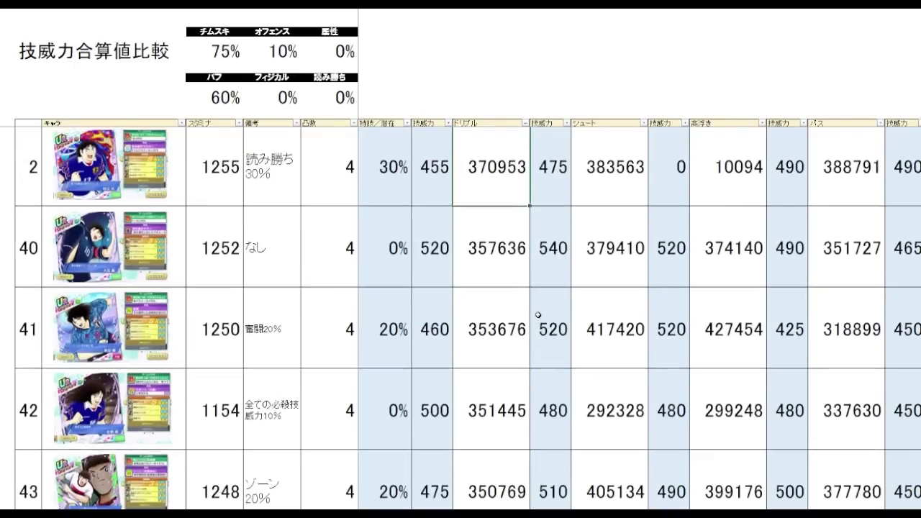
- Check the ドリブル totals down the ranking to the PA内／バイタル15% card
{"action": "key", "text": "Down"}
{"action": "key", "text": "Down"}
{"action": "key", "text": "Down"}
{"action": "key", "text": "Down"}
{"action": "key", "text": "Down"}
{"action": "key", "text": "Down"}
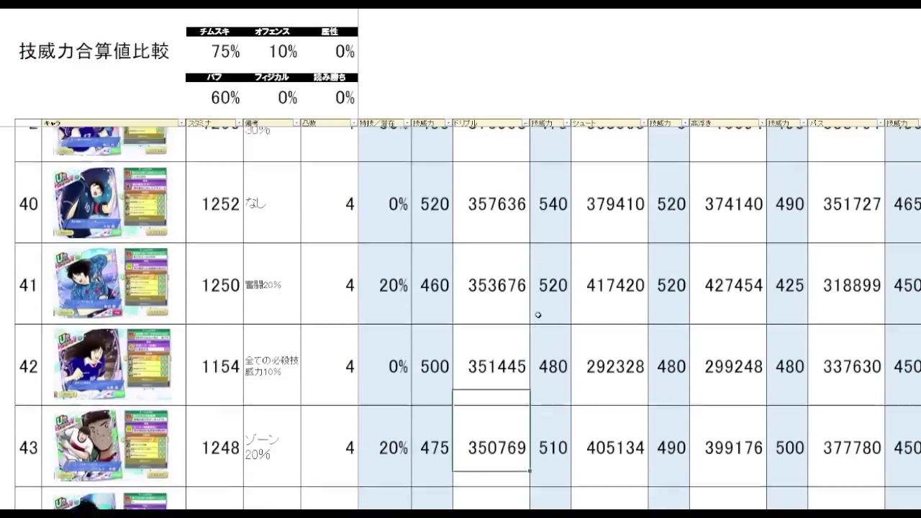
{"action": "key", "text": "Down"}
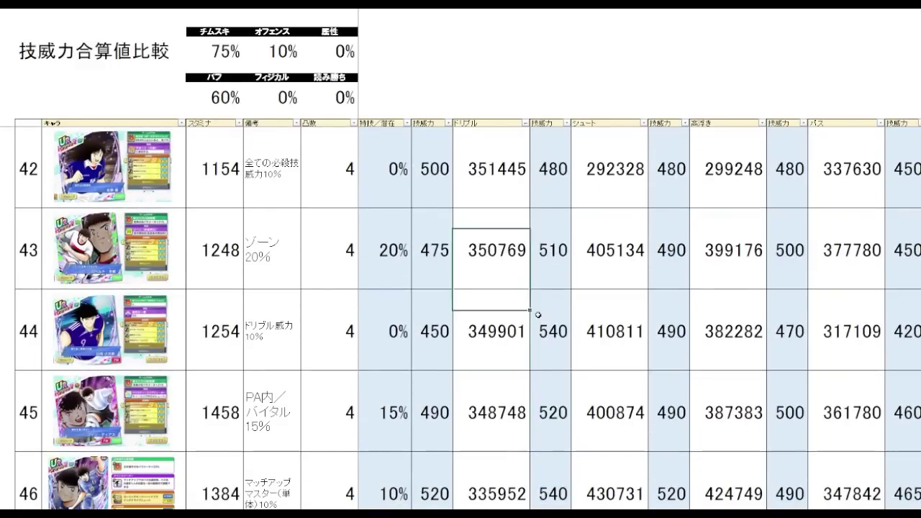
{"action": "key", "text": "Down"}
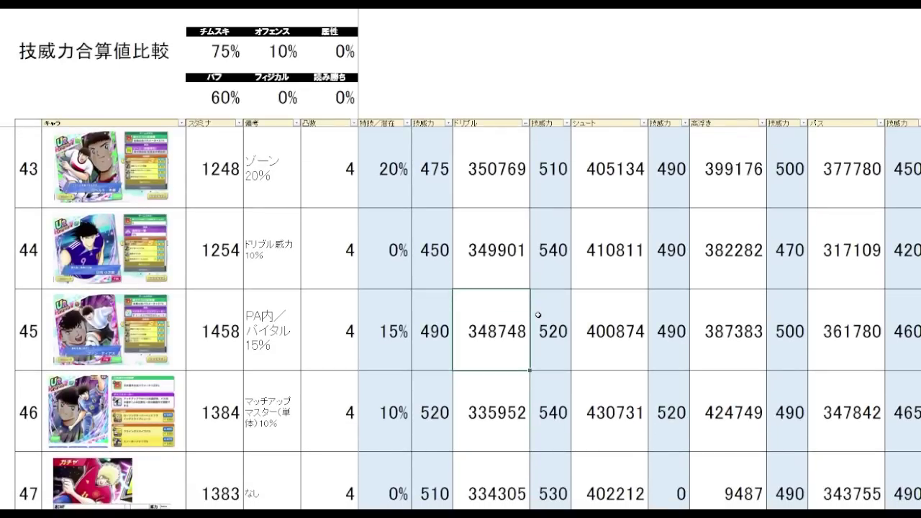
- Check the ドリブル totals from the マッチアップマスター（単体）10% card down to the PA内30% card
{"action": "key", "text": "Down"}
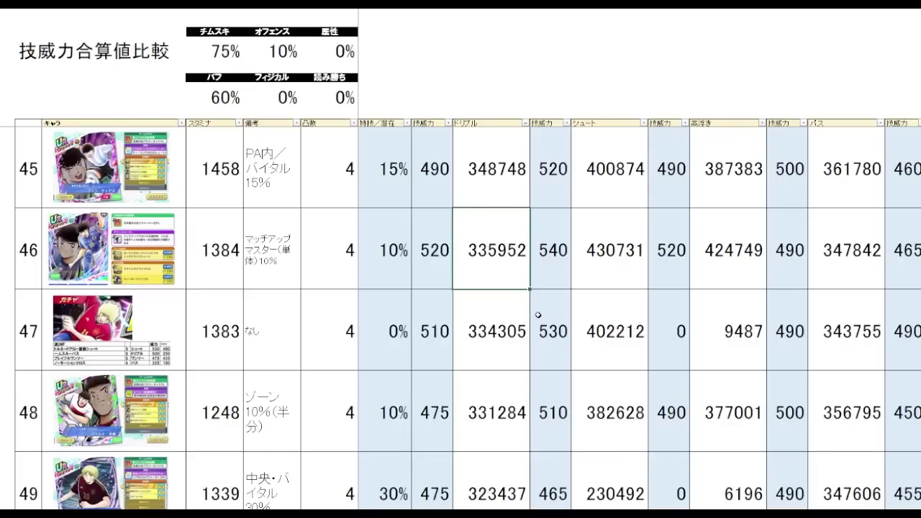
{"action": "key", "text": "Down"}
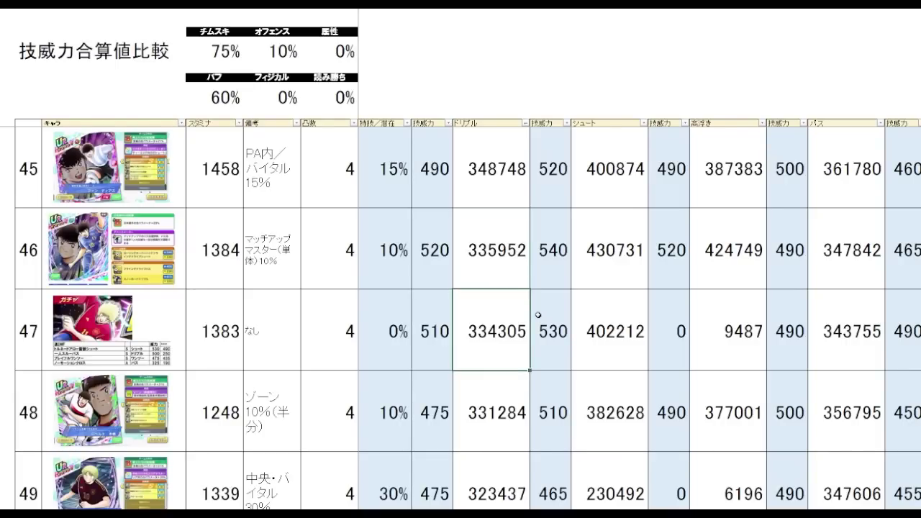
{"action": "key", "text": "Down"}
{"action": "key", "text": "Down"}
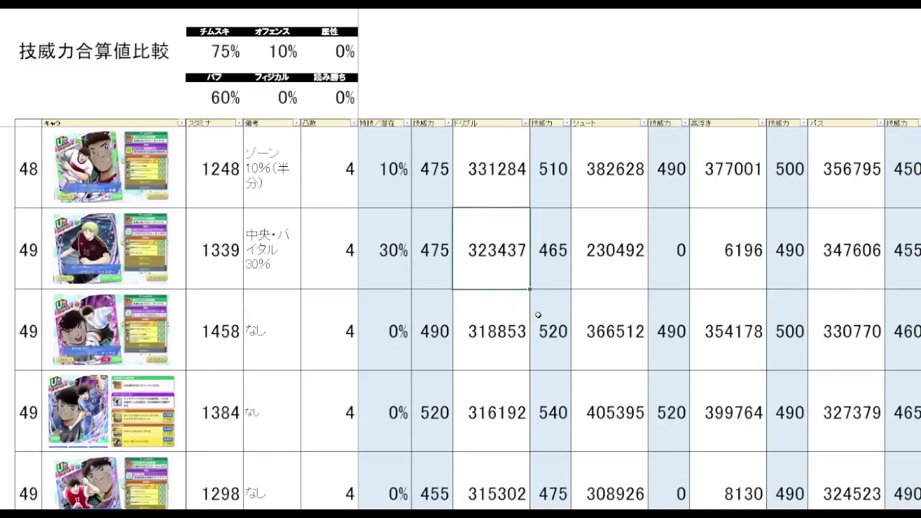
{"action": "key", "text": "Down"}
{"action": "key", "text": "Down"}
{"action": "key", "text": "Down"}
{"action": "key", "text": "Down"}
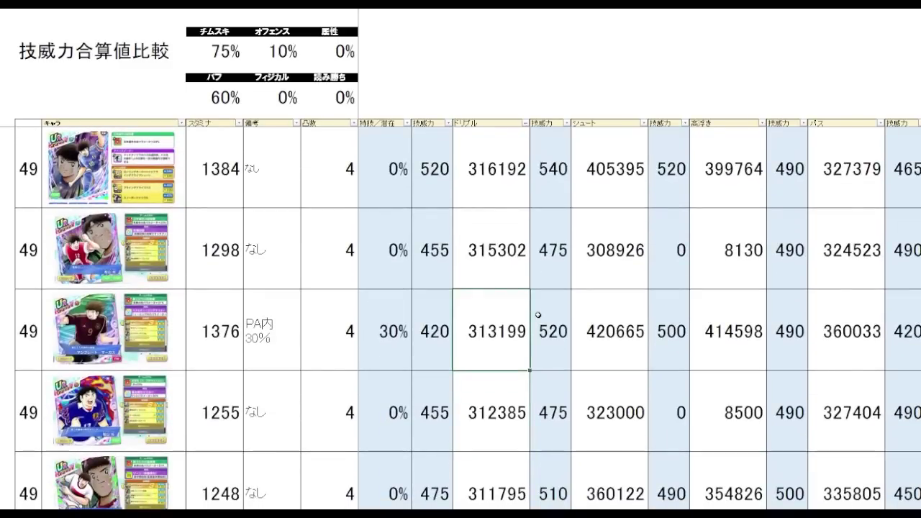
- Compare the ドリブル totals of the なし entries just above the PA内30% card
{"action": "key", "text": "Up"}
{"action": "key", "text": "Up"}
{"action": "key", "text": "Down"}
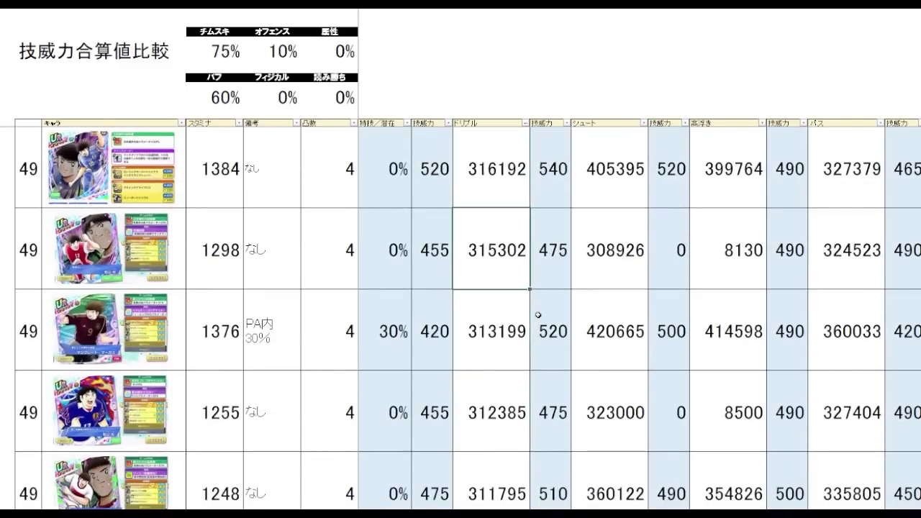
{"action": "key", "text": "Up"}
{"action": "key", "text": "Up"}
{"action": "key", "text": "Down"}
- Return to the start of the list and sort it by シュート total from highest to lowest
{"action": "key", "text": "Up"}
{"action": "key", "text": "Up"}
{"action": "key", "text": "Up"}
{"action": "key", "text": "Up"}
{"action": "key", "text": "Up"}
{"action": "key", "text": "Up"}
{"action": "key", "text": "Up"}
{"action": "key", "text": "Up"}
{"action": "key", "text": "Up"}
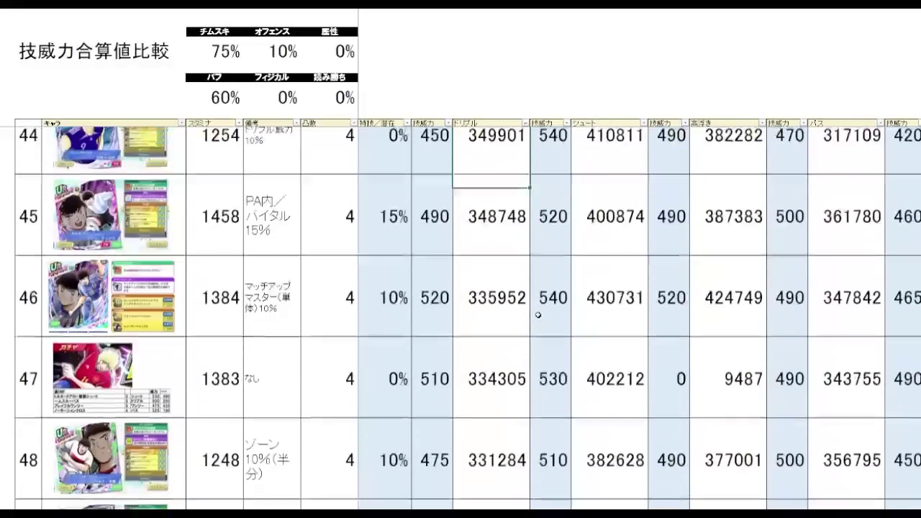
{"action": "key", "text": "Up"}
{"action": "key", "text": "Up"}
{"action": "key", "text": "Up"}
{"action": "key", "text": "Up"}
{"action": "key", "text": "Up"}
{"action": "key", "text": "Up"}
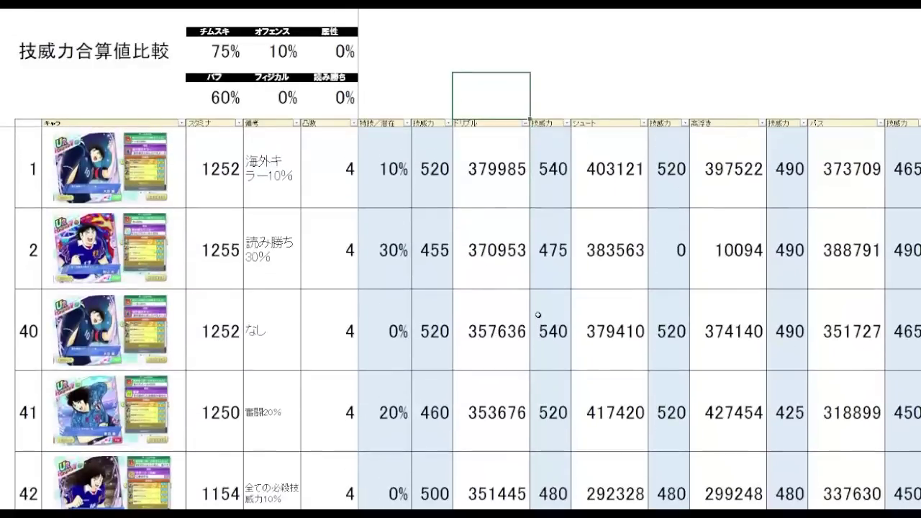
{"action": "left_click", "coordinate": [635, 76]}
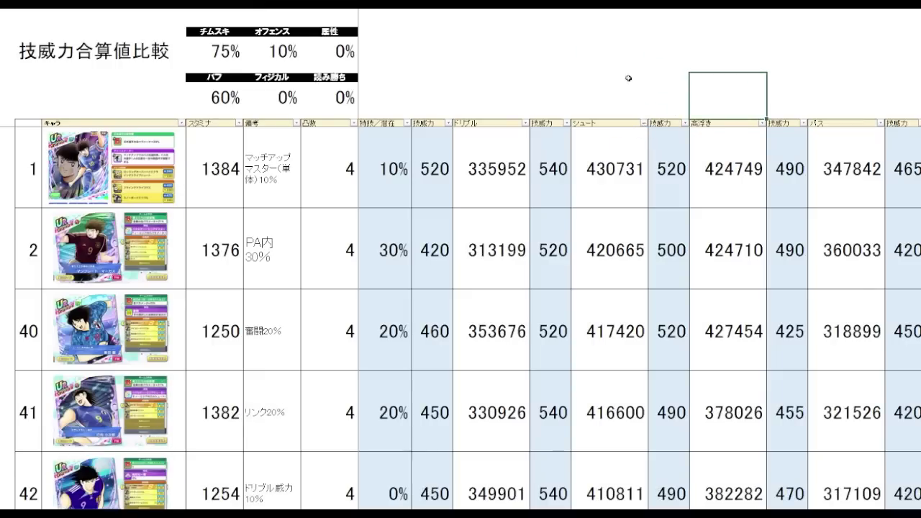
- Compare the シュート totals from the マッチアップマスター（単体）10% card down to the ドリブル威力10% card
{"action": "left_click", "coordinate": [619, 179]}
{"action": "left_click", "coordinate": [279, 179]}
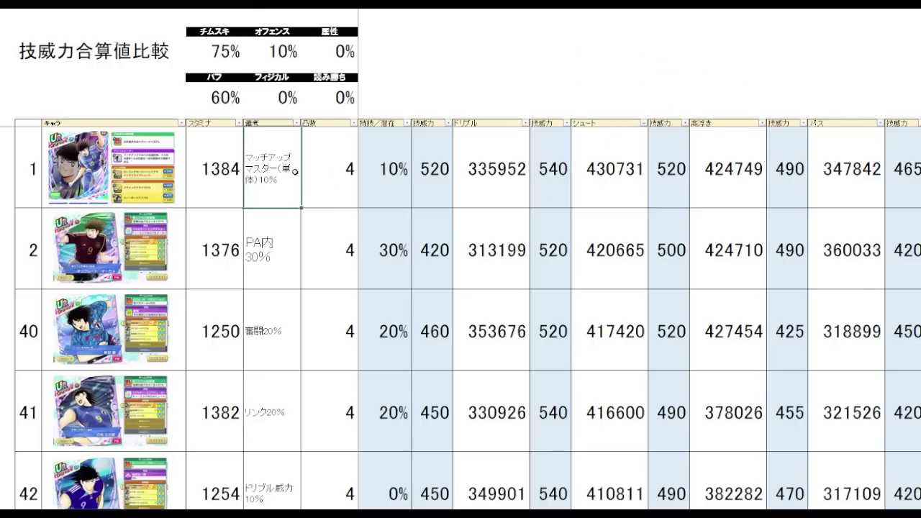
{"action": "left_click", "coordinate": [617, 251]}
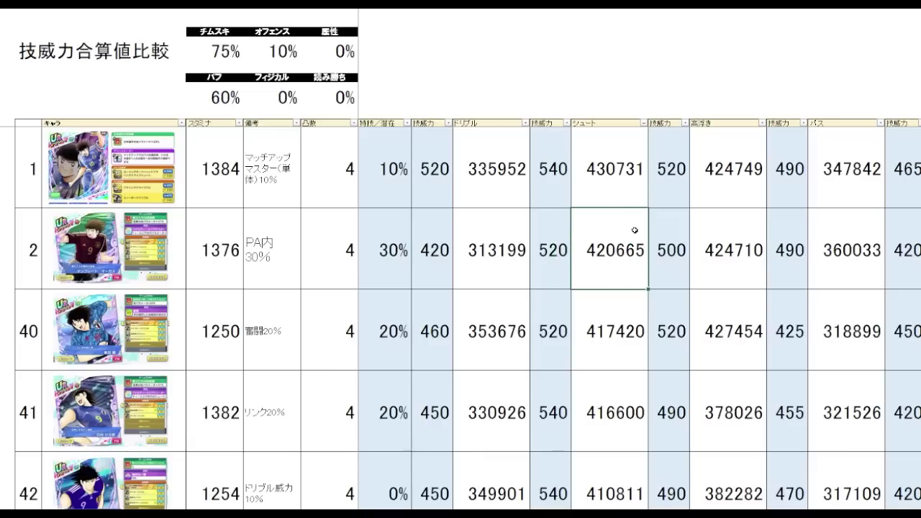
{"action": "key", "text": "Down"}
{"action": "key", "text": "Down"}
{"action": "key", "text": "Down"}
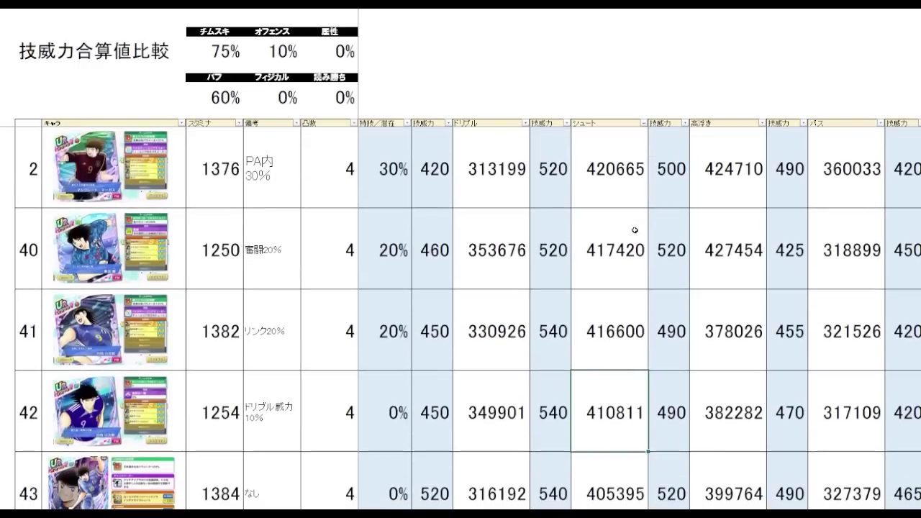
- Compare the シュート totals from the 奮闘20% card down to the ゾーン20% card
{"action": "key", "text": "Up"}
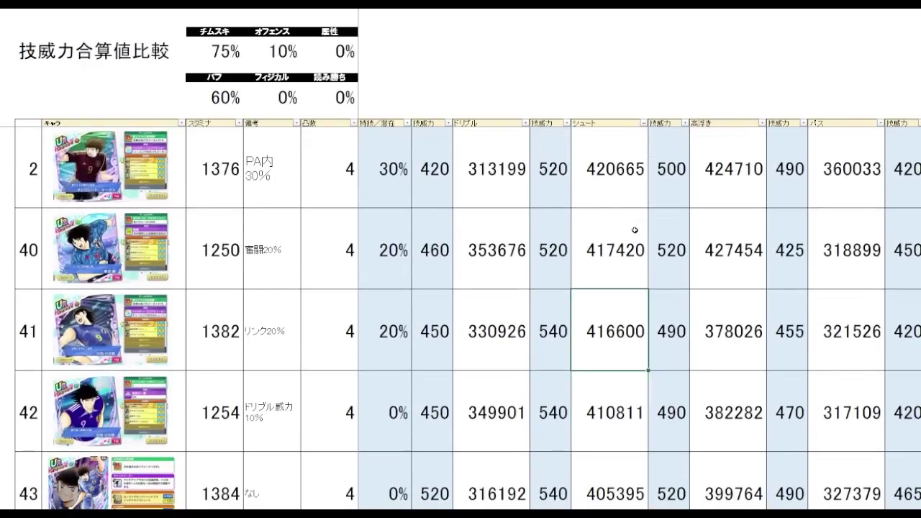
{"action": "key", "text": "Up"}
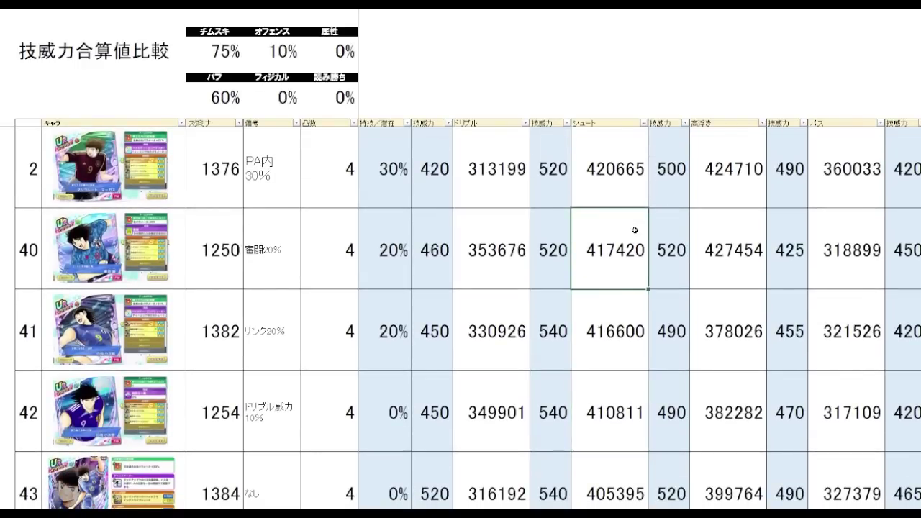
{"action": "key", "text": "Down"}
{"action": "key", "text": "Down"}
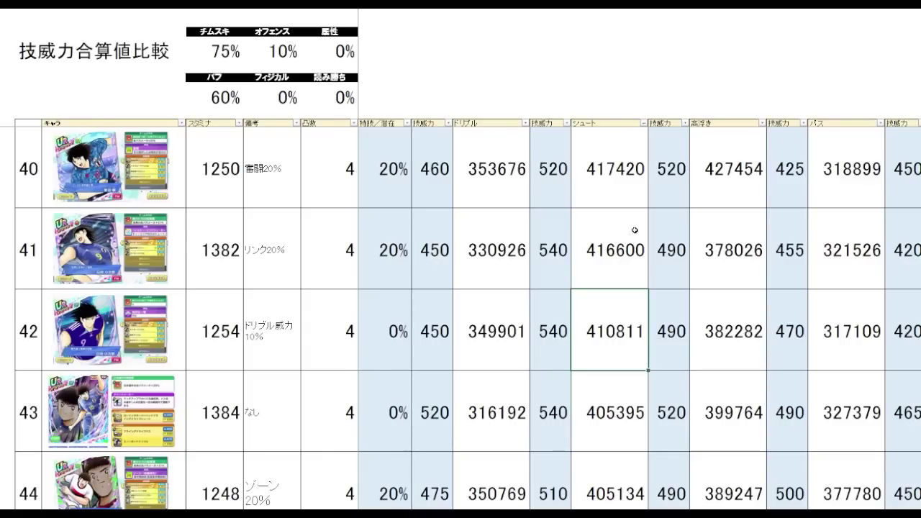
{"action": "scroll", "coordinate": [635, 231], "scroll_direction": "down", "scroll_amount": 1}
{"action": "key", "text": "Down"}
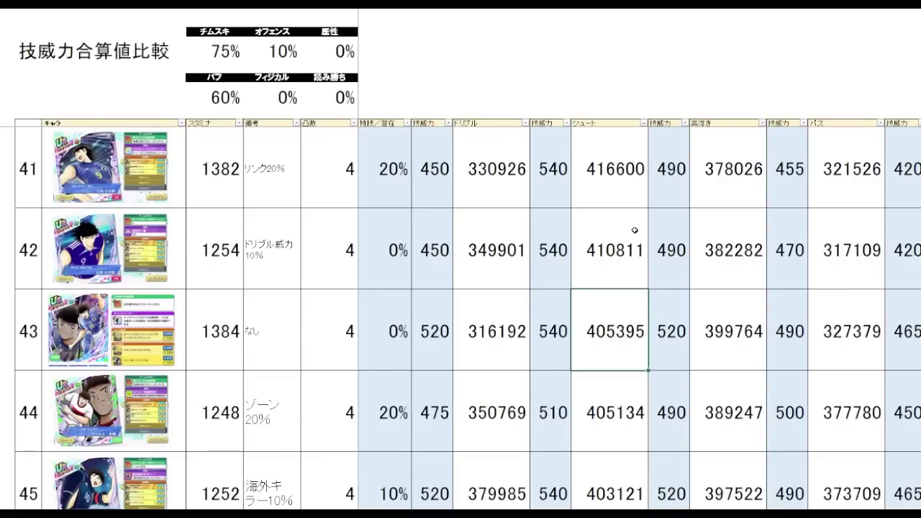
{"action": "key", "text": "Down"}
{"action": "scroll", "coordinate": [635, 231], "scroll_direction": "down", "scroll_amount": 2}
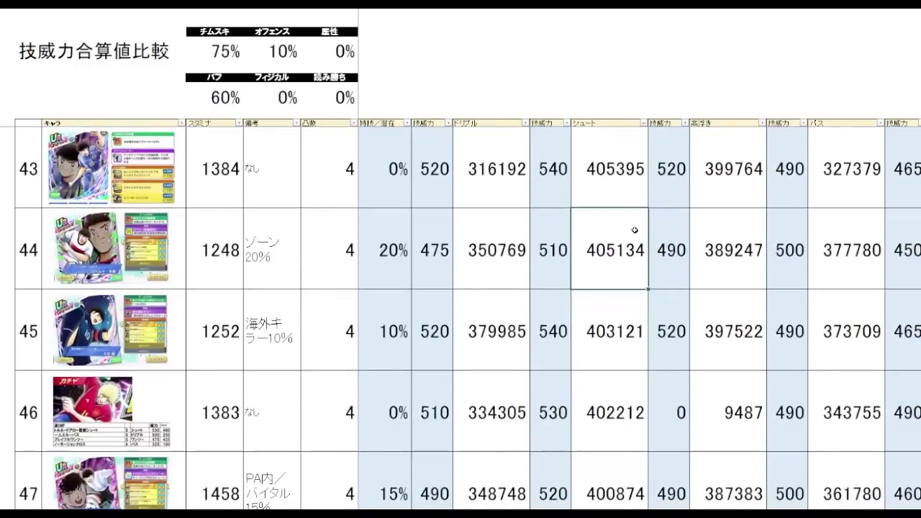
- Compare the シュート totals from the 海外キラー10% card down to the PA内／バイタル15% card
{"action": "key", "text": "Down"}
{"action": "key", "text": "Down"}
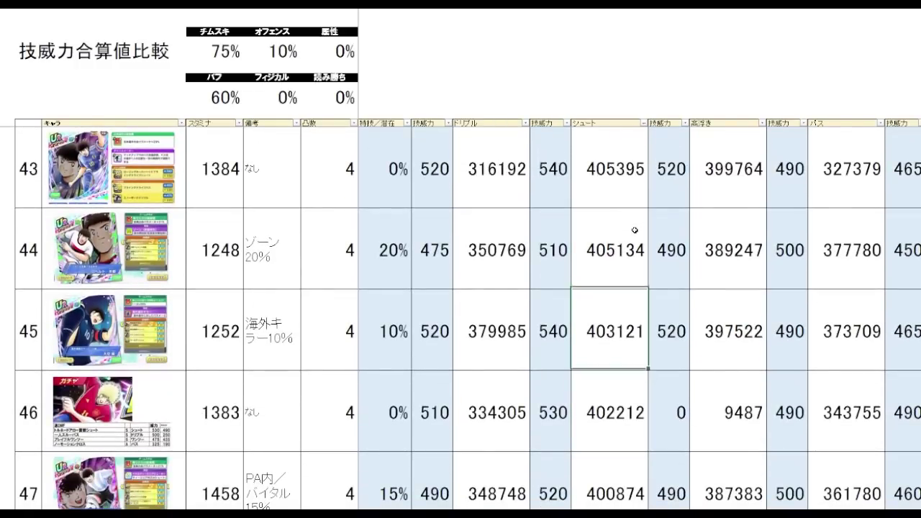
{"action": "key", "text": "Up"}
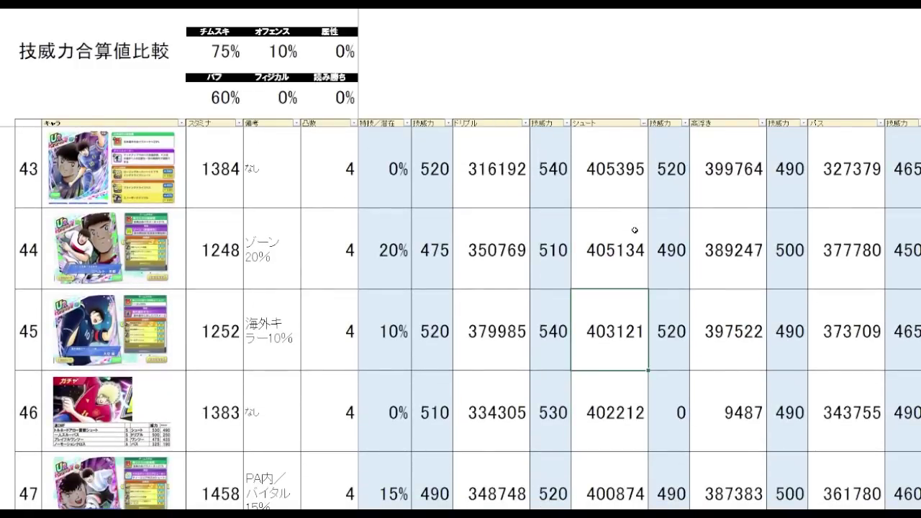
{"action": "key", "text": "Down"}
{"action": "scroll", "coordinate": [635, 231], "scroll_direction": "down", "scroll_amount": 1}
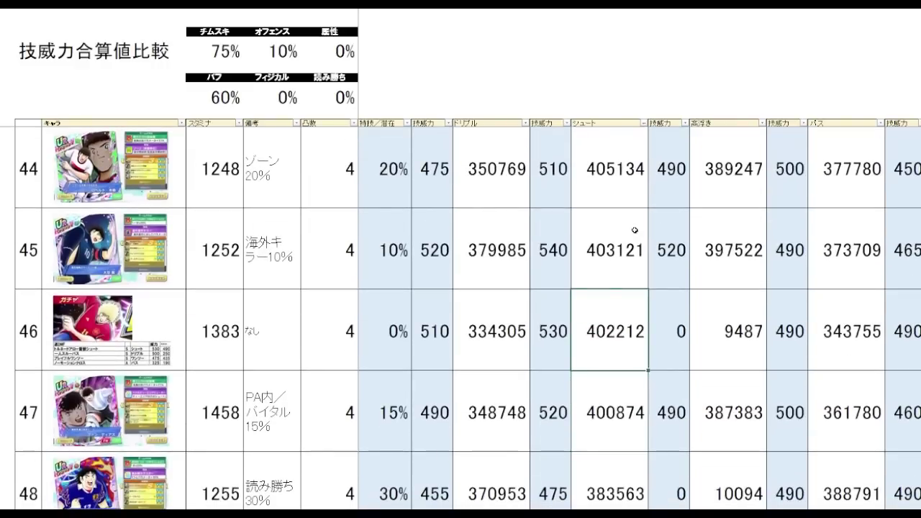
{"action": "key", "text": "Down"}
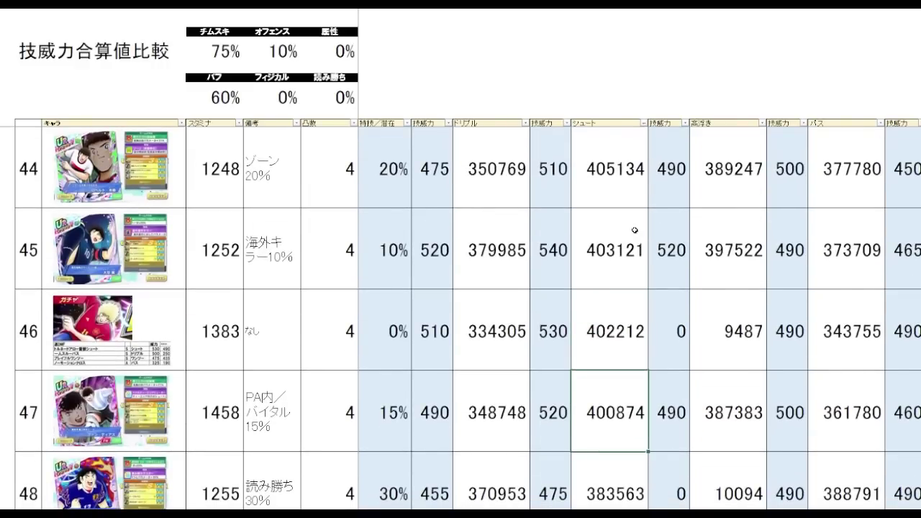
{"action": "scroll", "coordinate": [635, 230], "scroll_direction": "down", "scroll_amount": 1}
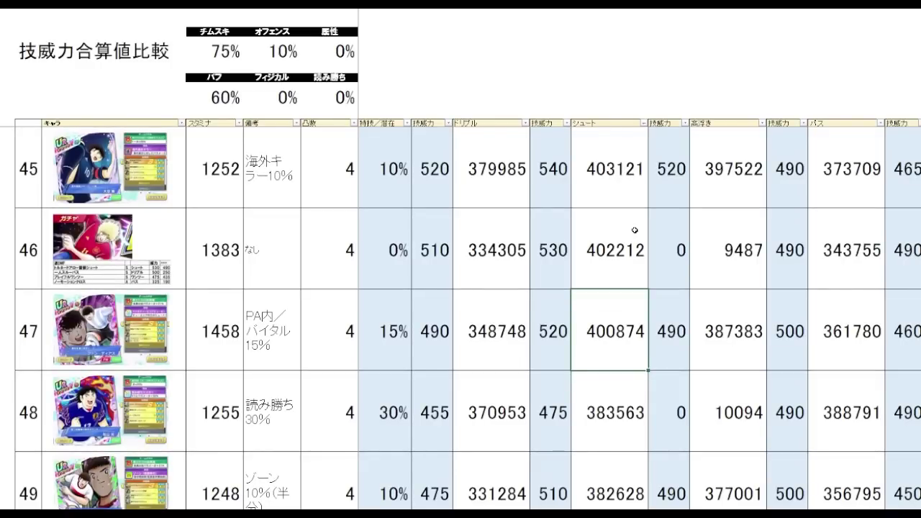
- Recheck the シュート totals from the PA内／バイタル15% card back up to the マッチアップマスター（単体）10% card
{"action": "key", "text": "Up"}
{"action": "key", "text": "Up"}
{"action": "key", "text": "Up"}
{"action": "key", "text": "Up"}
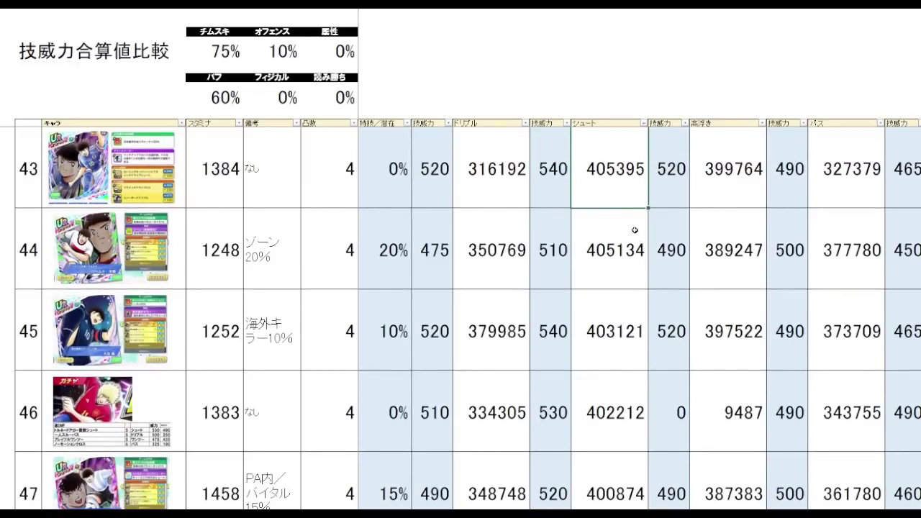
{"action": "scroll", "coordinate": [634, 231], "scroll_direction": "up", "scroll_amount": 1}
{"action": "key", "text": "Up"}
{"action": "key", "text": "Up"}
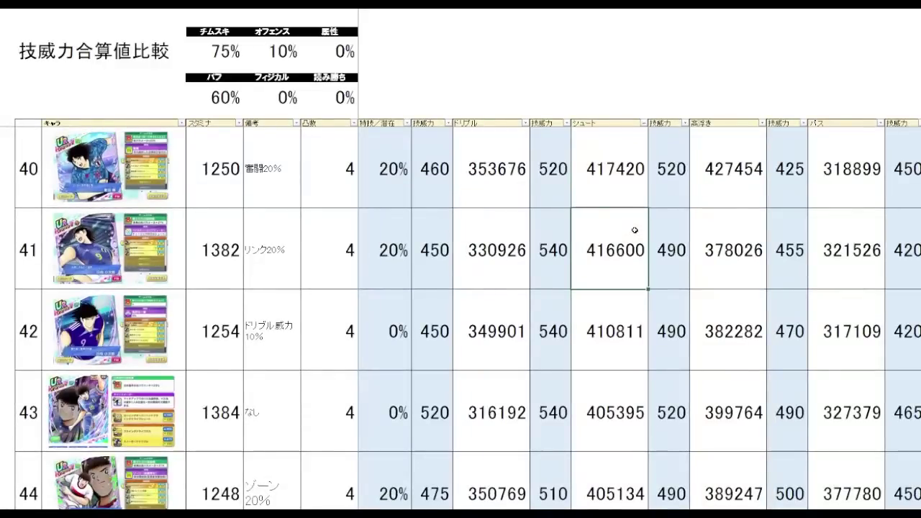
{"action": "key", "text": "Up"}
{"action": "key", "text": "Up"}
{"action": "key", "text": "Up"}
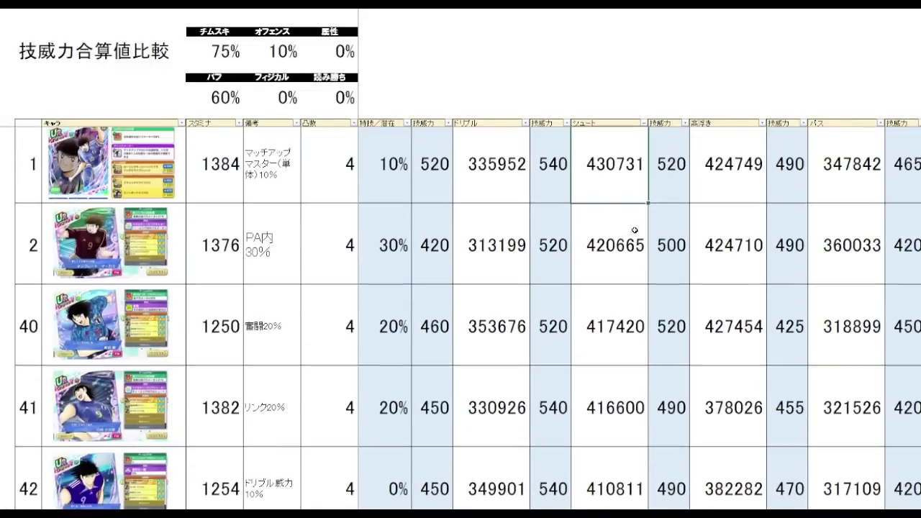
- Return to the start of the list and sort it by 高浮き total from highest to lowest
{"action": "key", "text": "Down"}
{"action": "key", "text": "Down"}
{"action": "key", "text": "Down"}
{"action": "key", "text": "Down"}
{"action": "key", "text": "Up"}
{"action": "key", "text": "Up"}
{"action": "key", "text": "Up"}
{"action": "key", "text": "Up"}
{"action": "key", "text": "Up"}
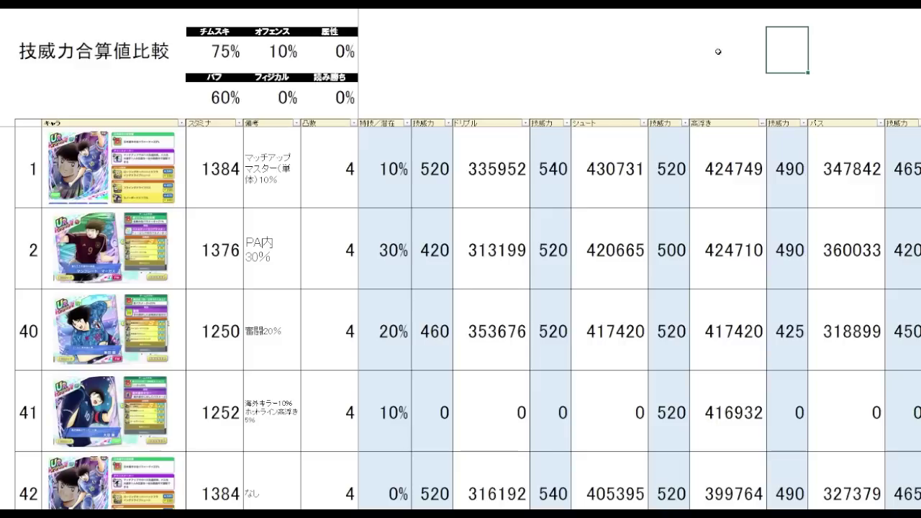
- Compare the 高浮き totals from the マッチアップマスター（単体）10% card down to the 海外キラー10% ホットライン高浮き5% entry
{"action": "left_click", "coordinate": [711, 31]}
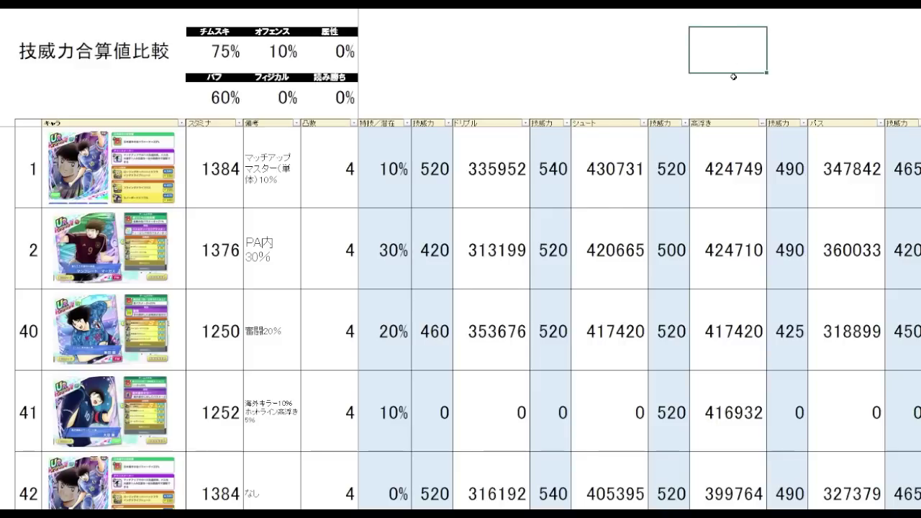
{"action": "left_click", "coordinate": [728, 169]}
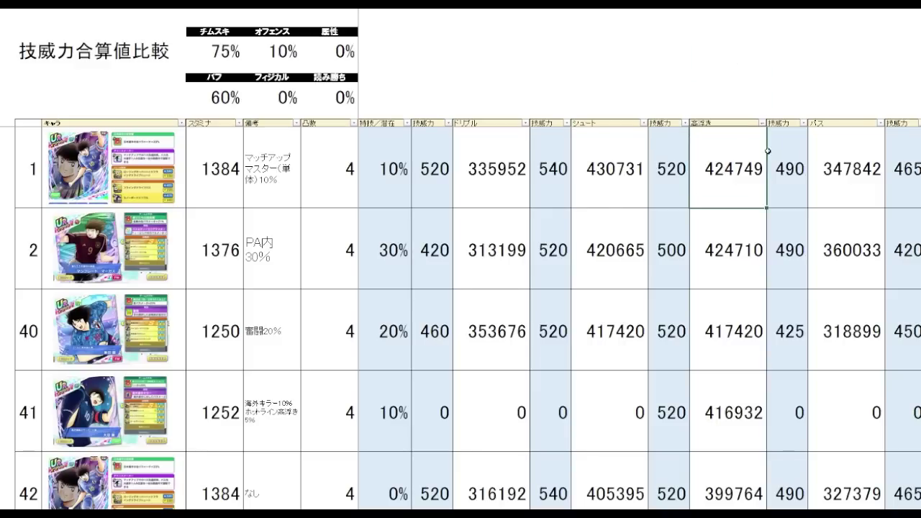
{"action": "left_click", "coordinate": [741, 271]}
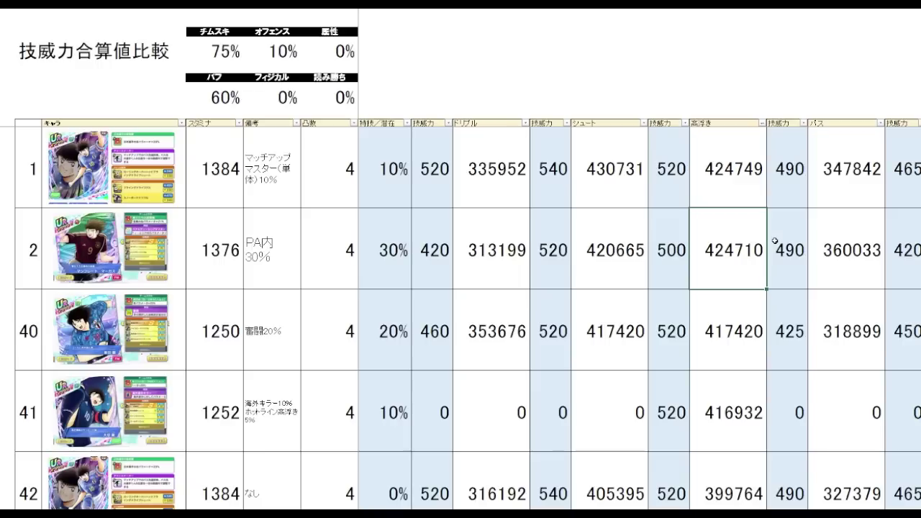
{"action": "key", "text": "Down"}
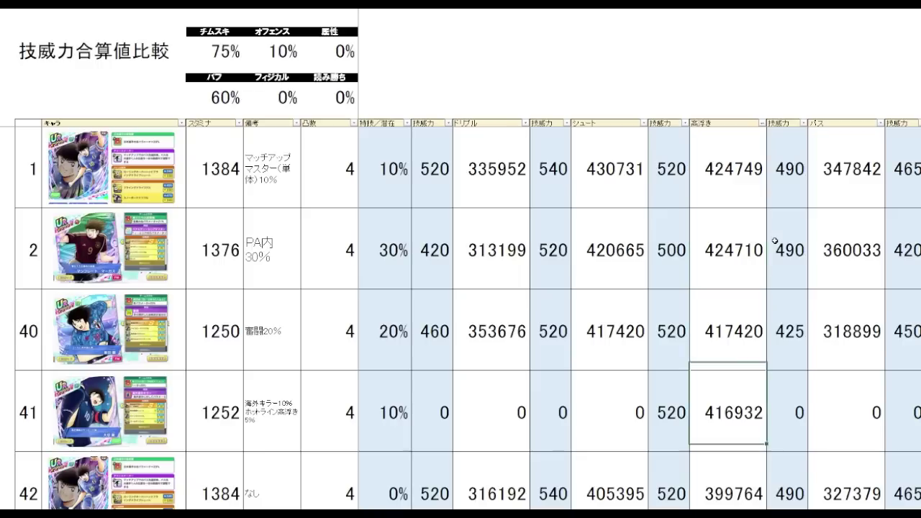
{"action": "key", "text": "Down"}
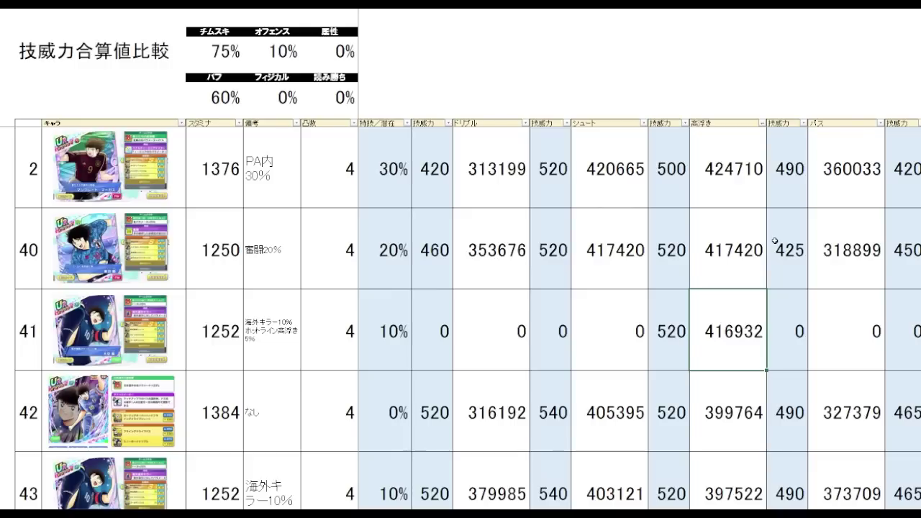
{"action": "key", "text": "Up"}
{"action": "key", "text": "Up"}
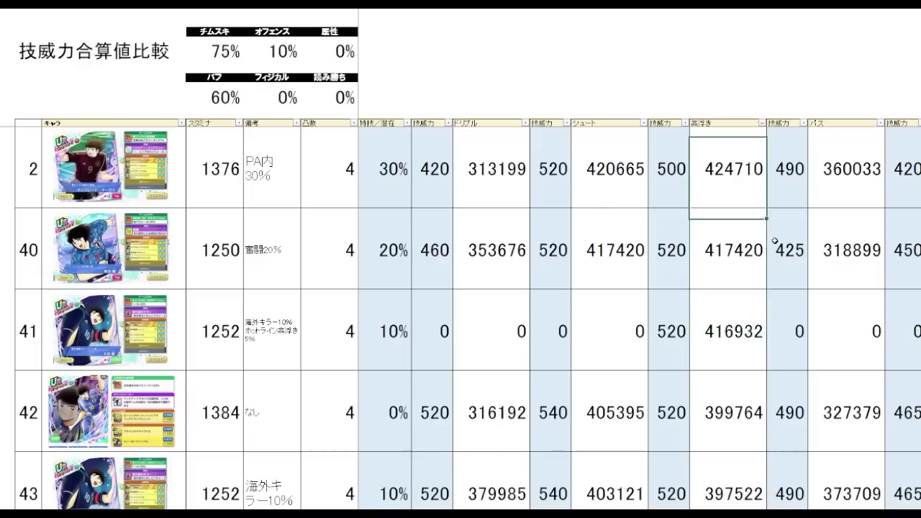
{"action": "key", "text": "Down"}
{"action": "key", "text": "Down"}
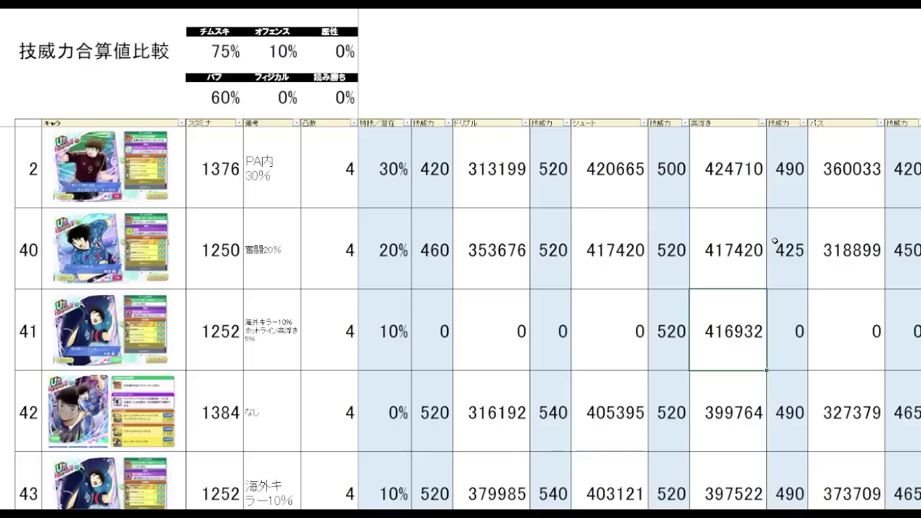
- Compare the 高浮き totals from the なし entry down to the ゾーン20% card
{"action": "key", "text": "Down"}
{"action": "key", "text": "Down"}
{"action": "key", "text": "Up"}
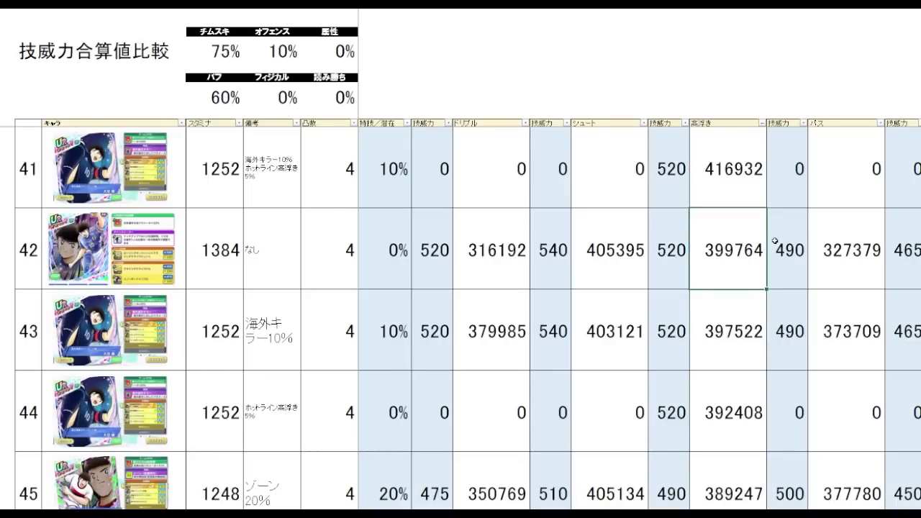
{"action": "key", "text": "Down"}
{"action": "key", "text": "Down"}
{"action": "key", "text": "Down"}
{"action": "key", "text": "Up"}
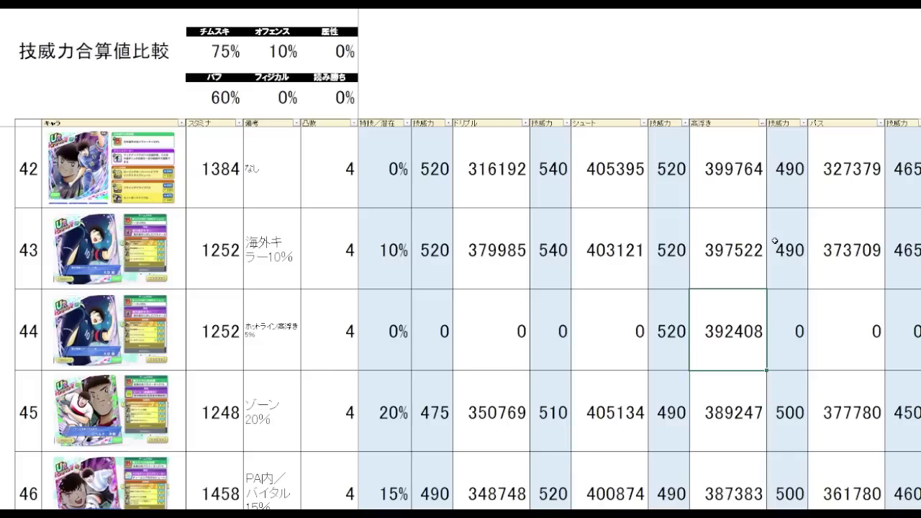
{"action": "key", "text": "Down"}
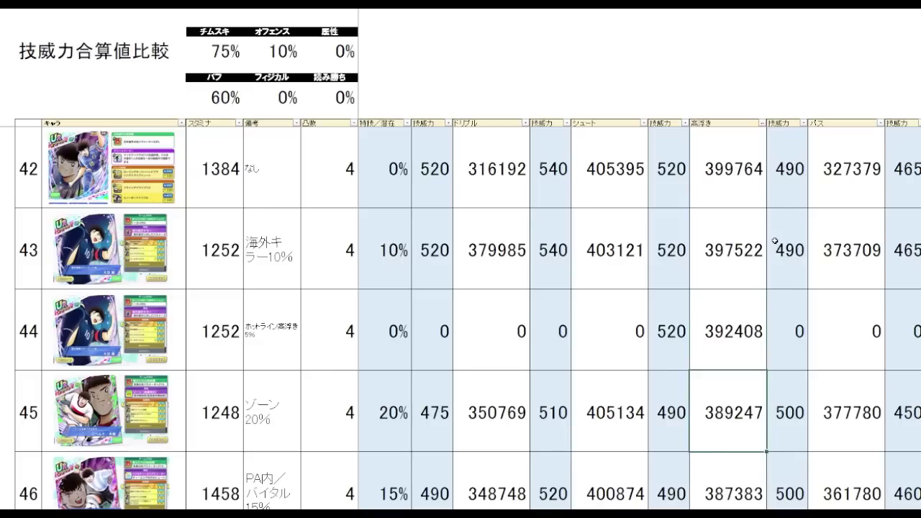
- Check the 高浮き totals of the PA内／バイタル15%, ドリブル威力10% and リンク20% cards
{"action": "scroll", "coordinate": [775, 242], "scroll_direction": "down", "scroll_amount": 1}
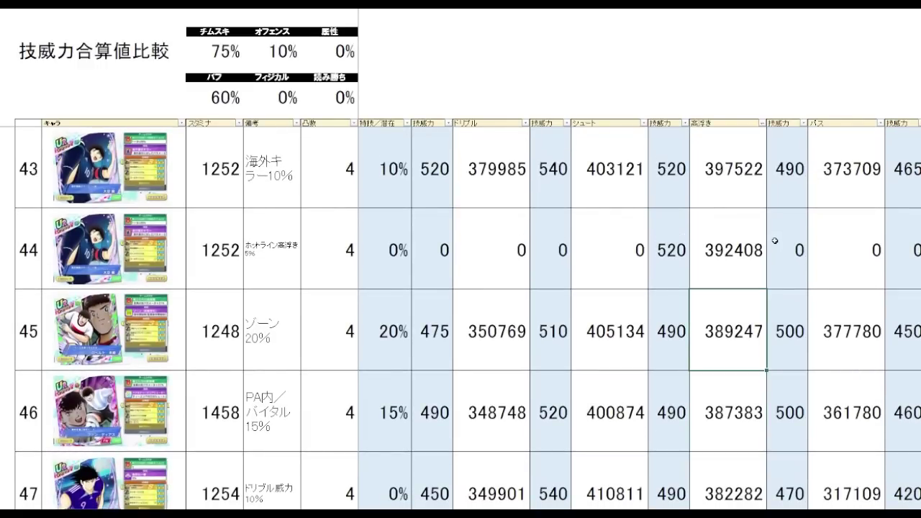
{"action": "key", "text": "Down"}
{"action": "scroll", "coordinate": [775, 241], "scroll_direction": "down", "scroll_amount": 1}
{"action": "key", "text": "Down"}
{"action": "key", "text": "Down"}
{"action": "scroll", "coordinate": [775, 242], "scroll_direction": "down", "scroll_amount": 1}
{"action": "key", "text": "Up"}
{"action": "key", "text": "Up"}
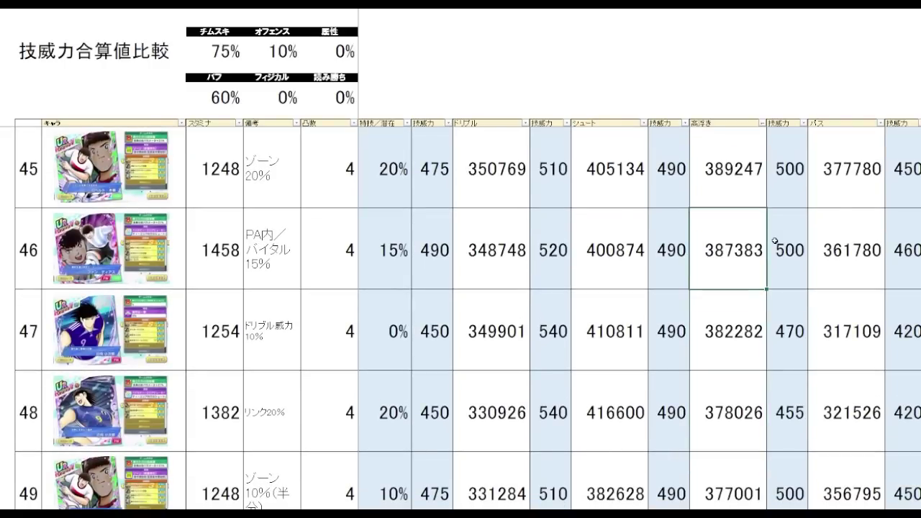
- Go back to the first card and recheck the highest 高浮き totals down to the 奮闘20% card
{"action": "key", "text": "Up"}
{"action": "key", "text": "Up"}
{"action": "key", "text": "Up"}
{"action": "key", "text": "Up"}
{"action": "key", "text": "Up"}
{"action": "key", "text": "Up"}
{"action": "key", "text": "Up"}
{"action": "key", "text": "Up"}
{"action": "key", "text": "Up"}
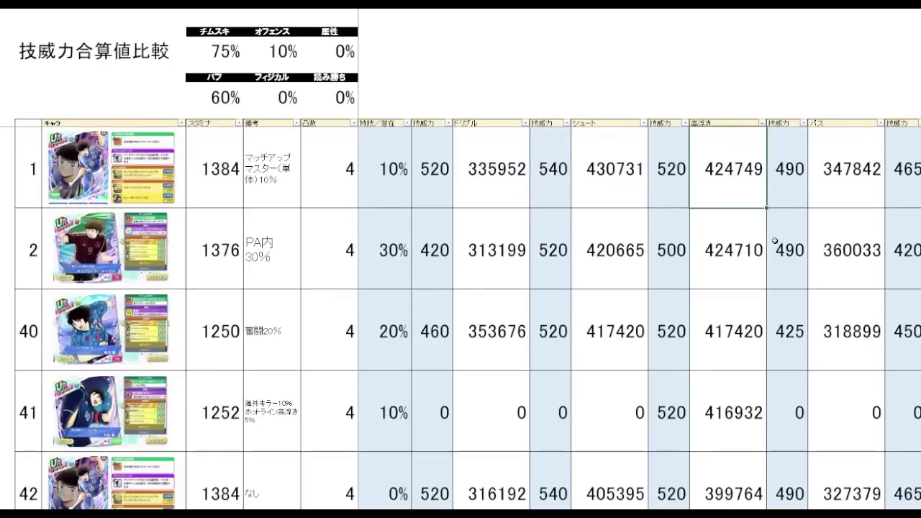
{"action": "key", "text": "Down"}
{"action": "key", "text": "Down"}
{"action": "key", "text": "Down"}
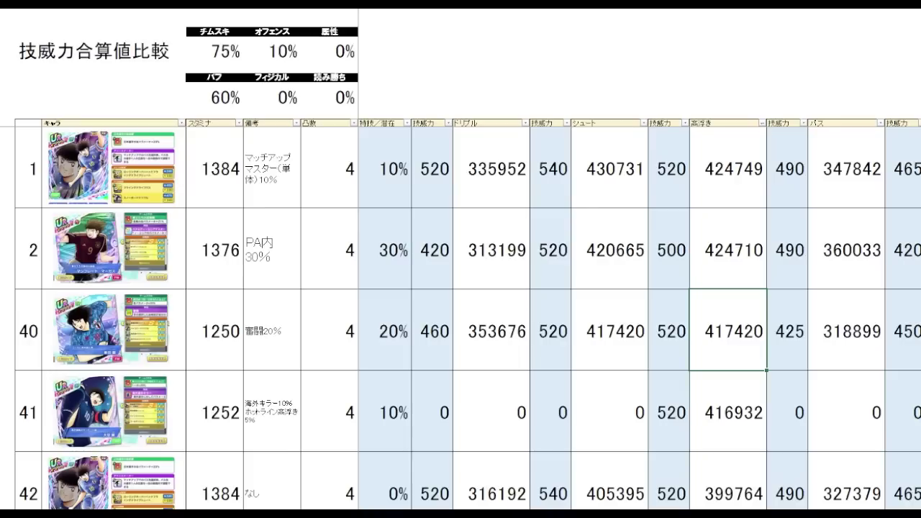
- Bring the パス column into view and sort the list by パス total from highest to lowest
{"action": "key", "text": "Down"}
{"action": "key", "text": "Right"}
{"action": "key", "text": "Right"}
{"action": "key", "text": "Right"}
{"action": "key", "text": "Right"}
{"action": "key", "text": "Right"}
{"action": "key", "text": "Right"}
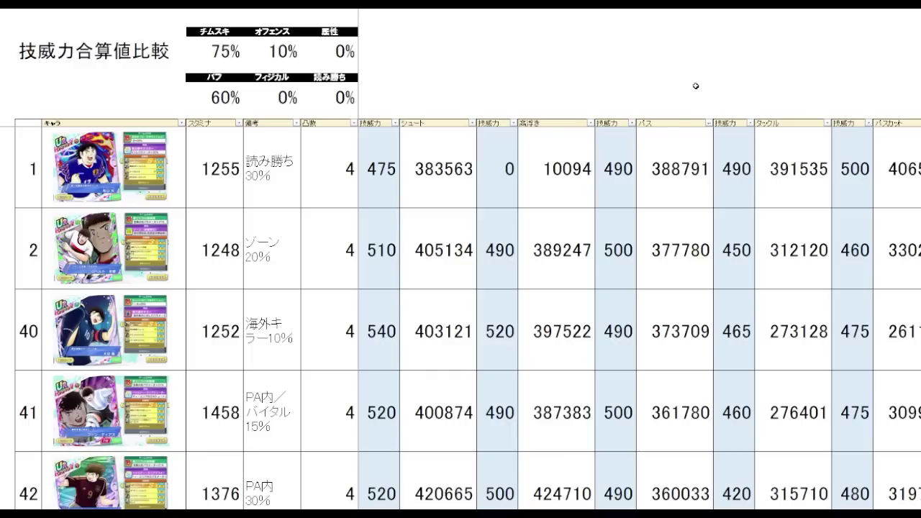
- Check the 備考 notes and パス totals of the 読み勝ち30% and ゾーン20% cards
{"action": "left_click", "coordinate": [700, 169]}
{"action": "left_click", "coordinate": [287, 192]}
{"action": "left_click", "coordinate": [616, 173]}
{"action": "left_click", "coordinate": [677, 176]}
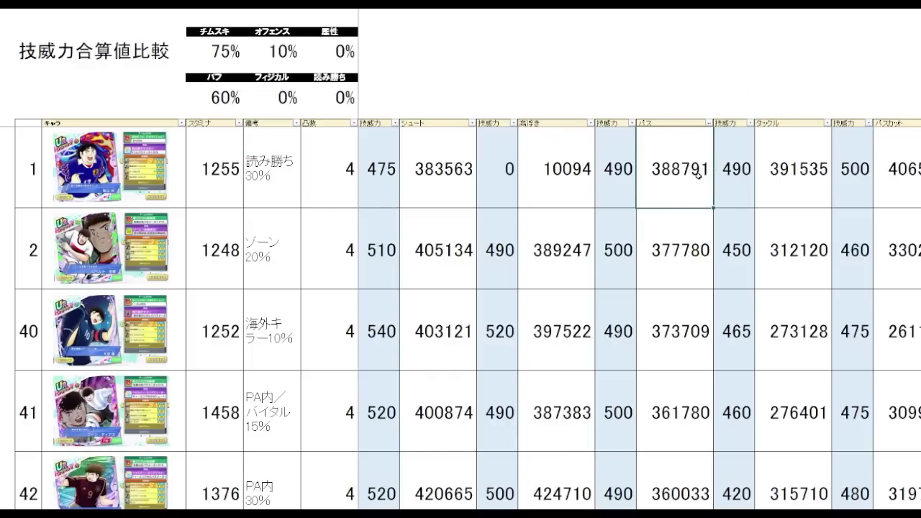
{"action": "left_click", "coordinate": [695, 262]}
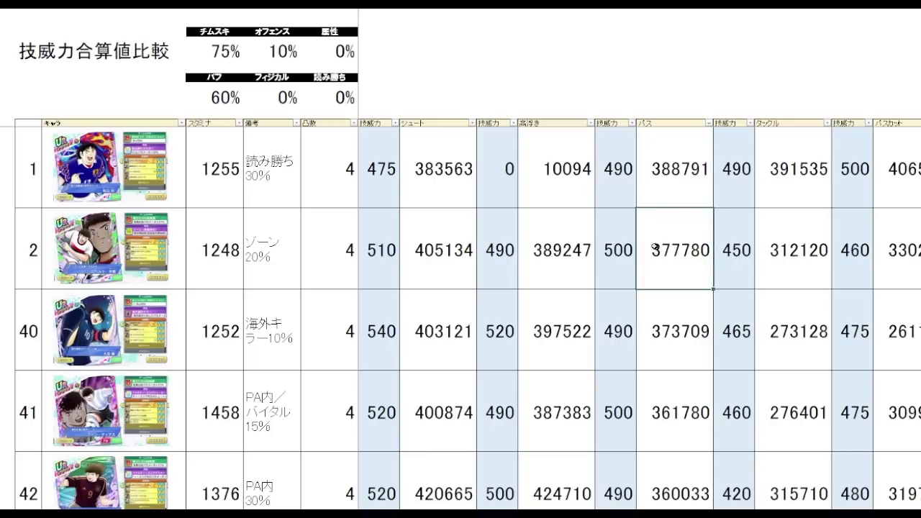
{"action": "left_click", "coordinate": [301, 267]}
{"action": "left_click", "coordinate": [677, 268]}
- Compare the パス totals of the ゾーン20%, 海外キラー10% and PA内／バイタル15% cards
{"action": "key", "text": "Down"}
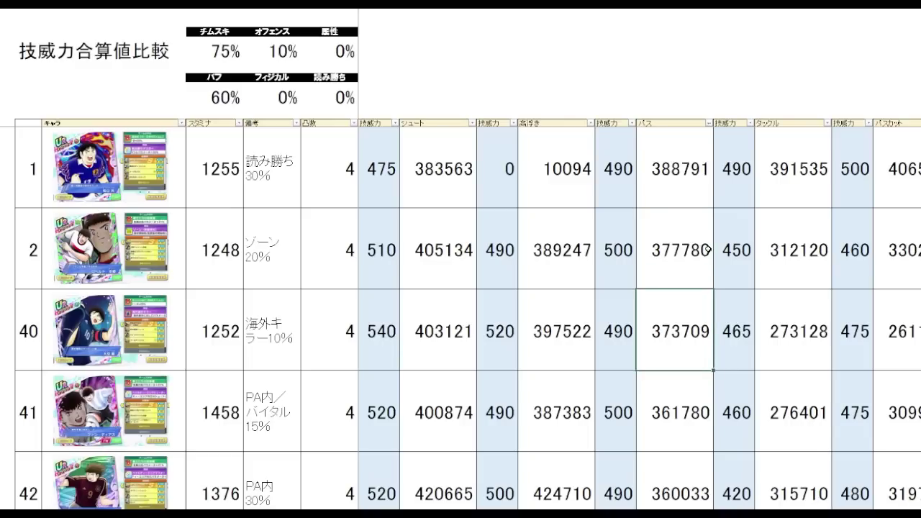
{"action": "key", "text": "Down"}
{"action": "key", "text": "Up"}
{"action": "key", "text": "Up"}
{"action": "key", "text": "Down"}
{"action": "key", "text": "Up"}
{"action": "key", "text": "Down"}
{"action": "key", "text": "Down"}
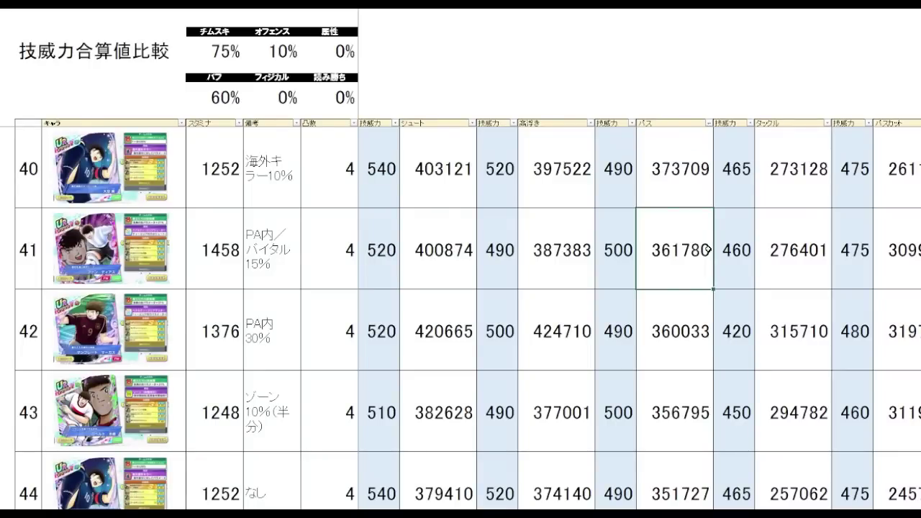
- Compare the パス totals from the PA内30% card down to the なし entry below ゾーン10%（半分）
{"action": "key", "text": "Down"}
{"action": "key", "text": "Down"}
{"action": "key", "text": "Up"}
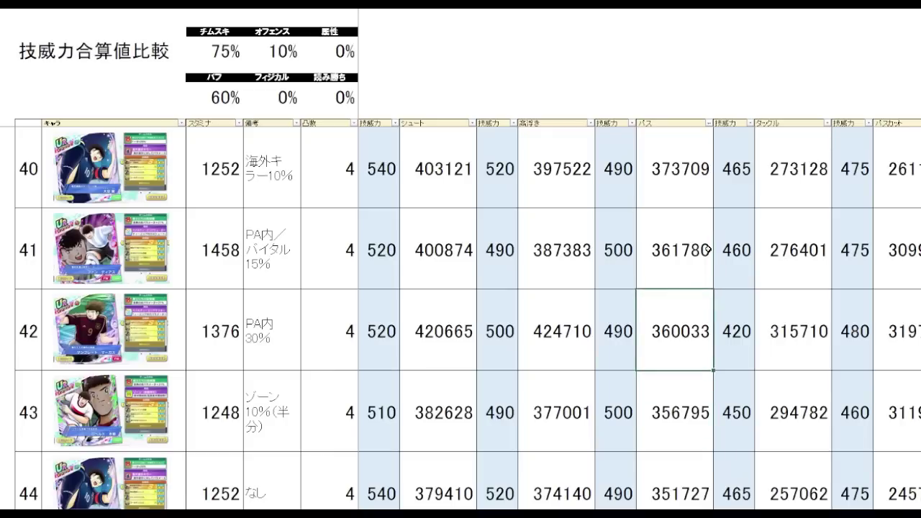
{"action": "key", "text": "Down"}
{"action": "key", "text": "Down"}
{"action": "key", "text": "Down"}
{"action": "key", "text": "Up"}
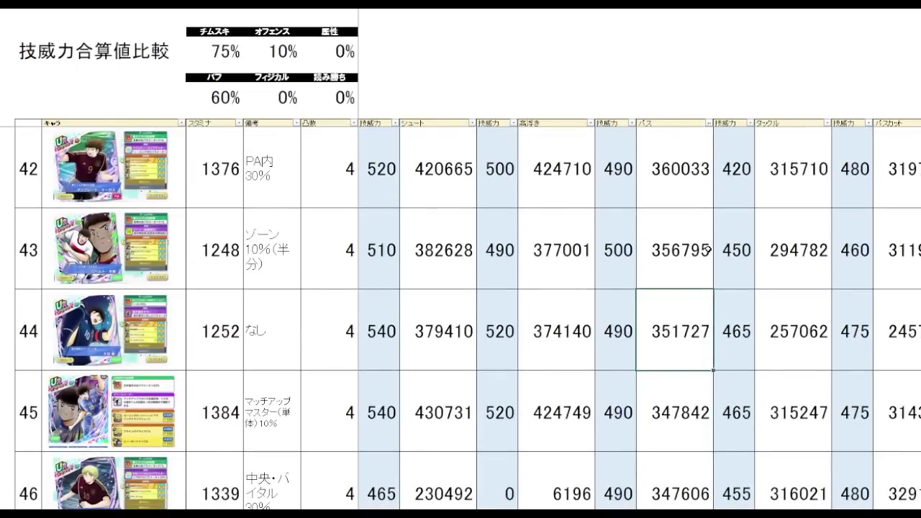
- Compare the パス totals of the マッチアップマスター（単体）10% and 中央・バイタル30% cards with the neighbouring なし entries
{"action": "key", "text": "Down"}
{"action": "key", "text": "Down"}
{"action": "key", "text": "Up"}
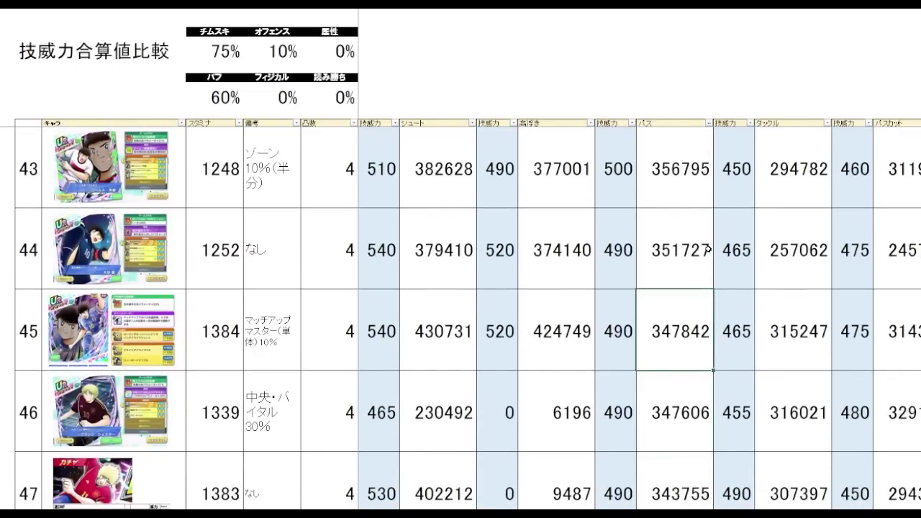
{"action": "key", "text": "Down"}
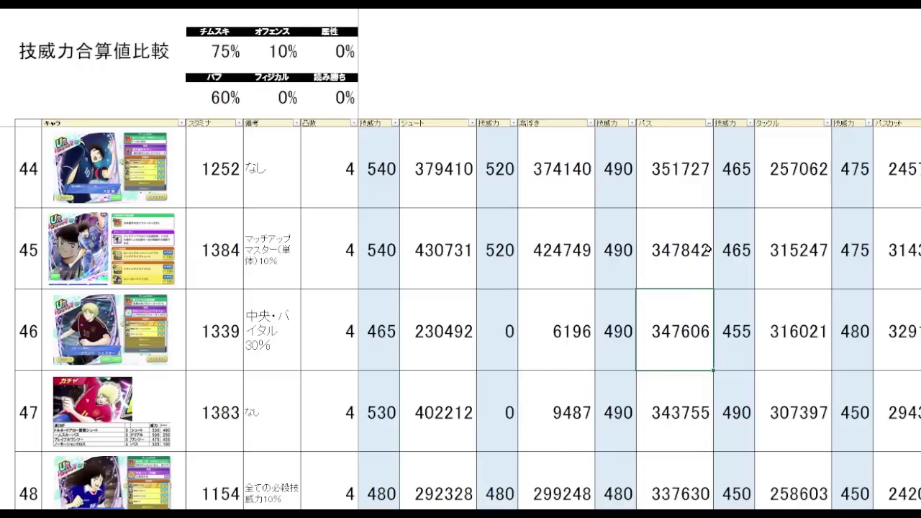
{"action": "key", "text": "Down"}
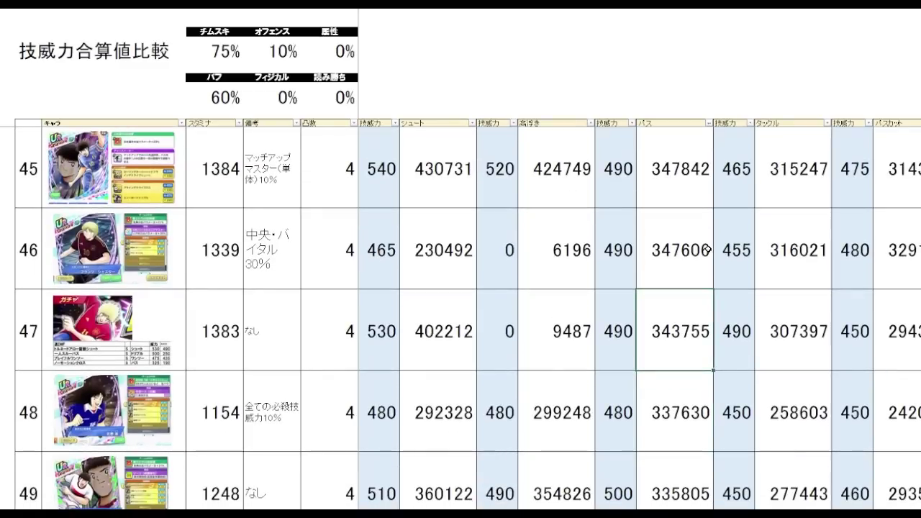
{"action": "key", "text": "Down"}
{"action": "key", "text": "Up"}
{"action": "key", "text": "Up"}
{"action": "key", "text": "Up"}
{"action": "key", "text": "Up"}
{"action": "scroll", "coordinate": [708, 250], "scroll_direction": "up", "scroll_amount": 1}
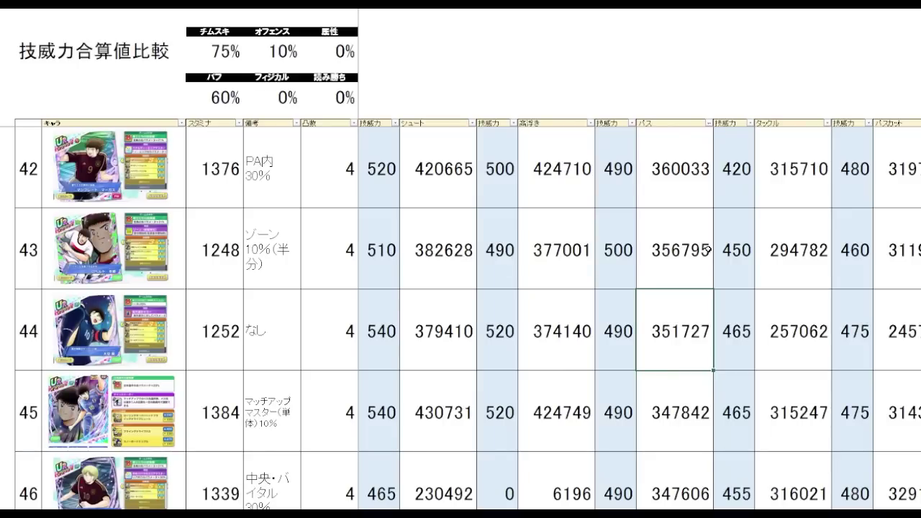
- Check the パス totals from the 中央・バイタル30% card down past 全ての必殺技威力10% to the ドリブル威力10% card
{"action": "key", "text": "Down"}
{"action": "key", "text": "Down"}
{"action": "key", "text": "Down"}
{"action": "key", "text": "Down"}
{"action": "key", "text": "Down"}
{"action": "key", "text": "Up"}
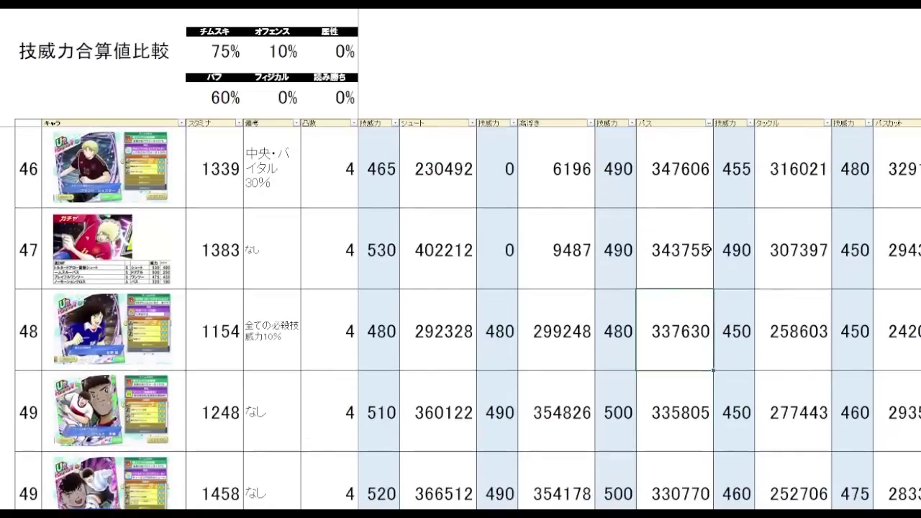
{"action": "key", "text": "Down"}
{"action": "key", "text": "Down"}
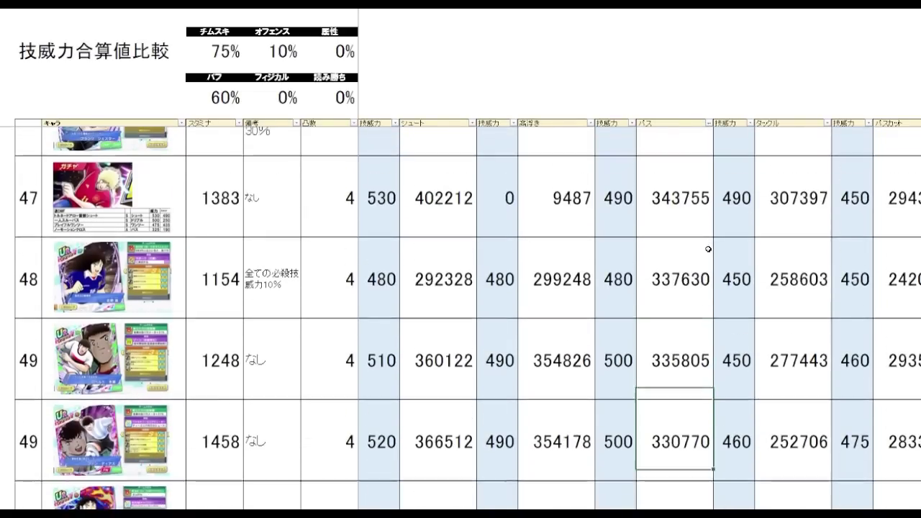
{"action": "key", "text": "Down"}
{"action": "key", "text": "Down"}
{"action": "key", "text": "Down"}
{"action": "key", "text": "Down"}
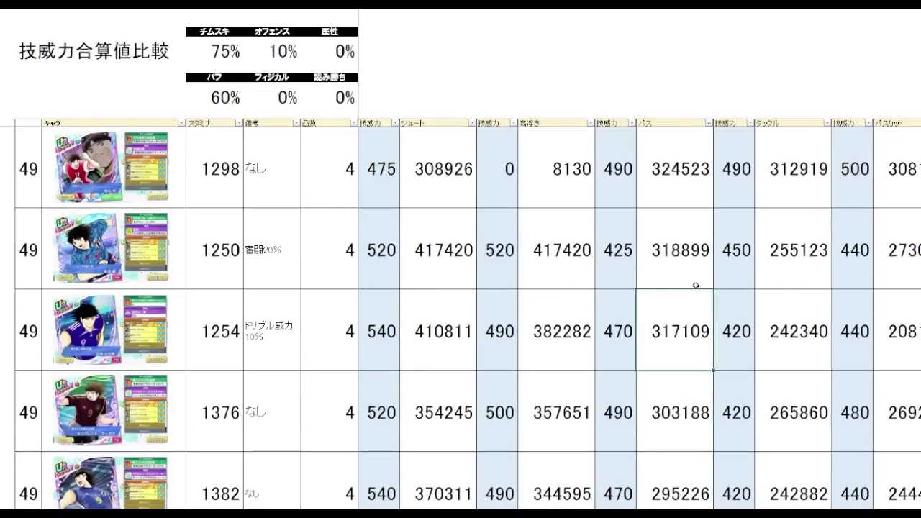
- Compare the パス totals of the 奮闘20% and ドリブル威力10% cards with the なし entries directly above and below them
{"action": "key", "text": "Up"}
{"action": "key", "text": "Up"}
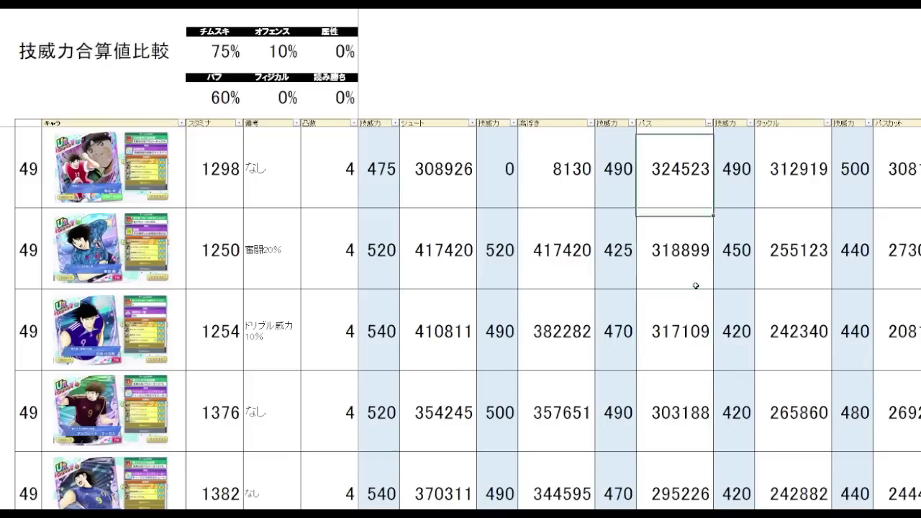
{"action": "key", "text": "Up"}
{"action": "key", "text": "Down"}
{"action": "key", "text": "Down"}
{"action": "key", "text": "Down"}
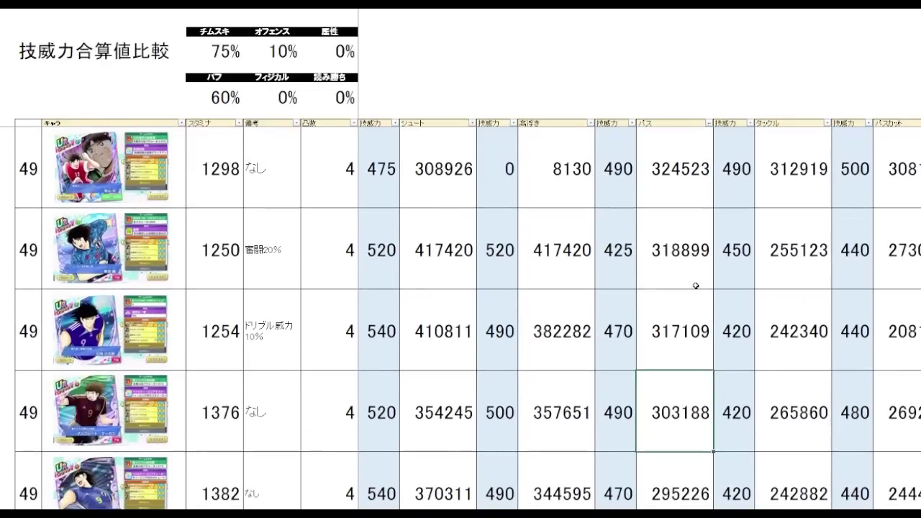
{"action": "key", "text": "Up"}
{"action": "key", "text": "Up"}
{"action": "key", "text": "Down"}
{"action": "key", "text": "Down"}
{"action": "key", "text": "Up"}
- Bring the タックル column into view and sort the list by タックル total from highest to lowest
{"action": "scroll", "coordinate": [719, 252], "scroll_direction": "up", "scroll_amount": 10}
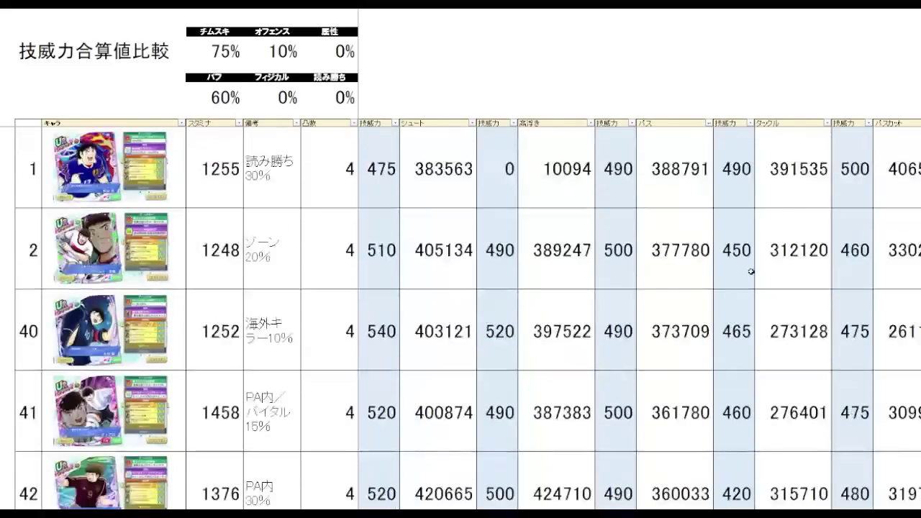
{"action": "left_click", "coordinate": [796, 216]}
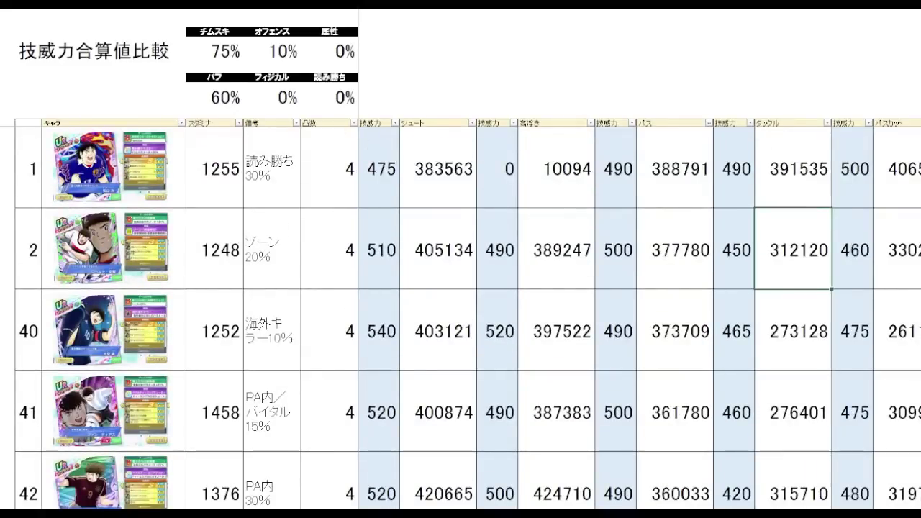
{"action": "scroll", "coordinate": [640, 313], "scroll_direction": "right", "scroll_amount": 2}
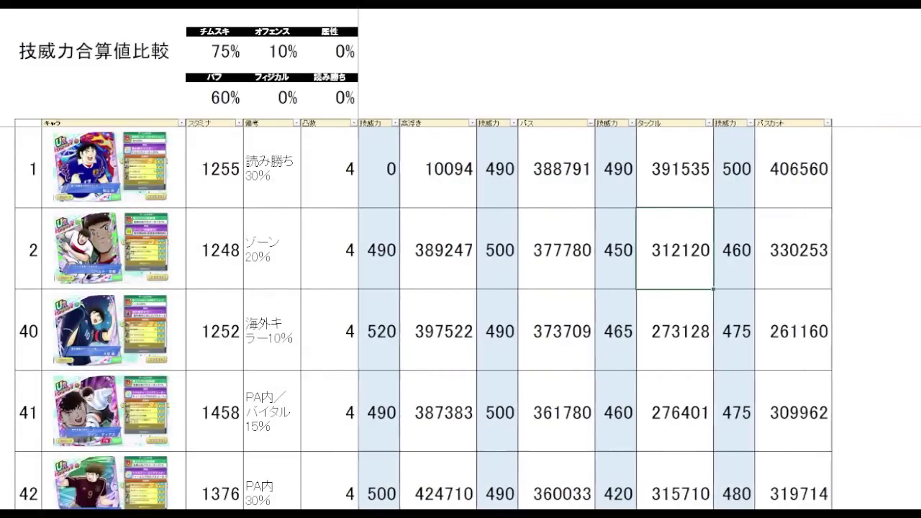
{"action": "left_click", "coordinate": [918, 326]}
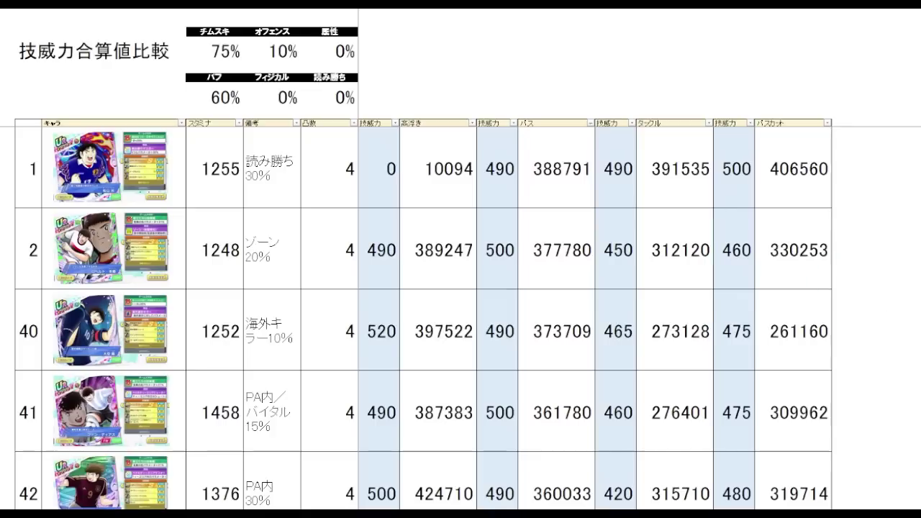
{"action": "left_click", "coordinate": [684, 101]}
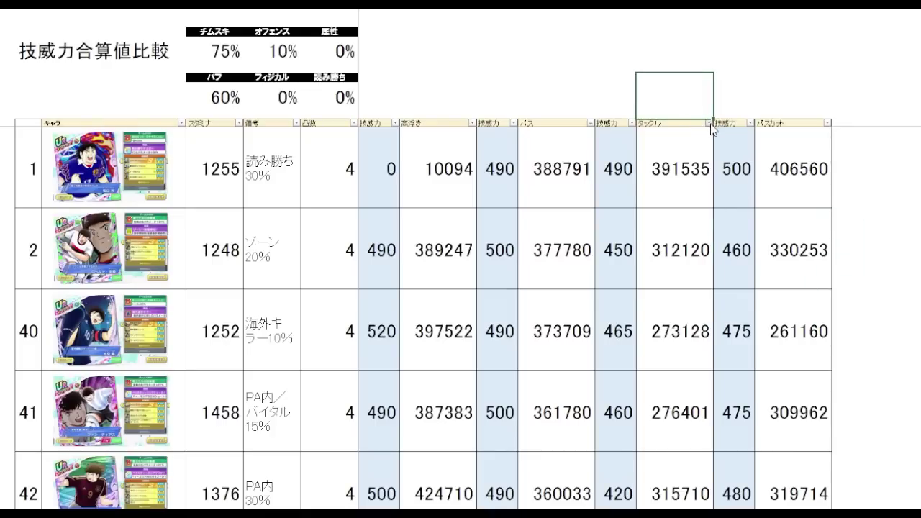
{"action": "left_click", "coordinate": [871, 197]}
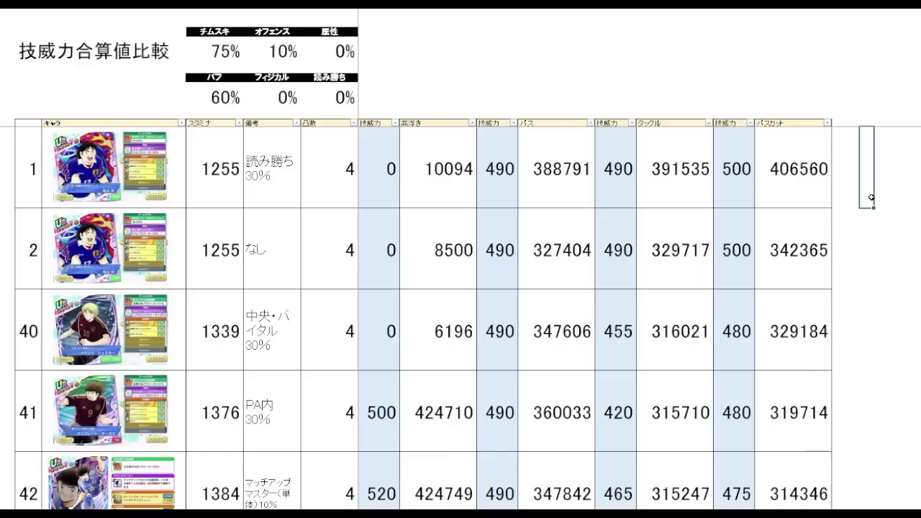
{"action": "left_click", "coordinate": [695, 92]}
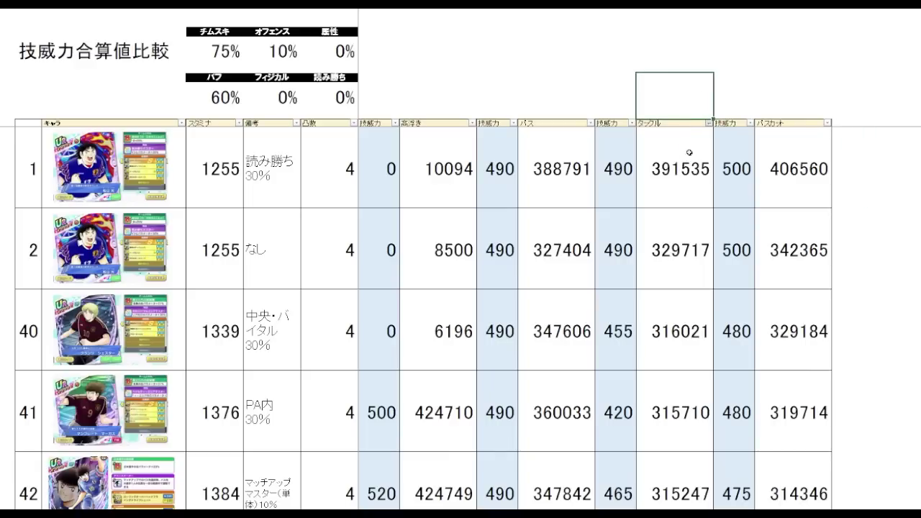
{"action": "left_click", "coordinate": [896, 200]}
{"action": "left_click", "coordinate": [853, 263]}
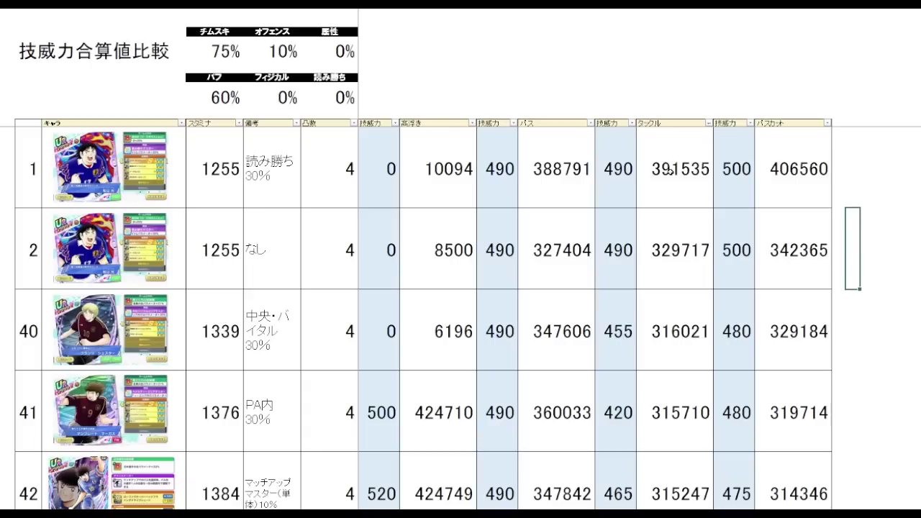
- Compare the タックル totals of the 読み勝ち30% card, its なし version and the 中央・バイタル30% card
{"action": "left_click", "coordinate": [679, 195]}
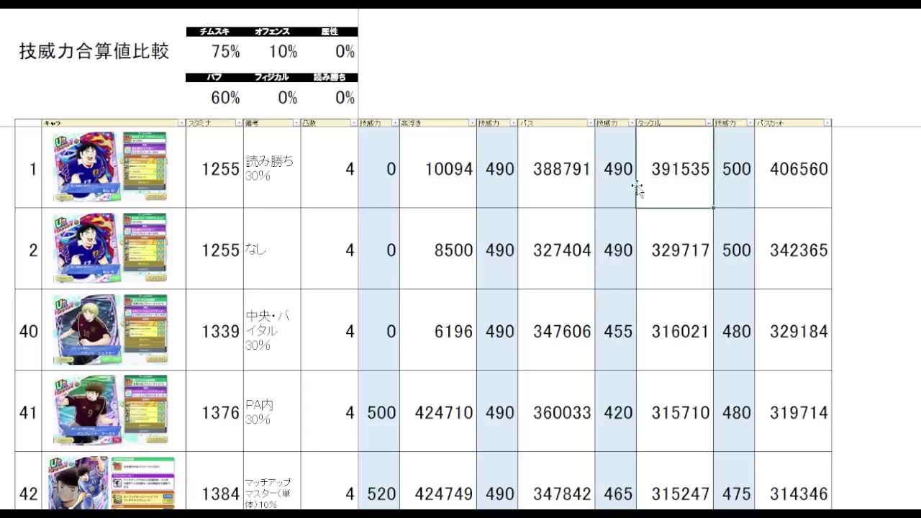
{"action": "left_click", "coordinate": [698, 268]}
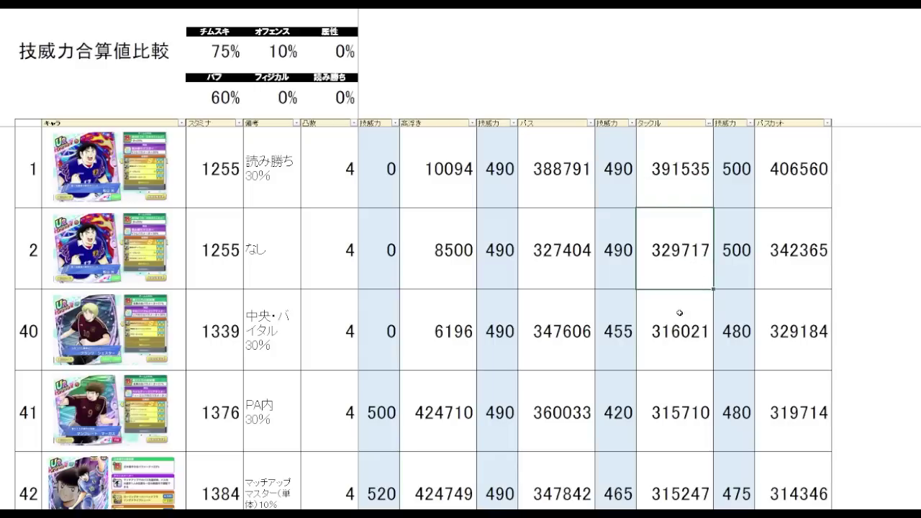
{"action": "left_click", "coordinate": [673, 352]}
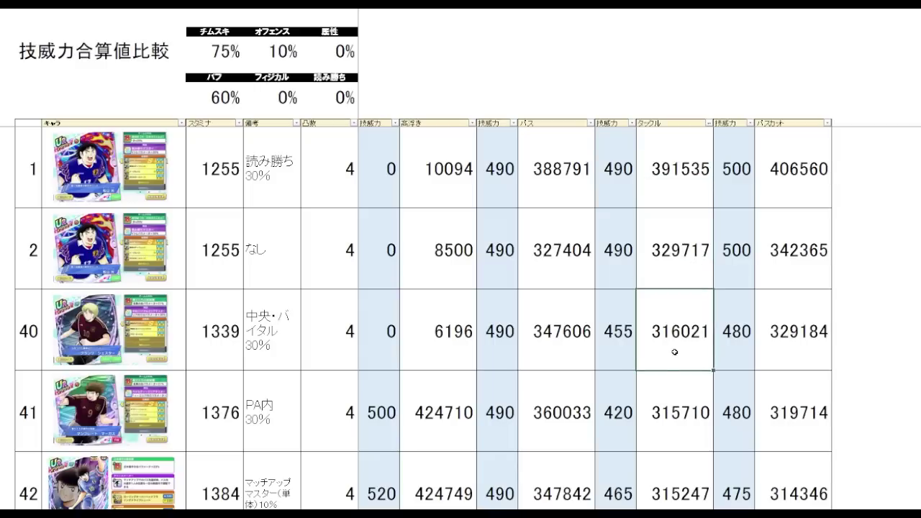
{"action": "left_click", "coordinate": [686, 267]}
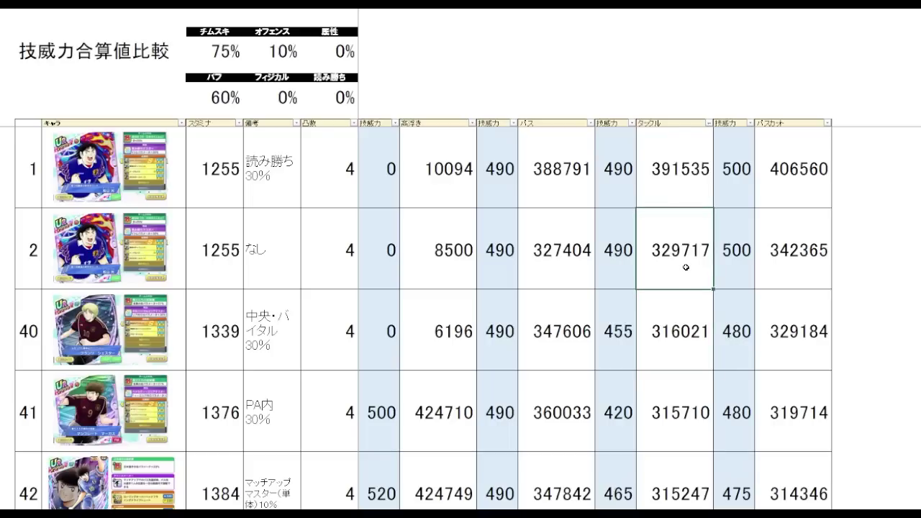
{"action": "key", "text": "Up"}
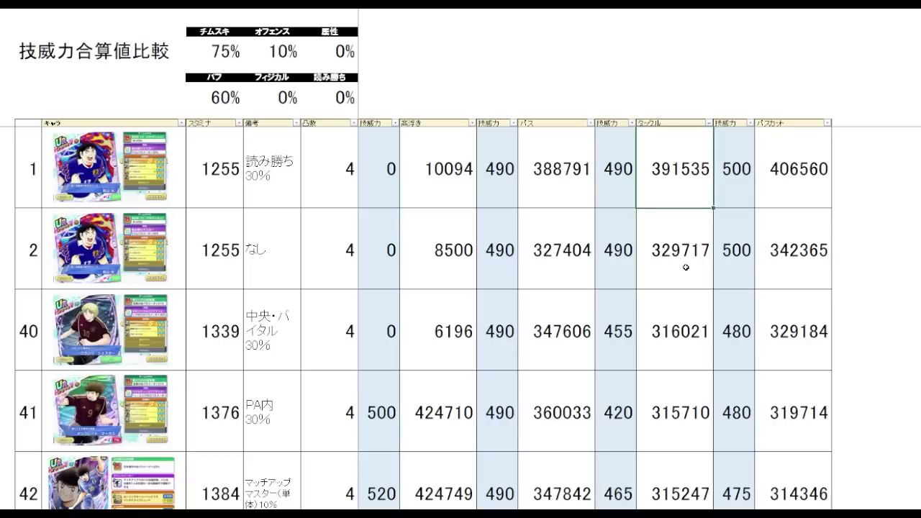
- Check the タックル totals from the top-ranked cards down past ゾーン20% to the なし entry ranked 45
{"action": "key", "text": "Down"}
{"action": "key", "text": "Down"}
{"action": "key", "text": "Down"}
{"action": "key", "text": "Down"}
{"action": "key", "text": "Down"}
{"action": "key", "text": "Down"}
{"action": "key", "text": "Down"}
{"action": "key", "text": "Down"}
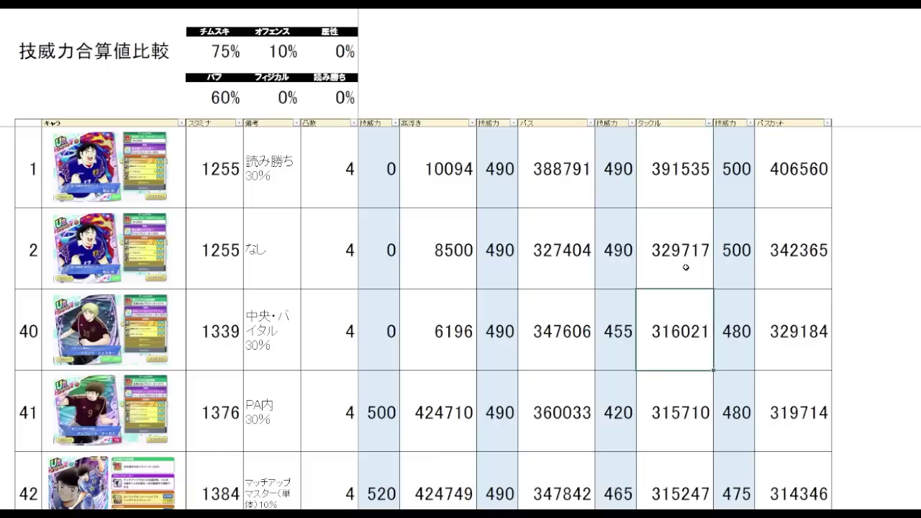
{"action": "key", "text": "Up"}
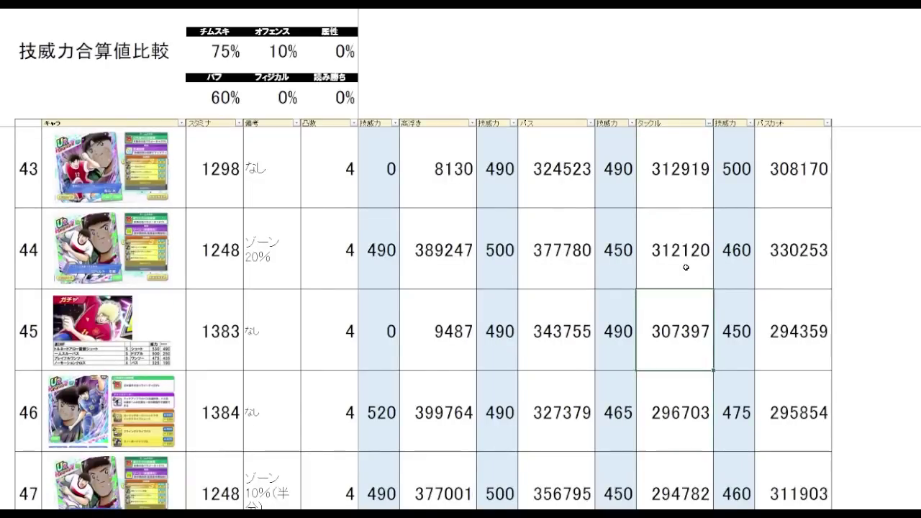
- Check the タックル totals from the なし entry ranked 46 down to the 海外キラー10% card
{"action": "key", "text": "Down"}
{"action": "key", "text": "Down"}
{"action": "key", "text": "Down"}
{"action": "key", "text": "Down"}
{"action": "key", "text": "Down"}
{"action": "key", "text": "Down"}
{"action": "key", "text": "Down"}
{"action": "key", "text": "Up"}
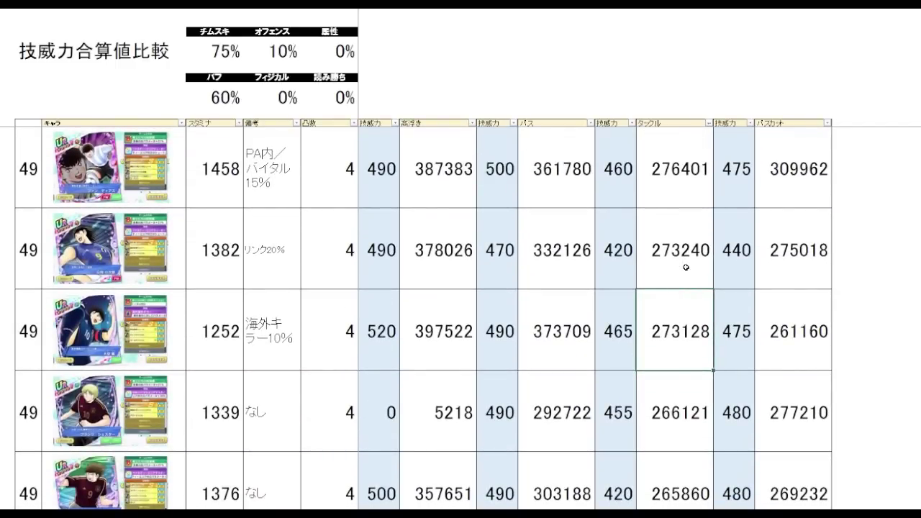
- Compare the タックル totals of the リンク20% and 海外キラー10% cards
{"action": "key", "text": "Up"}
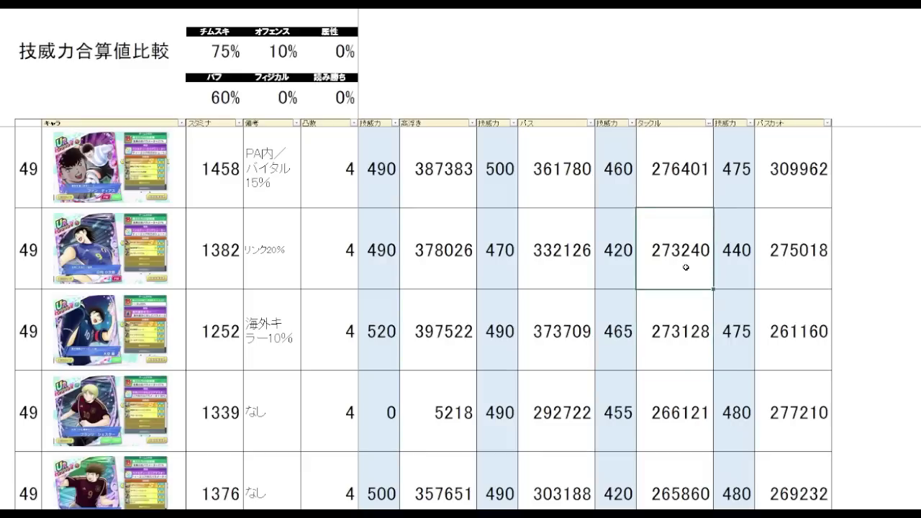
{"action": "key", "text": "Down"}
{"action": "key", "text": "Up"}
{"action": "key", "text": "Down"}
{"action": "key", "text": "Up"}
{"action": "key", "text": "Down"}
{"action": "key", "text": "Up"}
{"action": "key", "text": "Down"}
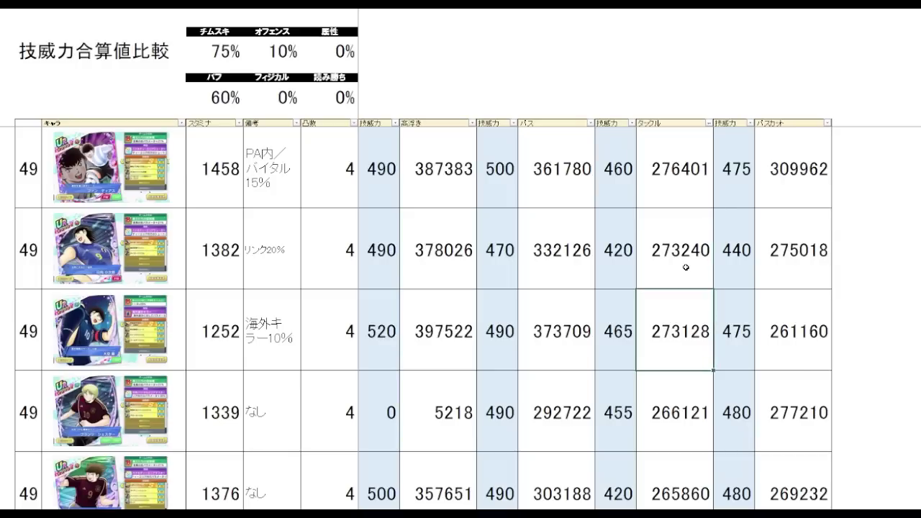
{"action": "key", "text": "Down"}
{"action": "key", "text": "Up"}
{"action": "key", "text": "Up"}
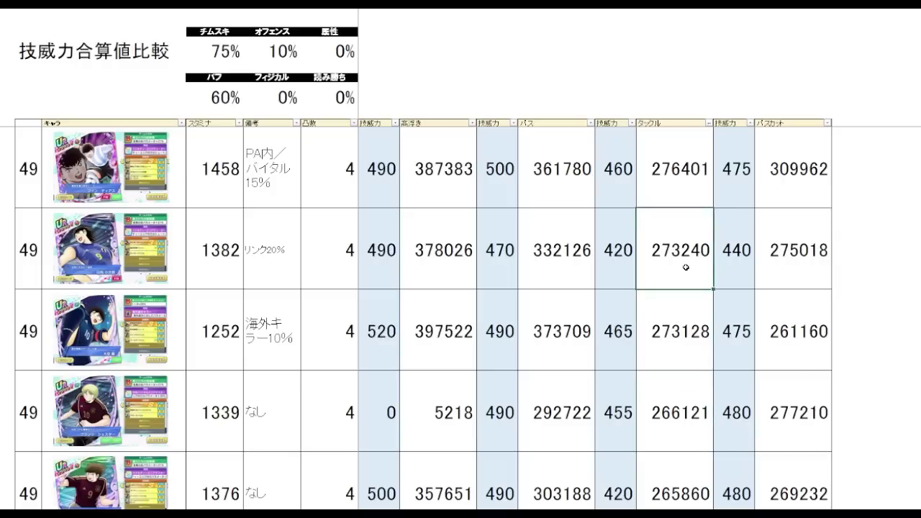
- Return to the start of the list and sort it by パスカット total from highest to lowest
{"action": "scroll", "coordinate": [770, 288], "scroll_direction": "up", "scroll_amount": 10}
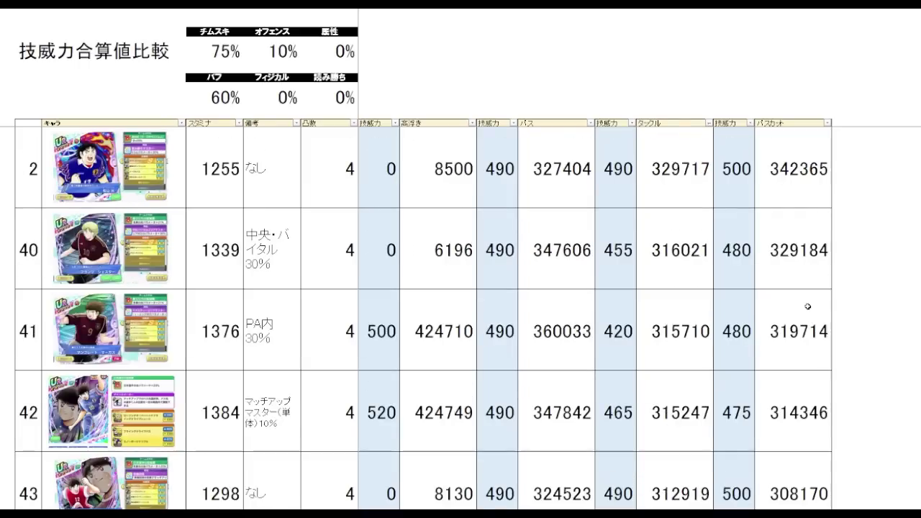
{"action": "scroll", "coordinate": [798, 209], "scroll_direction": "up", "scroll_amount": 1}
{"action": "left_click", "coordinate": [876, 235]}
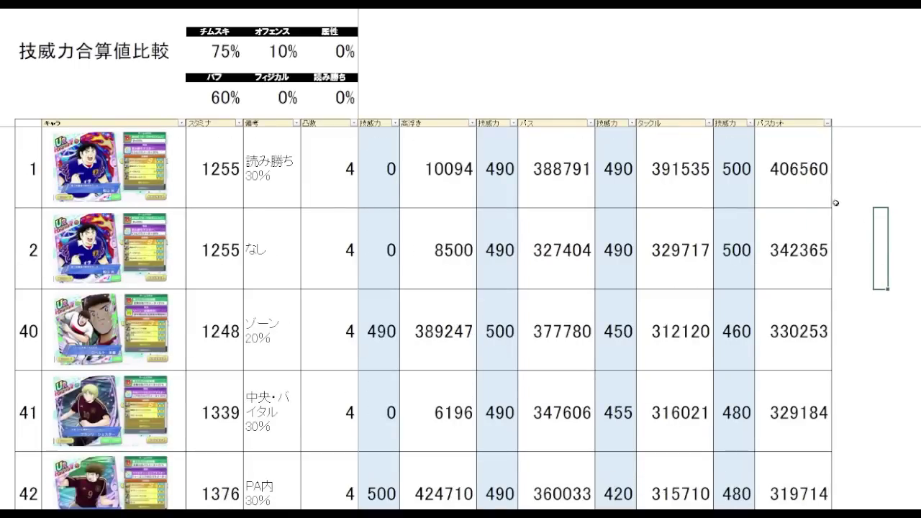
- Compare the パスカット totals of the 読み勝ち30% card, its なし version, ゾーン20% and 中央・バイタル30%
{"action": "left_click", "coordinate": [815, 192]}
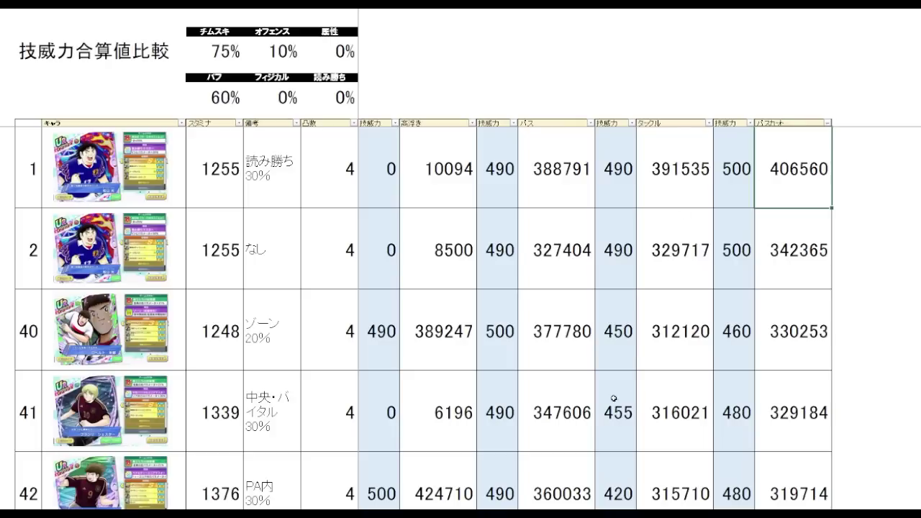
{"action": "left_click", "coordinate": [785, 273]}
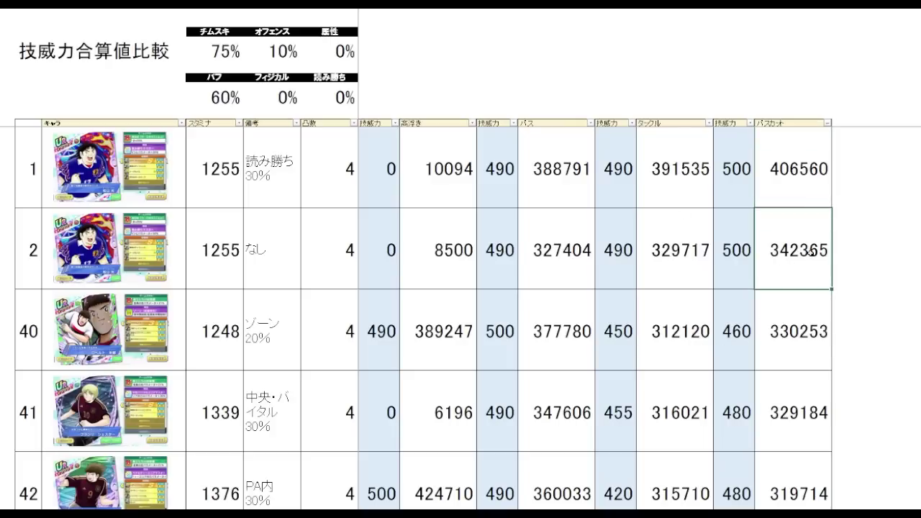
{"action": "left_click", "coordinate": [802, 193]}
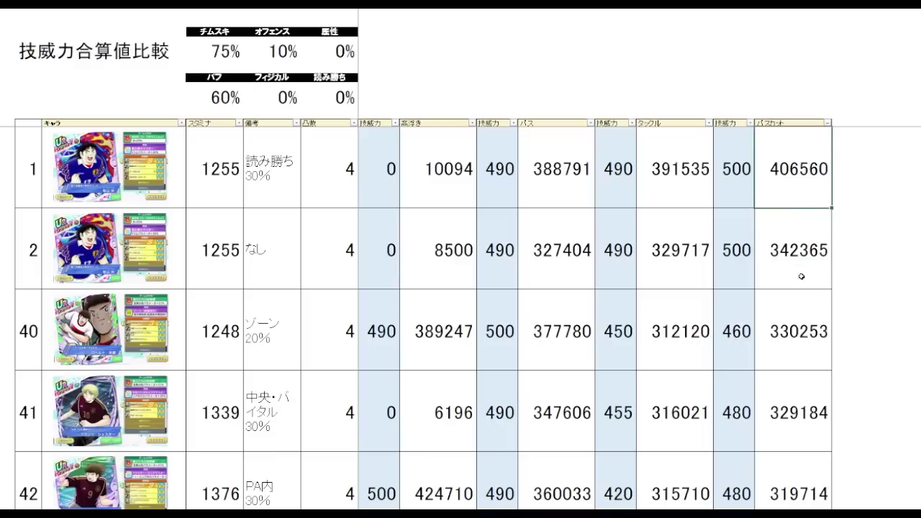
{"action": "left_click", "coordinate": [802, 336]}
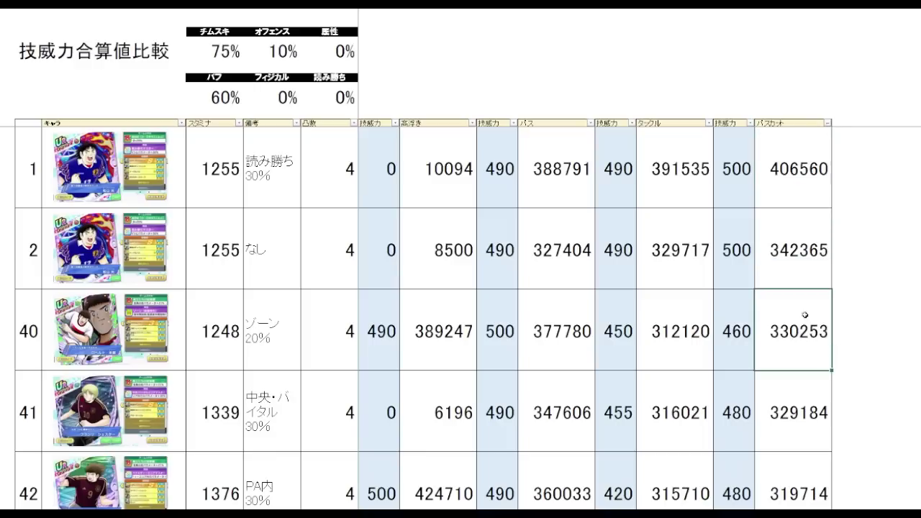
{"action": "key", "text": "Down"}
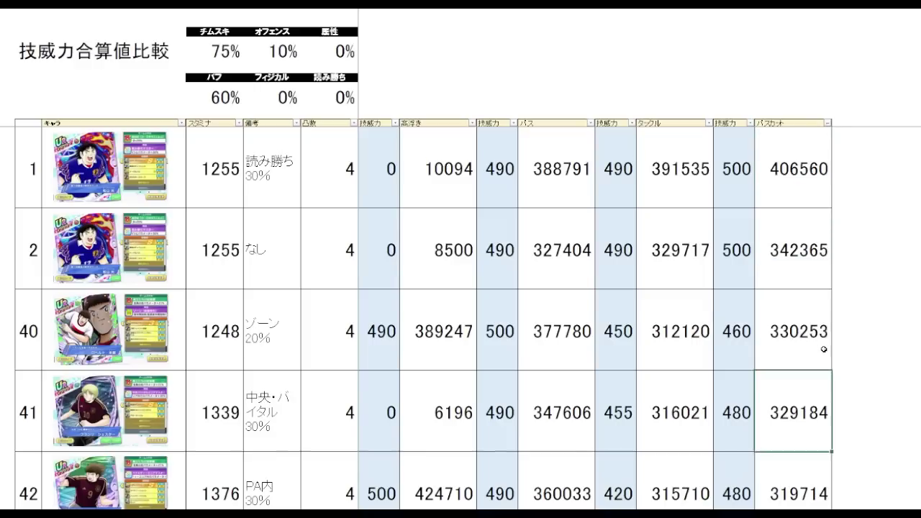
- Compare the パスカット total of the PA内30% card with those of the cards ranked above it
{"action": "scroll", "coordinate": [824, 349], "scroll_direction": "down", "scroll_amount": 1}
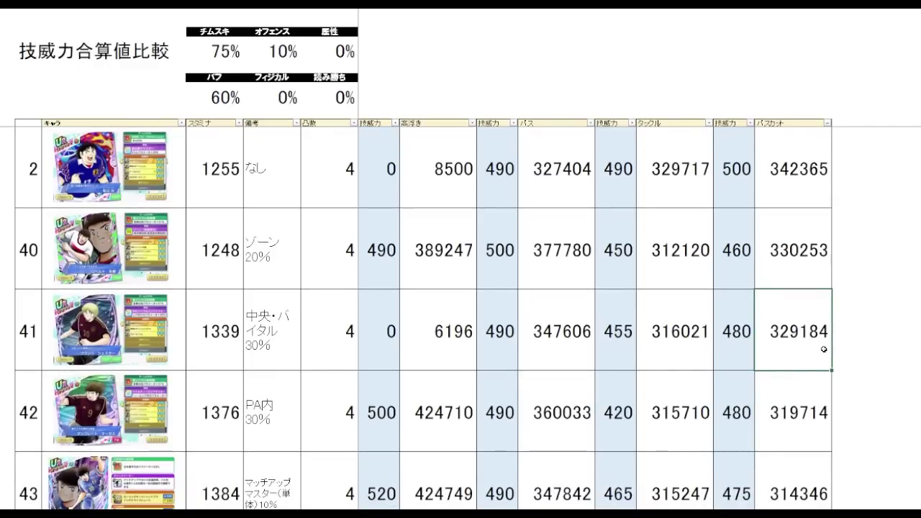
{"action": "key", "text": "Down"}
{"action": "key", "text": "Down"}
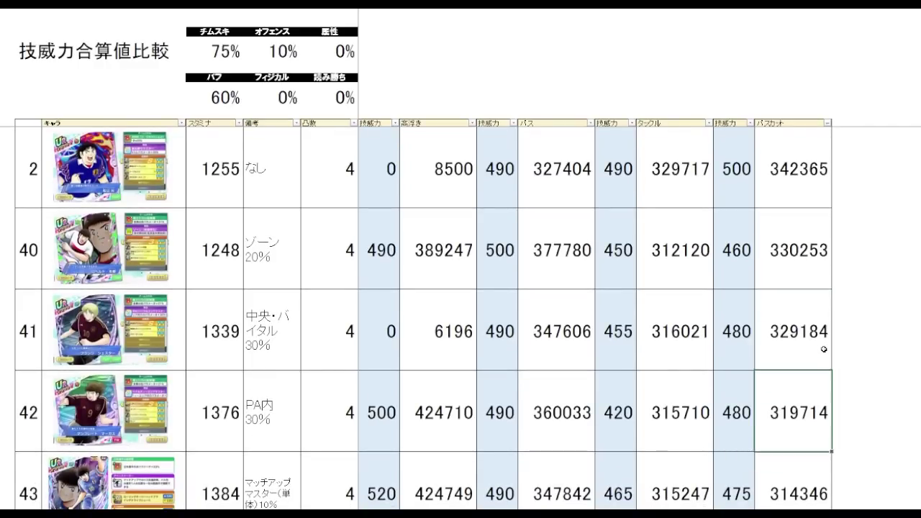
{"action": "key", "text": "Up"}
{"action": "key", "text": "Up"}
{"action": "key", "text": "Up"}
{"action": "key", "text": "Up"}
{"action": "key", "text": "Up"}
- Check the パスカット totals from the PA内30% card down to the なし entries ranked 49
{"action": "key", "text": "Down"}
{"action": "key", "text": "Down"}
{"action": "key", "text": "Down"}
{"action": "key", "text": "Down"}
{"action": "key", "text": "Down"}
{"action": "key", "text": "Down"}
{"action": "key", "text": "Down"}
{"action": "key", "text": "Down"}
{"action": "key", "text": "Down"}
{"action": "key", "text": "Down"}
{"action": "key", "text": "Down"}
{"action": "key", "text": "Down"}
{"action": "key", "text": "Down"}
{"action": "key", "text": "Down"}
{"action": "key", "text": "Down"}
{"action": "key", "text": "Down"}
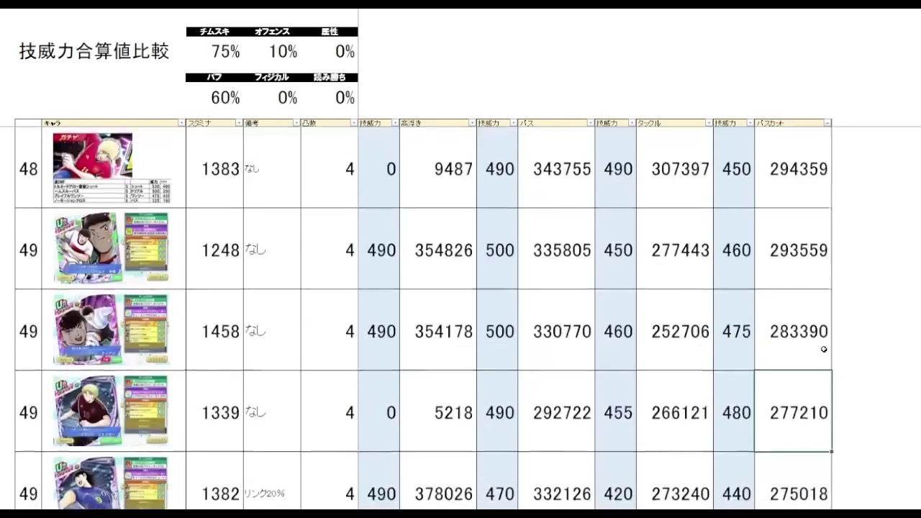
- Compare the パスカット totals of the 奮闘20% card, the なし entry with 1376 stamina and the 海外キラー10% card
{"action": "key", "text": "Up"}
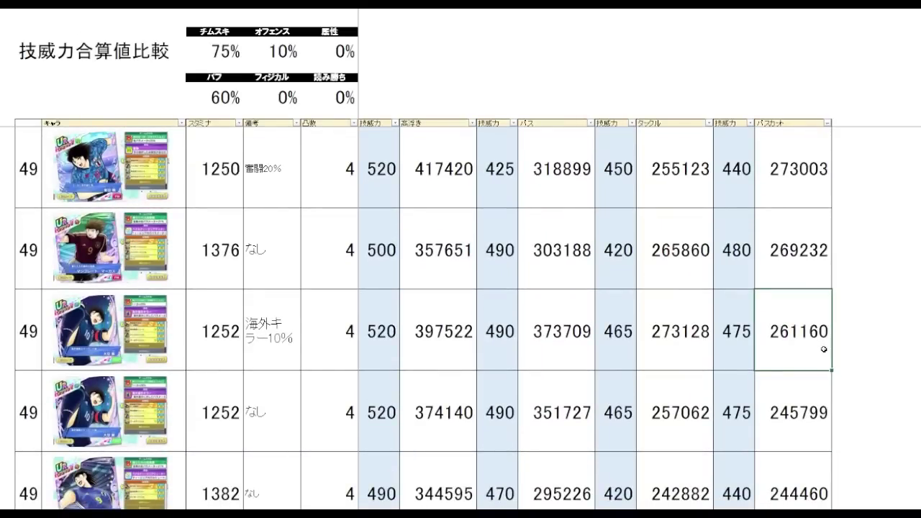
{"action": "key", "text": "Up"}
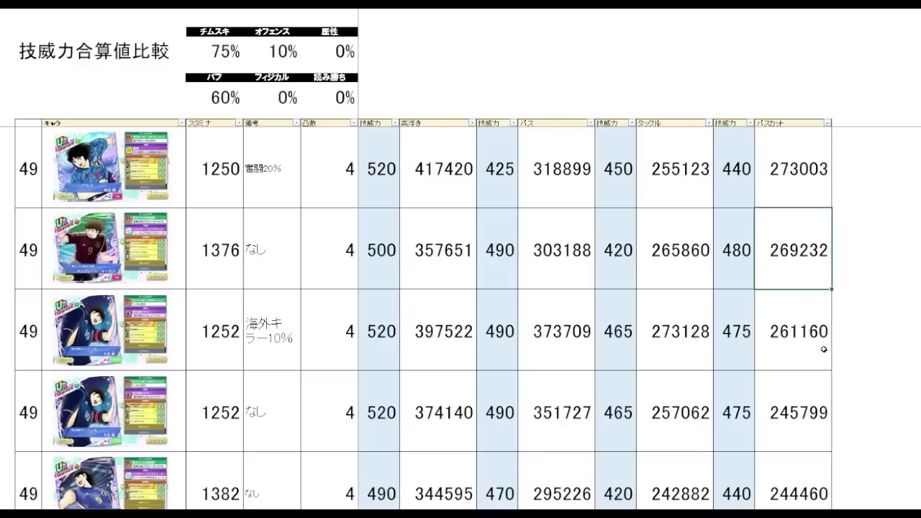
{"action": "key", "text": "Up"}
{"action": "key", "text": "Down"}
{"action": "key", "text": "Down"}
{"action": "key", "text": "Up"}
{"action": "key", "text": "Down"}
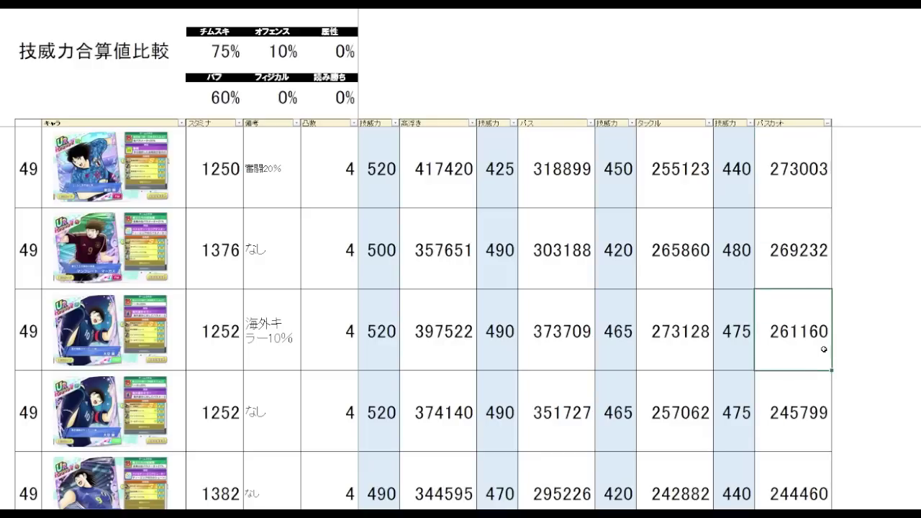
- Check the remaining パスカット totals from the 海外キラー10% card through ドリブル威力10% to the ホットライン高浮き5% entries ending the list
{"action": "key", "text": "Down"}
{"action": "key", "text": "Down"}
{"action": "key", "text": "Down"}
{"action": "key", "text": "Down"}
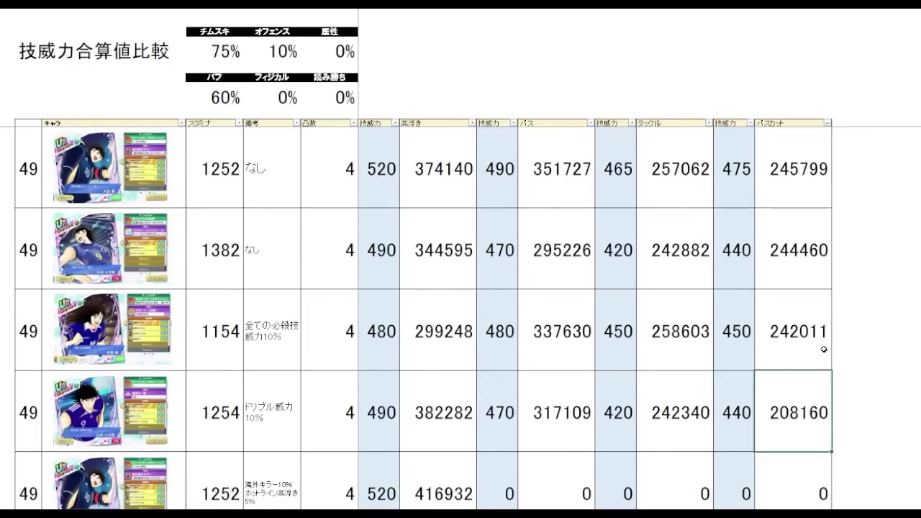
{"action": "key", "text": "Down"}
{"action": "key", "text": "Down"}
- Review the パスカット totals back up from the ホットライン高浮き5% entries and return to the start of the sheet
{"action": "key", "text": "Up"}
{"action": "key", "text": "Up"}
{"action": "key", "text": "Up"}
{"action": "key", "text": "Up"}
{"action": "key", "text": "Up"}
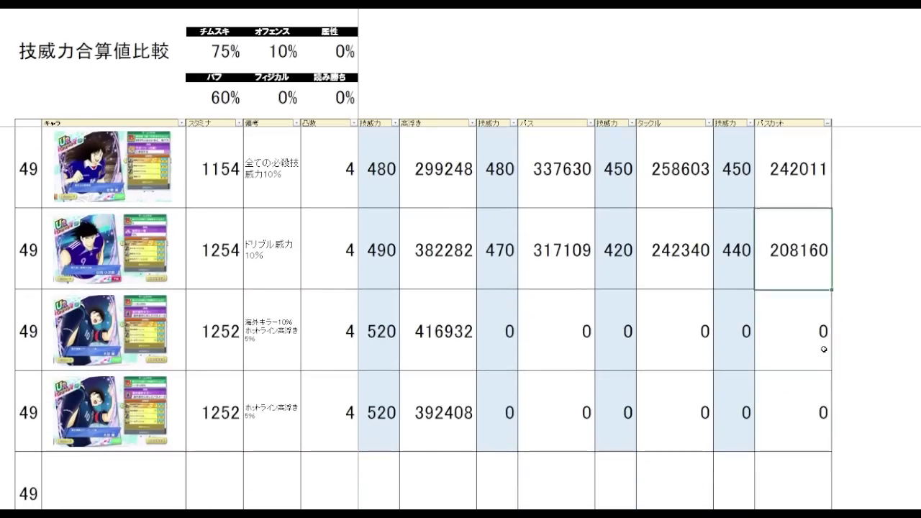
{"action": "key", "text": "Up"}
{"action": "key", "text": "Up"}
{"action": "key", "text": "Up"}
{"action": "key", "text": "Up"}
{"action": "key", "text": "Up"}
{"action": "key", "text": "Up"}
{"action": "key", "text": "Up"}
{"action": "key", "text": "Up"}
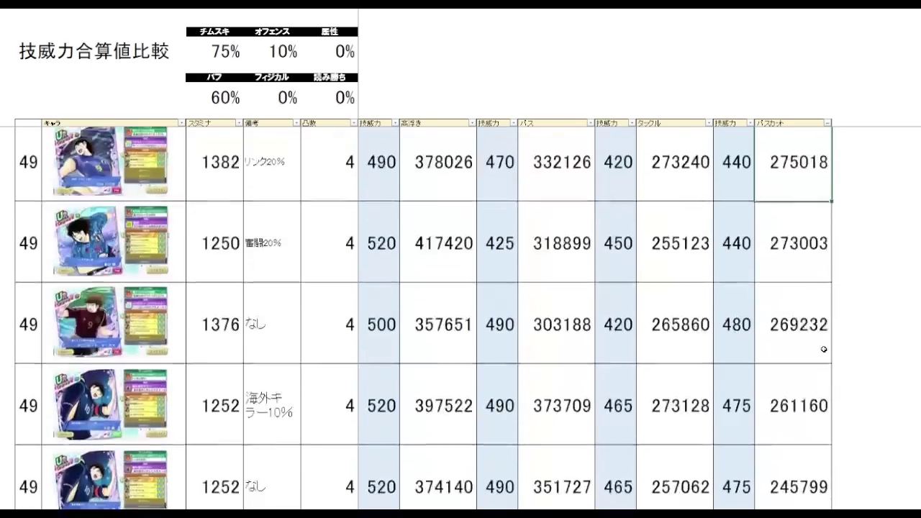
{"action": "key", "text": "Home"}
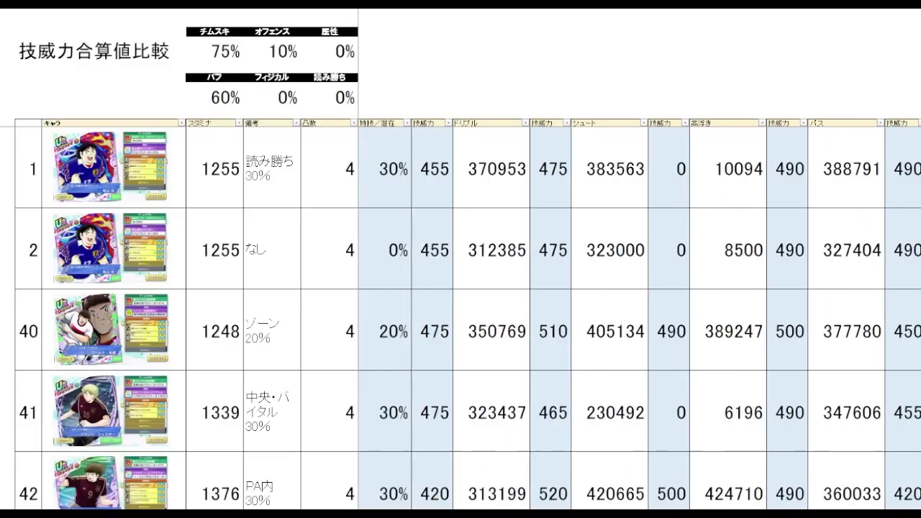
- Check the ドリブル totals of the ゾーン20%, なし and 読み勝ち30% cards and the シュート total of 読み勝ち30%
{"action": "left_click", "coordinate": [505, 324]}
{"action": "left_click", "coordinate": [494, 254]}
{"action": "left_click", "coordinate": [497, 185]}
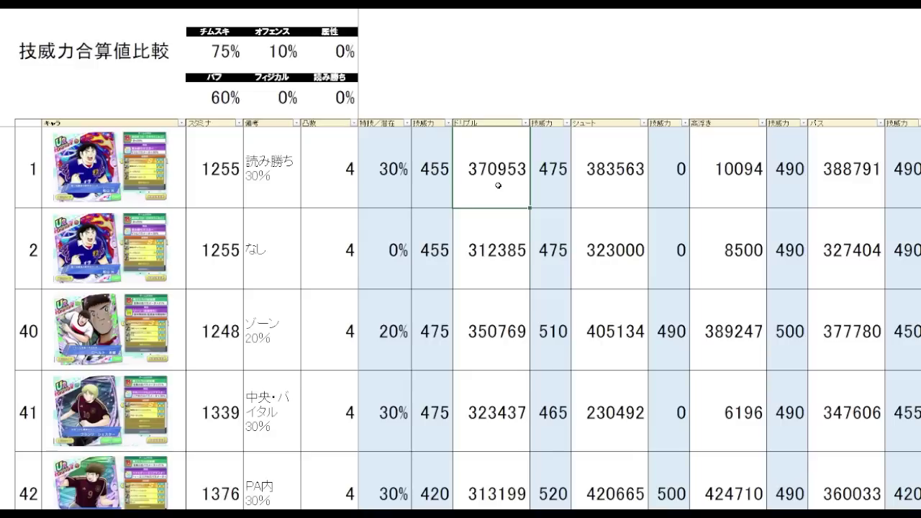
{"action": "left_click", "coordinate": [604, 93]}
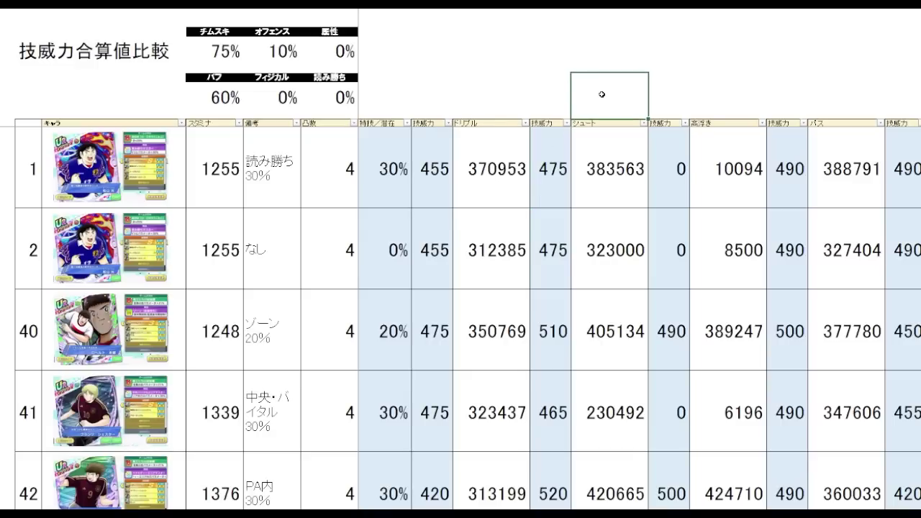
{"action": "left_click", "coordinate": [505, 100]}
{"action": "left_click", "coordinate": [602, 169]}
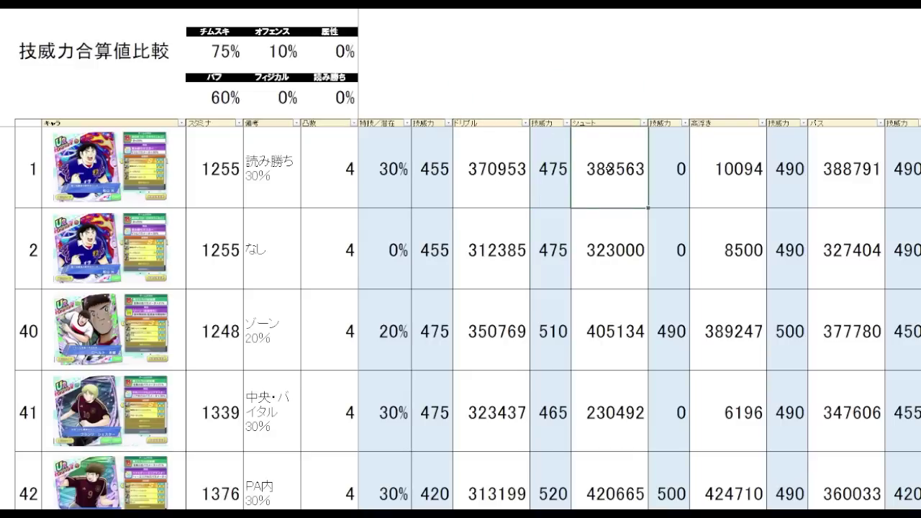